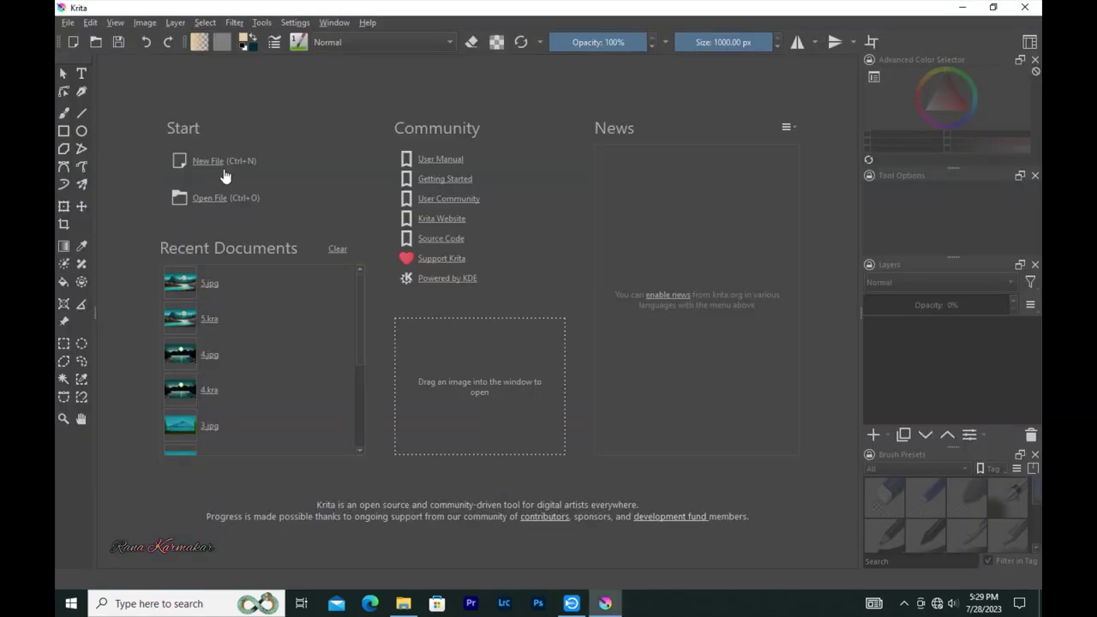
Step: Create a new blank 1360 x 768 canvas, accepting the default document settings
left_click(221, 162)
key("Return")
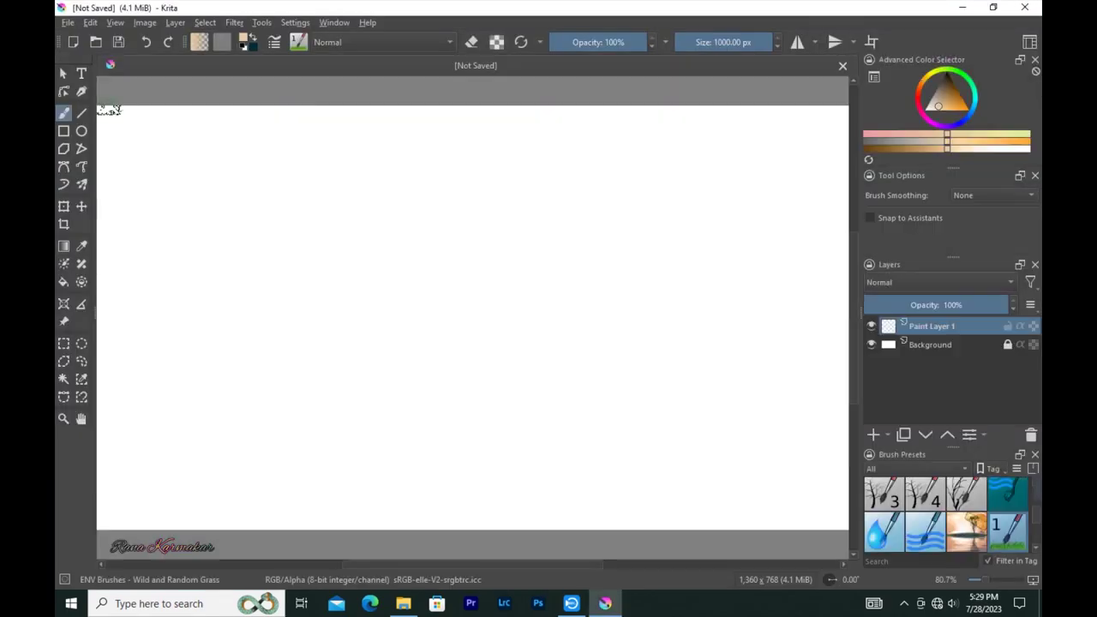
Step: Fill the top half with a dark blue sky gradient and the bottom with teal water
left_click_drag(971, 103, 954, 87)
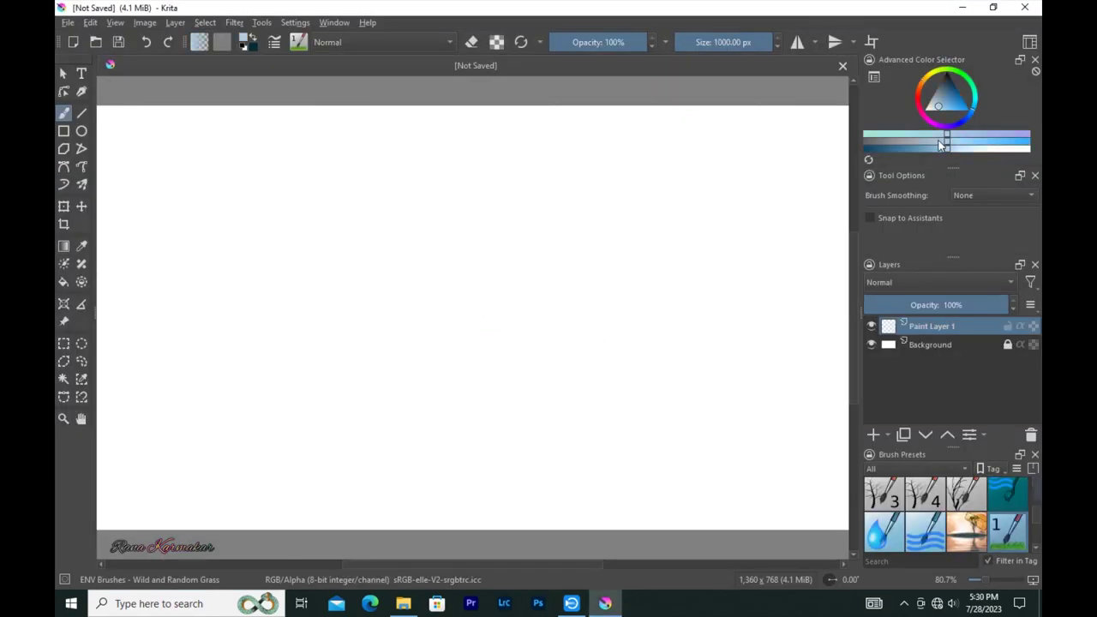
key("g")
left_click_drag(464, 105, 463, 297)
left_click_drag(452, 112, 457, 344)
left_click(953, 88)
left_click_drag(477, 527, 477, 327)
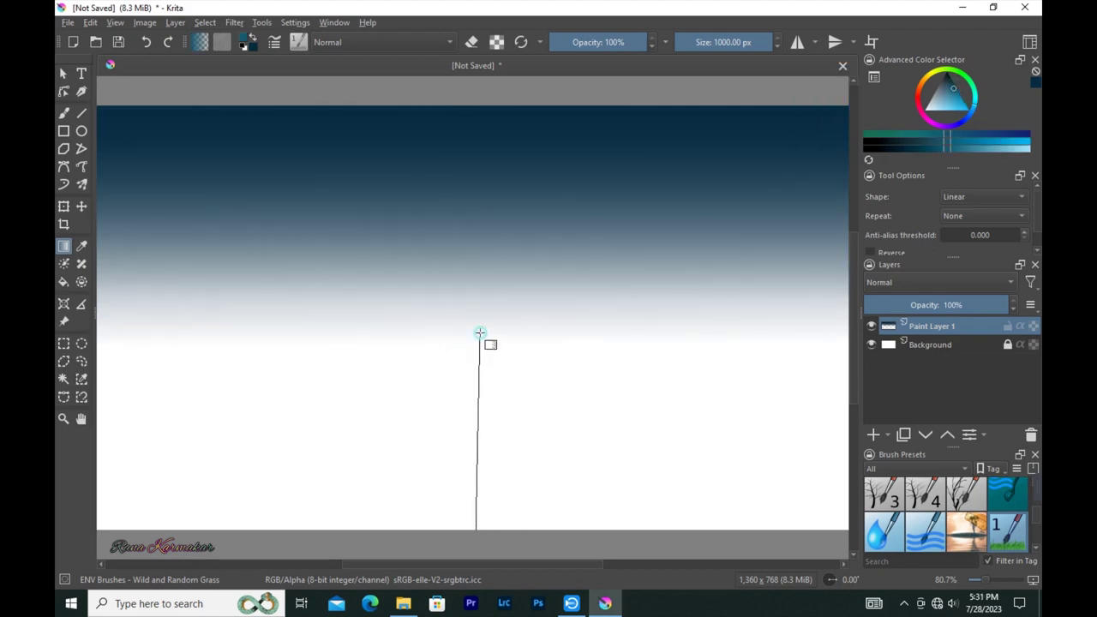
Step: Draw a straight horizon line across the canvas with the Basic-2 Opacity brush
key("b")
left_click(299, 42)
left_click(522, 97)
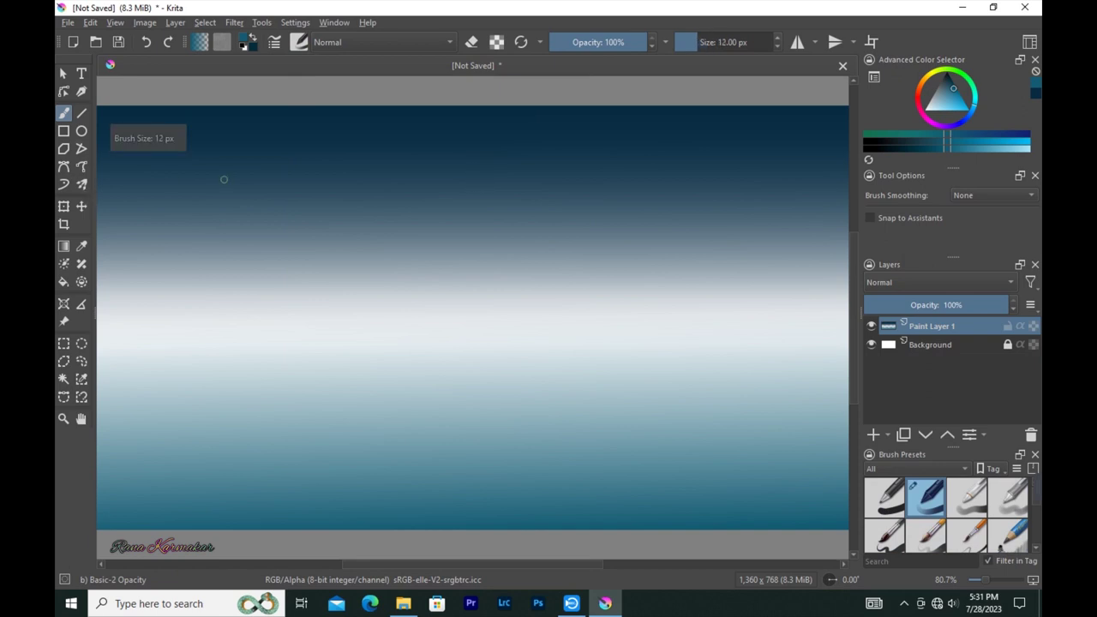
left_click(81, 113)
left_click_drag(99, 322, 850, 324)
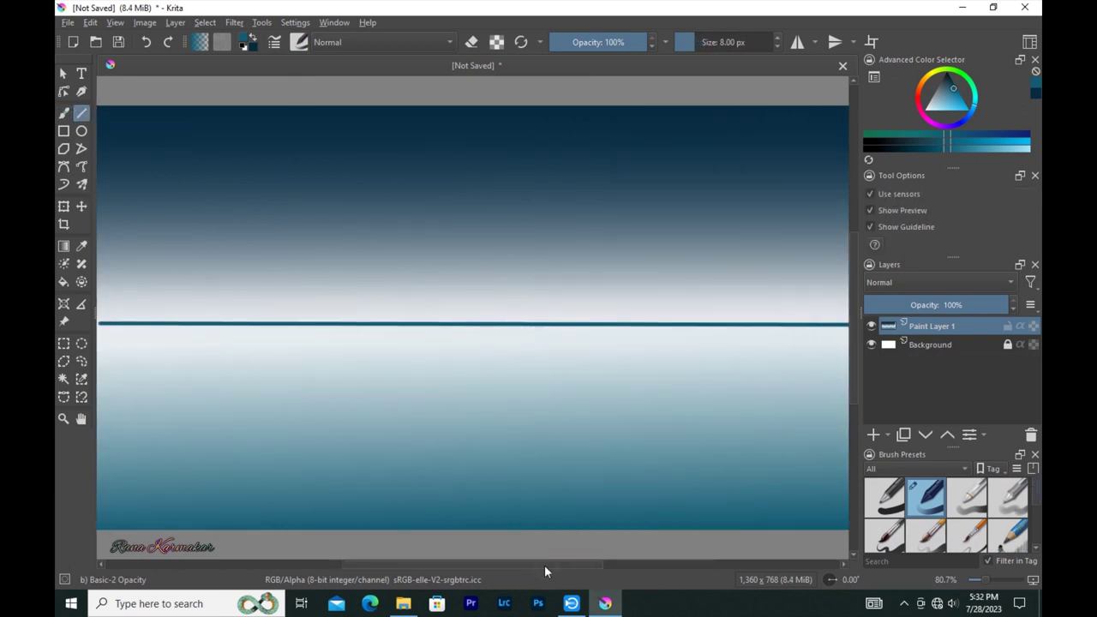
Step: On a new layer, outline the mountain ridge above the horizon with a 15 px freehand brush
left_click(873, 435)
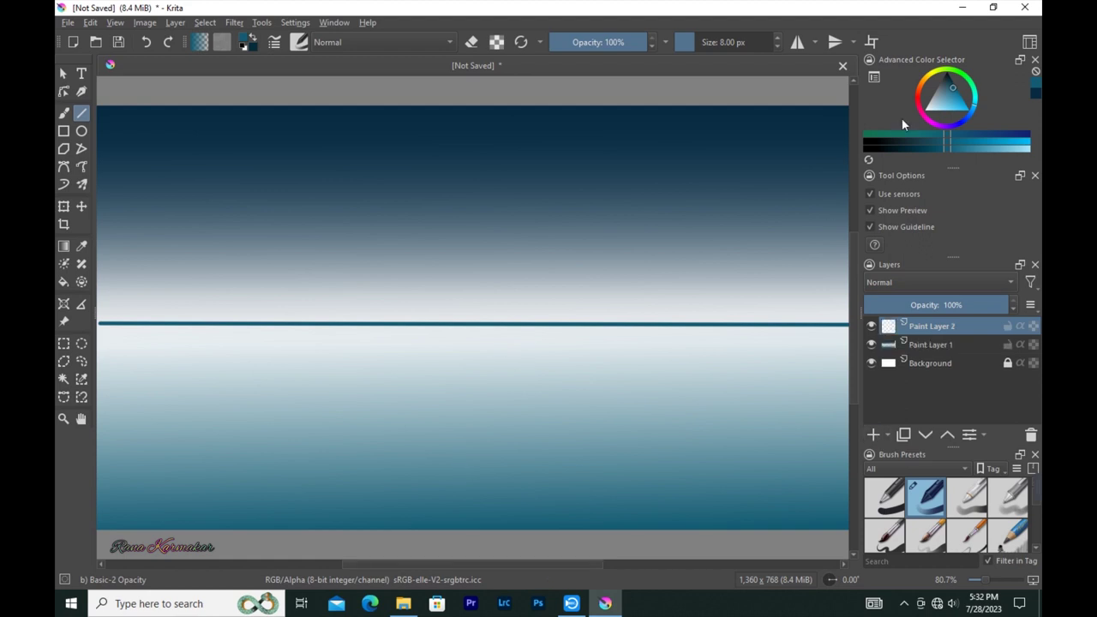
left_click(64, 113)
left_click_drag(99, 253, 522, 206)
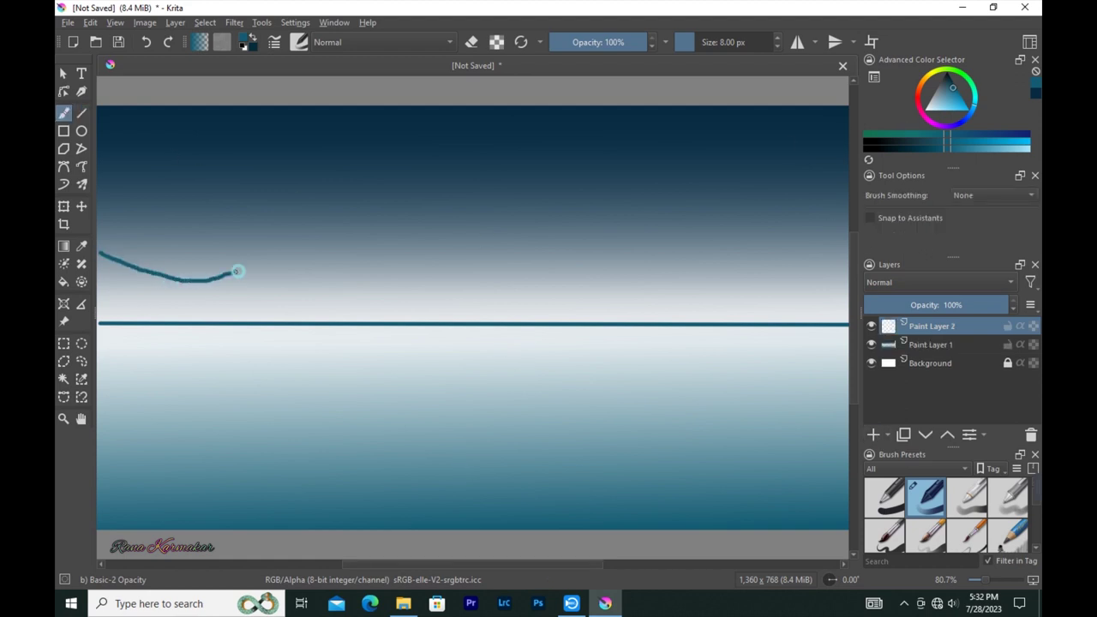
key("ctrl+z")
mouse_move(98, 261)
left_mouse_down()
mouse_move(275, 277)
mouse_move(561, 220)
mouse_move(728, 312)
left_mouse_up()
key("]")
mouse_move(636, 296)
left_mouse_down()
mouse_move(591, 300)
mouse_move(435, 248)
mouse_move(371, 265)
left_mouse_up()
Step: Fill the mountain body in a darker colour down to the horizon line
left_click(951, 88)
mouse_move(557, 279)
left_mouse_down()
mouse_move(489, 263)
mouse_move(350, 265)
mouse_move(310, 286)
mouse_move(502, 237)
mouse_move(588, 257)
mouse_move(514, 245)
mouse_move(326, 294)
mouse_move(592, 304)
mouse_move(181, 289)
left_mouse_up()
key("]")
key("]")
key("]")
key("]")
key("[")
key("[")
key("[")
left_click_drag(660, 313, 93, 317)
mouse_move(631, 282)
left_mouse_down()
mouse_move(727, 315)
mouse_move(97, 323)
left_mouse_up()
mouse_move(617, 322)
left_mouse_down()
mouse_move(690, 305)
mouse_move(626, 291)
mouse_move(441, 321)
mouse_move(704, 320)
mouse_move(285, 320)
left_mouse_up()
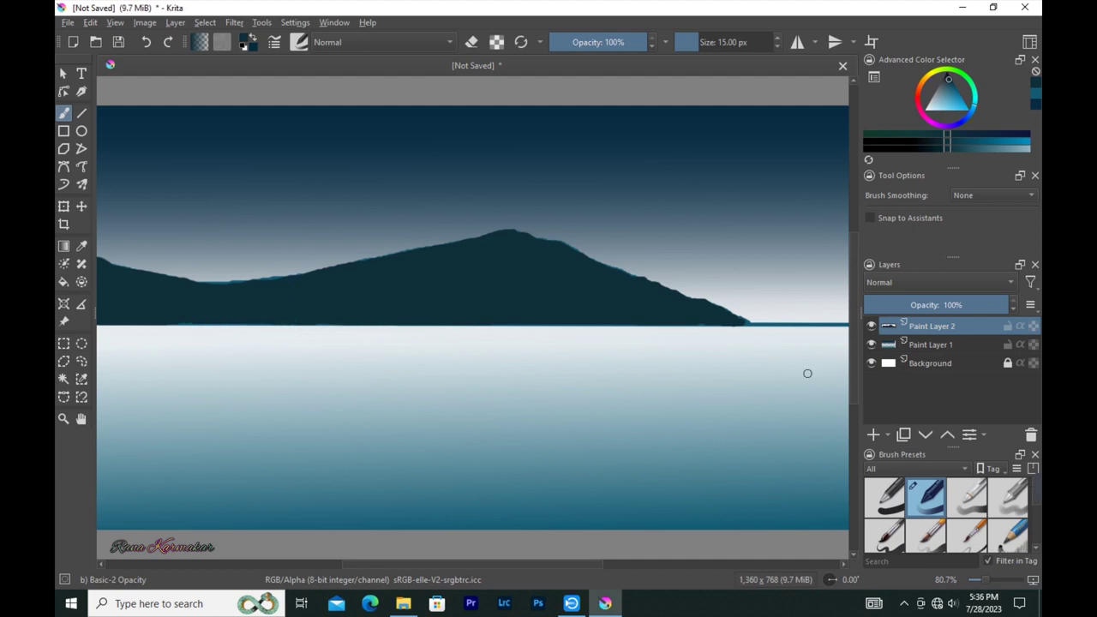
Step: Add Paint Layer 3 and start outlining a teal distant hill on the left
key("Insert")
left_click(754, 325, "ctrl")
left_click_drag(98, 243, 209, 270)
Step: Move the teal layer below the dark mountains and paint teal peaks, including a tall right peak
left_click_drag(98, 245, 234, 275)
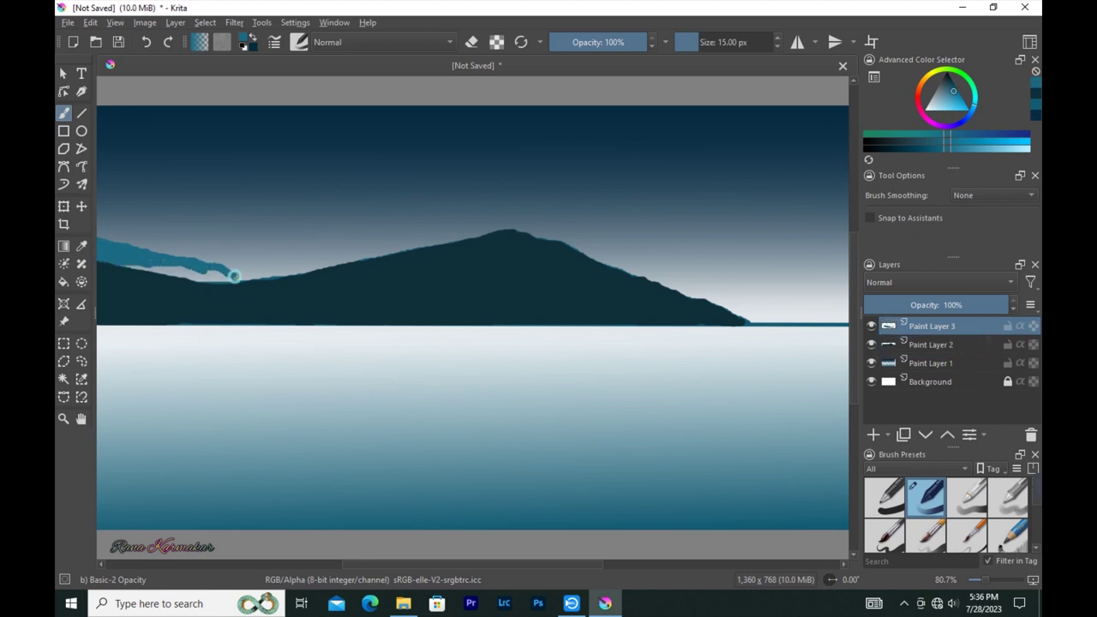
key("ctrl+Page_Down")
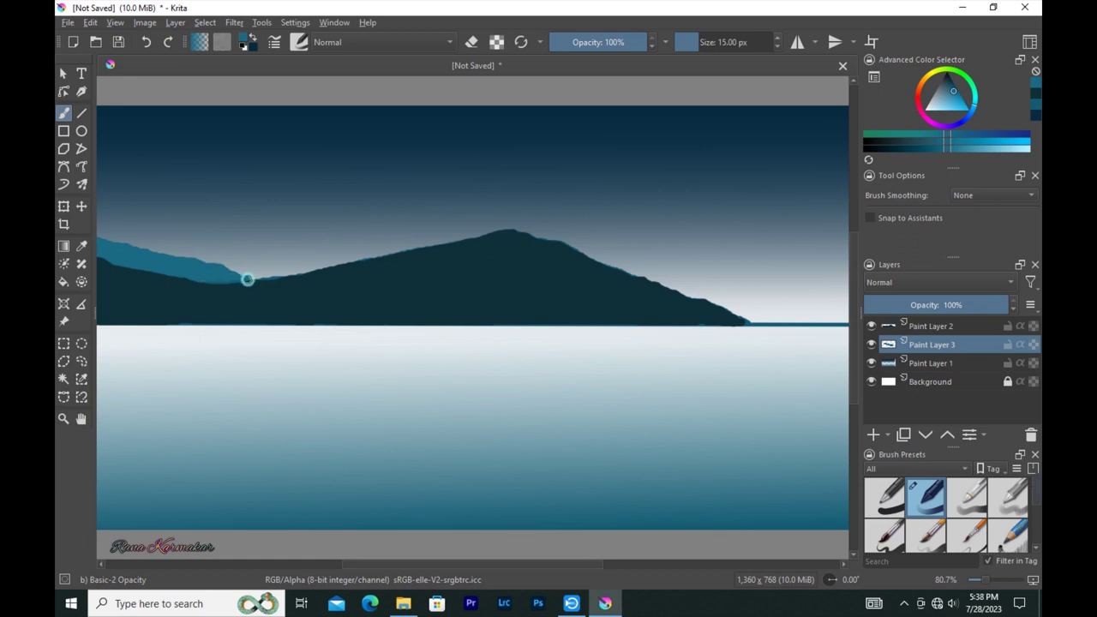
mouse_move(253, 279)
left_mouse_down()
mouse_move(424, 218)
mouse_move(304, 260)
mouse_move(318, 269)
mouse_move(450, 236)
mouse_move(419, 223)
mouse_move(427, 232)
left_mouse_up()
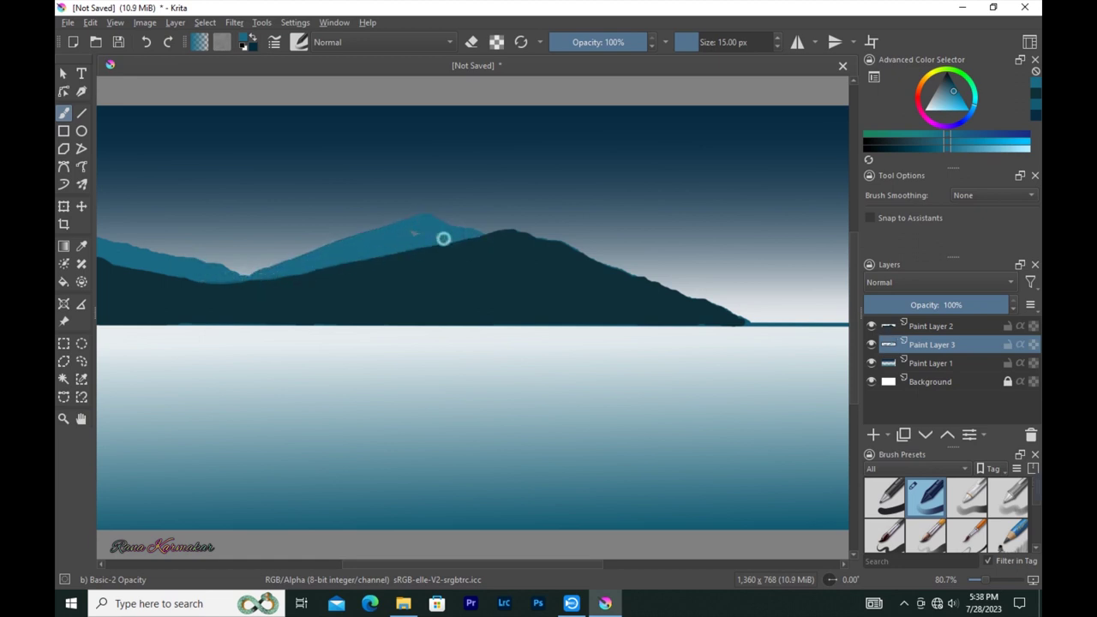
mouse_move(538, 239)
left_mouse_down()
mouse_move(629, 196)
mouse_move(852, 257)
left_mouse_up()
key("bracketright")
key("bracketright")
key("bracketright")
mouse_move(660, 220)
left_mouse_down()
mouse_move(612, 235)
mouse_move(771, 308)
mouse_move(805, 252)
mouse_move(768, 284)
left_mouse_up()
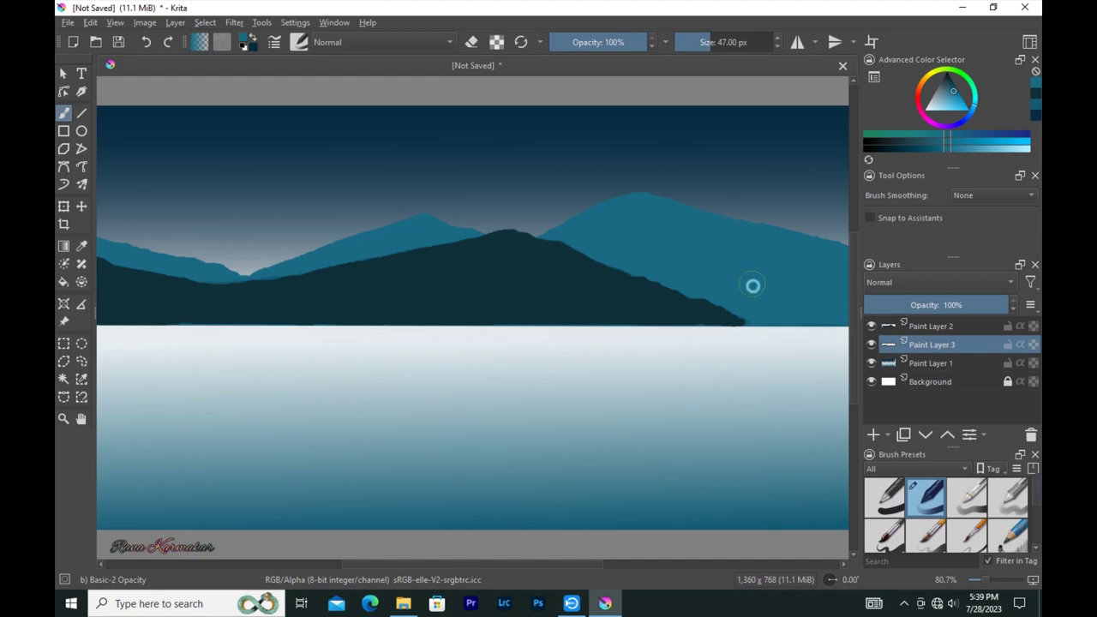
Step: Sample the dark mountain colour and extend the dark ridge over the right peak
key("Page_Up")
key("p")
left_click(189, 167)
key("b")
key("bracketleft")
key("bracketleft")
key("bracketleft")
mouse_move(652, 280)
left_mouse_down()
mouse_move(759, 245)
mouse_move(850, 282)
mouse_move(735, 270)
mouse_move(764, 259)
mouse_move(737, 311)
mouse_move(817, 315)
left_mouse_up()
key("bracketright")
key("bracketright")
key("bracketright")
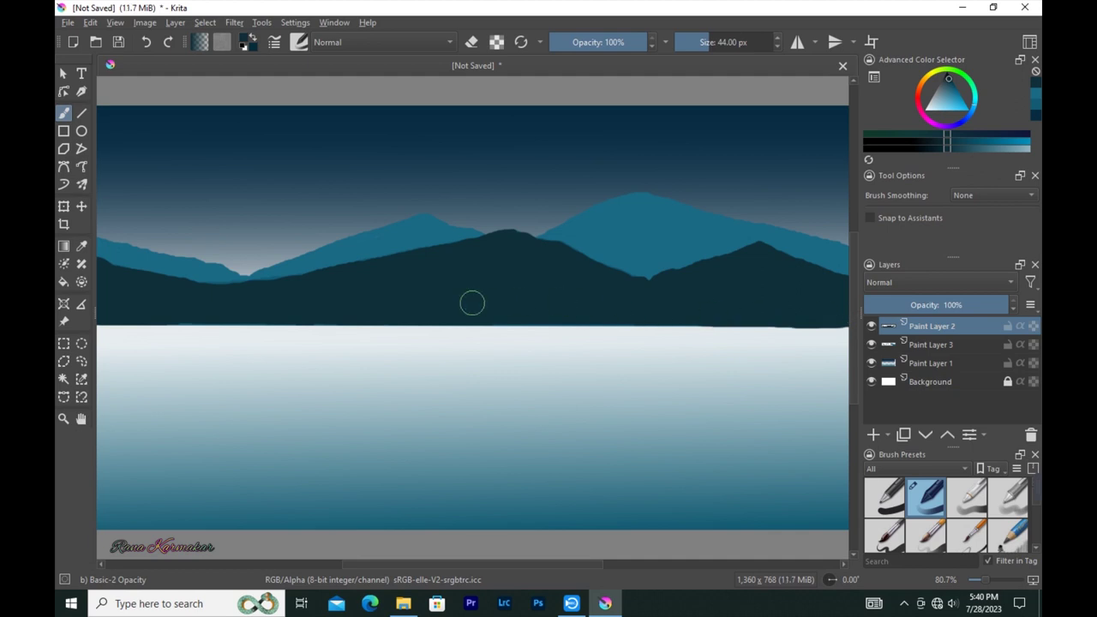
Step: Reapply darker sky and water gradients on Paint Layer 1 and fit the canvas in view
left_click(943, 362)
key("g")
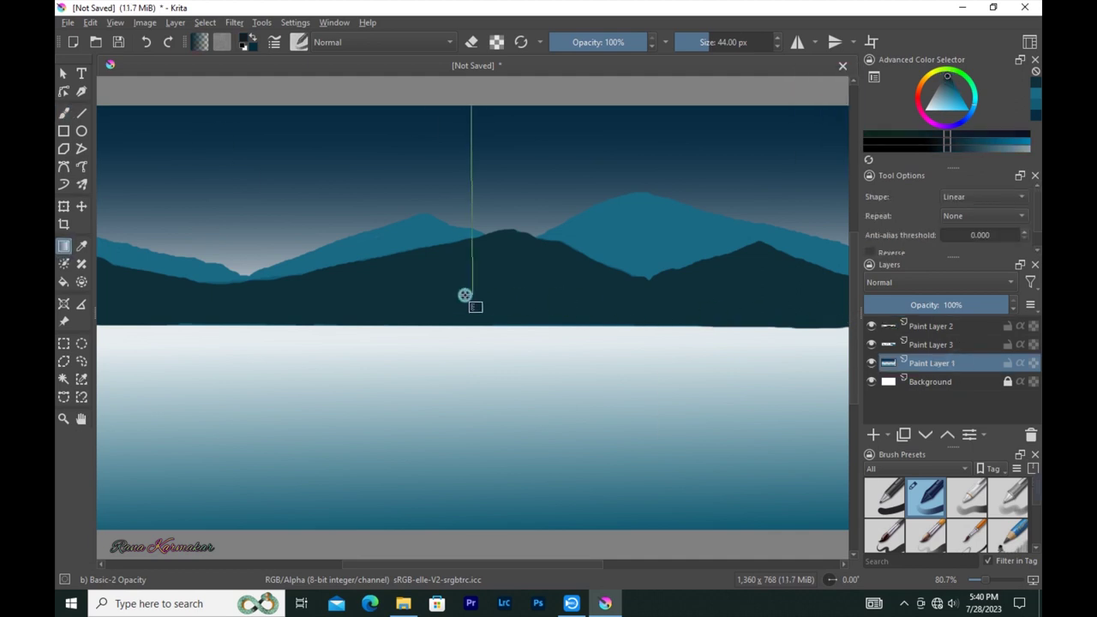
left_click_drag(472, 101, 468, 317)
left_click_drag(466, 526, 465, 339)
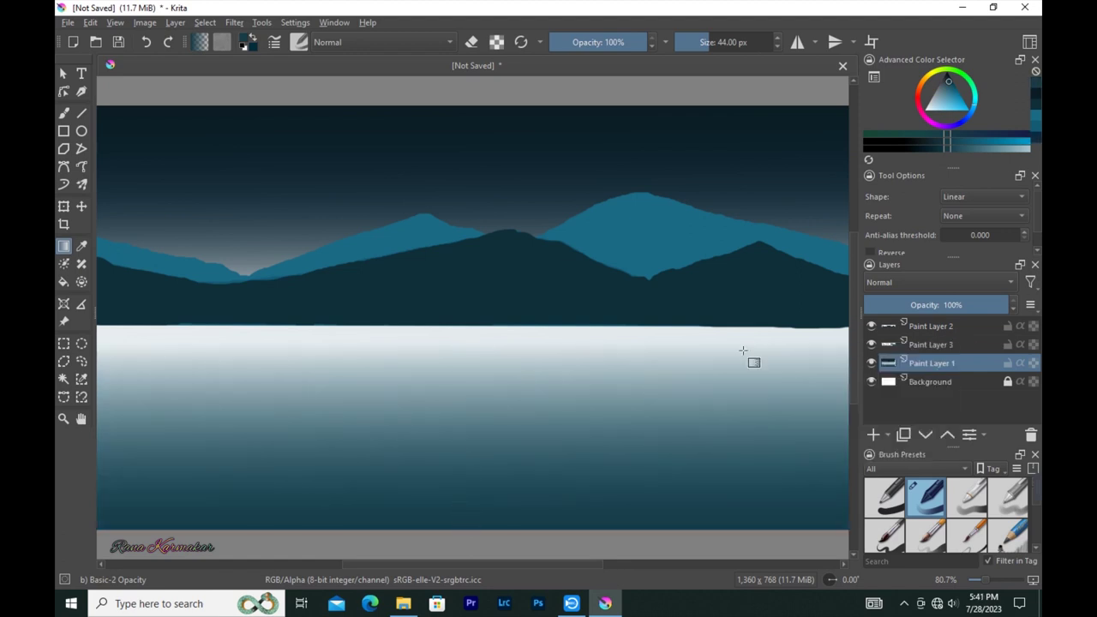
key("minus")
Step: Pick a lighter blue and reshape the left distant mountain edge on Paint Layer 3 at 35 px
key("Page_Up")
key("Page_Up")
key("b")
left_click(214, 274, "ctrl")
key("bracketleft")
left_click(917, 343)
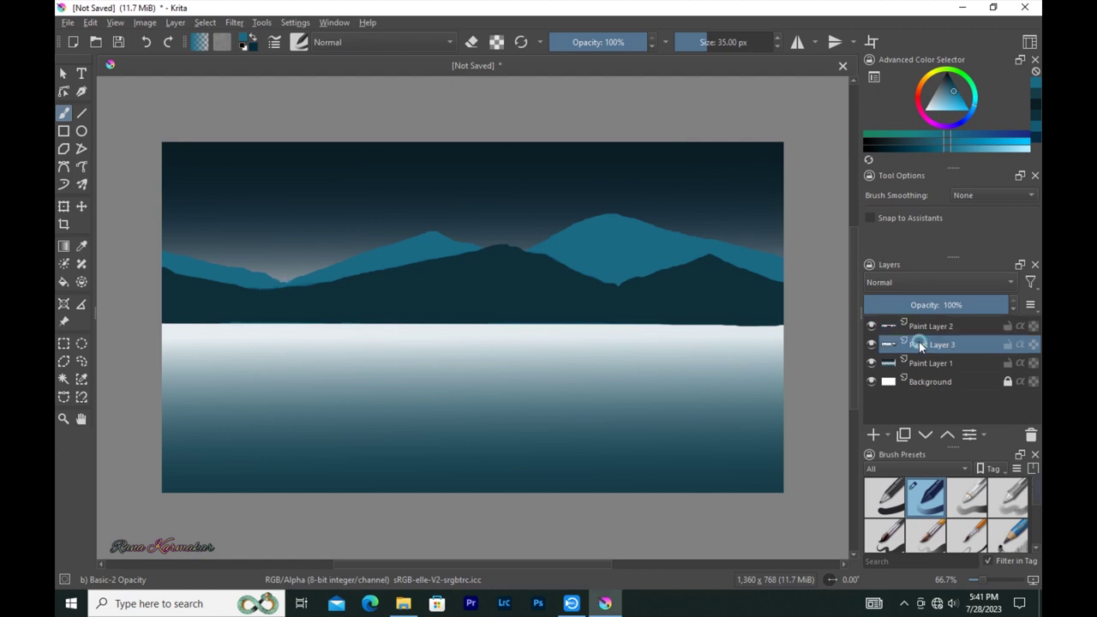
left_click_drag(323, 274, 203, 259)
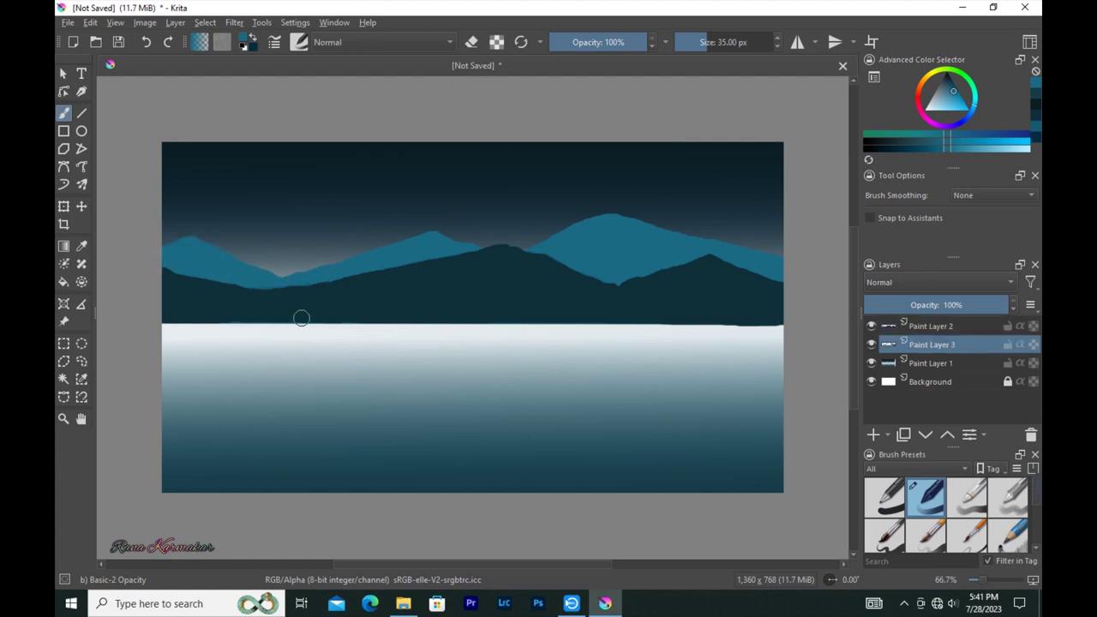
Step: On new Paint Layer 4, paint pale blue peaks over the left, central and right mountains
left_click(971, 363)
left_click(873, 434)
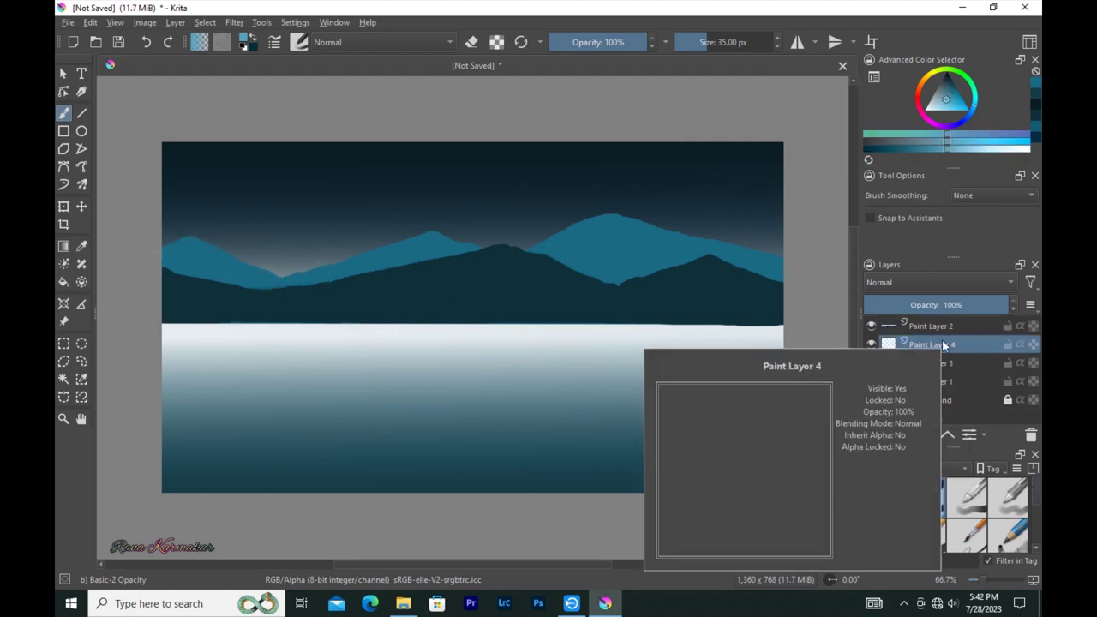
mouse_move(240, 271)
left_mouse_down()
mouse_move(306, 269)
mouse_move(274, 255)
mouse_move(321, 271)
left_mouse_up()
key("bracketleft")
left_click_drag(477, 250, 501, 231)
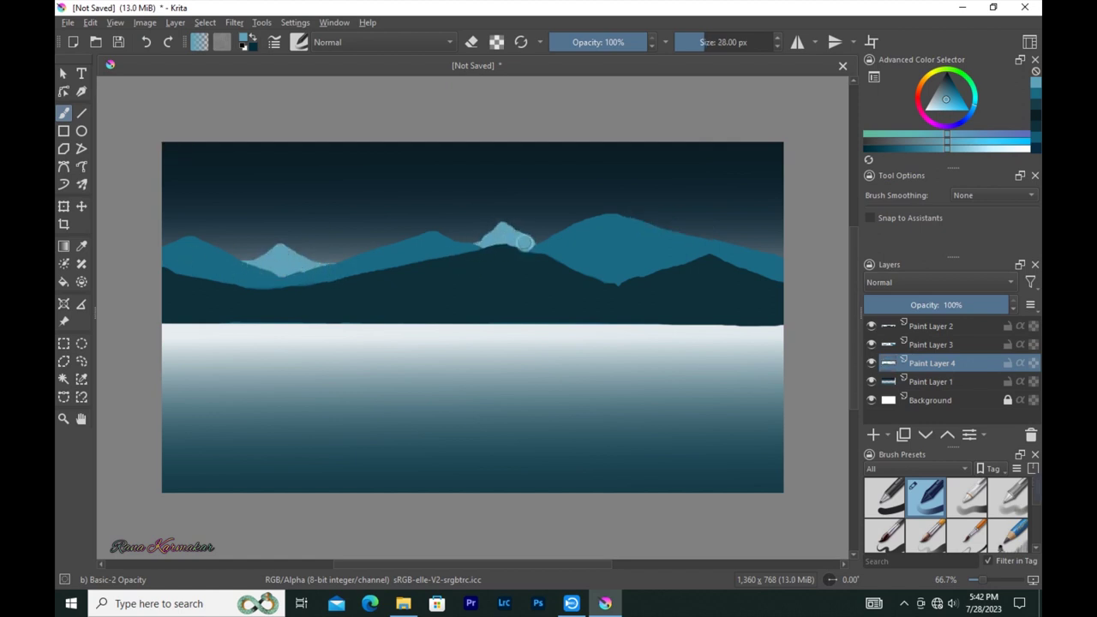
left_click_drag(710, 255, 784, 234)
mouse_move(692, 226)
left_mouse_down()
mouse_move(712, 237)
mouse_move(690, 227)
left_mouse_up()
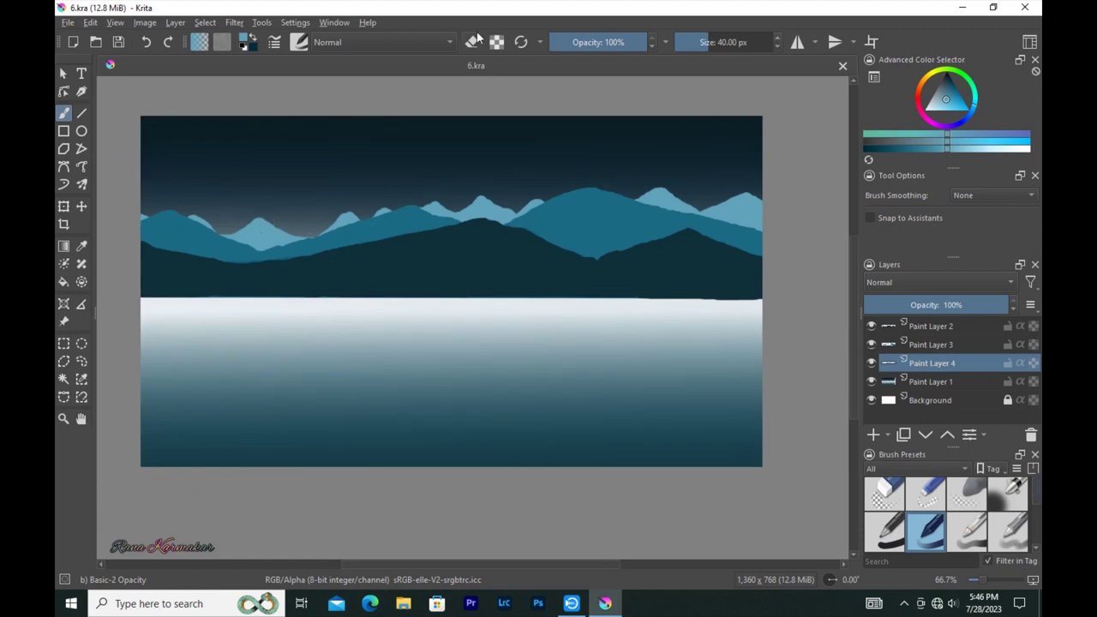
Step: Erase the pale peaks and paint a continuous light-blue ridge in their place
left_click(472, 42)
mouse_move(188, 221)
left_mouse_down()
mouse_move(297, 237)
mouse_move(764, 206)
left_mouse_up()
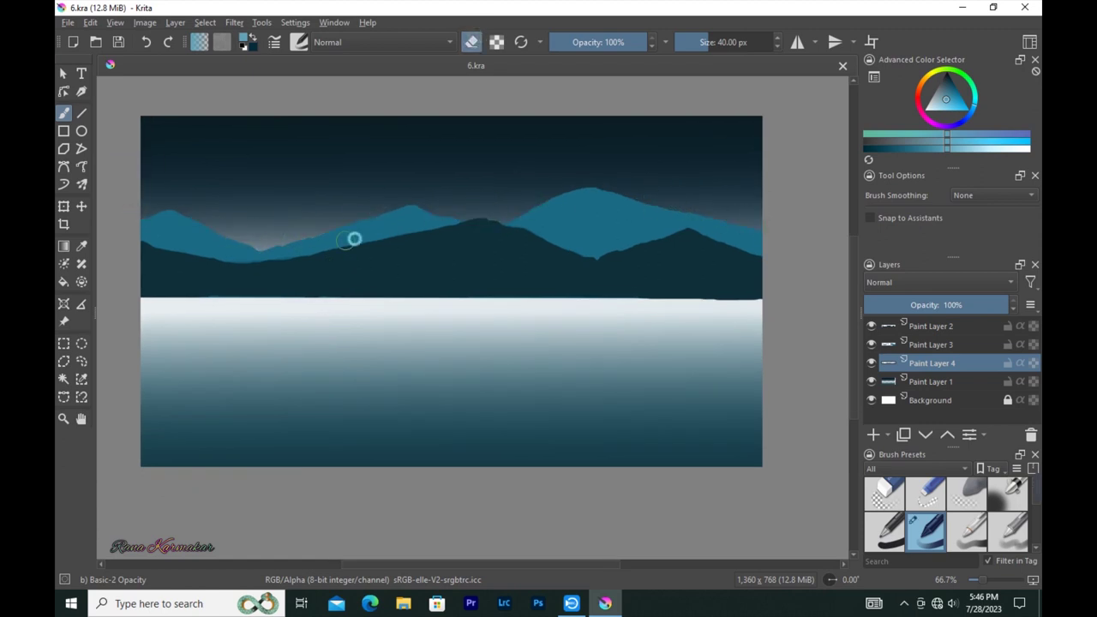
key("e")
left_click(476, 209, "ctrl")
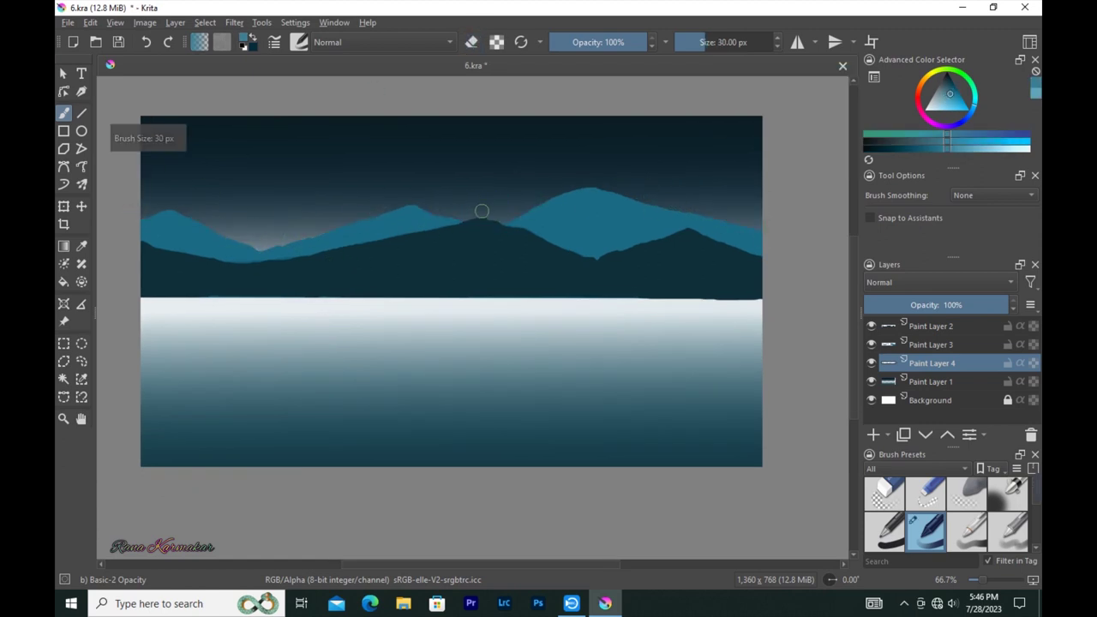
mouse_move(142, 195)
left_mouse_down()
mouse_move(221, 215)
mouse_move(374, 213)
mouse_move(694, 181)
mouse_move(729, 214)
mouse_move(600, 189)
mouse_move(320, 232)
mouse_move(140, 219)
left_mouse_up()
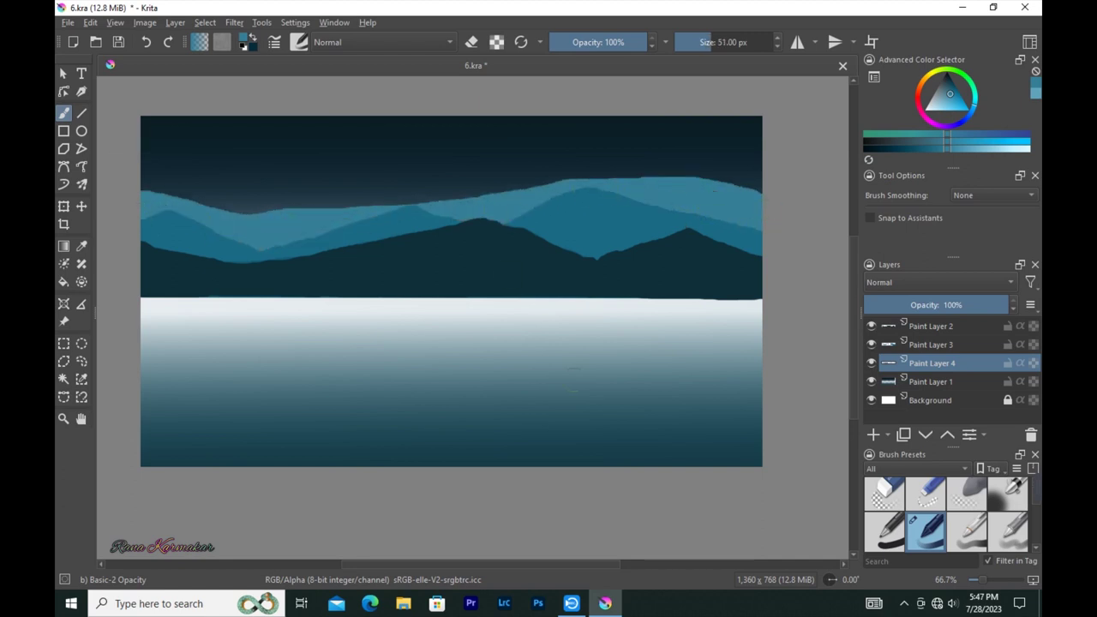
Step: Erase the ridge top into jagged peaks from right to left, then add Paint Layer 5
key("e")
mouse_move(563, 181)
left_mouse_down()
mouse_move(612, 188)
mouse_move(665, 175)
mouse_move(769, 192)
left_mouse_up()
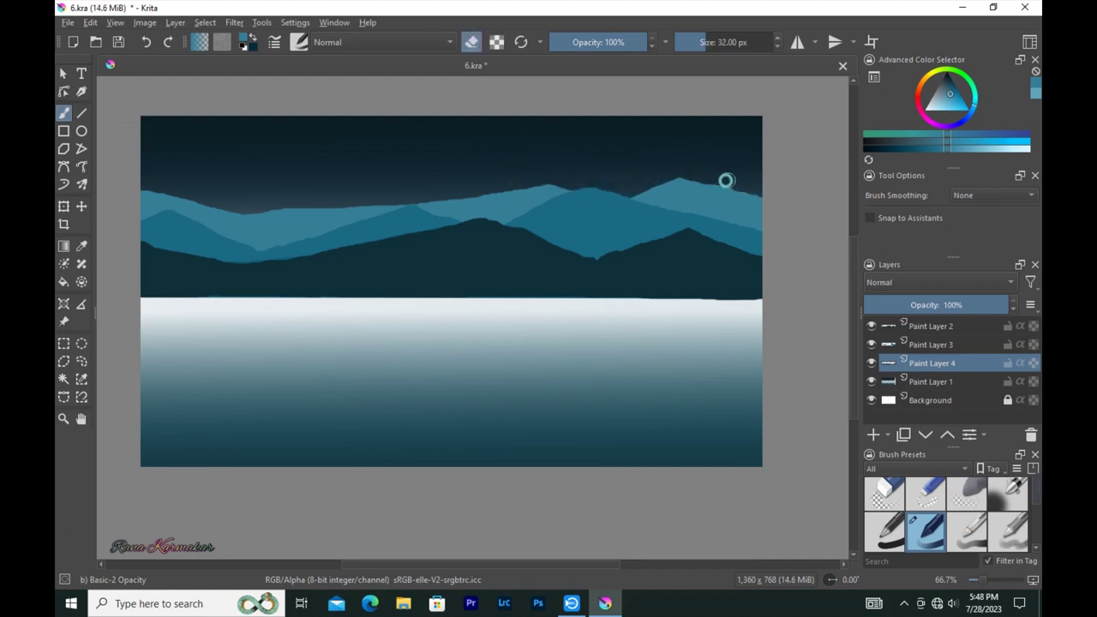
mouse_move(526, 185)
left_mouse_down()
mouse_move(409, 204)
mouse_move(380, 193)
mouse_move(346, 223)
left_mouse_up()
mouse_move(317, 183)
left_mouse_down()
mouse_move(254, 225)
mouse_move(238, 219)
left_mouse_up()
left_click_drag(181, 190, 143, 198)
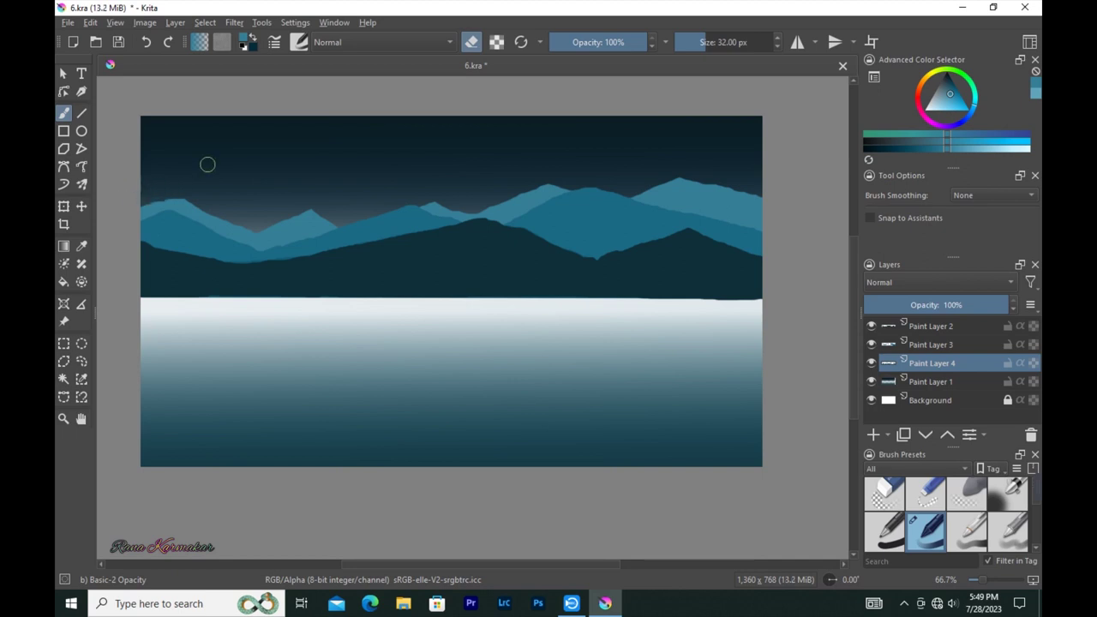
left_click_drag(530, 563, 521, 563)
key("Insert")
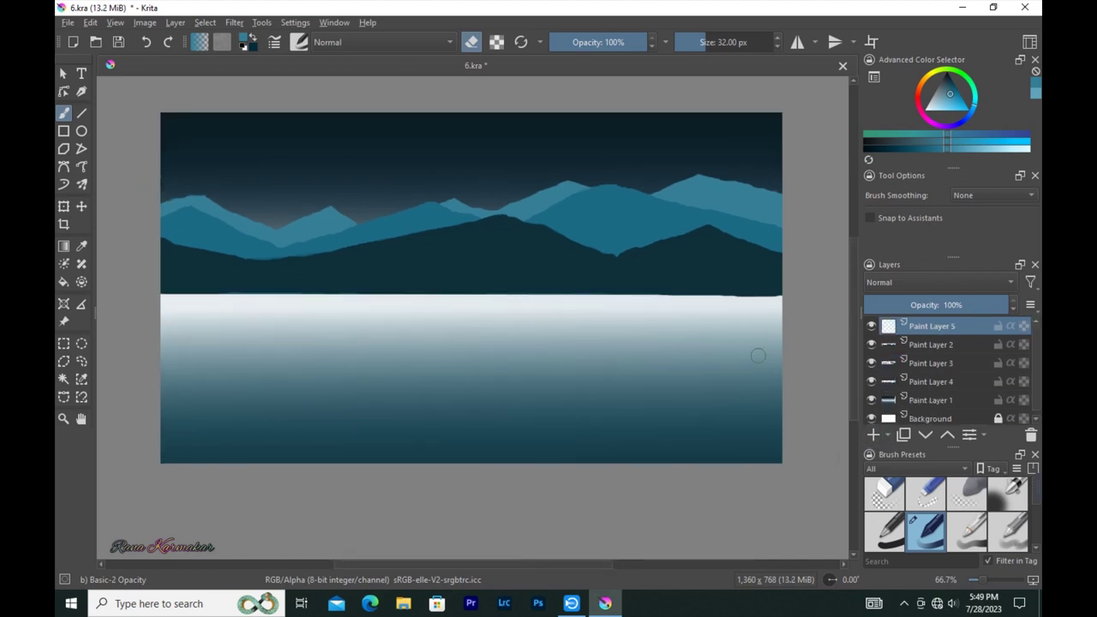
Step: On Paint Layer 2, choose the ENV Paint Break Brush and sample a darker blue
left_click(299, 42)
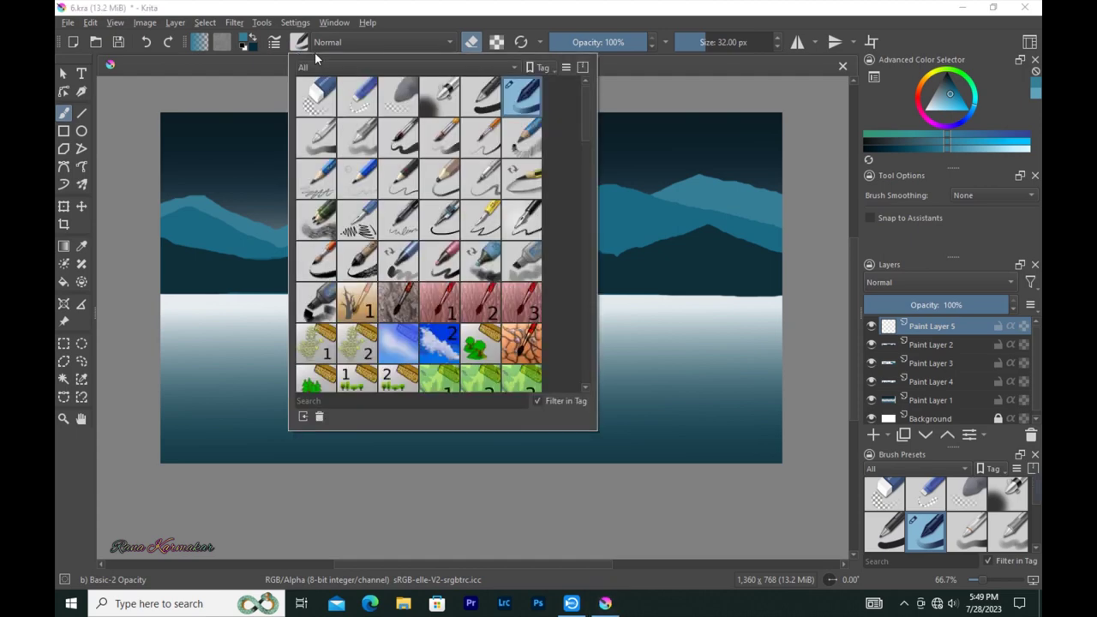
left_click(874, 346)
left_click(275, 42)
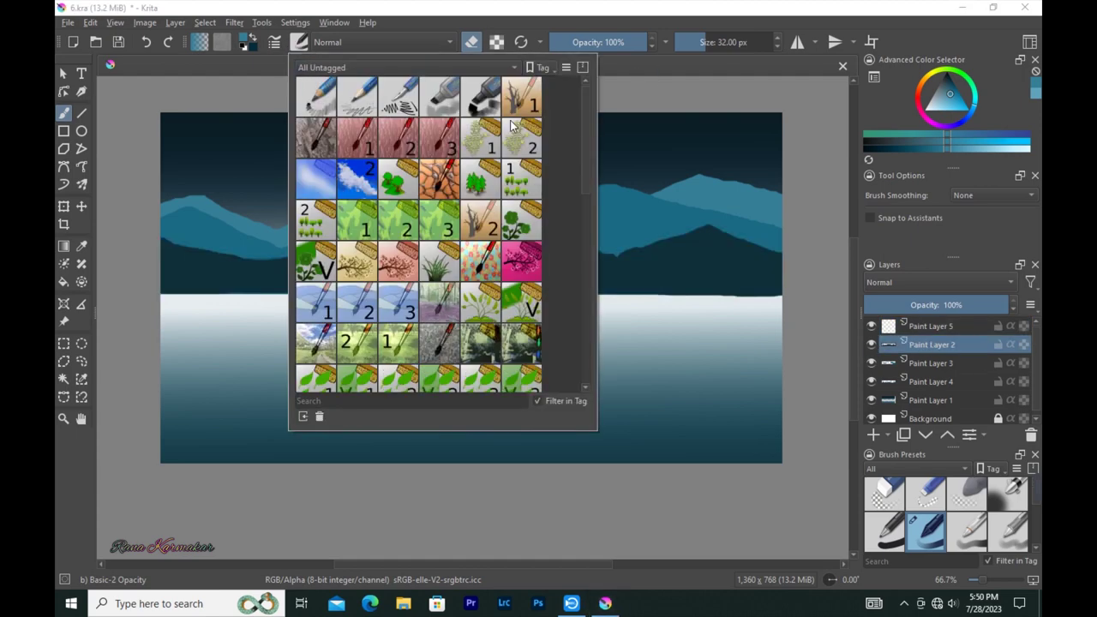
left_click(446, 326)
left_click(299, 42)
left_click(299, 42)
left_click(571, 221, "ctrl")
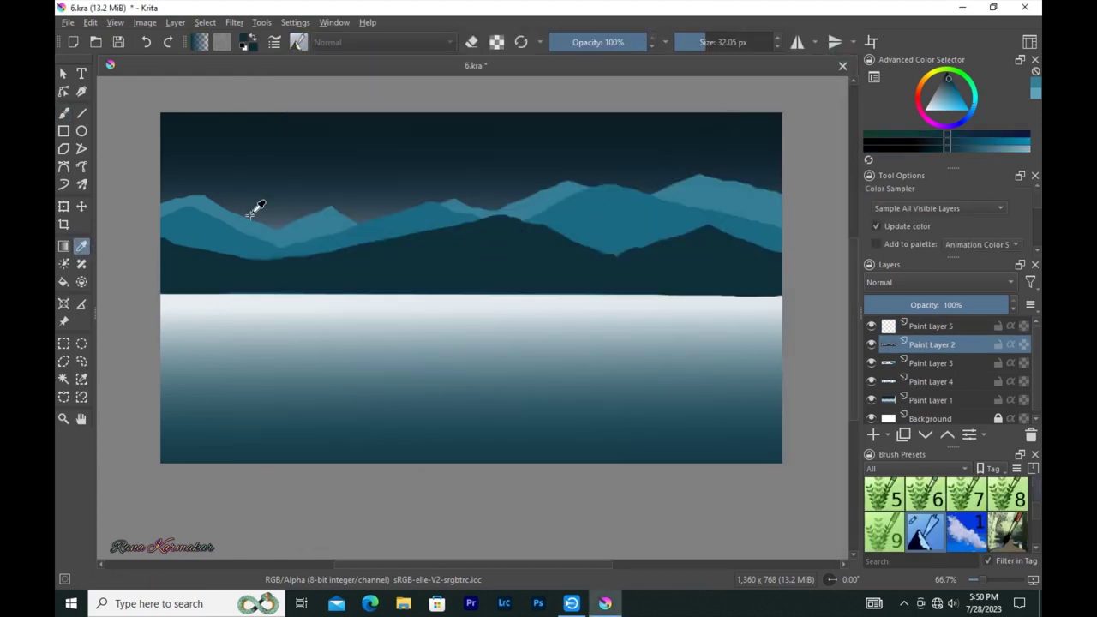
Step: Dab 28 px broken-paint texture across the dark mountains and along their base
key("bracketleft")
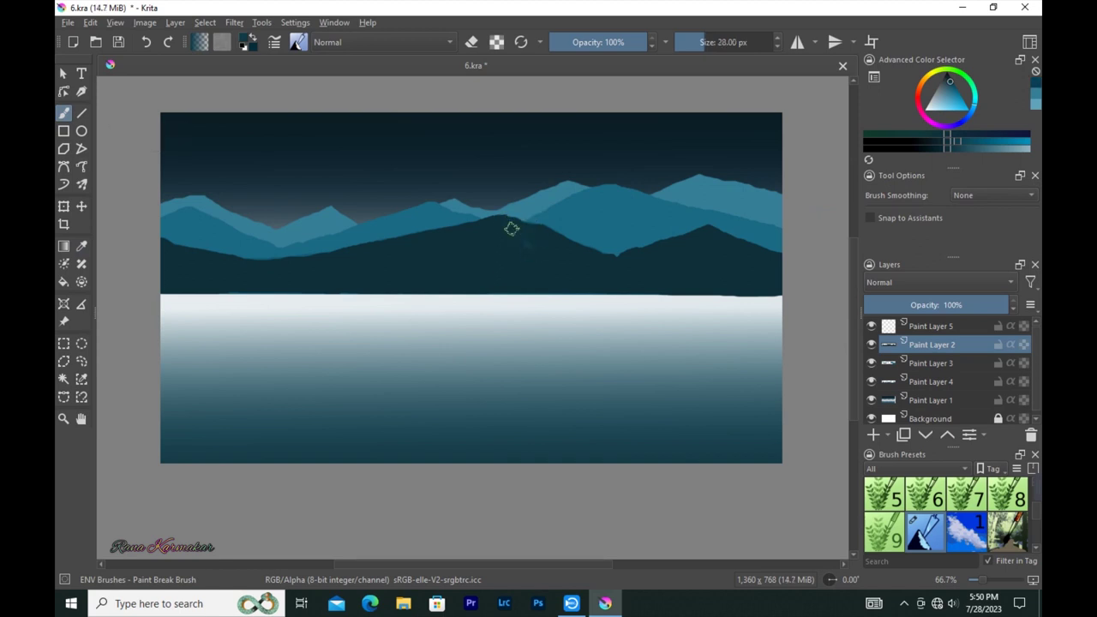
mouse_move(574, 276)
left_mouse_down()
mouse_move(580, 252)
mouse_move(529, 250)
mouse_move(561, 289)
mouse_move(505, 226)
mouse_move(530, 264)
left_mouse_up()
left_click_drag(621, 281, 557, 285)
key("F5")
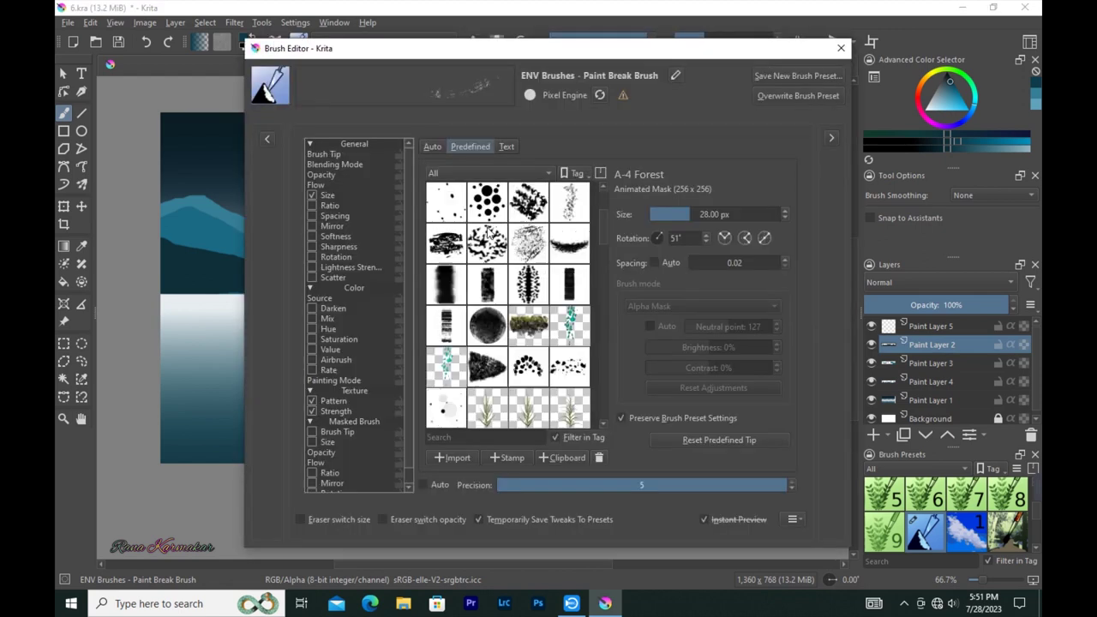
Step: Set the Paint Break brush opacity to 91%
key("F5")
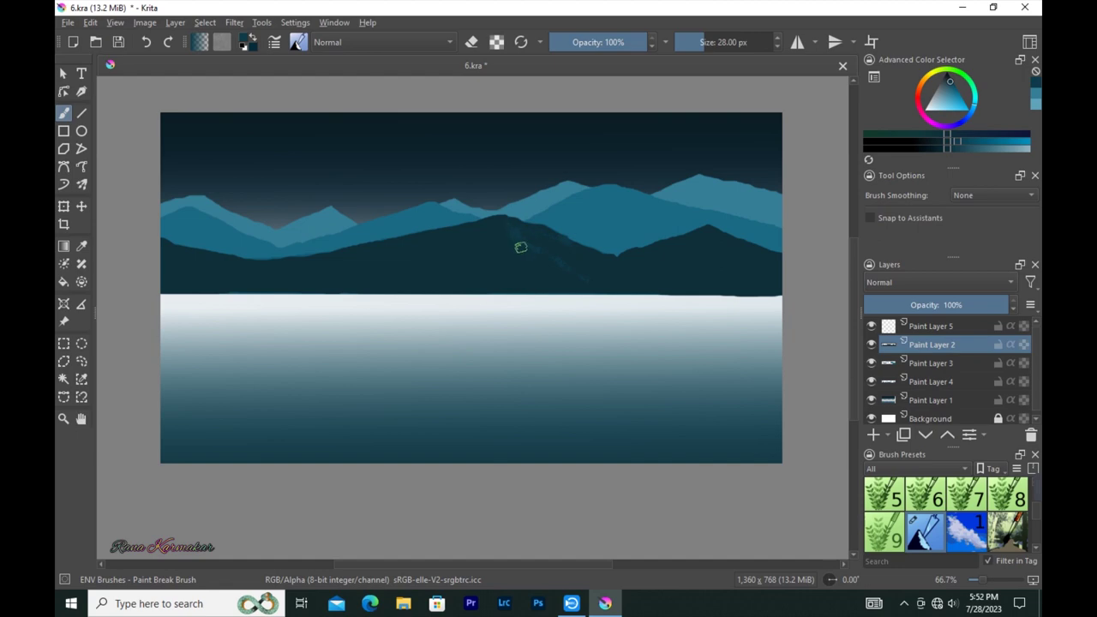
key("i")
key("i")
key("i")
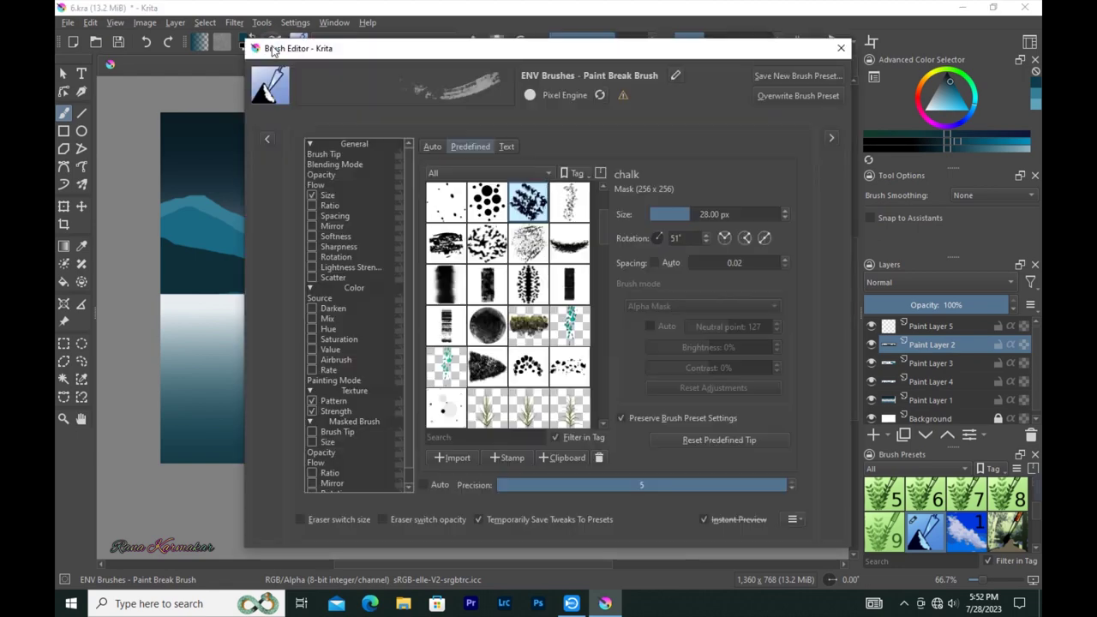
key("F5")
left_click(840, 49)
key("o")
key("o")
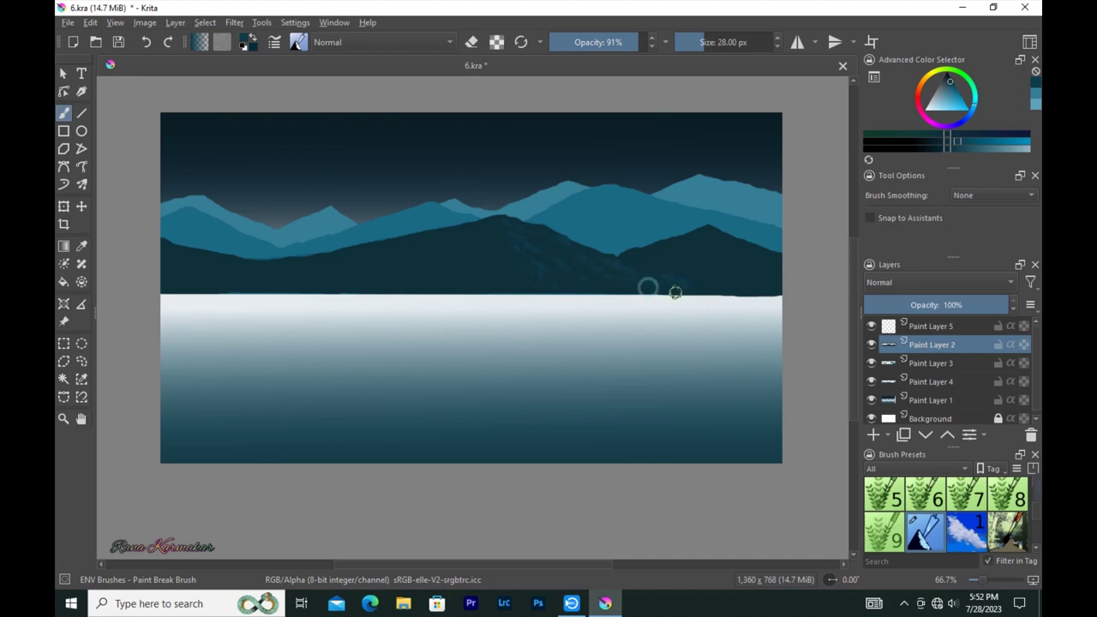
Step: Work the speckled forest texture down the dark hill's lower slopes at 24 and 18 px
scroll(163, 248, "up", 1)
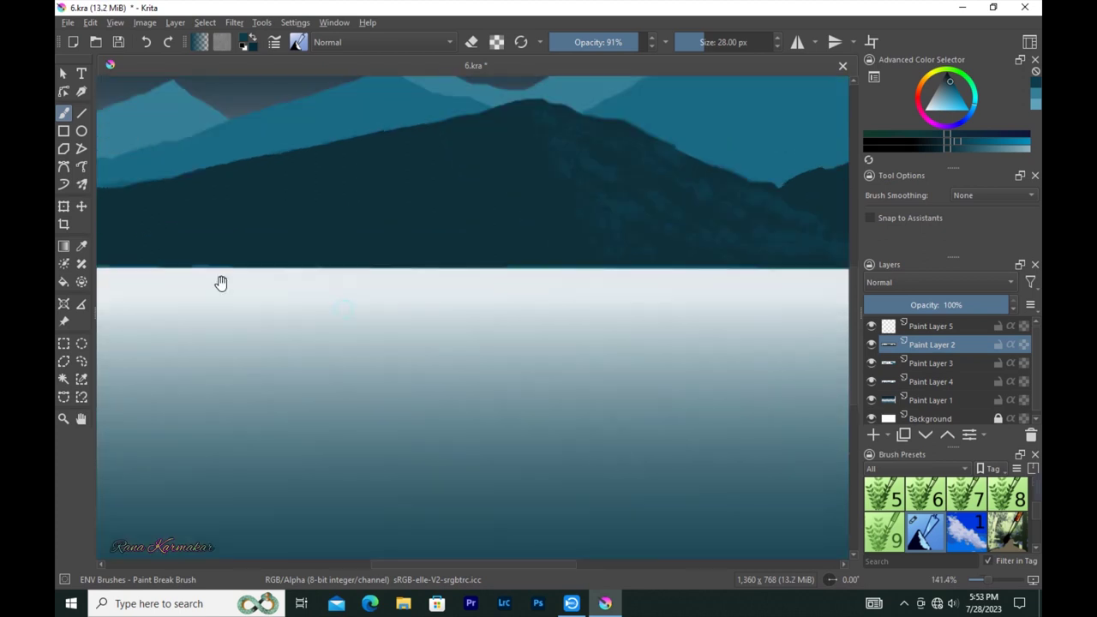
scroll(343, 314, "up", 1)
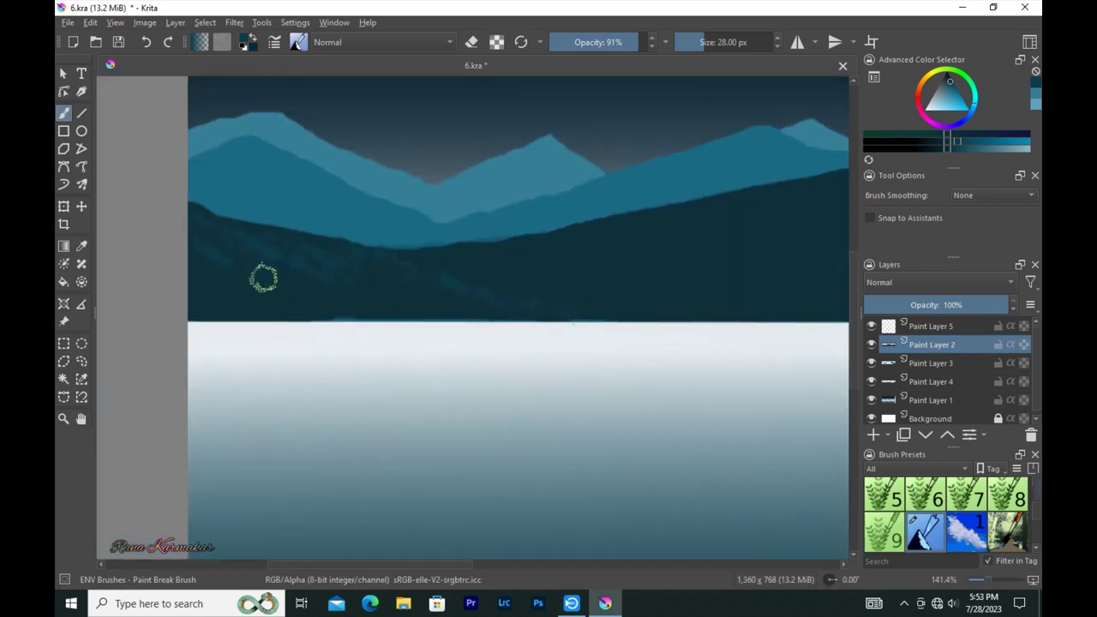
key("bracketleft")
scroll(271, 294, "down", 2)
scroll(360, 271, "up", 2)
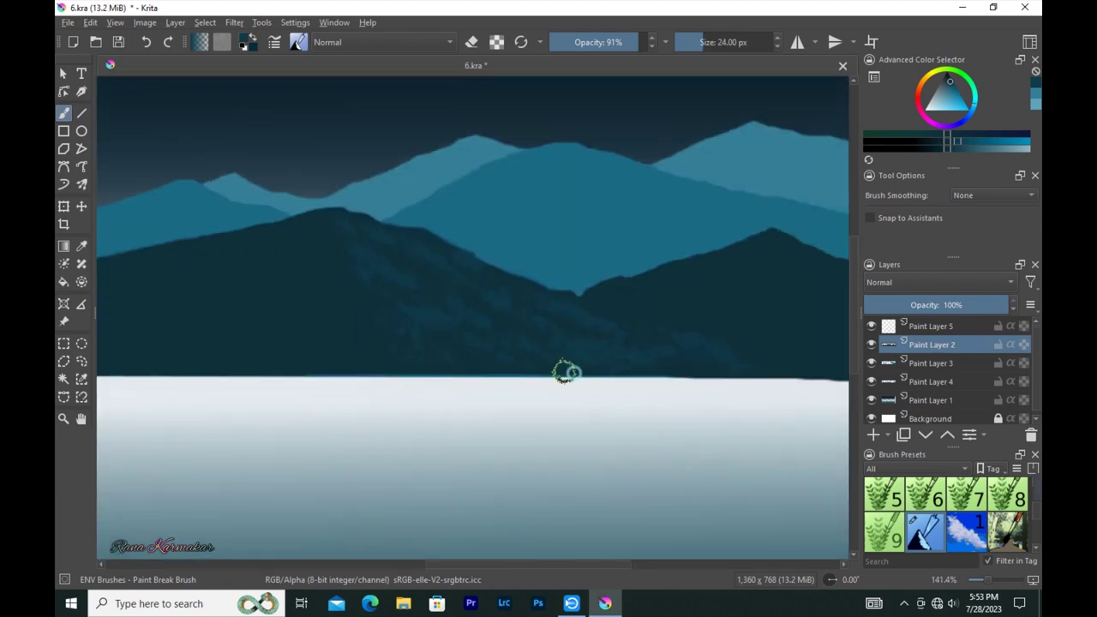
key("bracketleft")
key("bracketleft")
key("bracketleft")
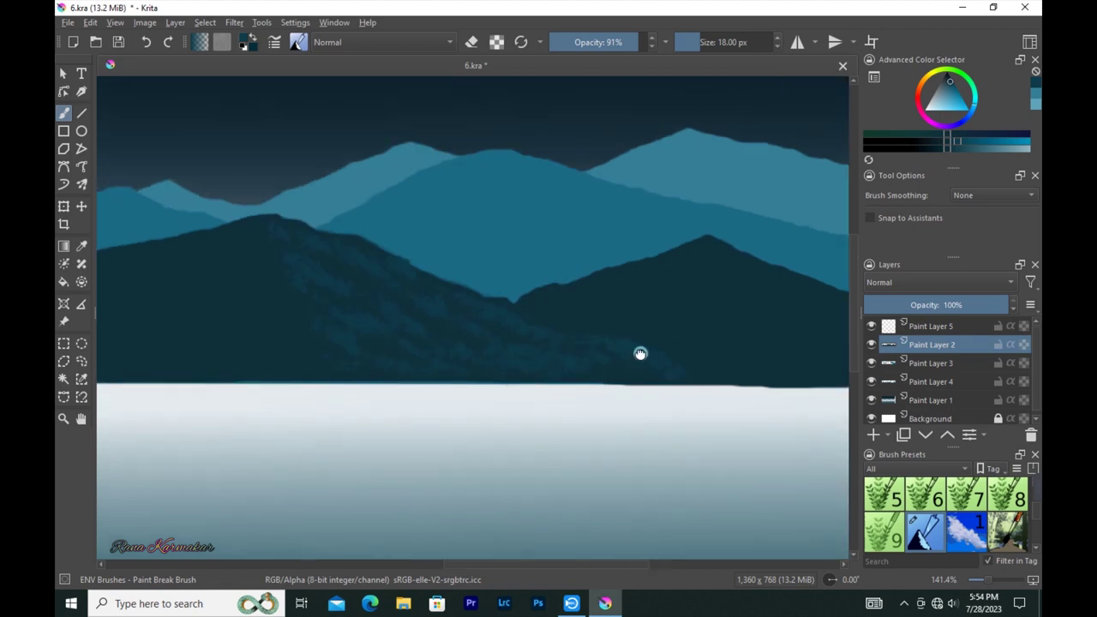
scroll(617, 283, "down", 2)
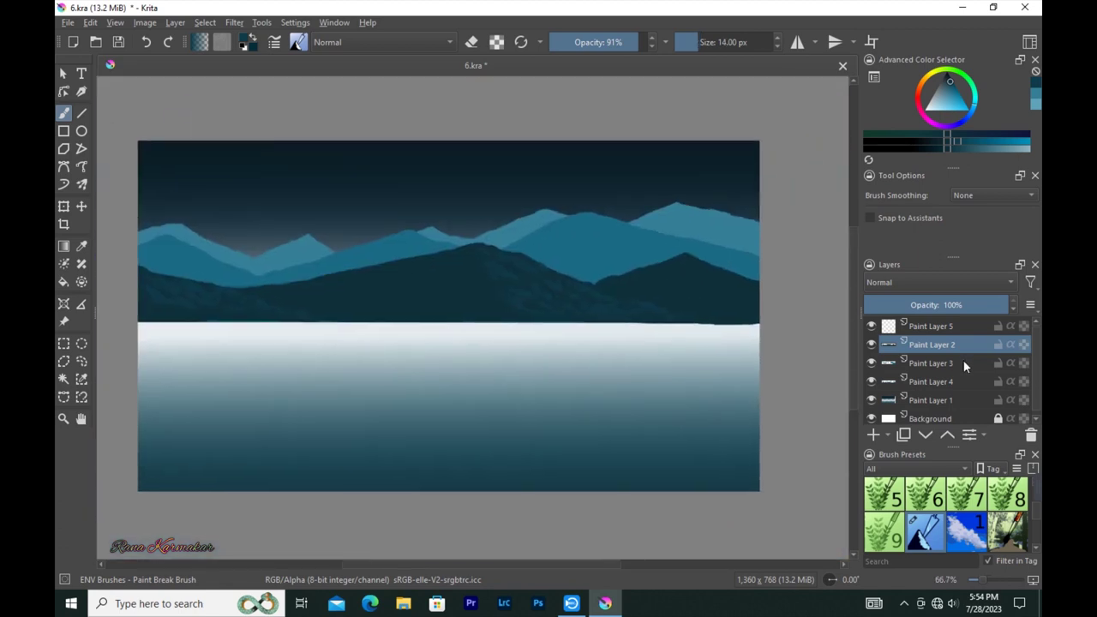
Step: Switch to Paint Layer 3 and recentre the painting in view
left_click(962, 363)
left_click_drag(617, 194, 653, 167)
key("bracketright")
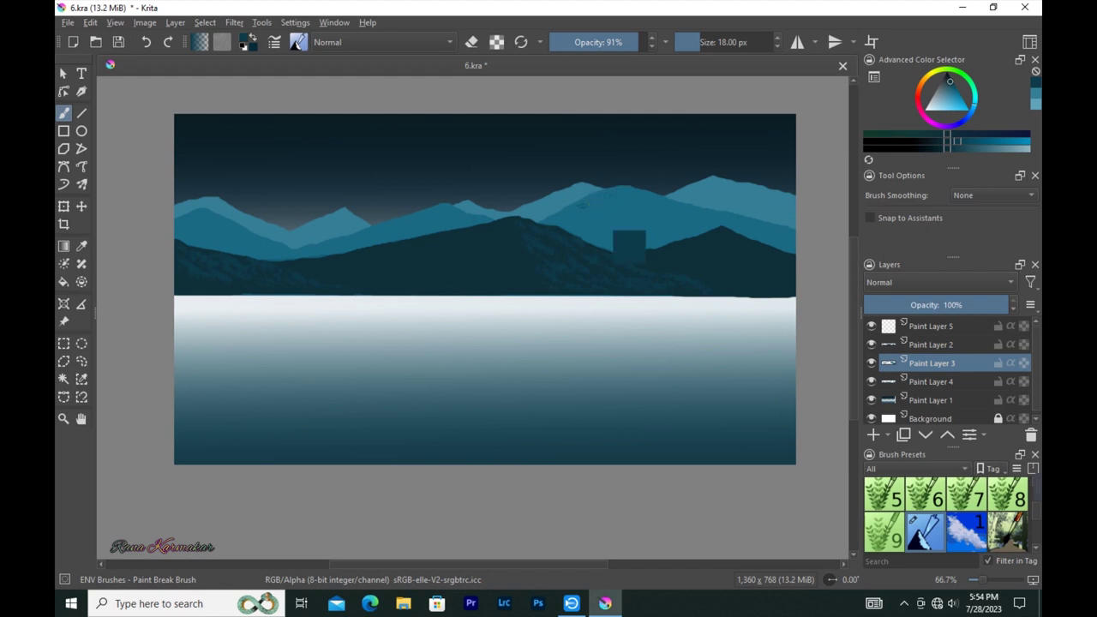
Step: Pick a pale tint and brush snow streaks on the middle ridge and left mountain slopes
left_click(934, 105)
left_click_drag(622, 202, 576, 211)
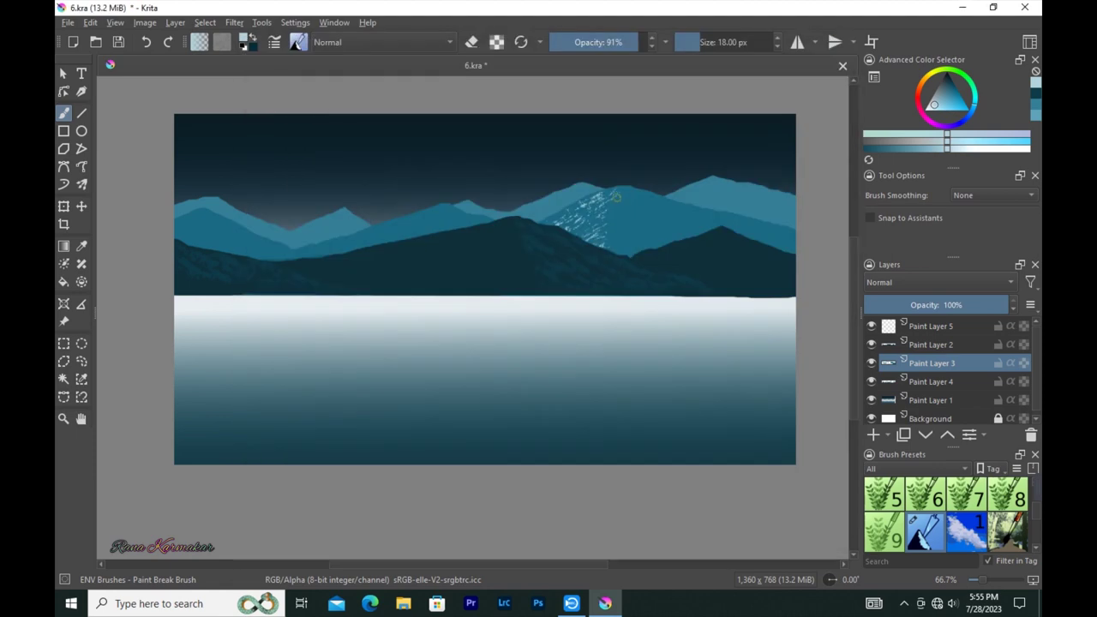
left_click_drag(443, 225, 504, 226)
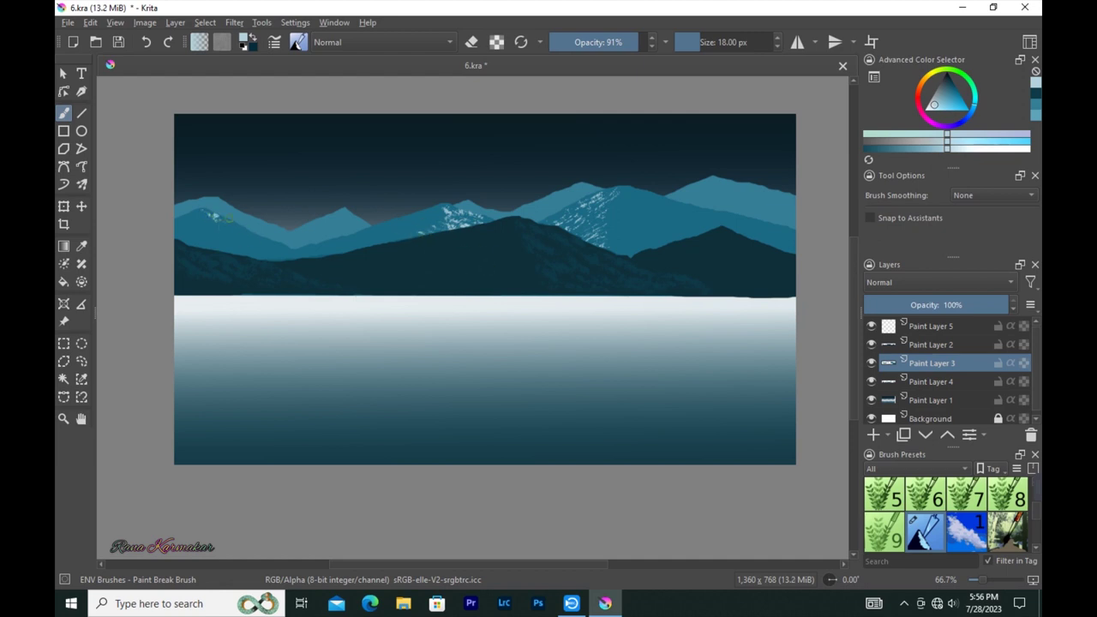
mouse_move(272, 259)
left_mouse_down()
mouse_move(303, 262)
mouse_move(268, 249)
left_mouse_up()
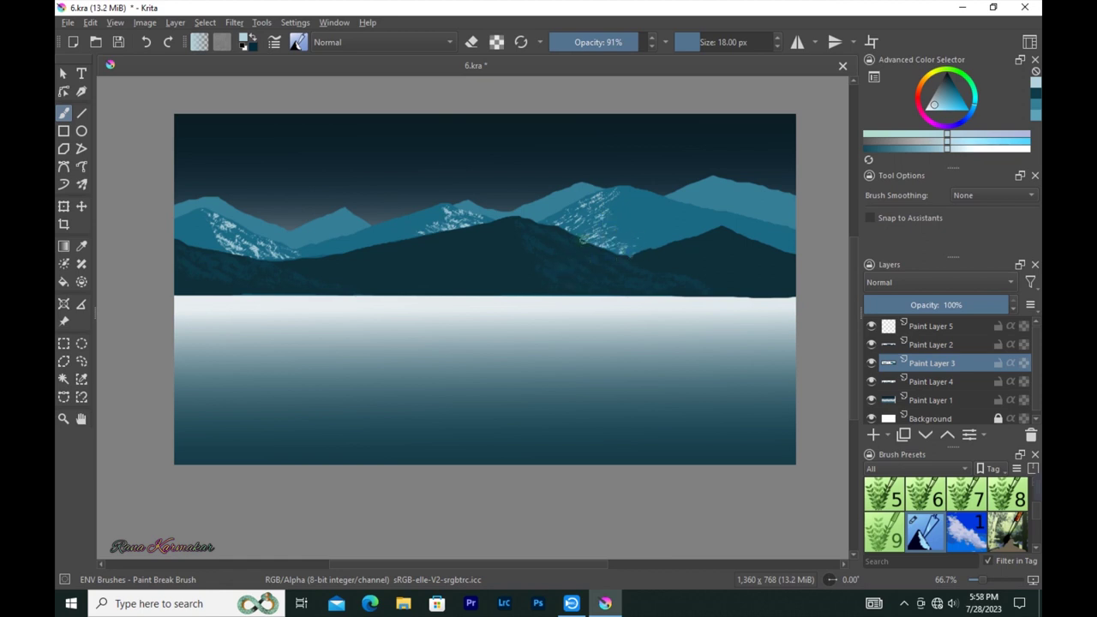
Step: On Paint Layer 4, paint snow on the far right back peak, using a 14 px brush and a darker shade
left_click(872, 345)
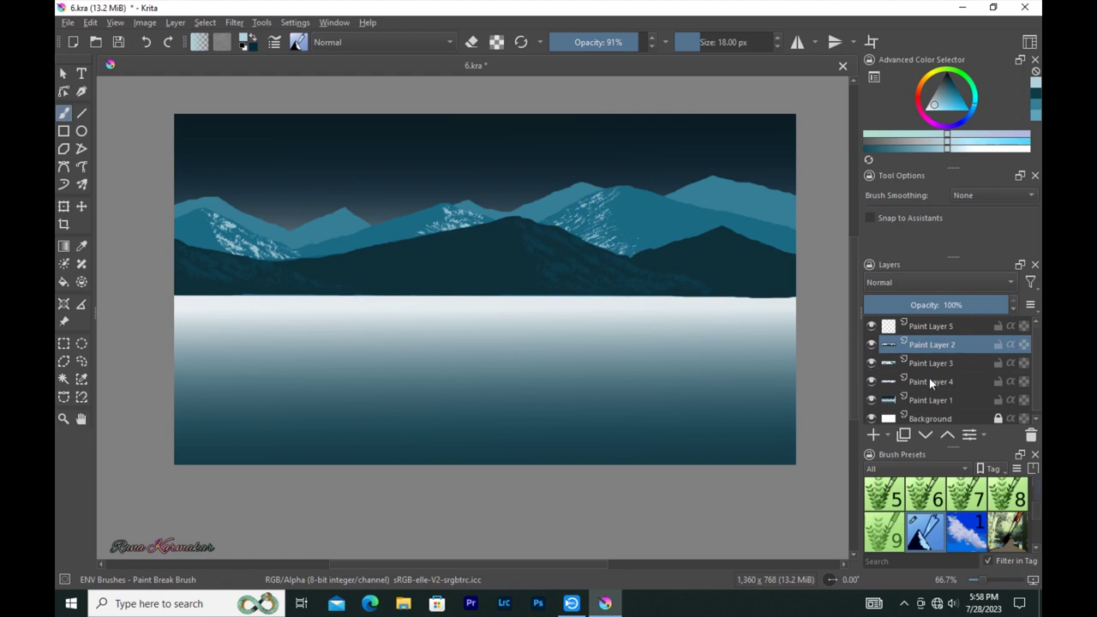
left_click(915, 382)
left_click_drag(683, 198, 710, 180)
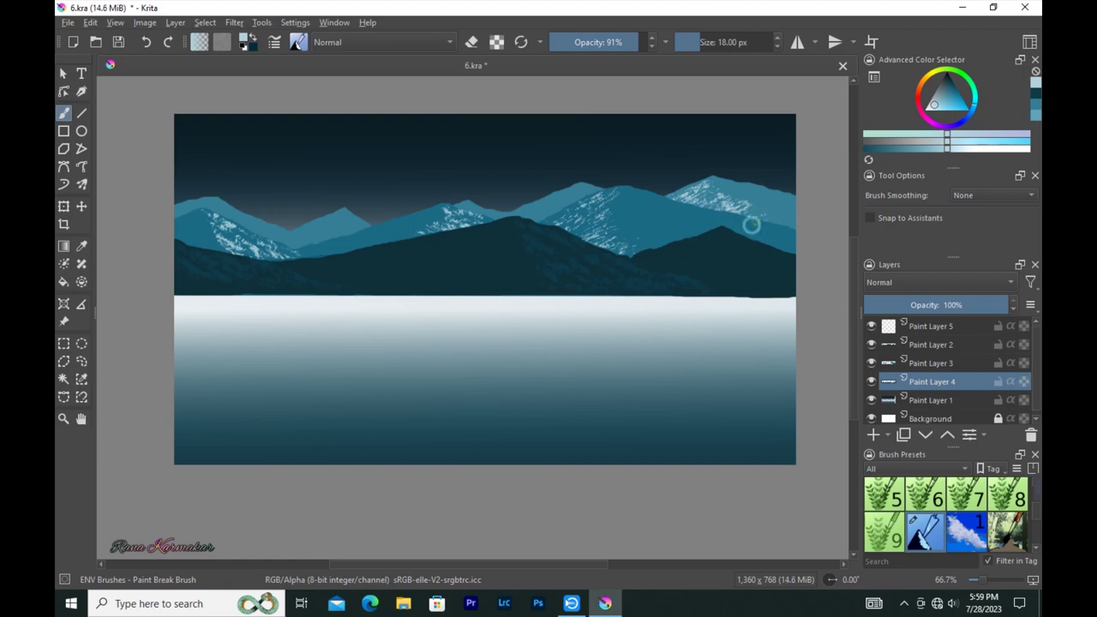
scroll(684, 208, "up", 2)
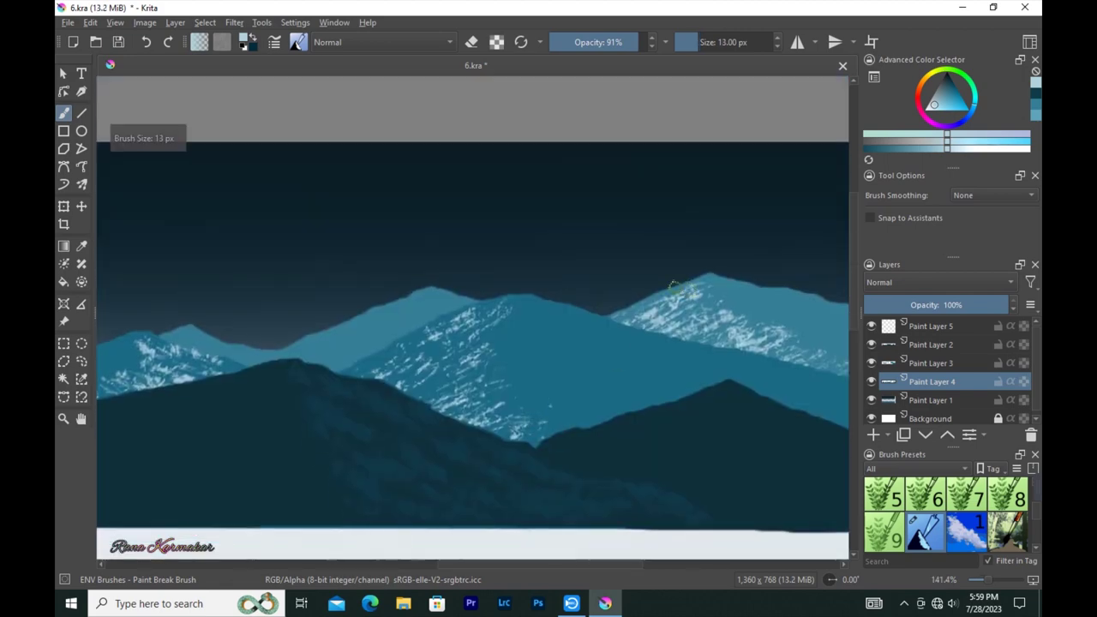
scroll(696, 285, "down", 2)
scroll(599, 248, "up", 1)
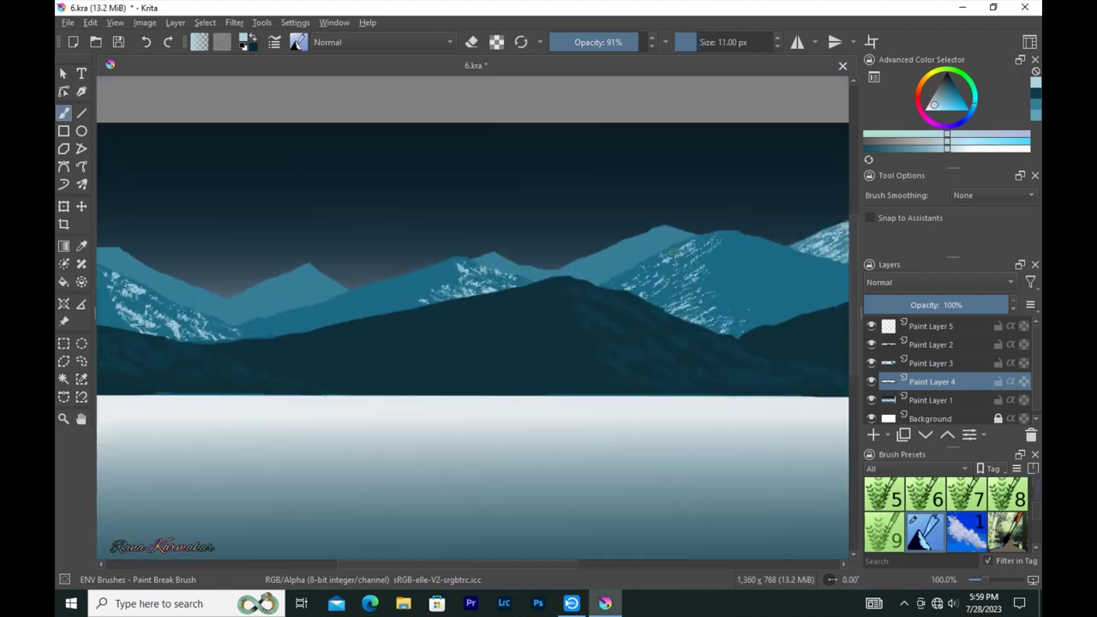
scroll(563, 223, "down", 1)
key("bracketright")
key("bracketright")
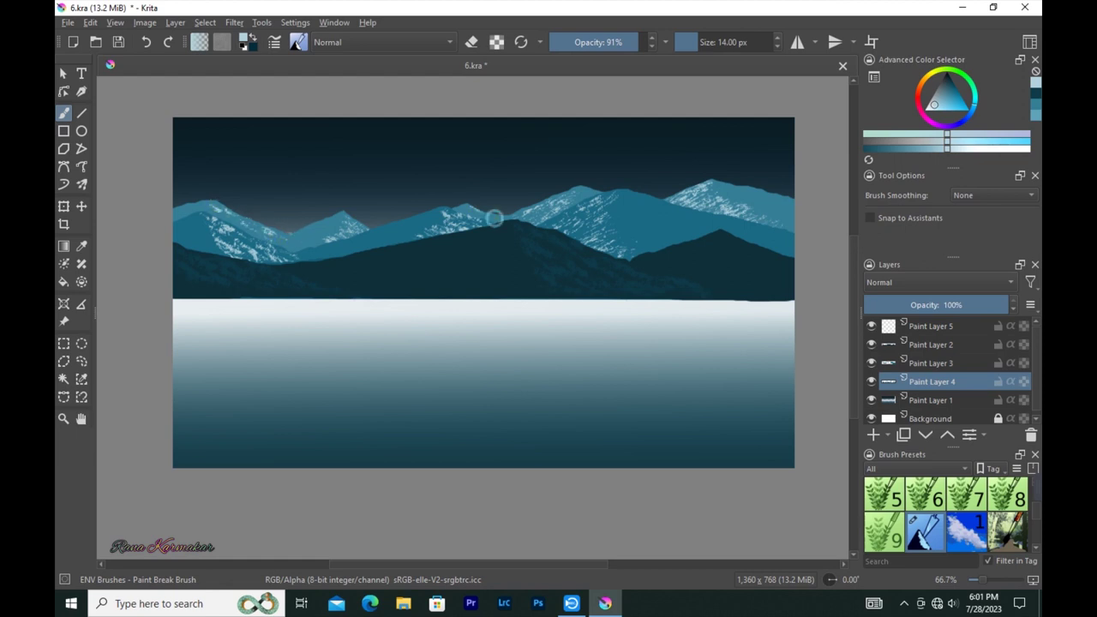
left_click(944, 101)
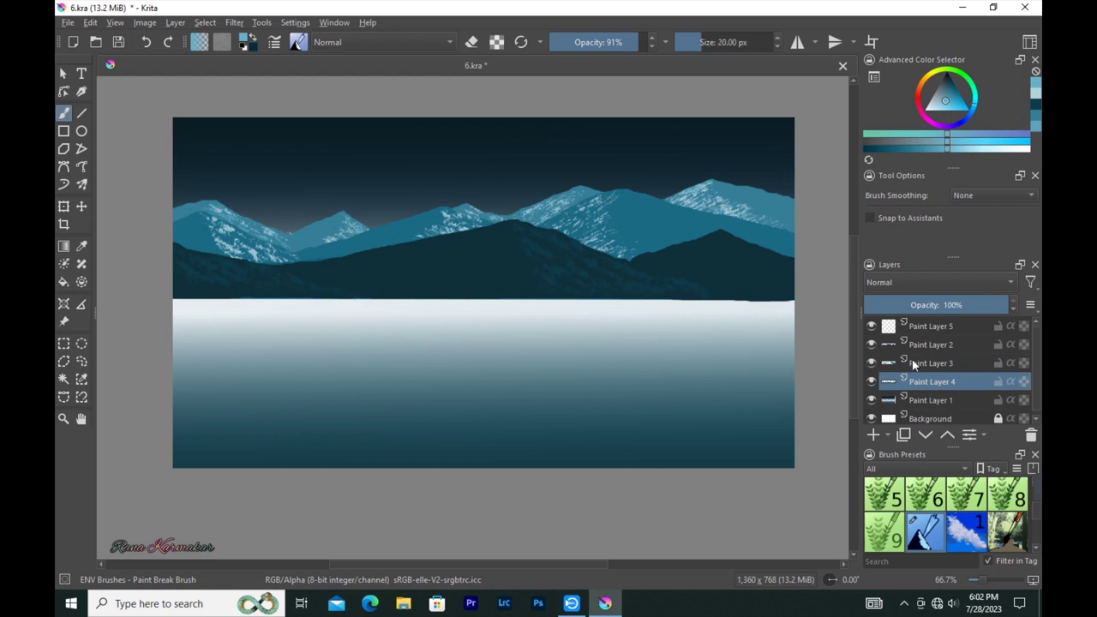
left_click(874, 363)
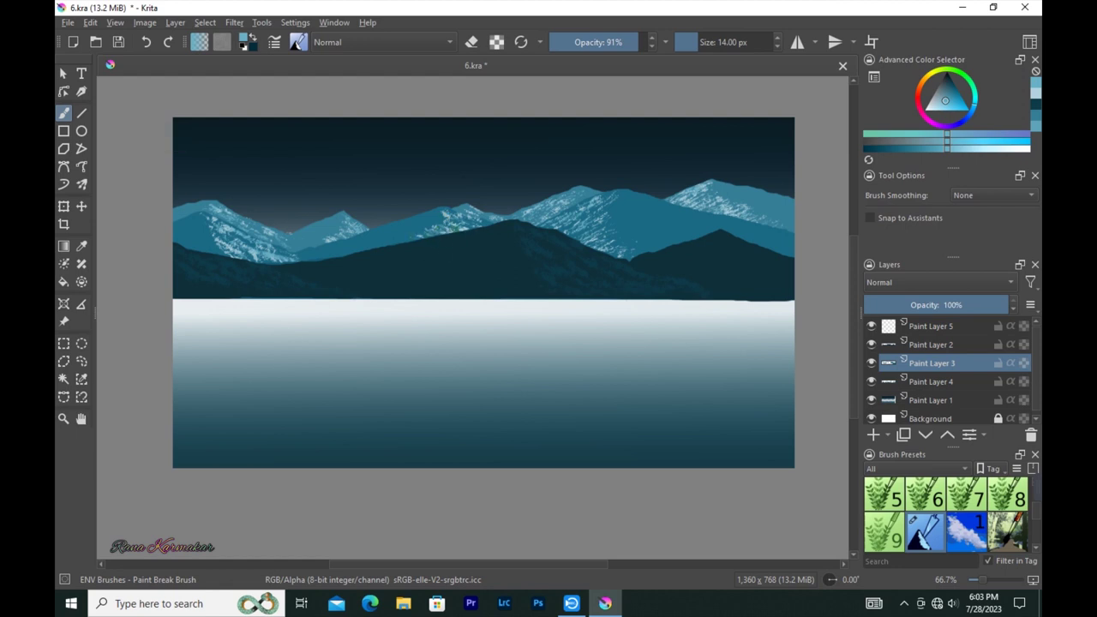
Step: On Paint Layer 2, enlarge the brush to 20 px and texture the dark hill's base along the shoreline
left_click(937, 344)
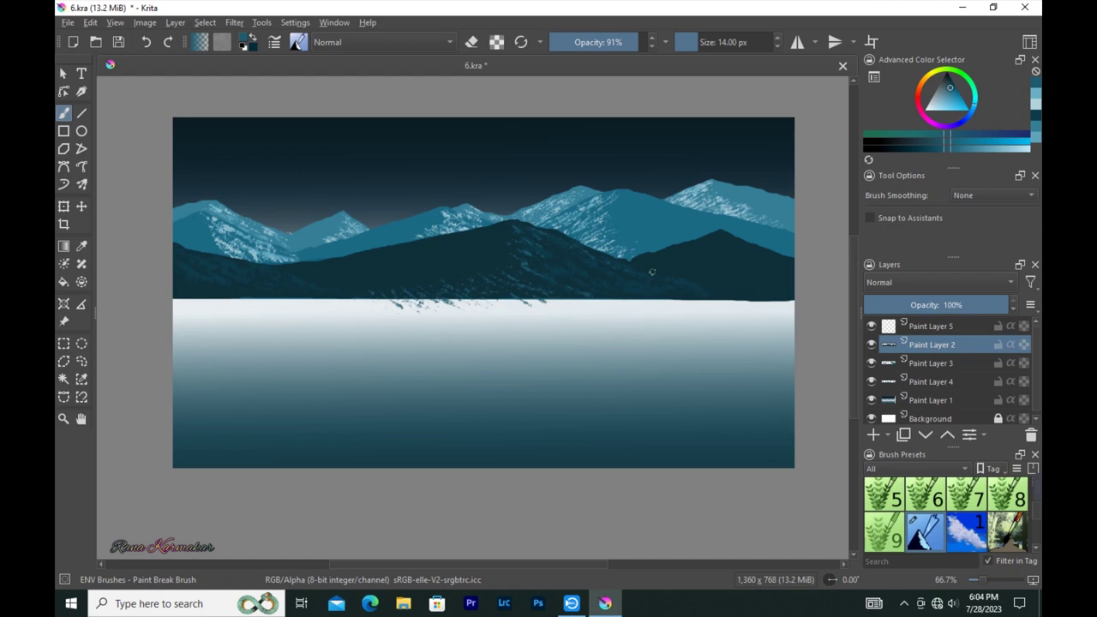
key("bracketright")
key("bracketright")
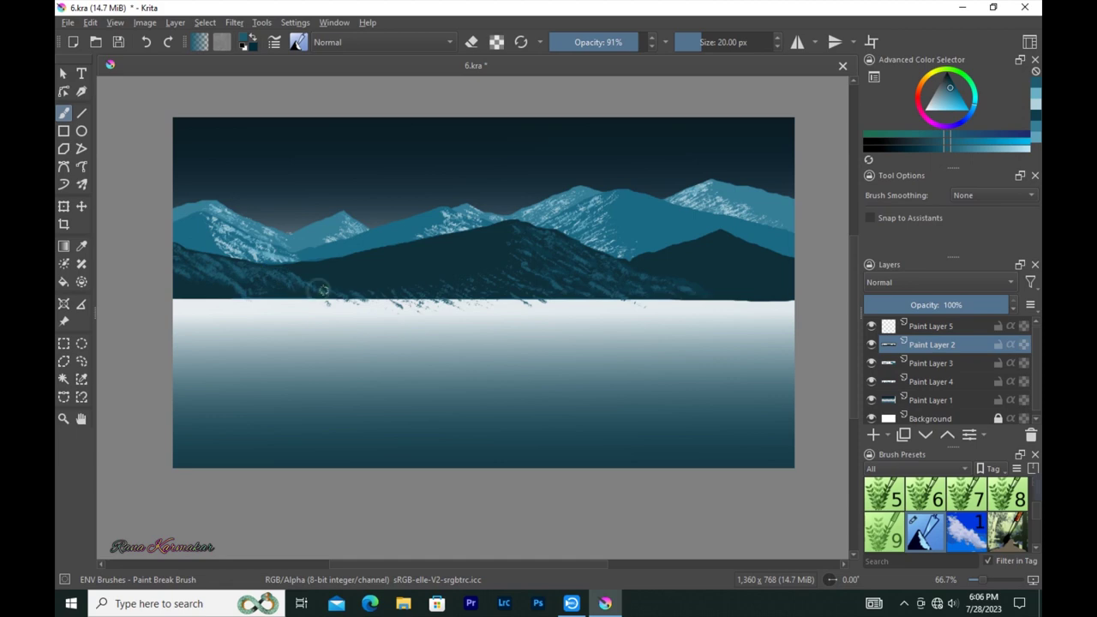
left_click_drag(414, 289, 635, 281)
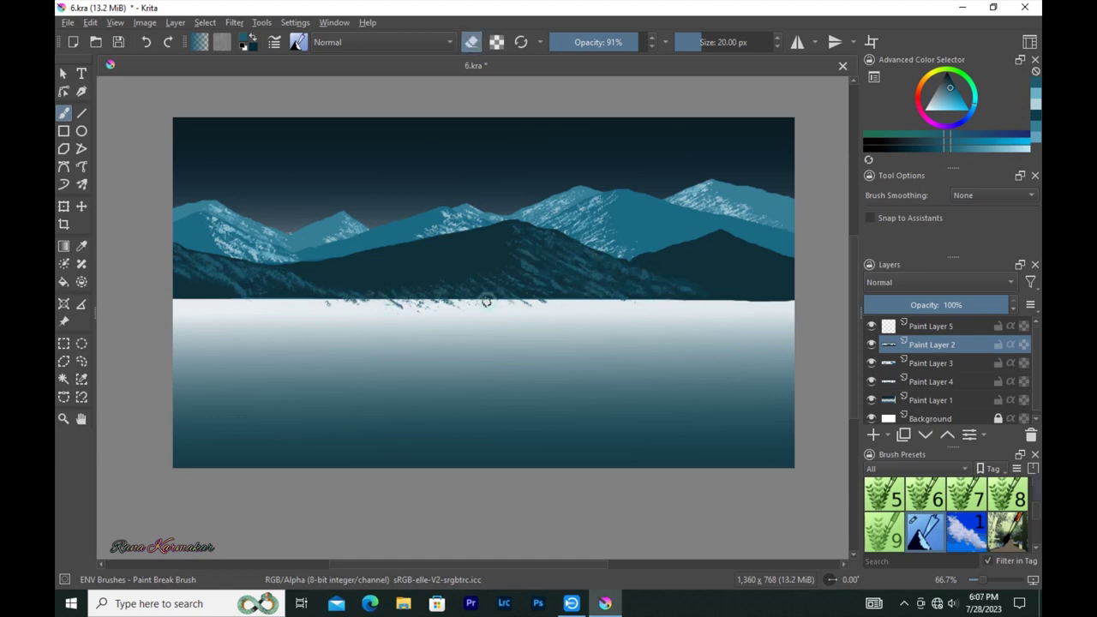
left_click(298, 42)
Step: Use the Basic-2 Opacity preset in eraser mode to clean stray dark strokes below the waterline
left_click(368, 98)
scroll(639, 303, "up", 3)
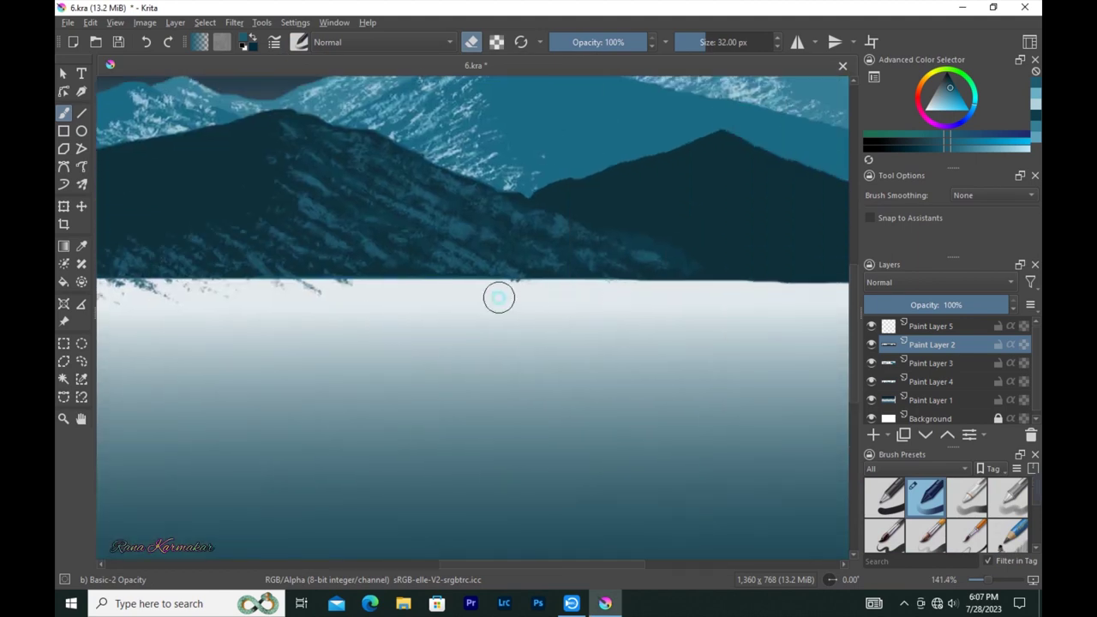
scroll(626, 295, "left", 1)
scroll(691, 292, "left", 1)
scroll(712, 294, "left", 1)
scroll(600, 293, "left", 1)
scroll(437, 309, "left", 1)
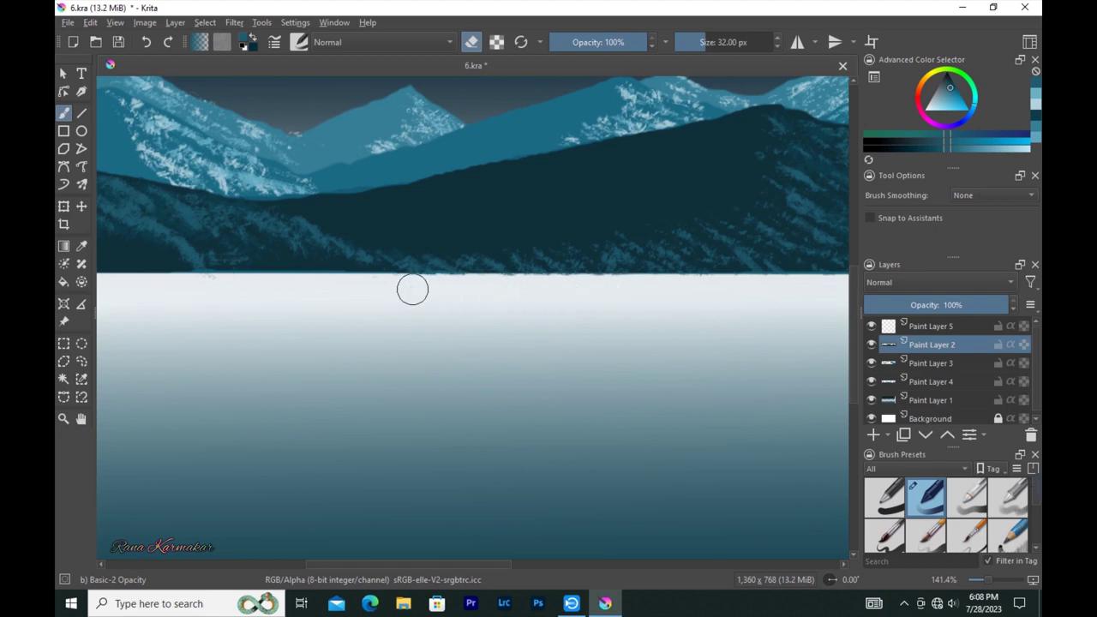
scroll(415, 289, "right", 1)
scroll(463, 334, "up", 1)
scroll(514, 326, "down", 3)
scroll(514, 325, "down", 3)
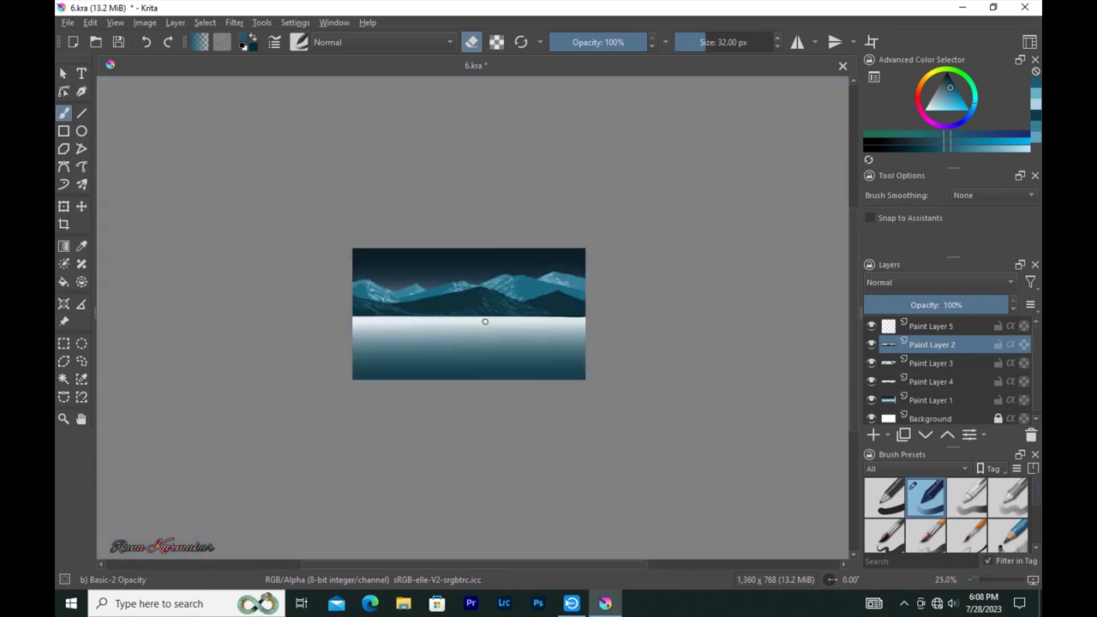
scroll(742, 304, "up", 7)
scroll(514, 300, "down", 1)
scroll(289, 289, "up", 1)
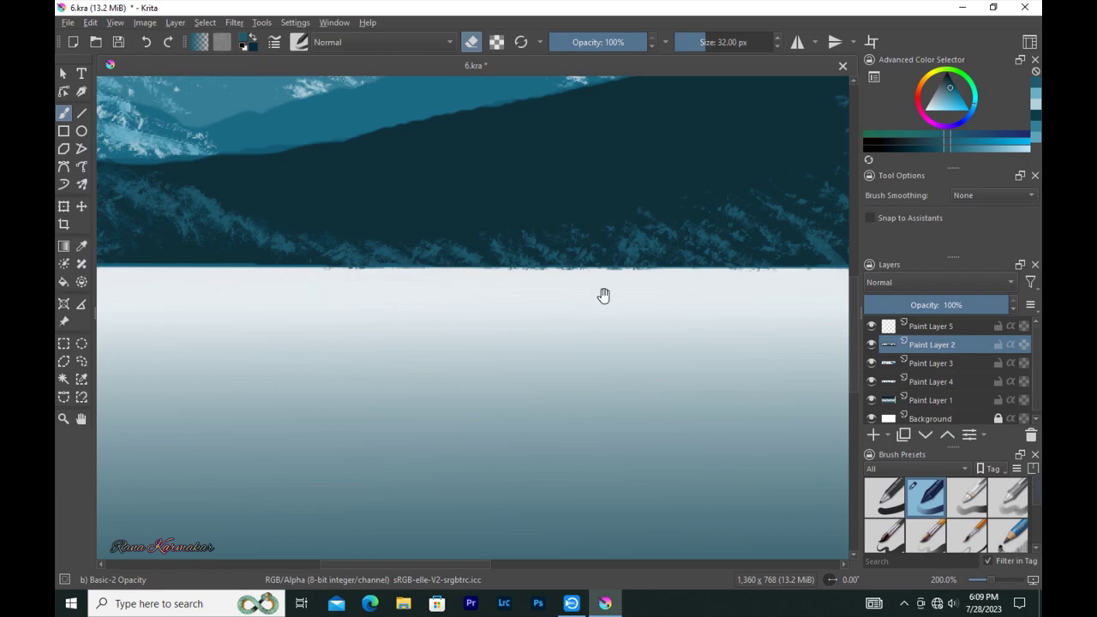
scroll(603, 297, "up", 1)
scroll(501, 300, "right", 2)
scroll(712, 297, "right", 2)
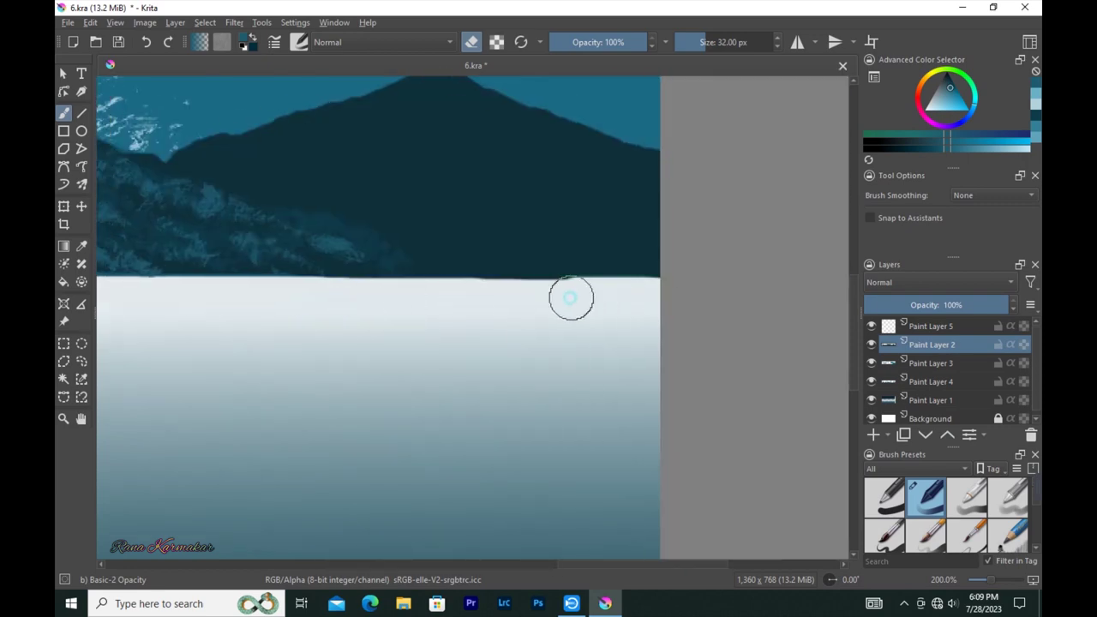
scroll(669, 304, "down", 2)
scroll(685, 326, "down", 1)
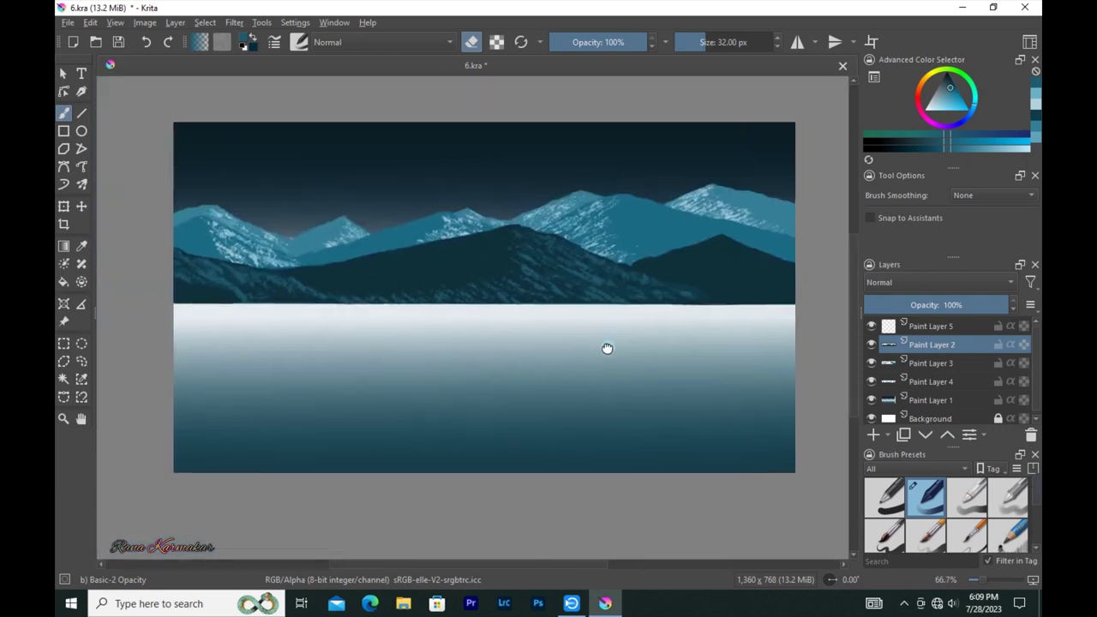
left_click(948, 327)
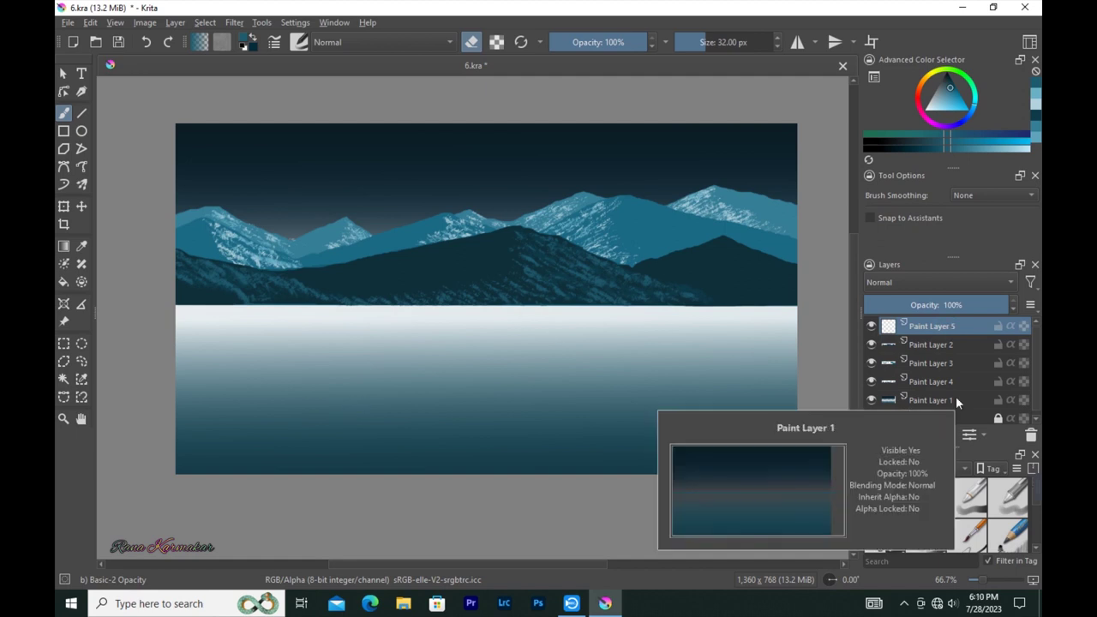
Step: On Paint Layer 1, redraw the lake gradient from a pale horizon band down to dark teal
left_click(955, 396)
key("p")
key("g")
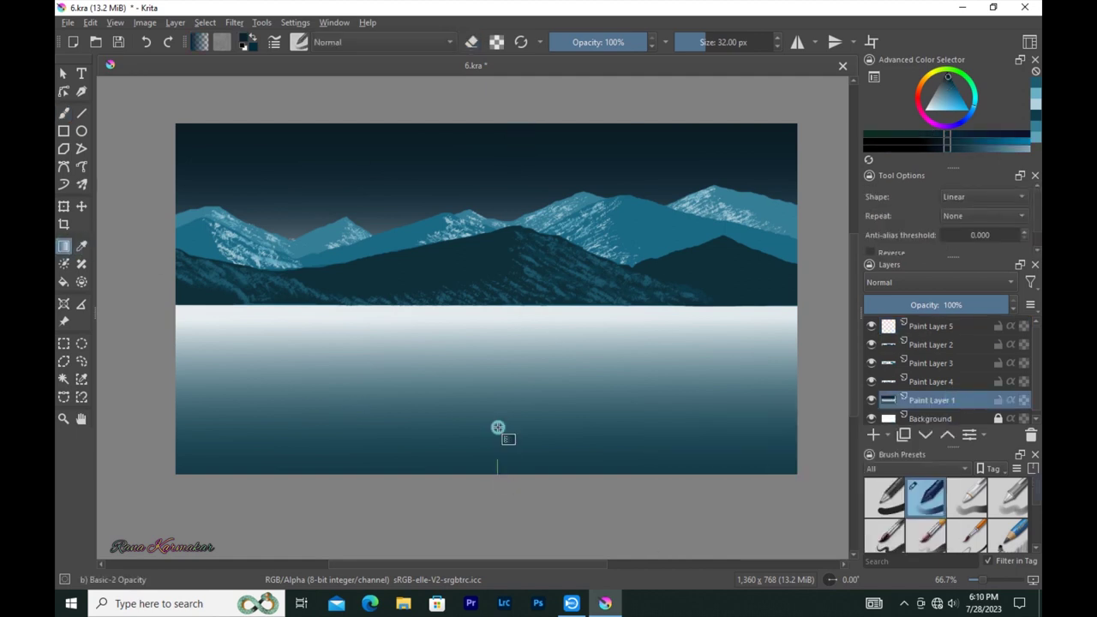
left_click_drag(497, 429, 502, 306)
left_click_drag(514, 482, 519, 236)
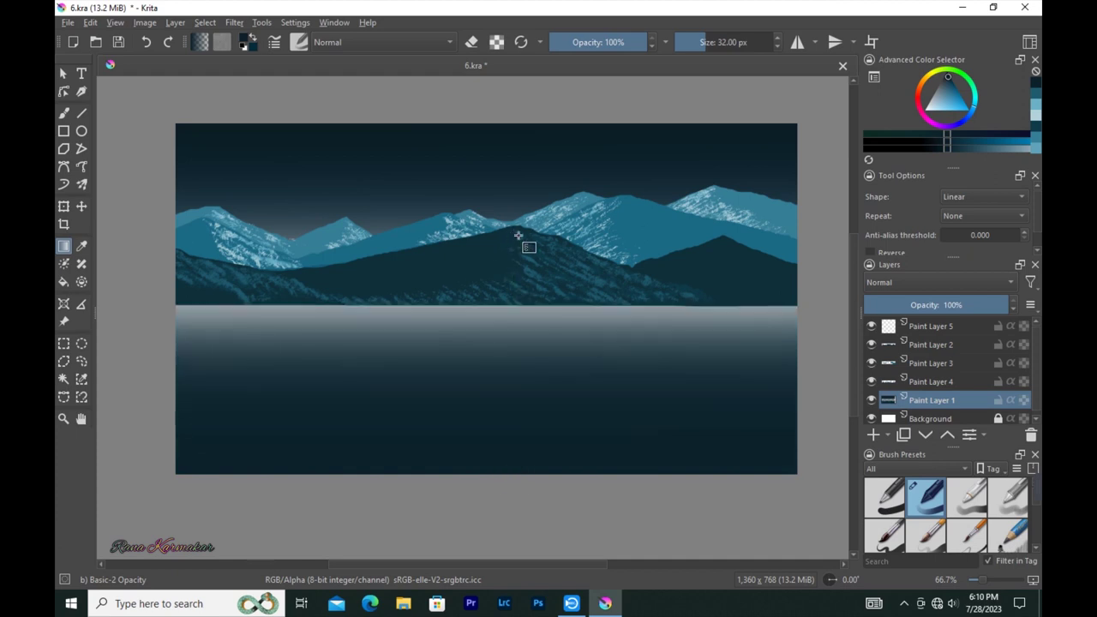
key("b")
key("Page_Up")
key("Page_Up")
key("Page_Up")
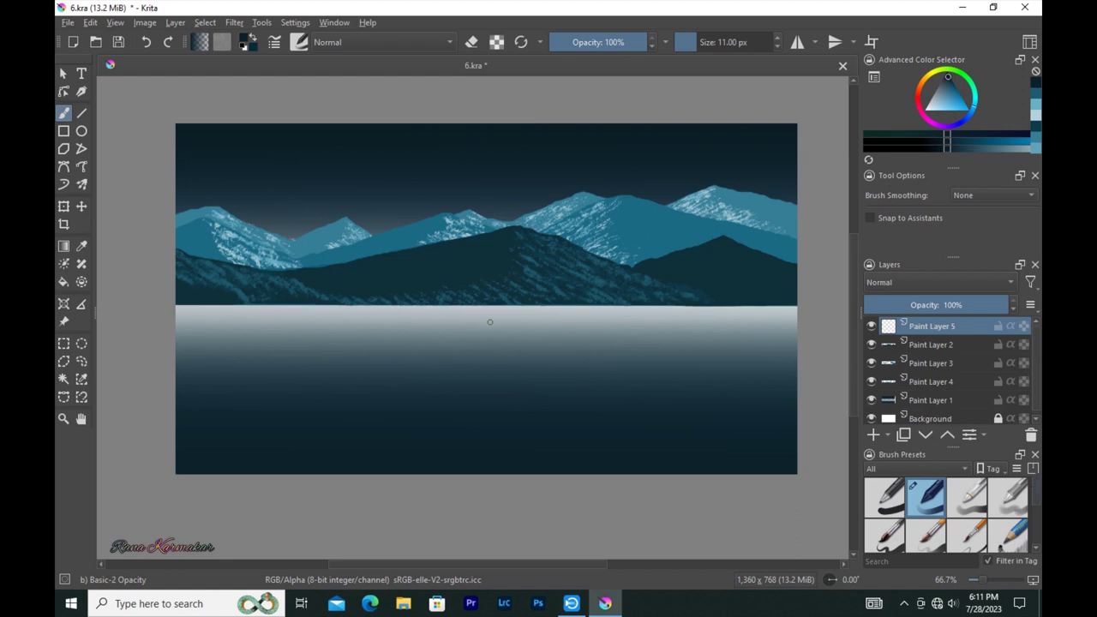
Step: Draw an olive-yellow filled circle above the central mountain and touch up its outline
left_click(82, 131)
left_click(939, 77)
left_click_drag(477, 168, 542, 238)
key("f")
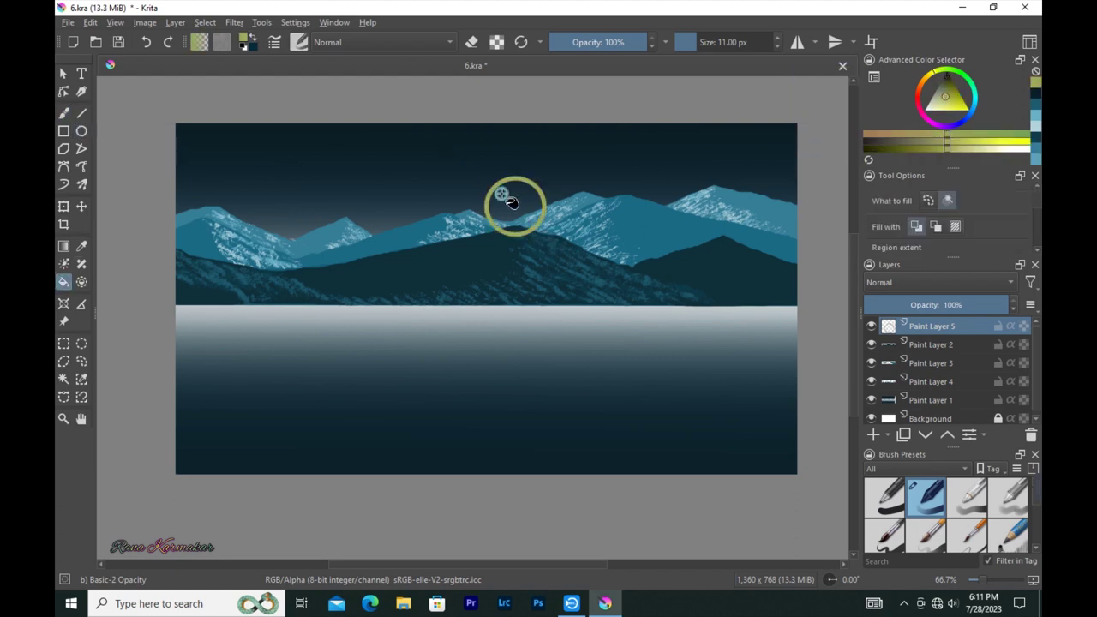
left_click(509, 202)
key("b")
scroll(500, 215, "up", 4)
scroll(499, 215, "up", 2)
mouse_move(599, 224)
left_mouse_down()
mouse_move(489, 137)
mouse_move(413, 314)
mouse_move(579, 296)
left_mouse_up()
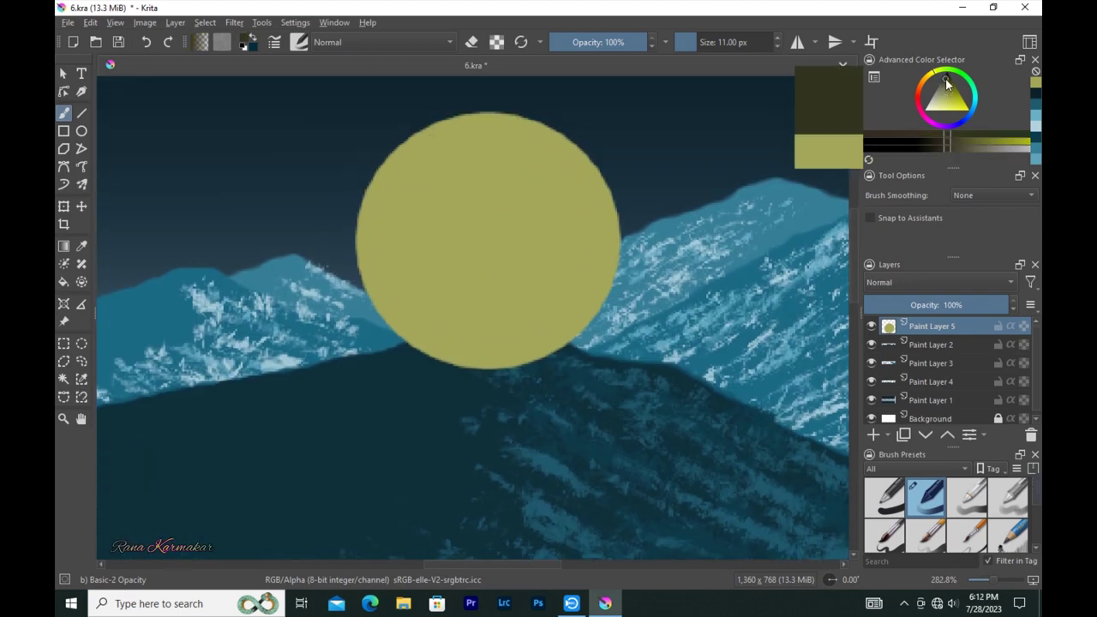
Step: Paint dark broken texture across the moon's top with the Paint Break Brush
left_click(299, 42)
left_click(513, 167)
key("F5")
left_click(841, 48)
mouse_move(473, 142)
left_mouse_down()
mouse_move(532, 174)
mouse_move(534, 203)
mouse_move(553, 169)
mouse_move(531, 196)
mouse_move(417, 179)
mouse_move(448, 262)
mouse_move(460, 269)
mouse_move(482, 232)
mouse_move(506, 316)
mouse_move(428, 147)
mouse_move(460, 214)
mouse_move(388, 255)
left_mouse_up()
key("p")
left_click_drag(950, 115, 945, 96)
key("b")
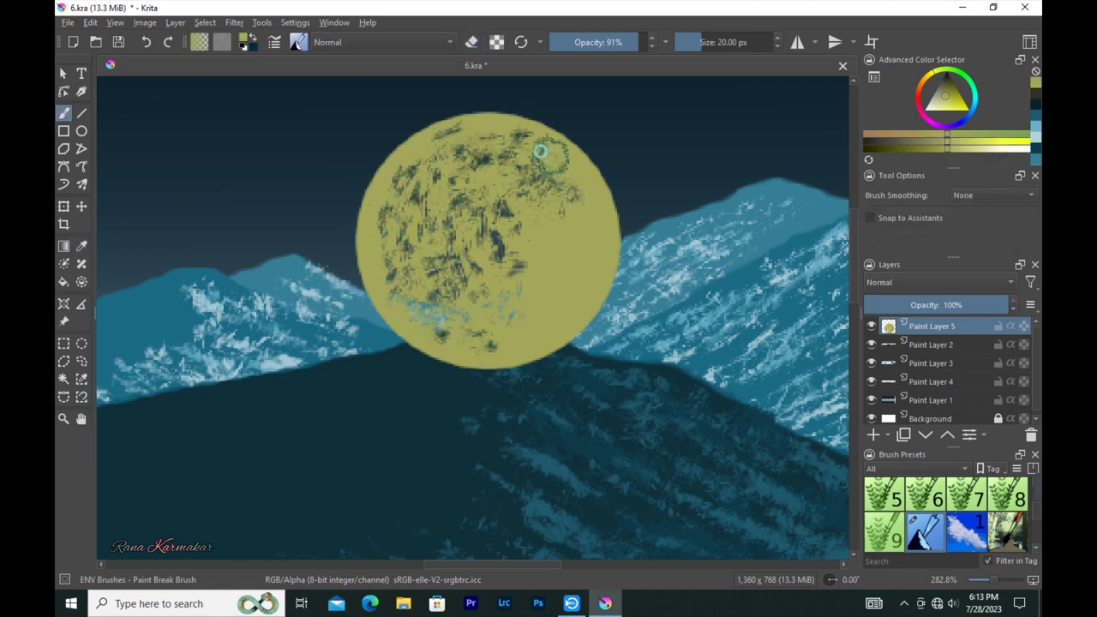
Step: Paint yellow over the moon's centre, then add dark texture across its middle and upper-left
scroll(527, 150, "down", 5)
left_click(871, 344)
left_click(872, 345)
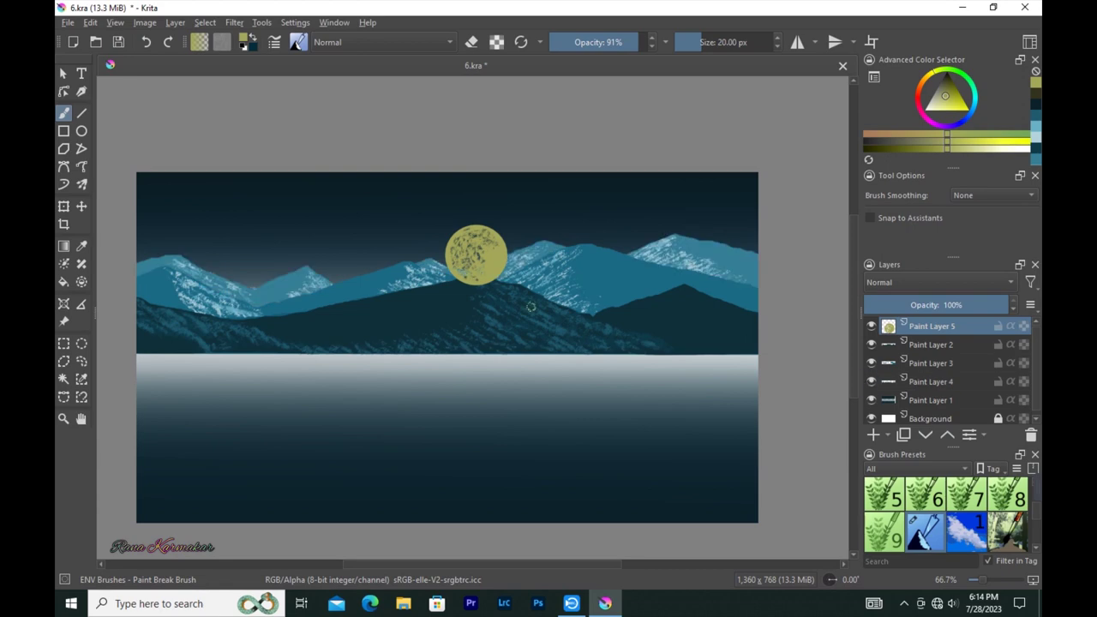
scroll(530, 306, "up", 5)
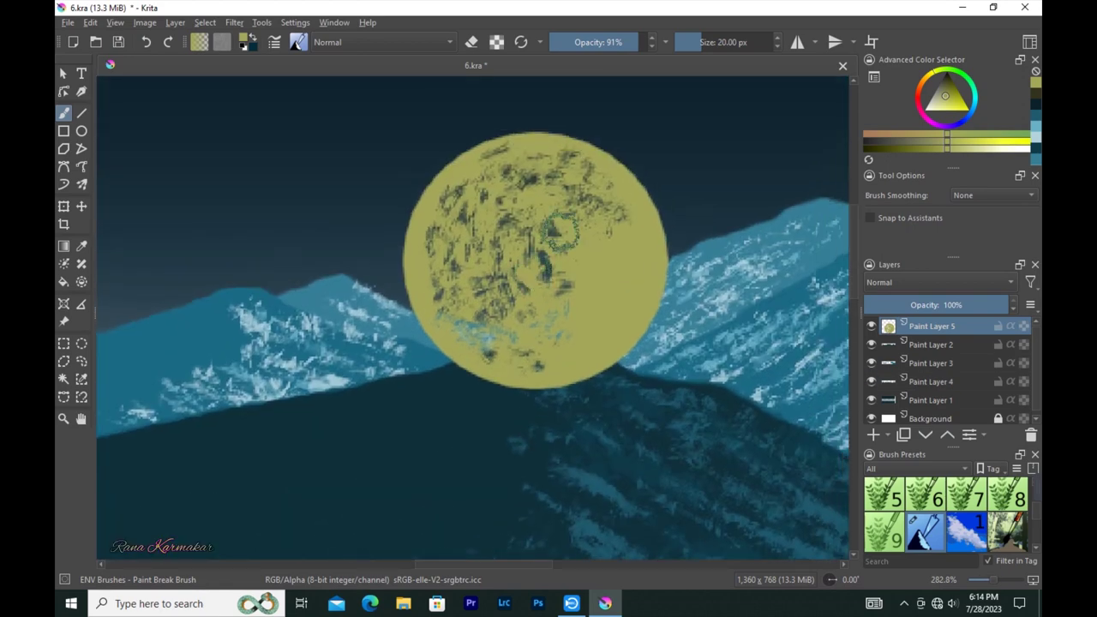
mouse_move(521, 246)
left_mouse_down()
mouse_move(455, 206)
mouse_move(506, 324)
mouse_move(441, 308)
mouse_move(458, 184)
mouse_move(602, 196)
left_mouse_up()
key("x")
mouse_move(471, 324)
left_mouse_down()
mouse_move(509, 171)
mouse_move(573, 177)
mouse_move(449, 225)
mouse_move(420, 274)
left_mouse_up()
mouse_move(480, 176)
left_mouse_down()
mouse_move(587, 172)
mouse_move(604, 206)
left_mouse_up()
Step: Add more dark texture to the moon's top, left edge and centre
scroll(600, 255, "up", 3)
scroll(600, 255, "down", 1)
mouse_move(600, 256)
left_mouse_down()
mouse_move(539, 166)
mouse_move(492, 236)
mouse_move(343, 240)
mouse_move(375, 368)
mouse_move(429, 348)
mouse_move(446, 402)
mouse_move(522, 325)
mouse_move(522, 285)
mouse_move(428, 363)
mouse_move(489, 385)
left_mouse_up()
scroll(489, 385, "down", 3)
scroll(490, 384, "up", 3)
mouse_move(506, 445)
left_mouse_down()
mouse_move(544, 289)
mouse_move(531, 249)
left_mouse_up()
scroll(449, 264, "down", 1)
scroll(449, 265, "down", 2)
scroll(449, 265, "down", 1)
left_click_drag(449, 264, 449, 283)
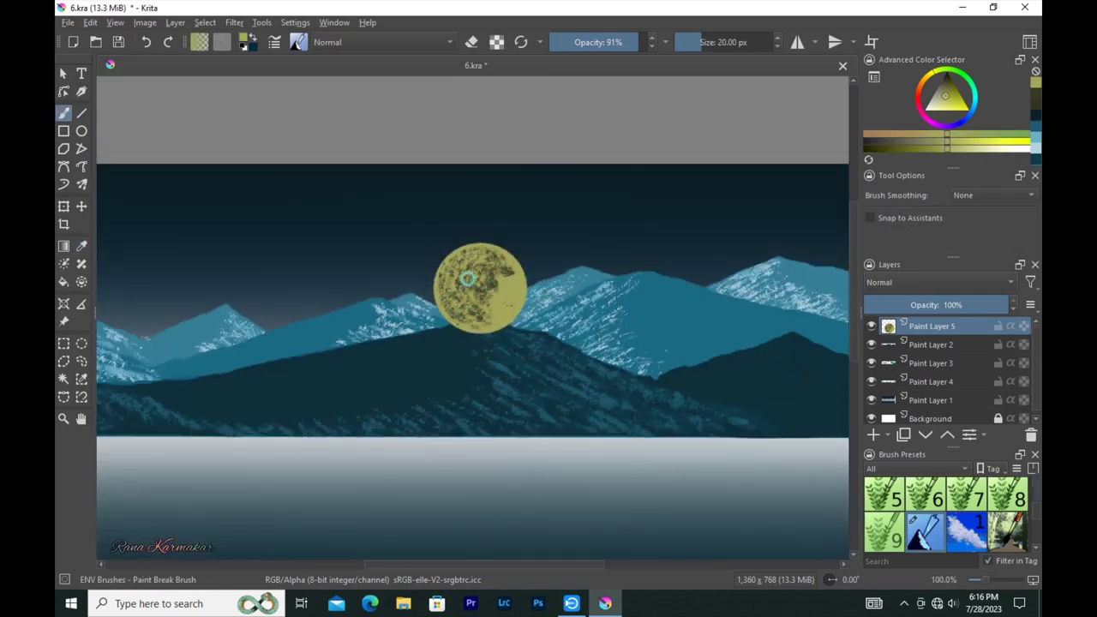
scroll(473, 317, "up", 1)
Step: At lower opacity, swirl the moon's texture into soft circular patches
key("o")
key("o")
key("o")
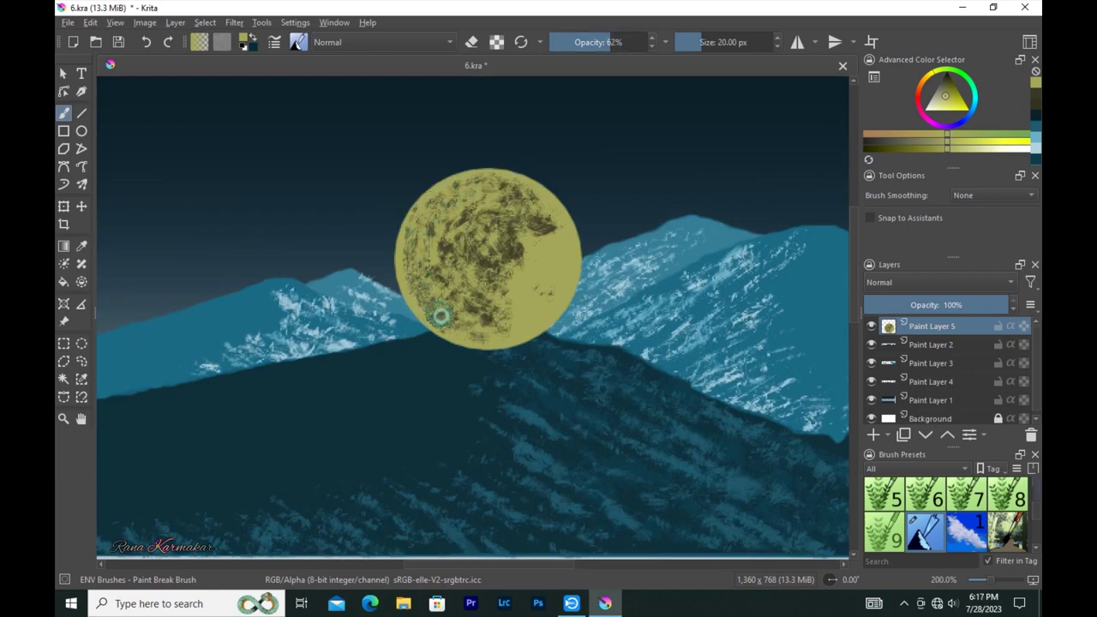
left_click_drag(435, 309, 435, 206)
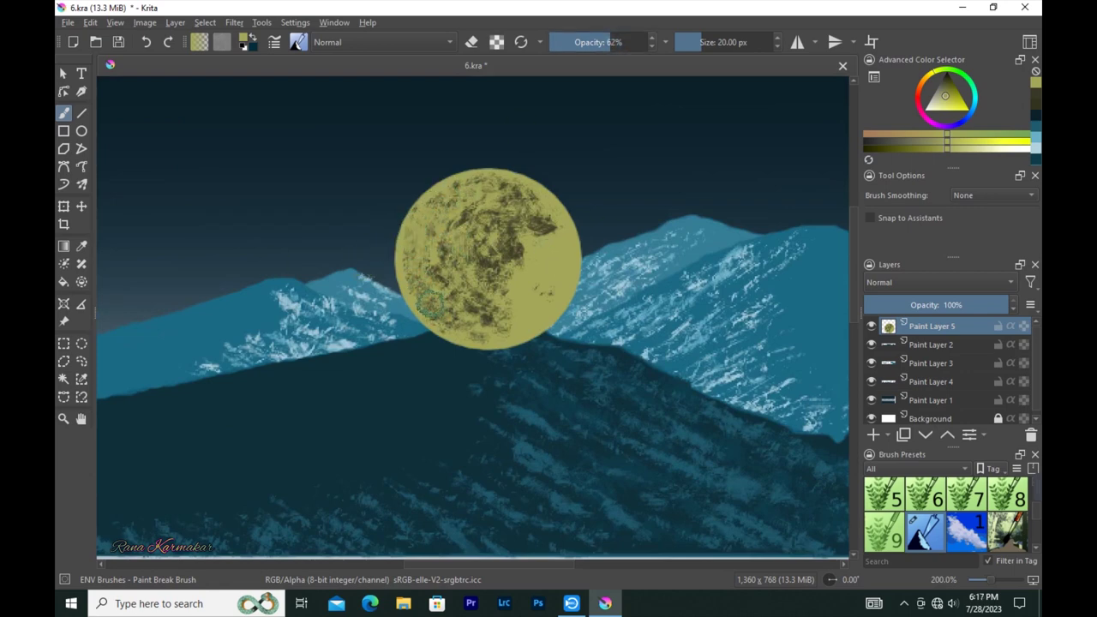
mouse_move(429, 263)
left_mouse_down()
mouse_move(529, 201)
mouse_move(472, 329)
mouse_move(443, 296)
mouse_move(528, 243)
left_mouse_up()
key("F6")
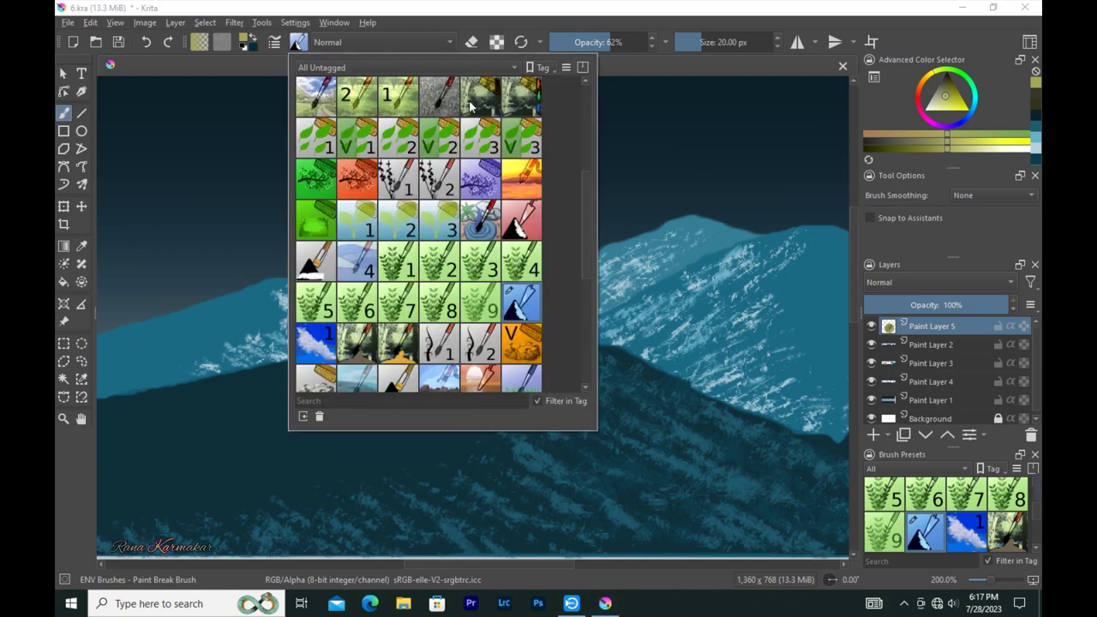
left_click(523, 105)
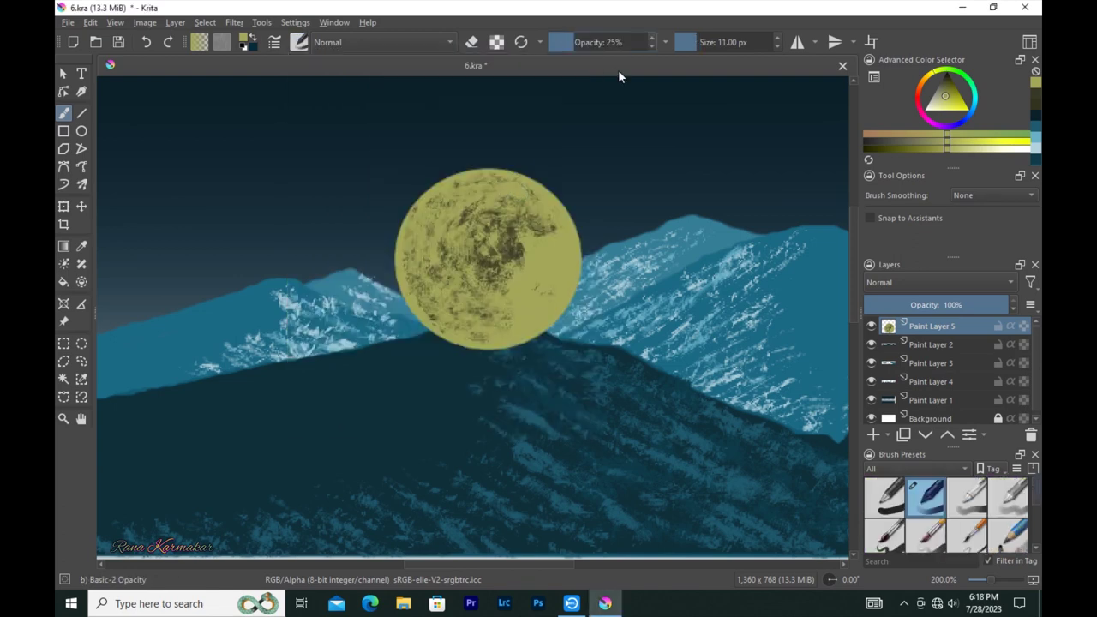
Step: Lighten the moon's dark texture with a slightly larger brush, keeping the moon layer on top
key("bracketright")
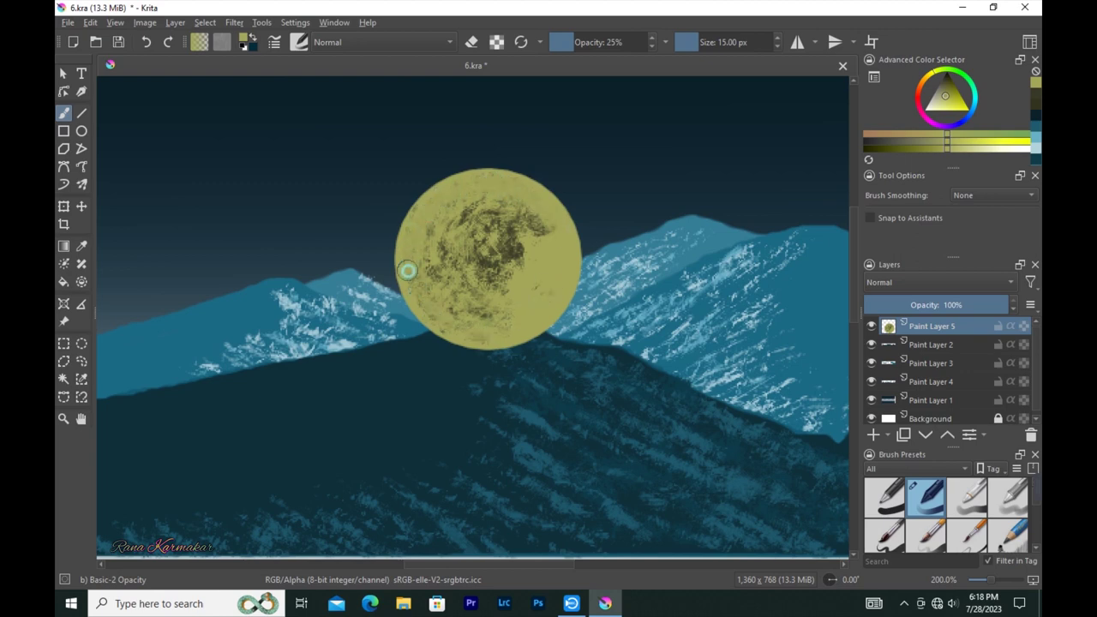
mouse_move(503, 223)
left_mouse_down()
mouse_move(533, 244)
mouse_move(480, 286)
mouse_move(509, 240)
mouse_move(489, 221)
left_mouse_up()
key("minus")
key("minus")
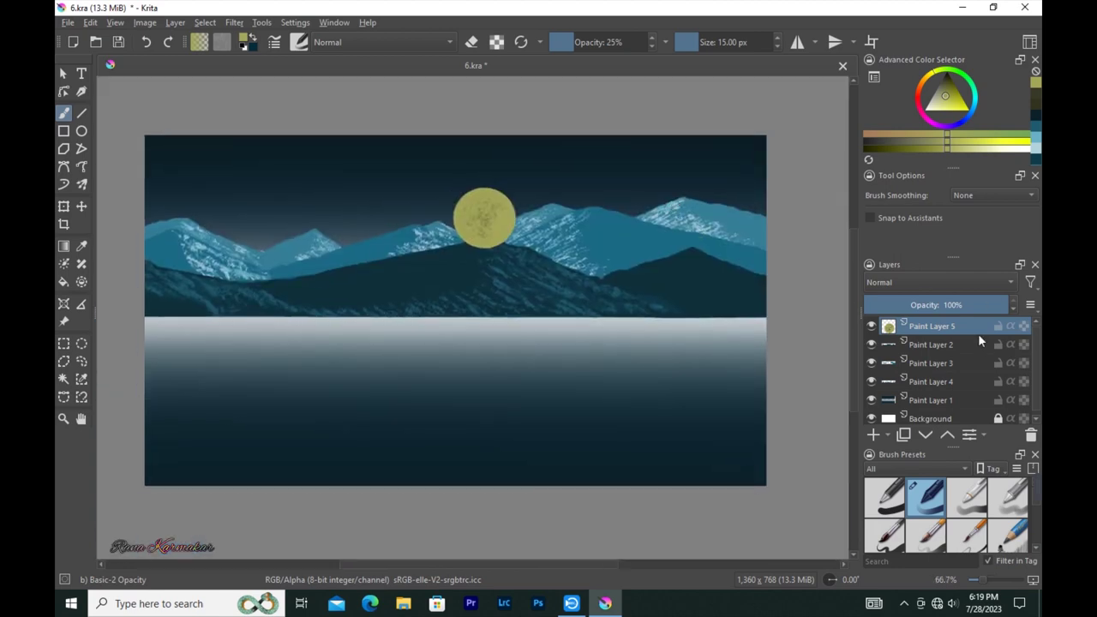
mouse_move(978, 334)
left_mouse_down()
mouse_move(969, 392)
mouse_move(966, 324)
left_mouse_up()
left_click(937, 100)
Step: Paint pale yellow strokes over the moon's left side with the 25% Basic-2 Opacity brush
key("plus")
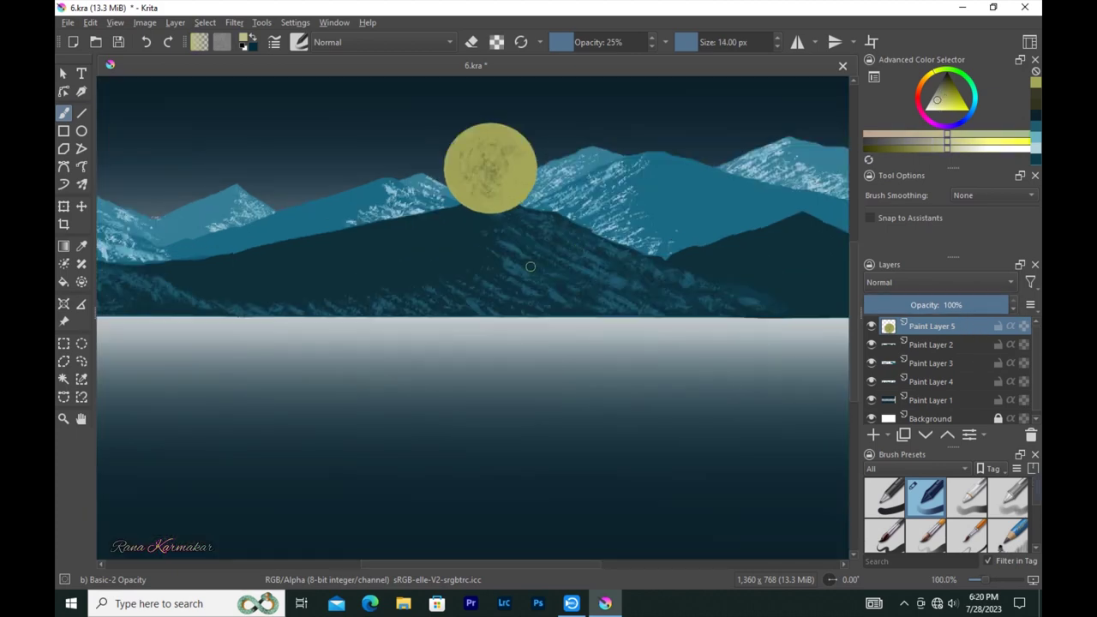
key("plus")
key("plus")
key("bracketleft")
mouse_move(506, 197)
left_mouse_down()
mouse_move(457, 166)
mouse_move(441, 259)
mouse_move(485, 176)
mouse_move(558, 191)
mouse_move(475, 289)
mouse_move(502, 296)
mouse_move(485, 248)
mouse_move(504, 173)
mouse_move(449, 212)
left_mouse_up()
key("bracketright")
key("bracketright")
key("bracketright")
key("plus")
key("bracketleft")
key("bracketleft")
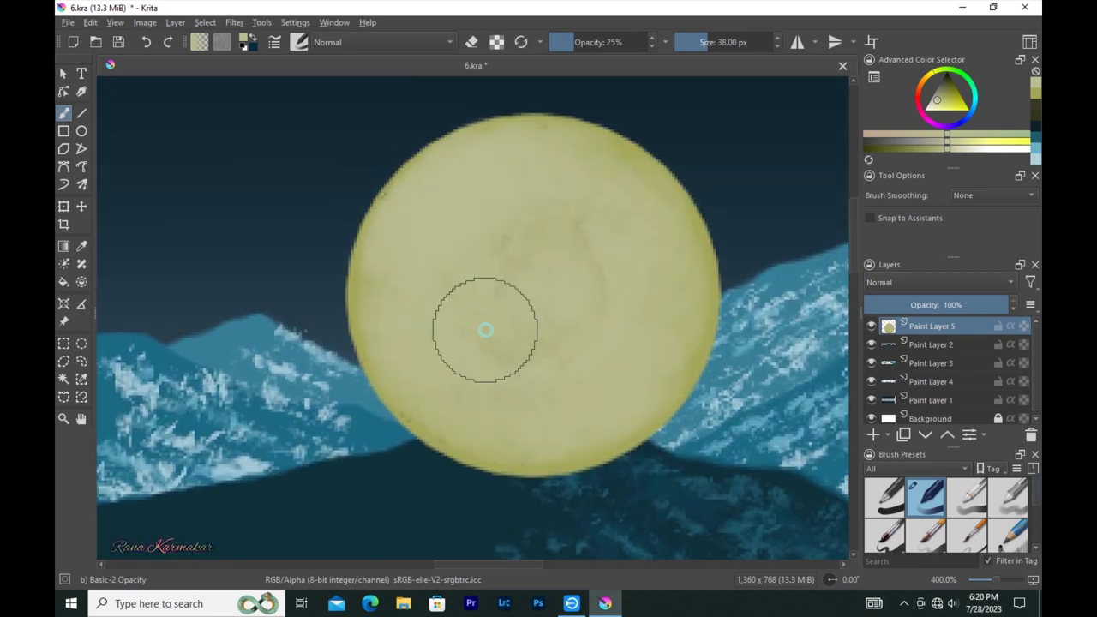
key("plus")
key("bracketleft")
key("bracketleft")
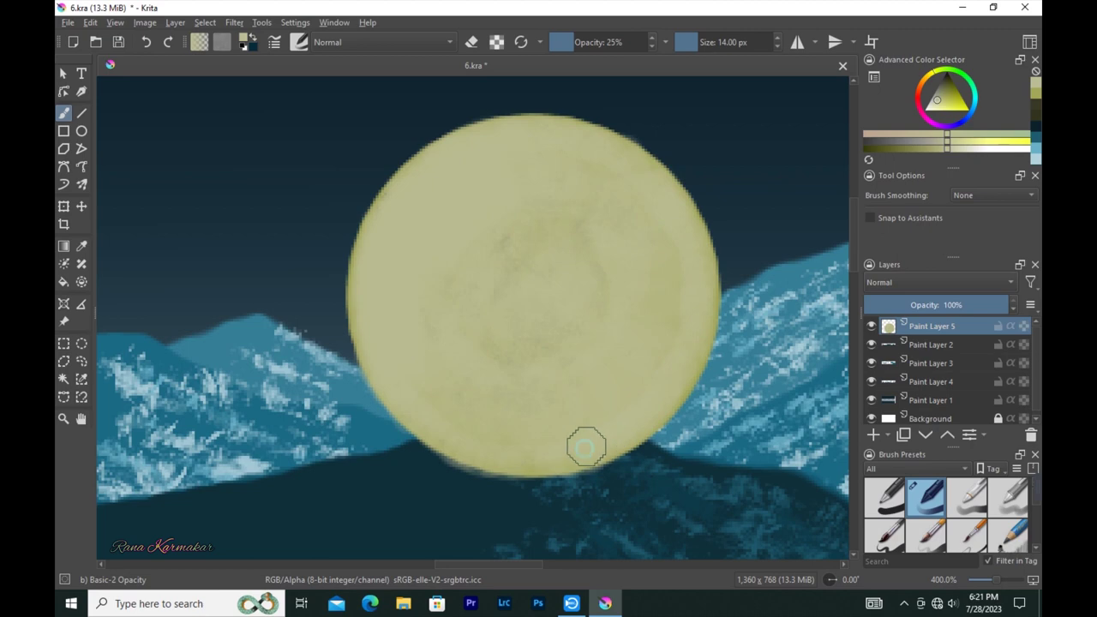
Step: Dab faint dark craters on the moon at 6% opacity, then view the whole painting
key("k")
mouse_move(511, 223)
left_mouse_down()
mouse_move(518, 207)
mouse_move(474, 162)
mouse_move(553, 189)
mouse_move(419, 370)
mouse_move(617, 177)
mouse_move(402, 397)
mouse_move(448, 223)
mouse_move(465, 335)
mouse_move(520, 404)
mouse_move(470, 250)
mouse_move(522, 321)
mouse_move(476, 366)
left_mouse_up()
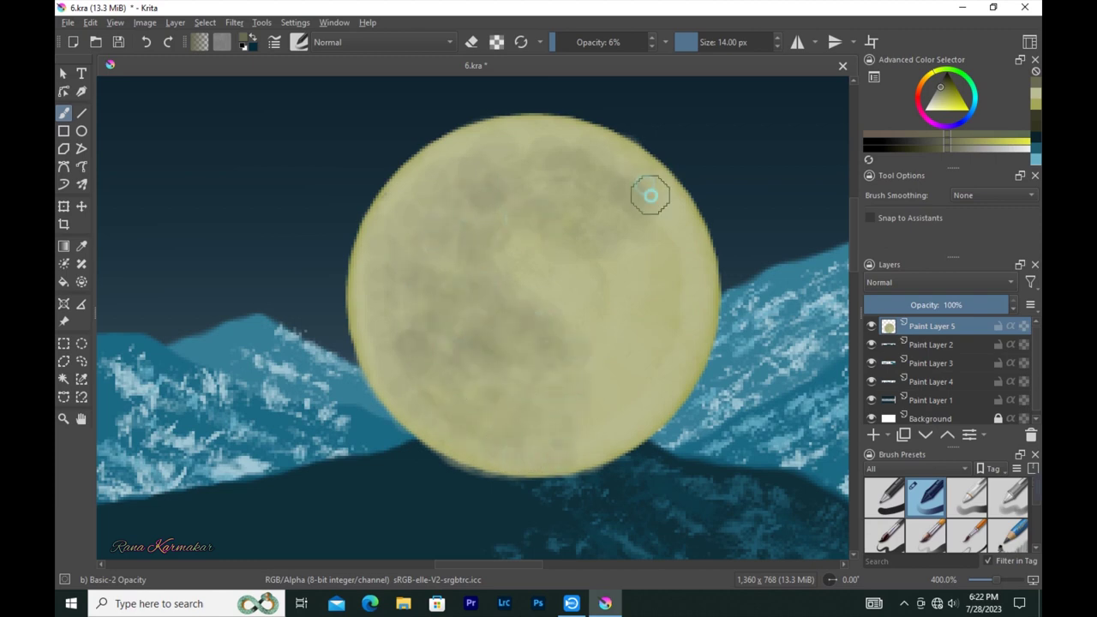
key("1")
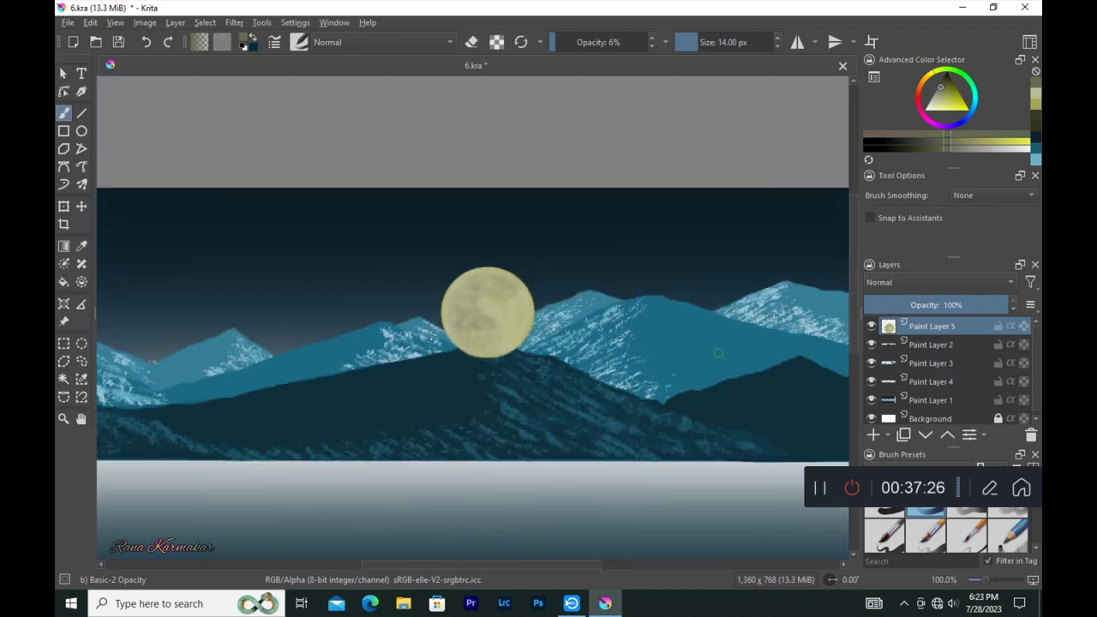
key("minus")
left_click(299, 42)
Step: Browse the ENV Brushes presets and pick a blue WaterC watercolour brush
left_click(503, 69)
left_click(331, 88)
left_click(531, 408)
left_click(840, 48)
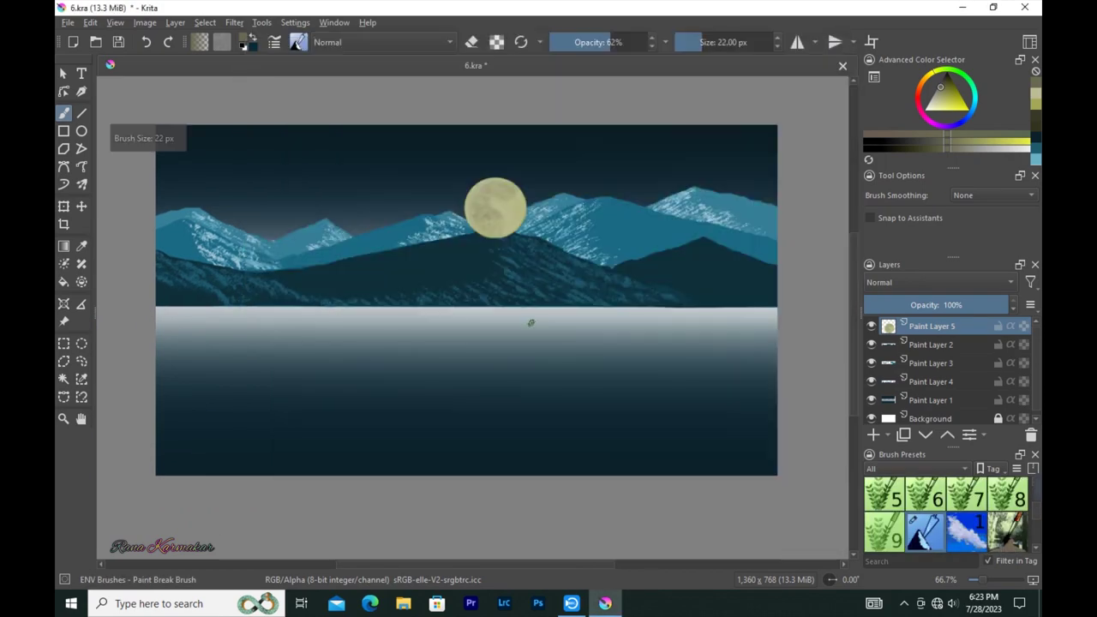
left_click(299, 42)
left_click(521, 288)
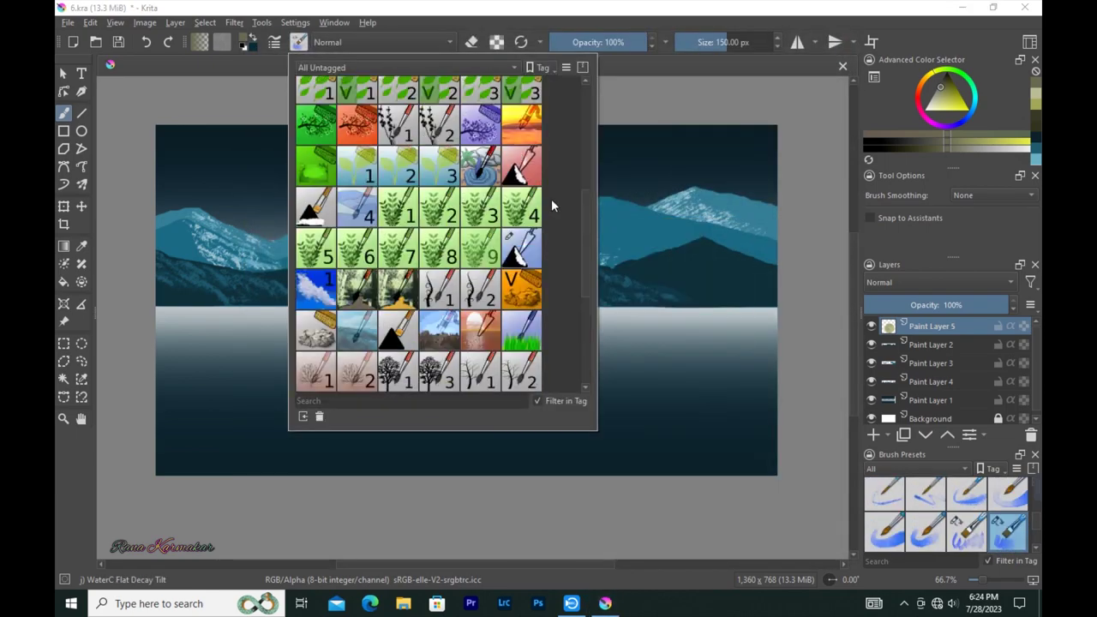
scroll(551, 199, "up", 3)
scroll(551, 199, "up", 3)
scroll(557, 202, "down", 5)
scroll(569, 208, "up", 5)
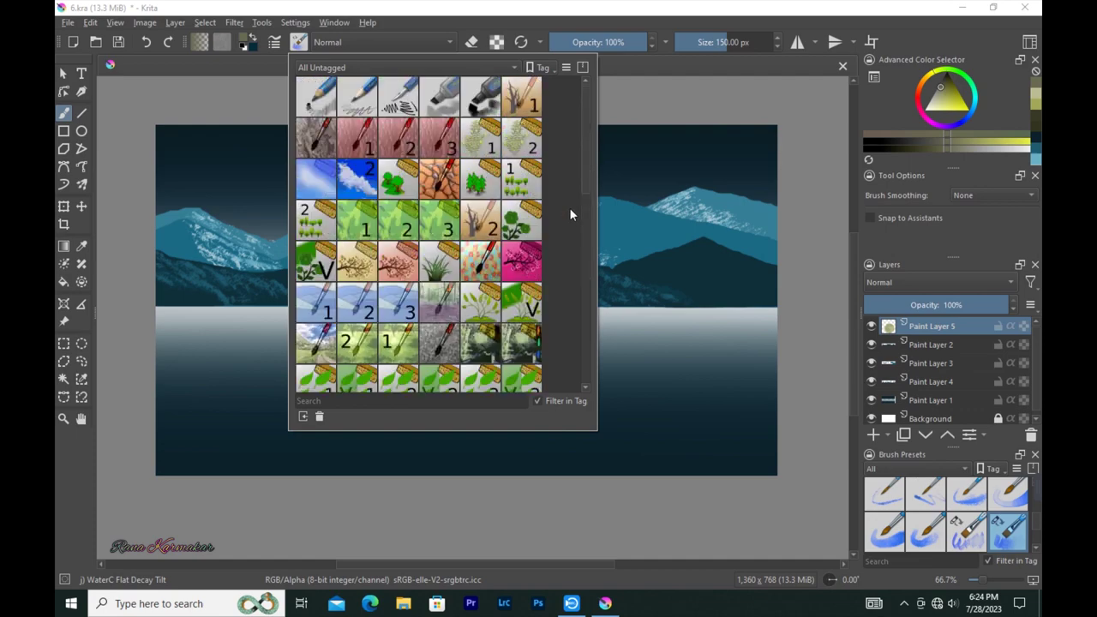
scroll(570, 208, "down", 5)
scroll(569, 208, "up", 3)
left_click(397, 178)
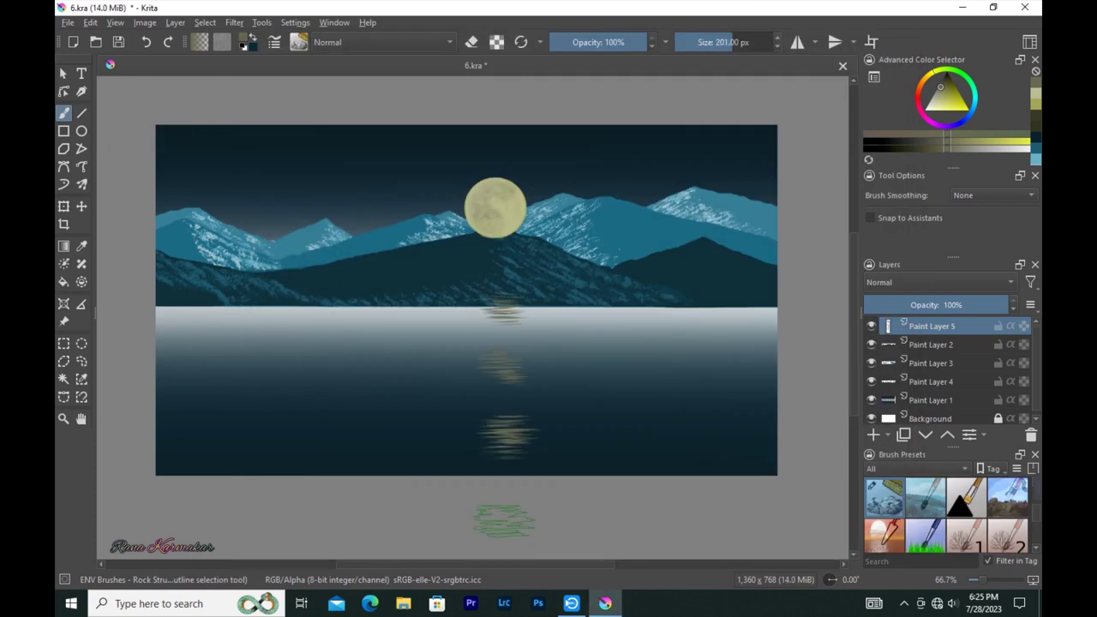
Step: Paint the moon's shimmering reflection down the lake with the wet watercolour lines brush
left_click(298, 42)
scroll(364, 292, "down", 2)
scroll(364, 293, "down", 2)
left_click(365, 292)
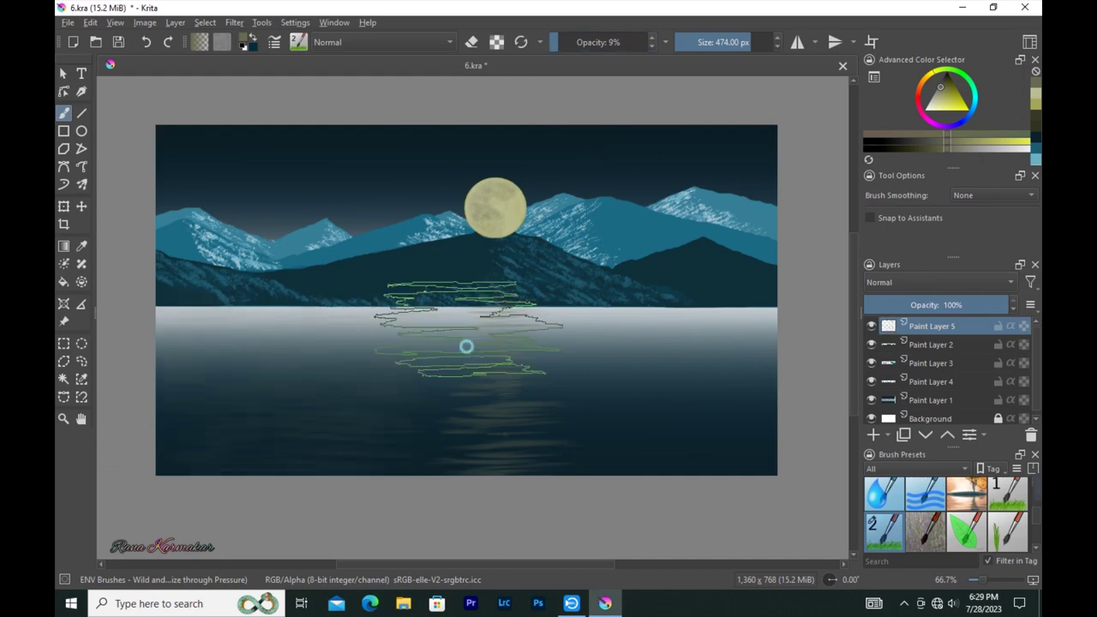
Step: Move Paint Layer 5 below Paint Layer 4 so the moon sets behind the mountains
left_click(926, 434)
left_click(925, 435)
left_click(925, 434)
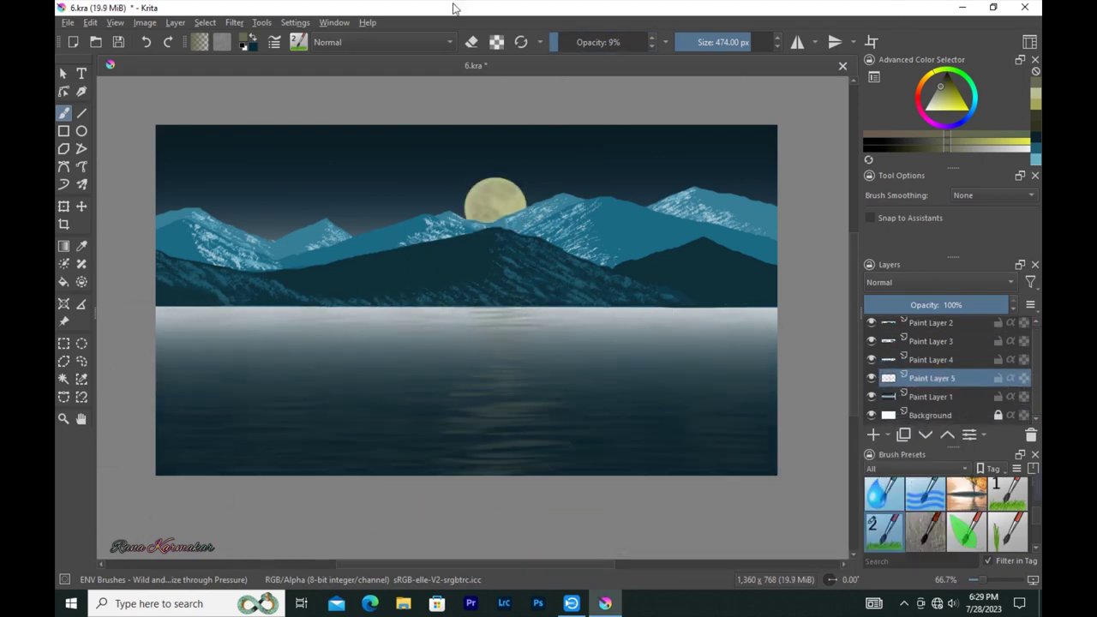
Step: Add a new empty layer above Paint Layer 2 and pick the Basic-2 Opacity brush
left_click(957, 324)
left_click(873, 434)
left_click(298, 42)
left_click(399, 380)
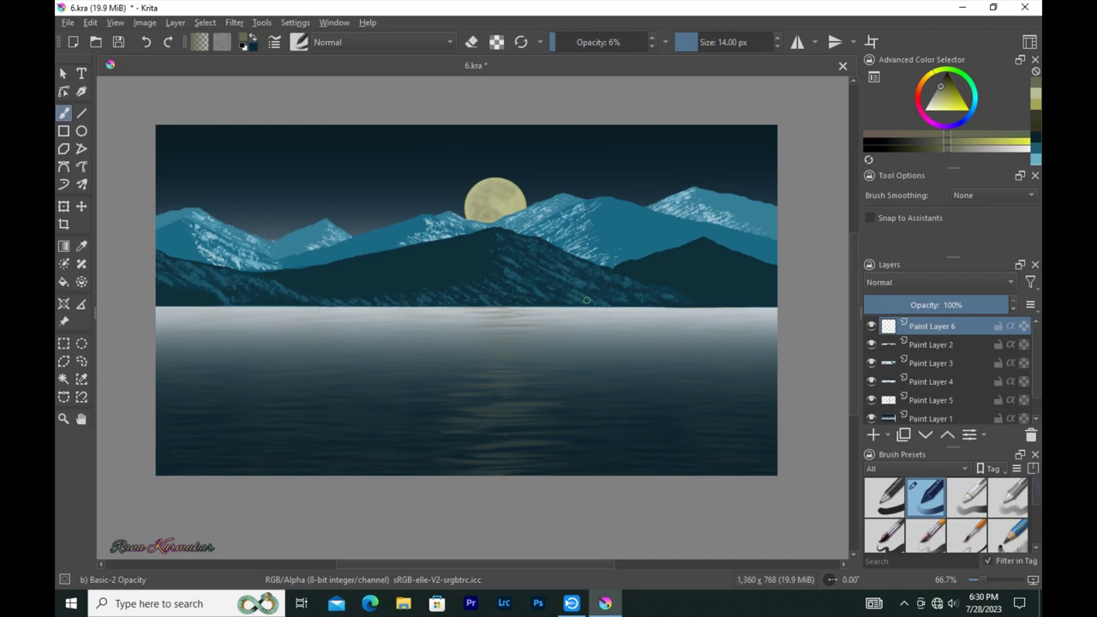
Step: Try the TreeGen1 and TreeGen3 tree brush presets
left_click(298, 42)
scroll(553, 149, "down", 5)
scroll(552, 149, "down", 5)
scroll(552, 149, "up", 10)
left_click(386, 247)
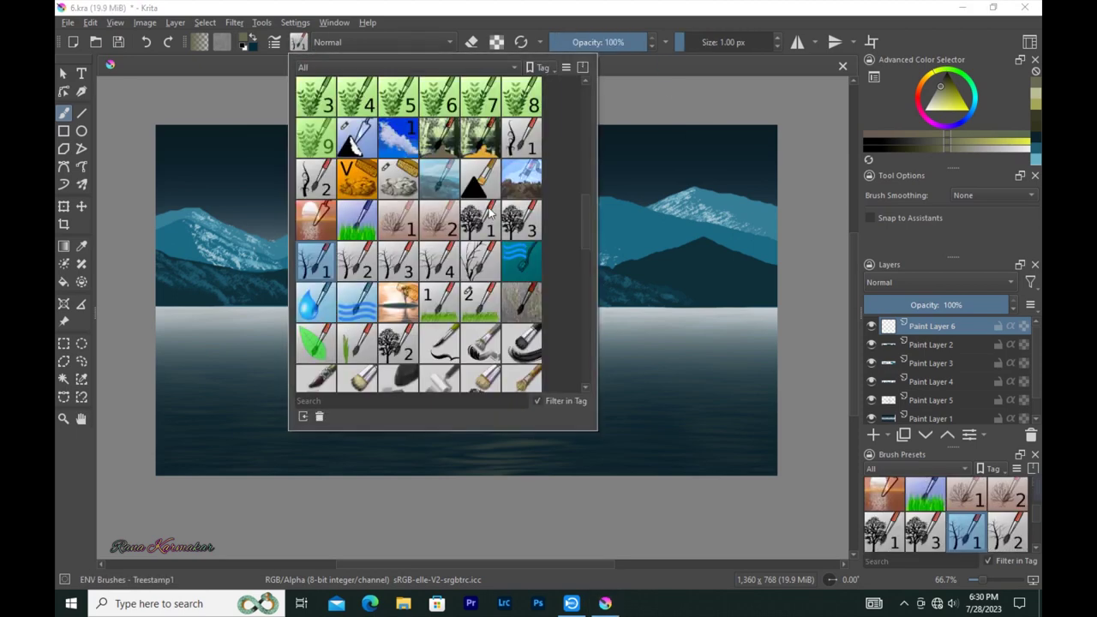
left_click(299, 42)
left_click(429, 247)
Step: Look through the TreeGen3 brush settings in the F5 editor
key("F5")
scroll(542, 225, "down", 3)
scroll(542, 226, "up", 3)
scroll(541, 226, "up", 3)
scroll(541, 225, "down", 3)
scroll(542, 225, "down", 4)
key("F5")
Step: Switch to the Wild and Random Grass brush preset
left_click(298, 42)
left_click(428, 246)
key("F5")
scroll(514, 209, "down", 5)
key("F5")
left_click(298, 42)
left_click(429, 246)
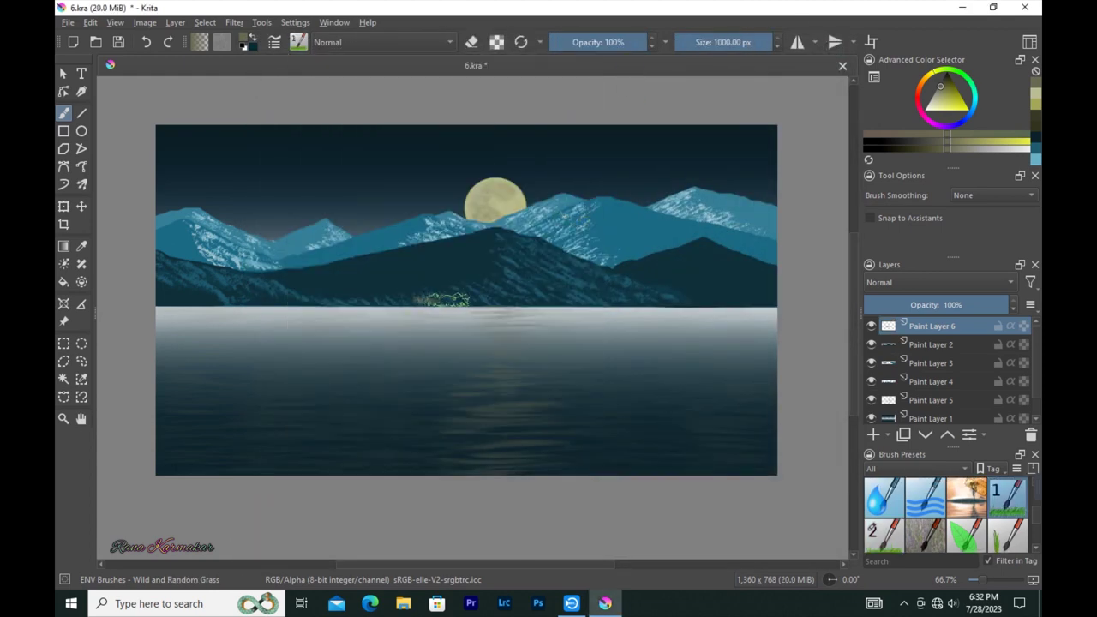
Step: Sample the dark mountain colour from the canvas with the colour picker
key("p")
left_click(594, 241)
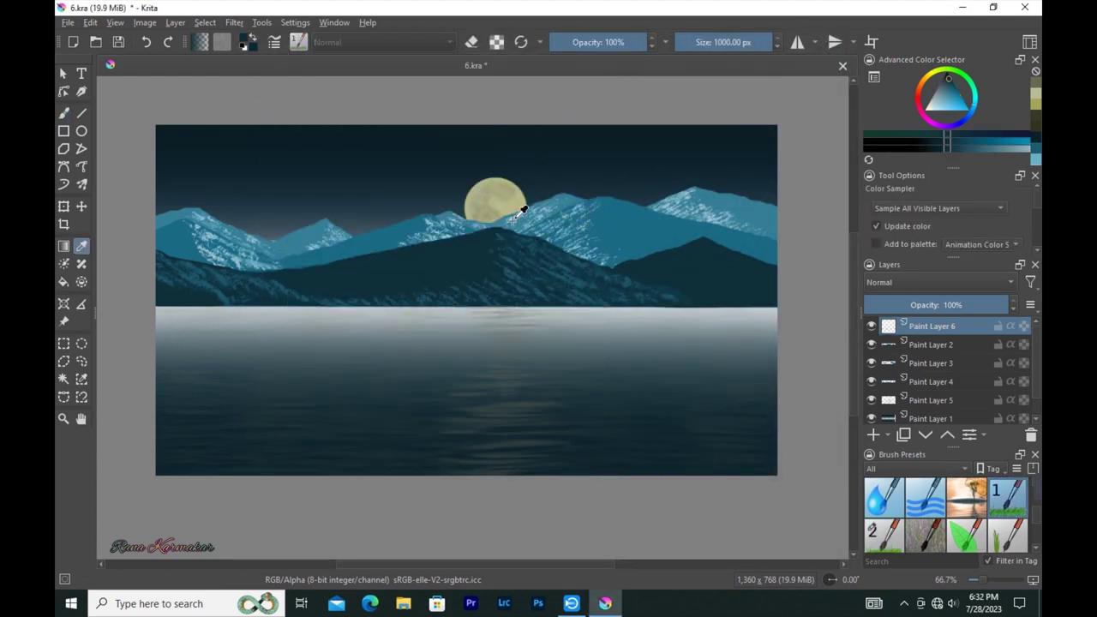
left_click(514, 262)
key("b")
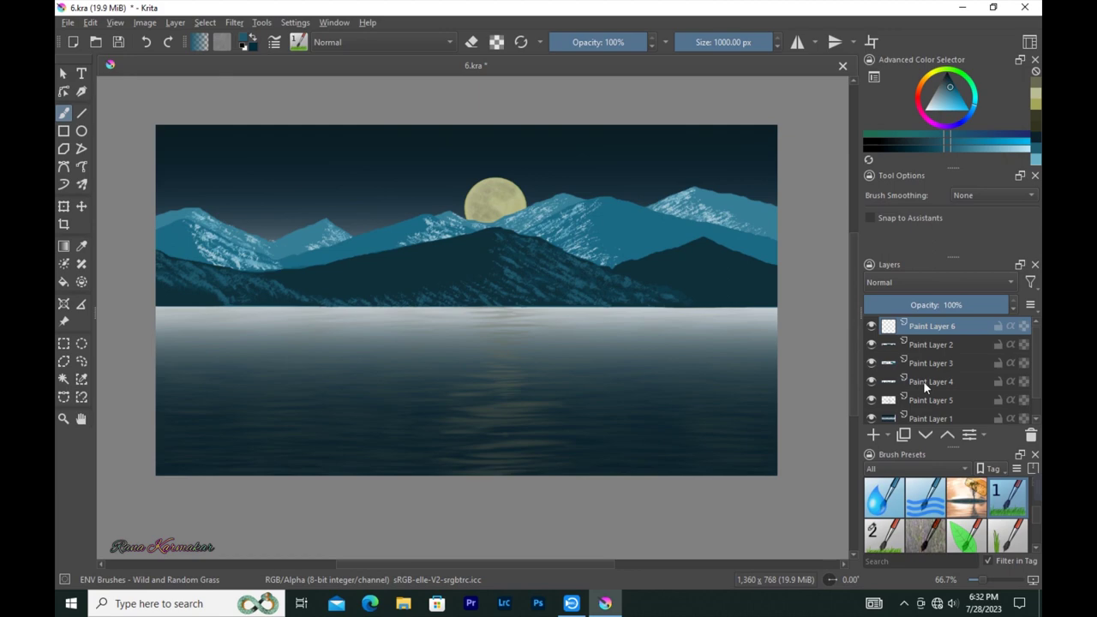
Step: Pick a different brush tip from the brush presets
left_click(296, 44)
left_click(527, 365)
left_click(682, 220)
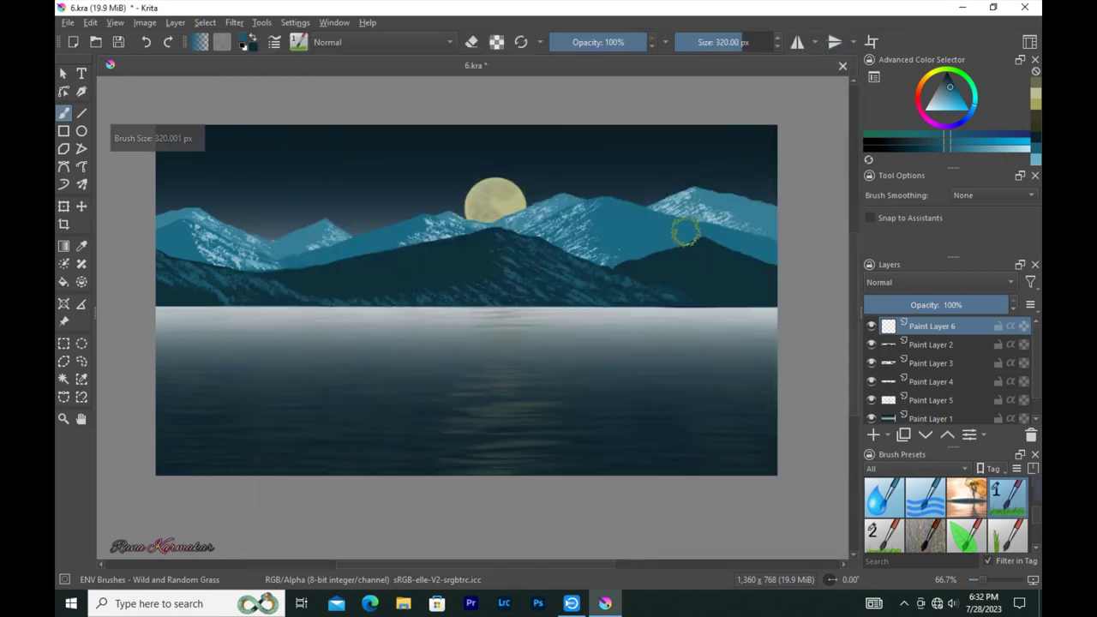
left_click(298, 42)
left_click(527, 364)
left_click(695, 258)
Step: Paint soft low-opacity misty strokes over the right dark mountain
left_click_drag(734, 285, 738, 301)
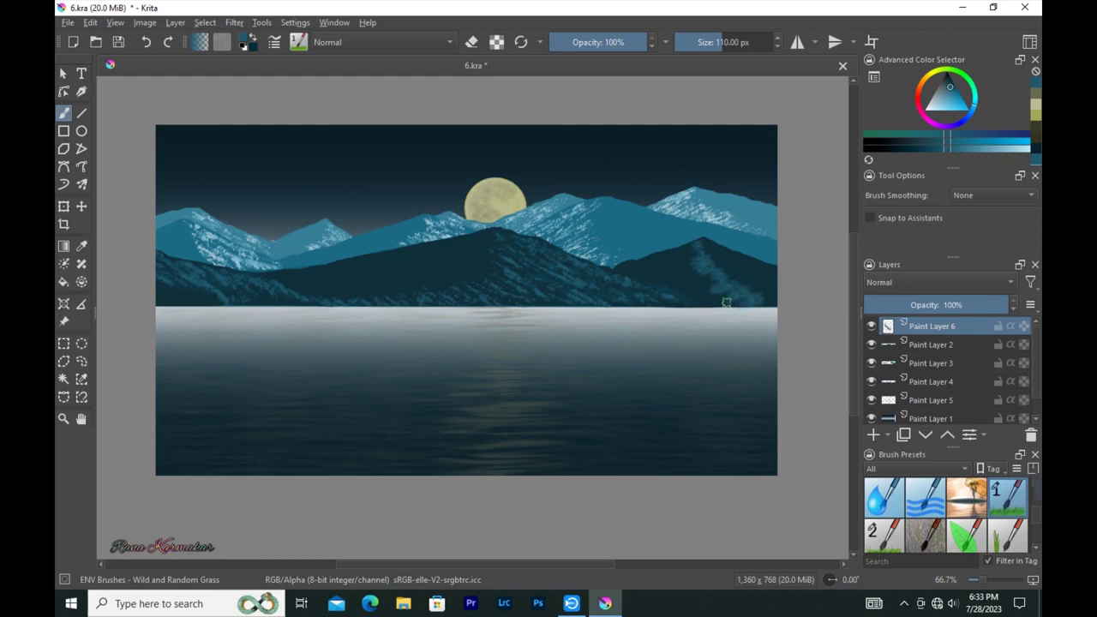
key("i")
key("i")
key("i")
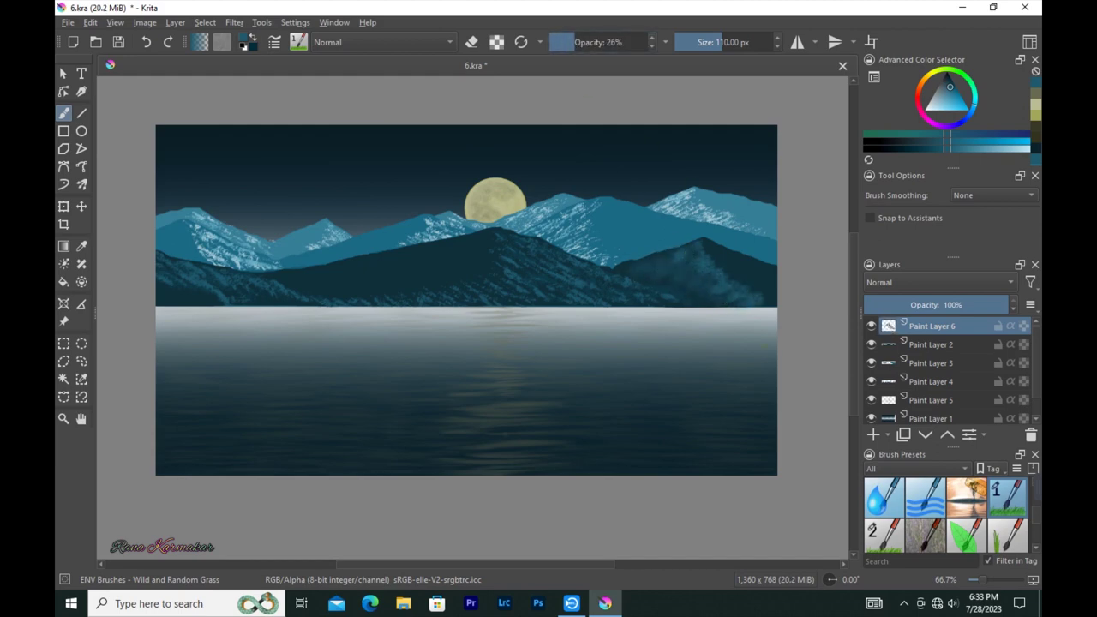
left_click_drag(699, 259, 737, 296)
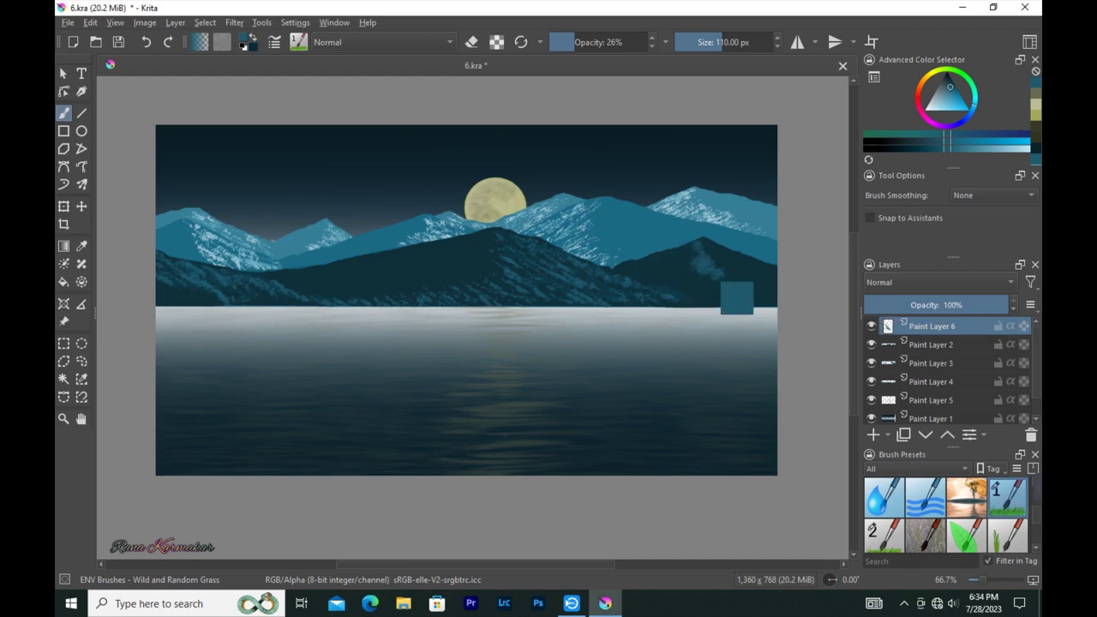
Step: Choose the Paint Break Brush at 26 px and sample the moon's yellow
left_click(274, 42)
scroll(411, 240, "down", 5)
left_click(377, 214)
left_click(278, 46)
left_click(279, 45)
left_click(661, 264)
key("bracketleft")
key("bracketleft")
key("bracketleft")
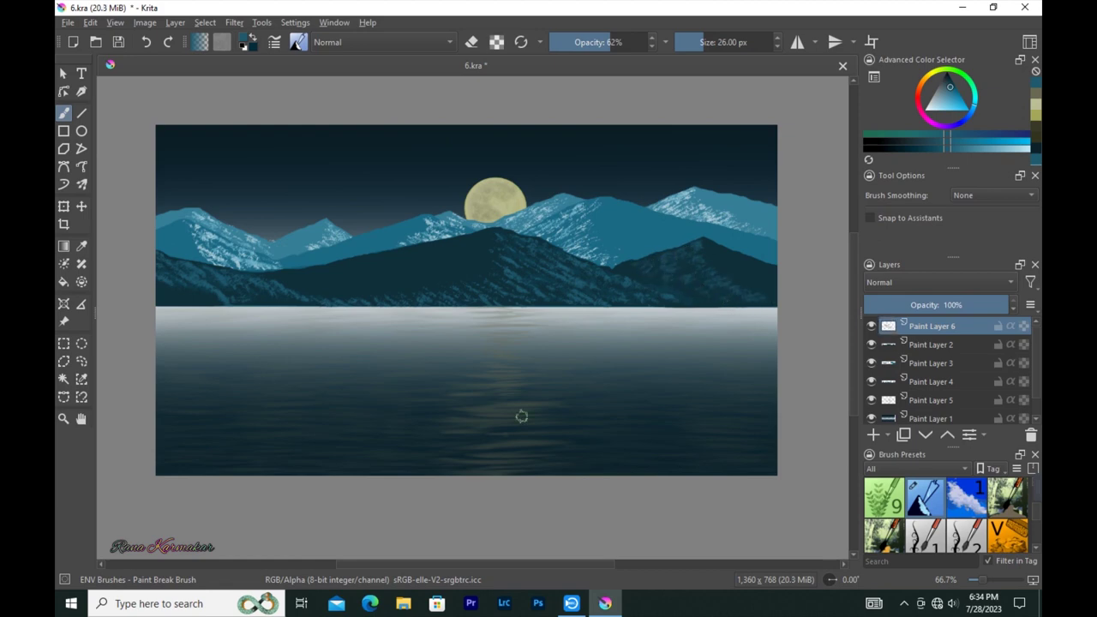
left_click(514, 199, "ctrl")
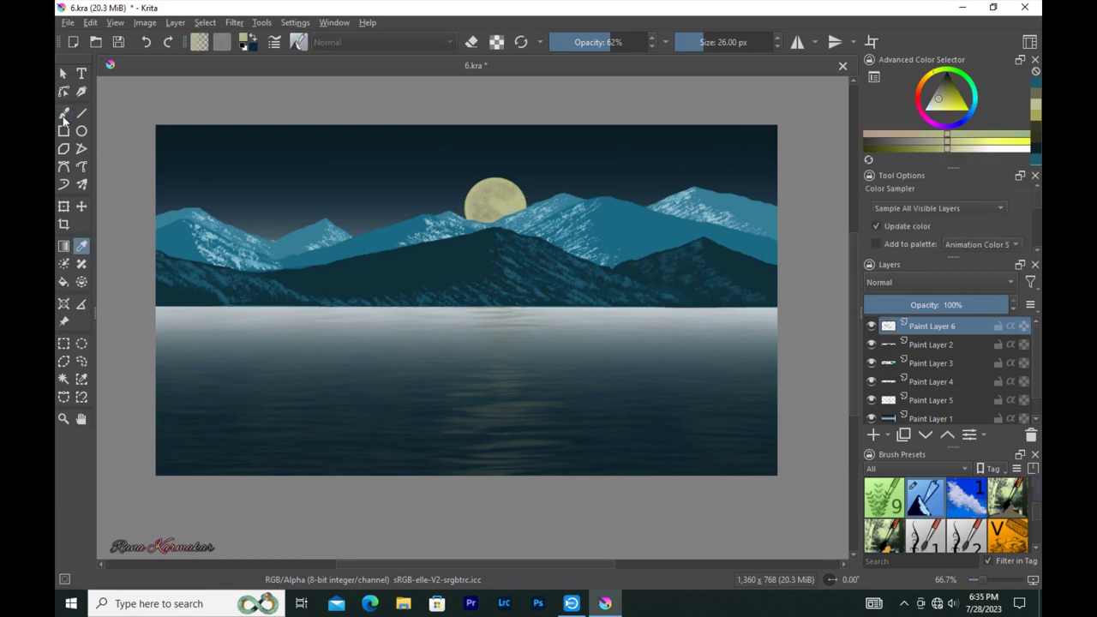
Step: Set brush opacity to 20% and briefly hide Paint Layer 2 to compare
key("i")
key("i")
key("i")
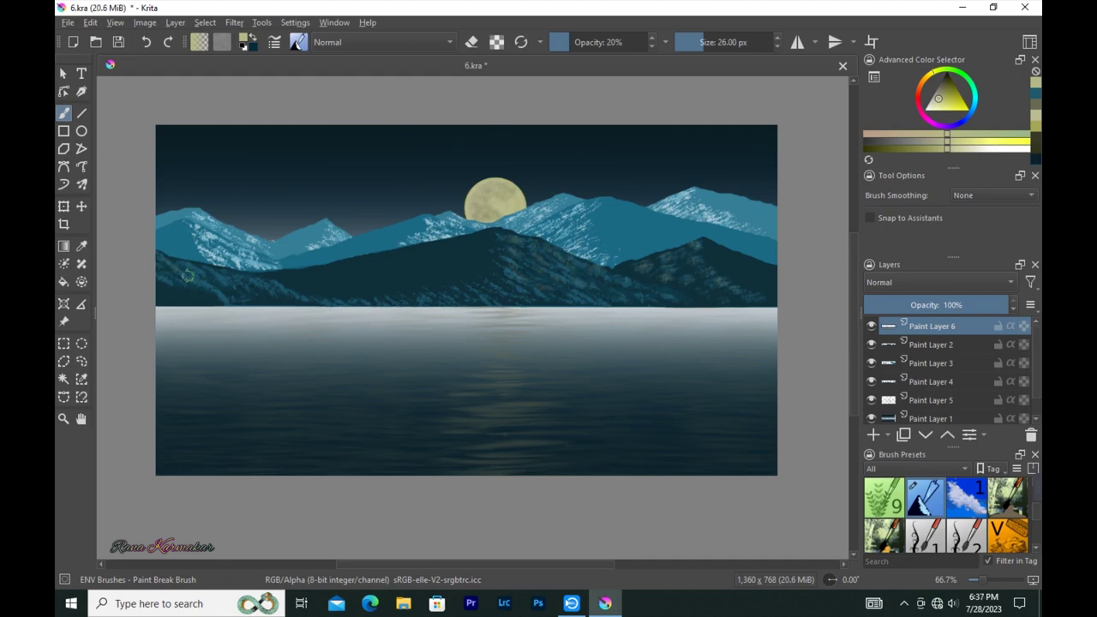
key("Return")
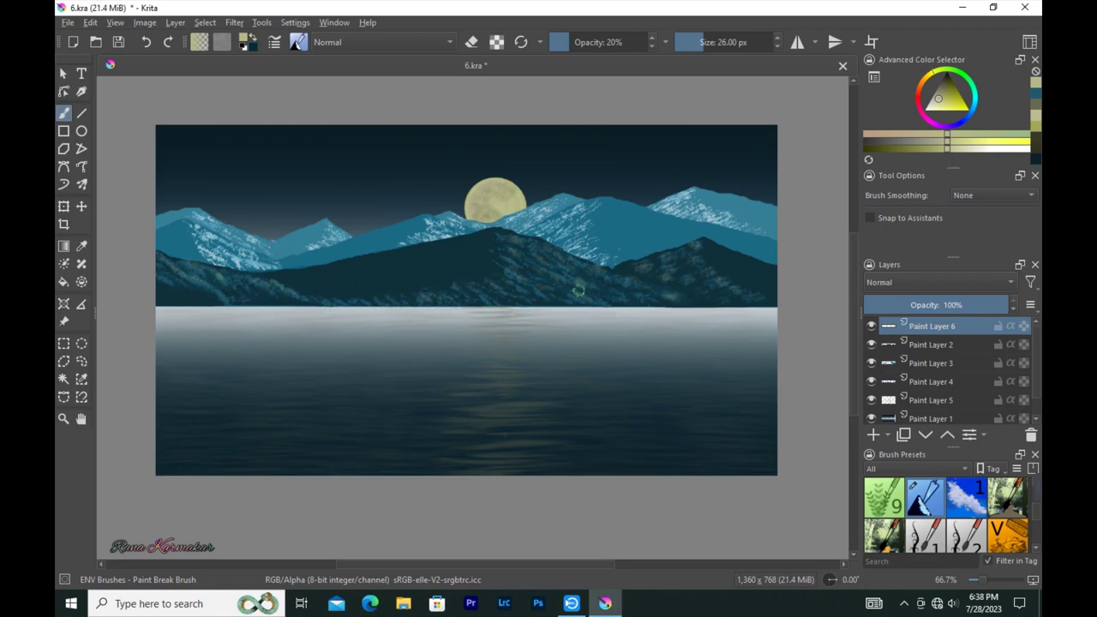
left_click(870, 343)
left_click(871, 344)
Step: Select Paint Layers 3 and 4, then add a new Paint Layer 7 on top
left_click(957, 363)
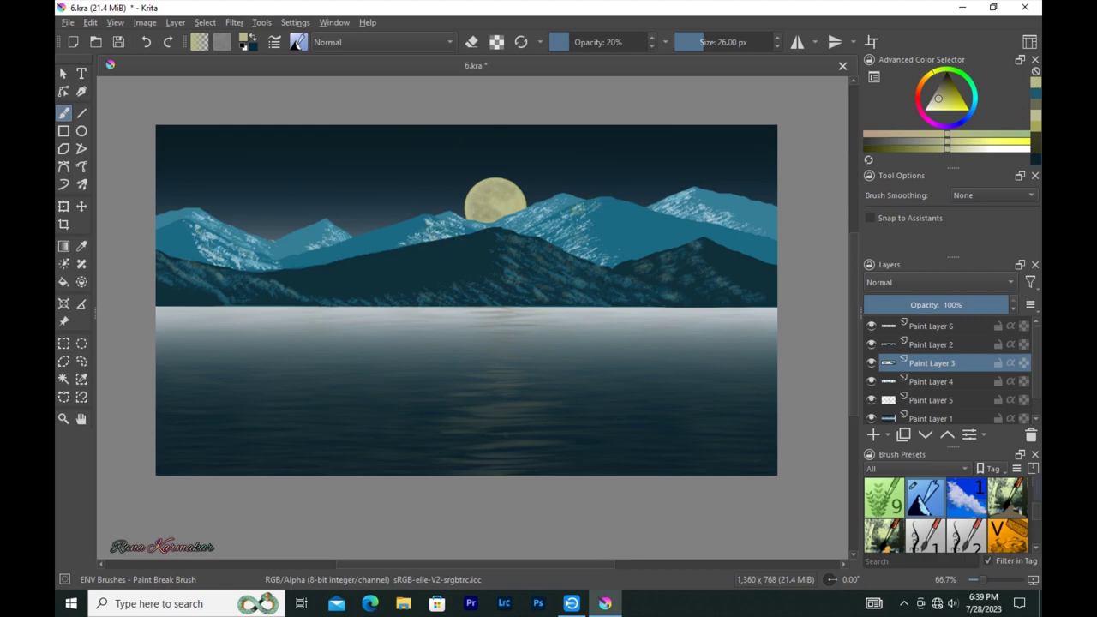
left_click(907, 380)
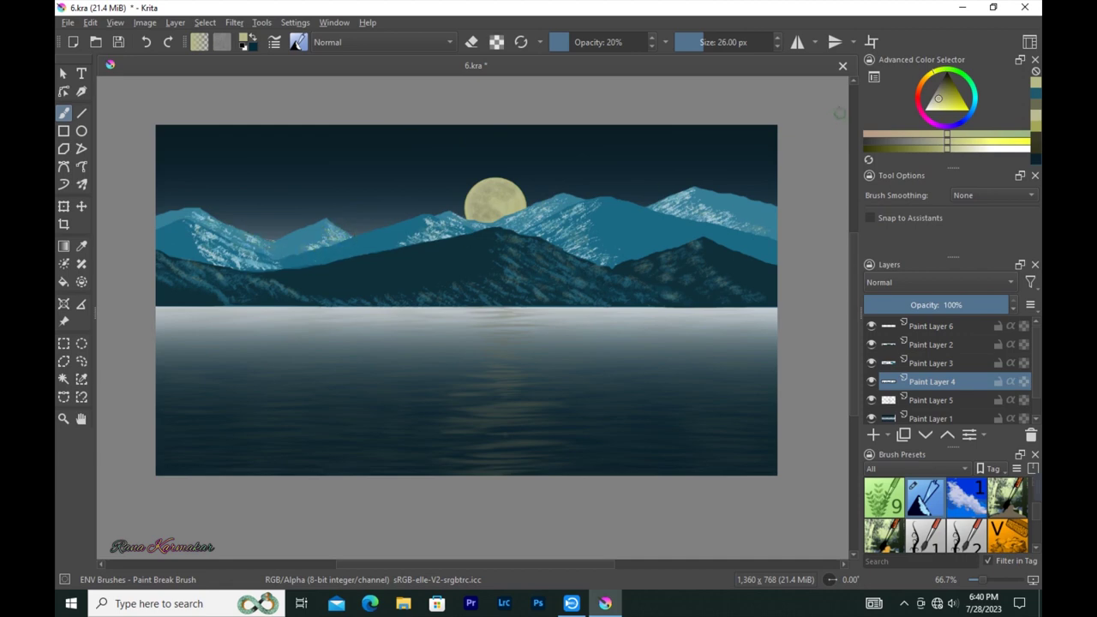
left_click(938, 328)
left_click(873, 435)
Step: Choose the wild grass brush with 78% opacity and 90 px size
left_click(299, 42)
scroll(555, 237, "down", 3)
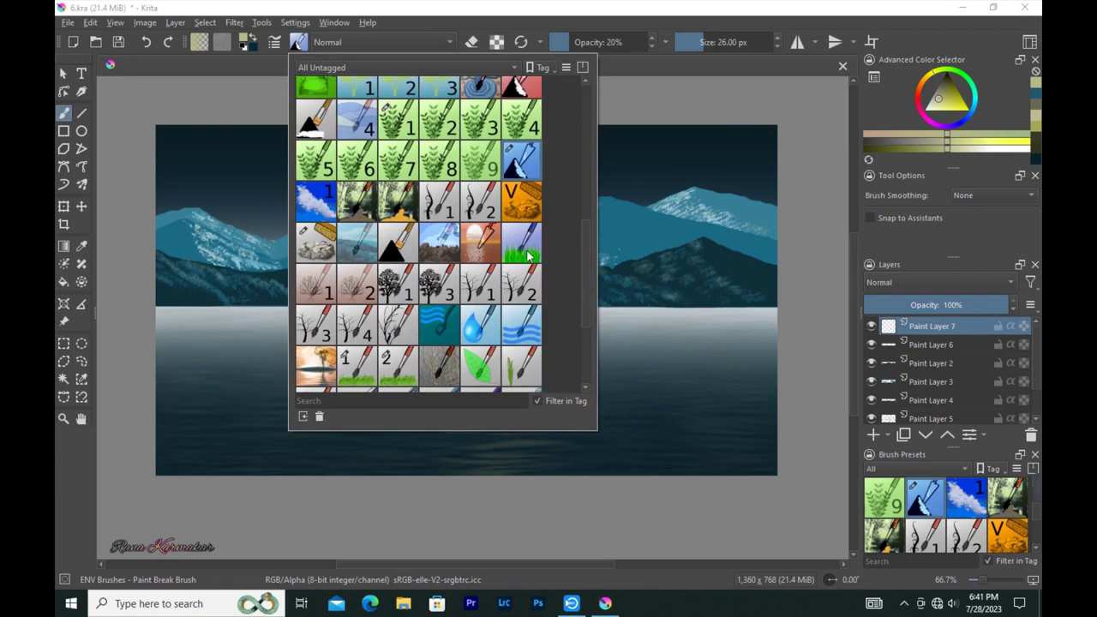
left_click(521, 243)
left_click(299, 42)
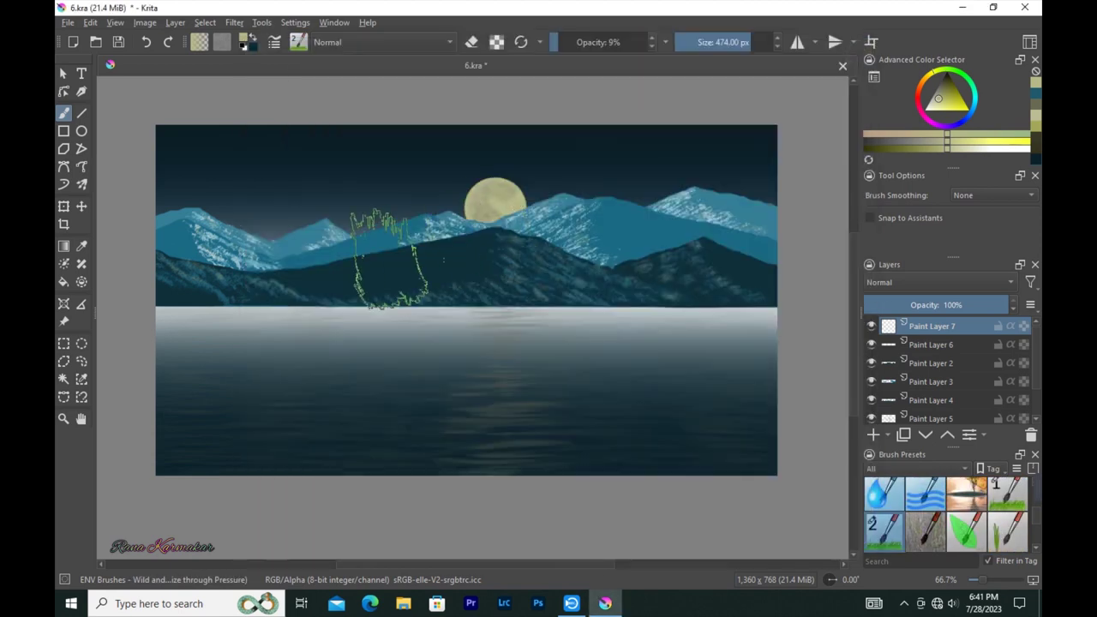
left_click_drag(600, 42, 626, 44)
left_click(626, 45)
key("bracketleft")
key("bracketleft")
key("bracketleft")
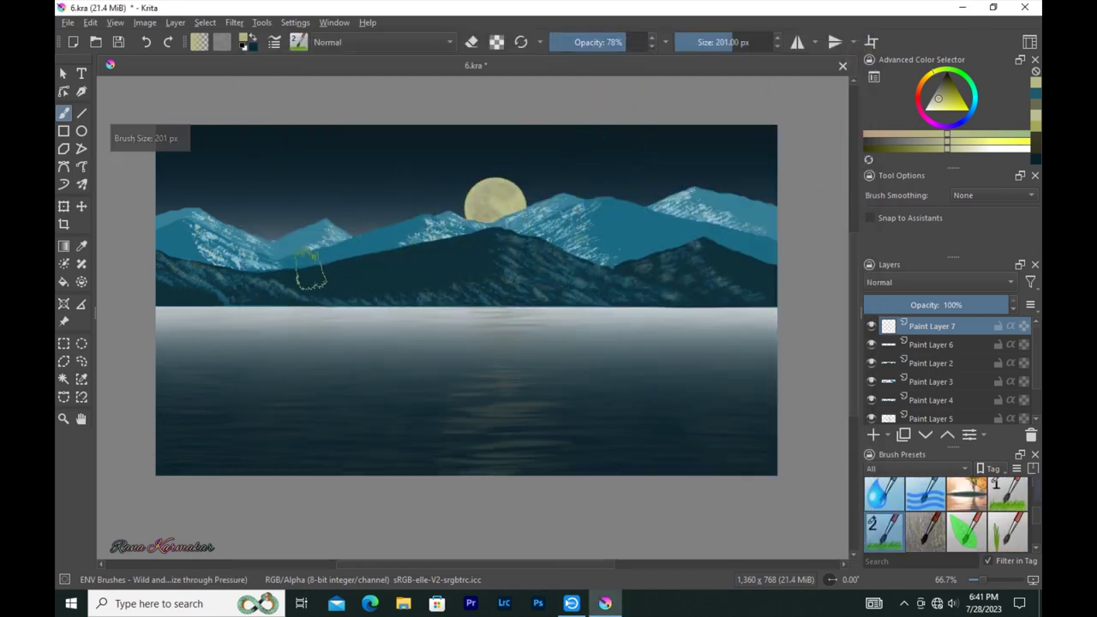
key("bracketleft")
Step: Paint pale grass along the shoreline, then add a dark olive dab at 73 px
mouse_move(162, 296)
left_mouse_down()
mouse_move(754, 293)
mouse_move(222, 296)
left_mouse_up()
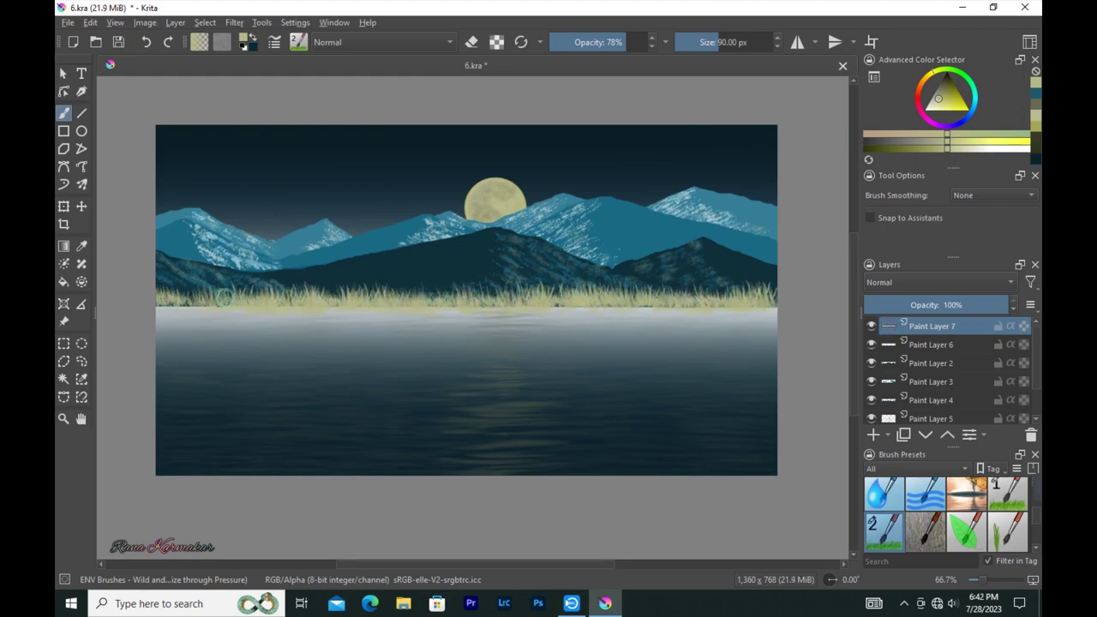
left_click(884, 148)
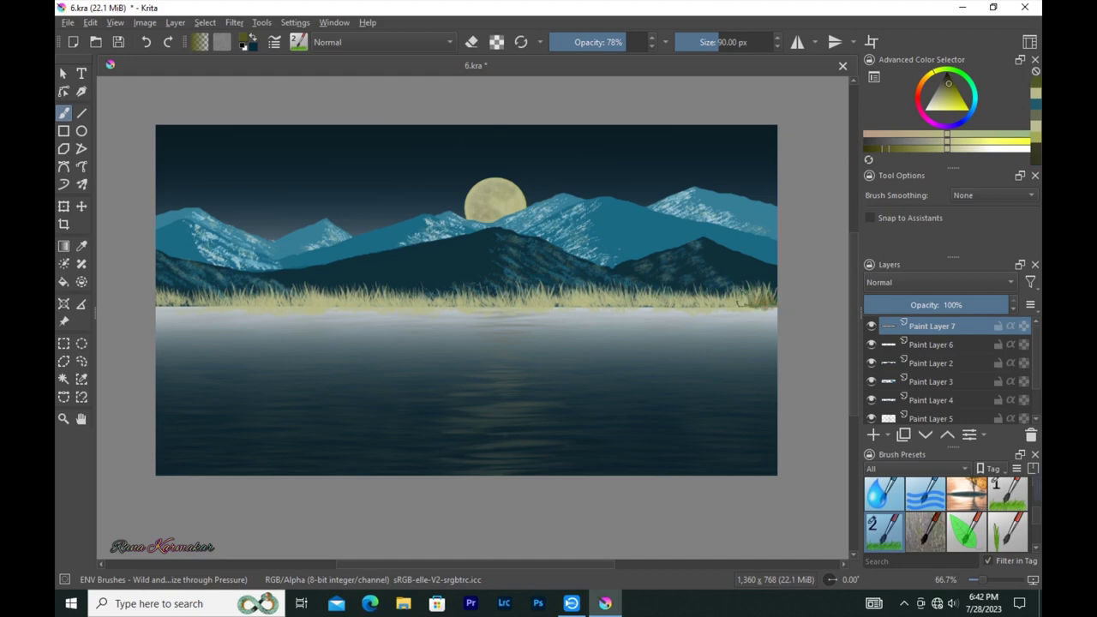
key("bracketleft")
key("bracketleft")
left_click(763, 300)
Step: Brush darker olive grass leftward at 63 px, then undo it and reselect the wild grass brush
left_click(298, 41)
left_click(895, 48)
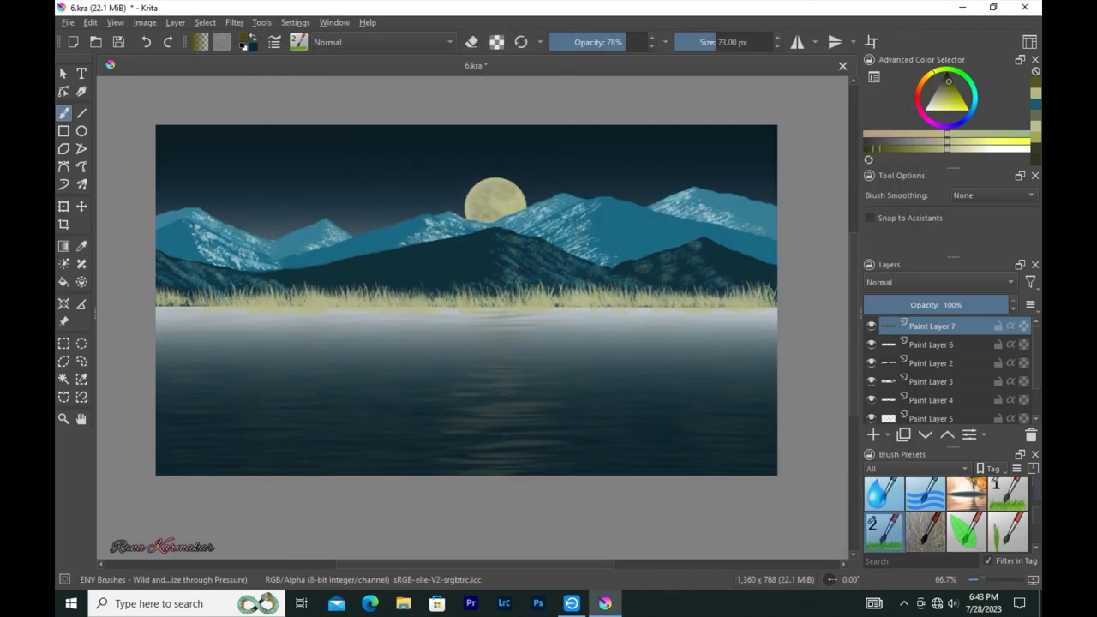
key("bracketleft")
mouse_move(767, 299)
left_mouse_down()
mouse_move(236, 302)
mouse_move(638, 303)
left_mouse_up()
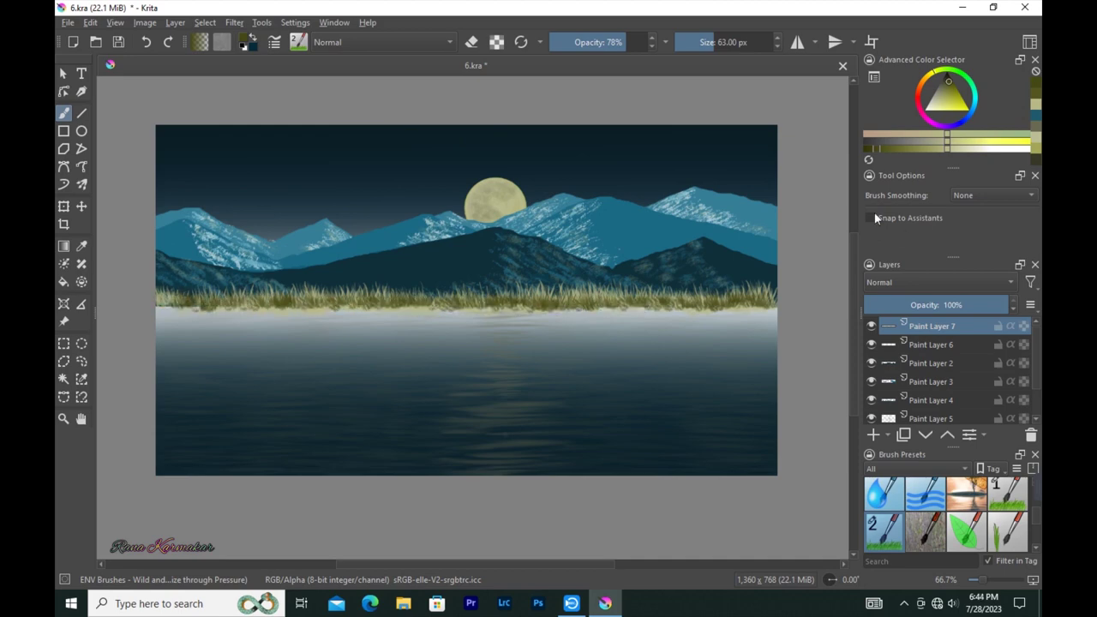
left_click(785, 234, "ctrl")
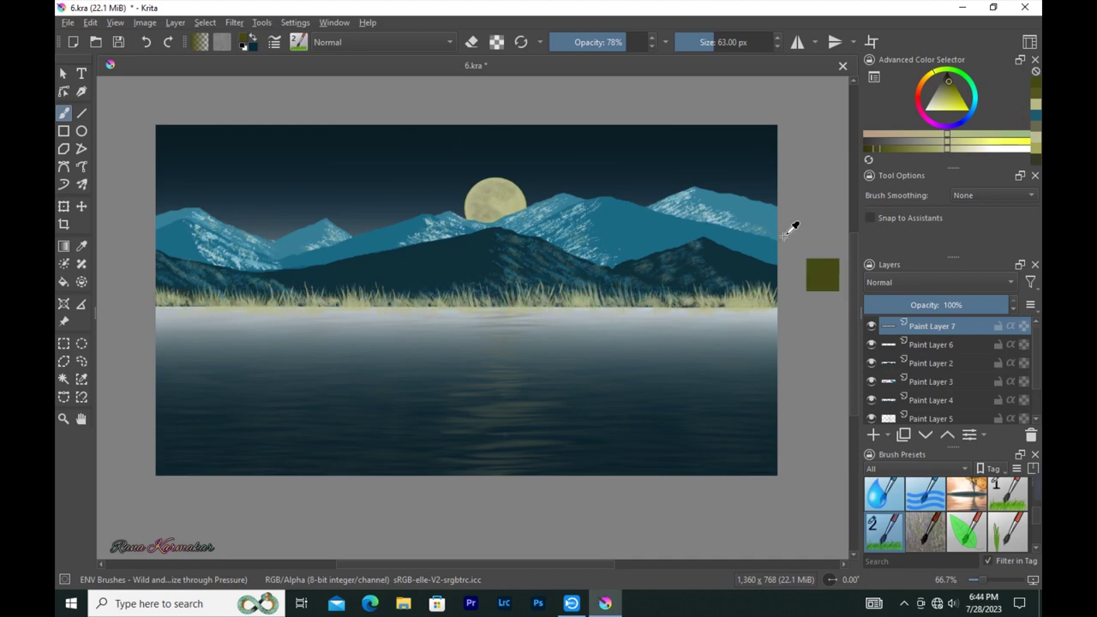
key("ctrl+z")
left_click(298, 42)
left_click(262, 56)
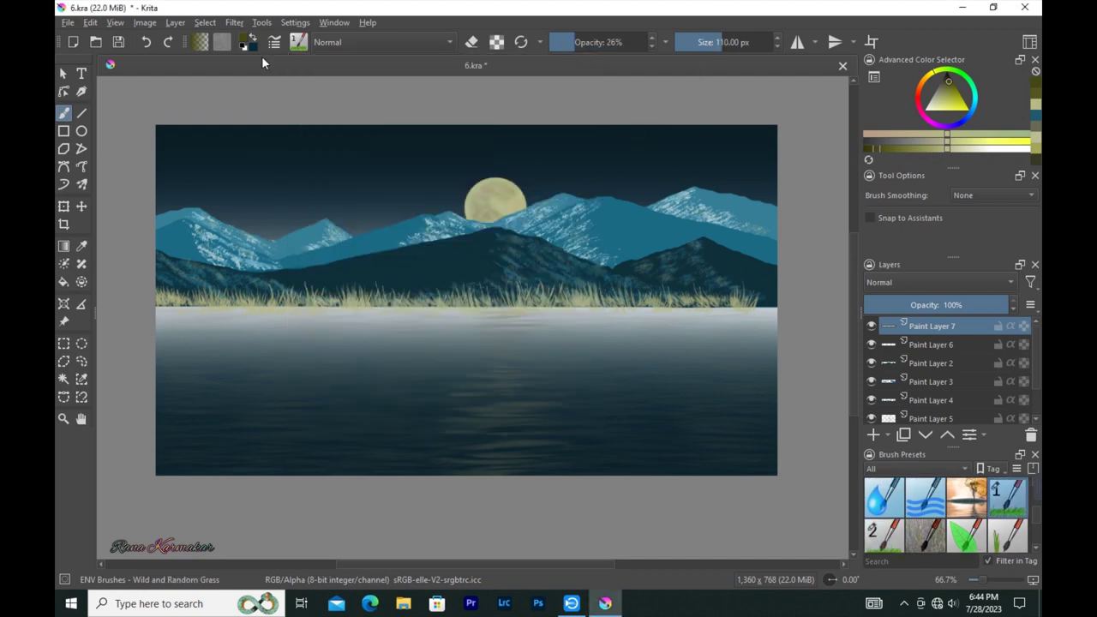
Step: Browse the brush settings and try grass preset 2
left_click(275, 42)
scroll(594, 277, "down", 3)
scroll(593, 260, "down", 3)
scroll(593, 259, "down", 3)
scroll(593, 260, "down", 3)
left_click(841, 48)
left_click(298, 42)
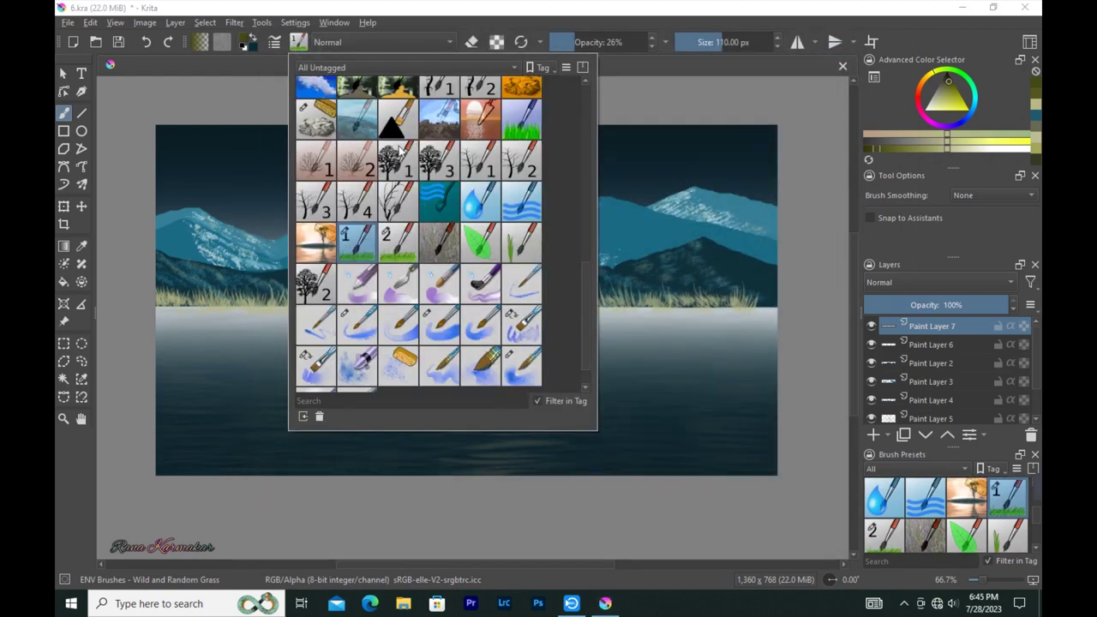
left_click(379, 242)
left_click(274, 42)
scroll(508, 309, "up", 5)
left_click(840, 48)
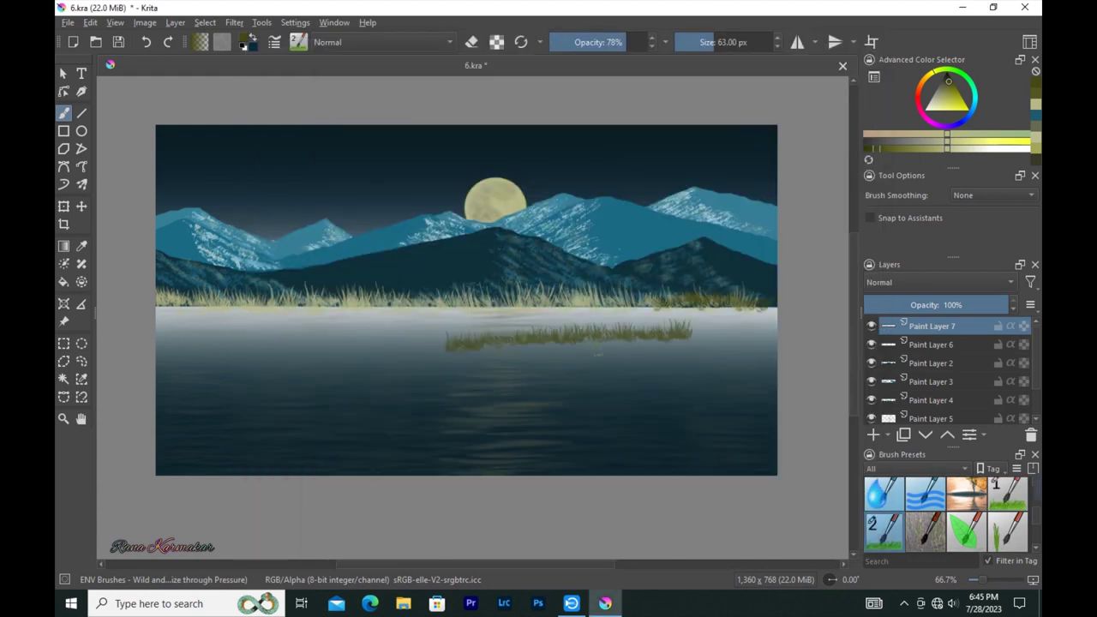
Step: Try the large grass preset and a watercolour brush preset
left_click(298, 42)
left_click(521, 120)
left_click(275, 42)
left_click(274, 42)
left_click(298, 42)
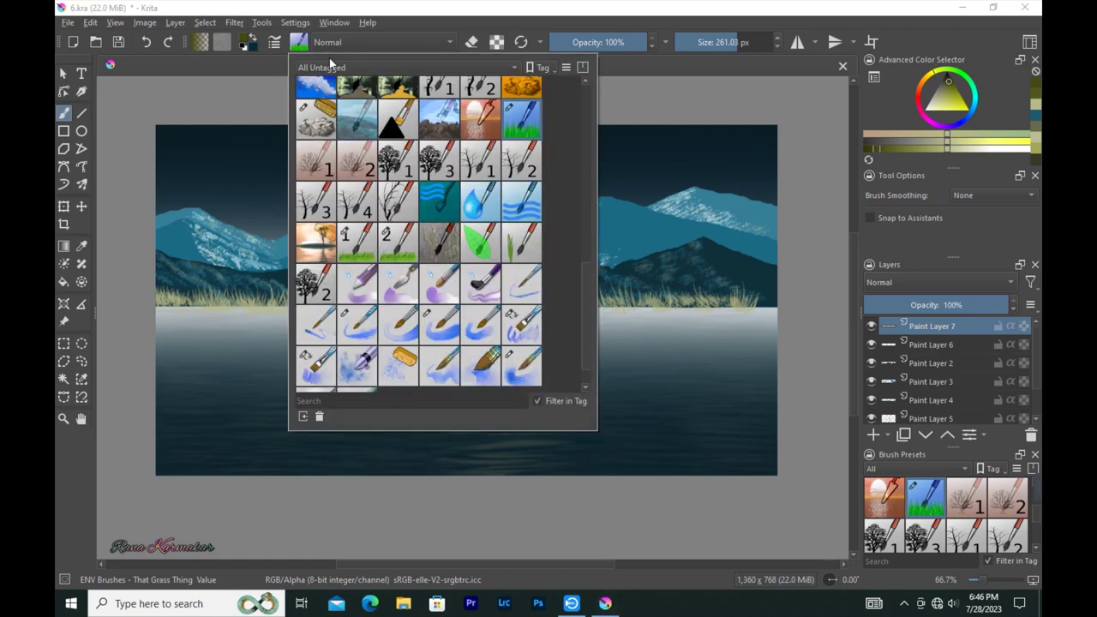
left_click(522, 326)
left_click(274, 42)
left_click(274, 42)
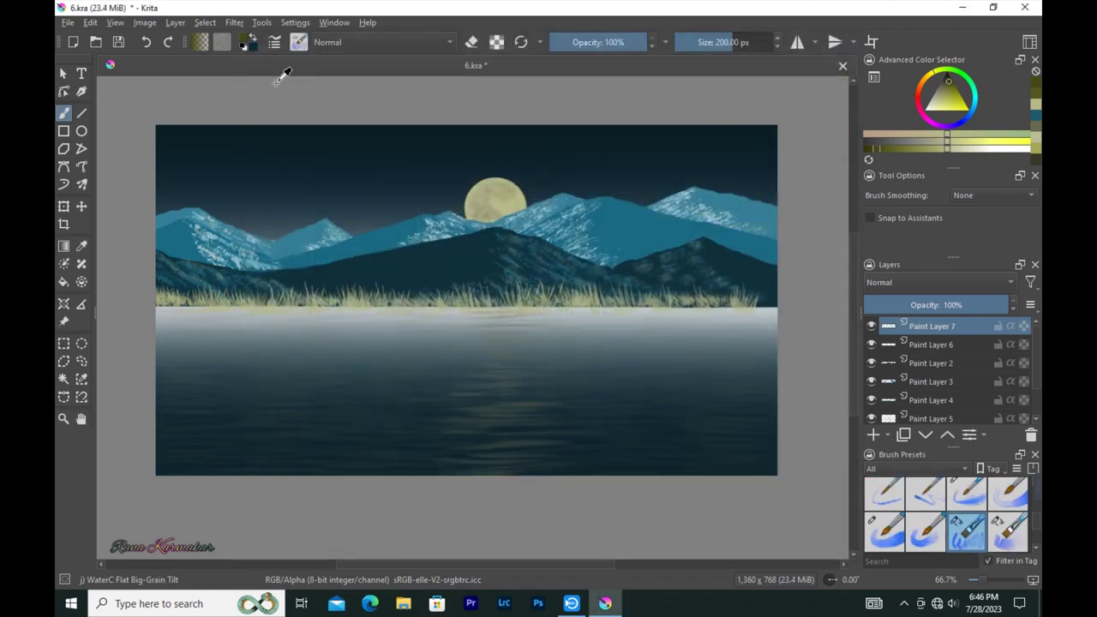
left_click(274, 42)
left_click(840, 45)
Step: Reselect pressure-sensitive grass preset 2 and repaint the shoreline grass band
left_click(299, 42)
left_click(397, 243)
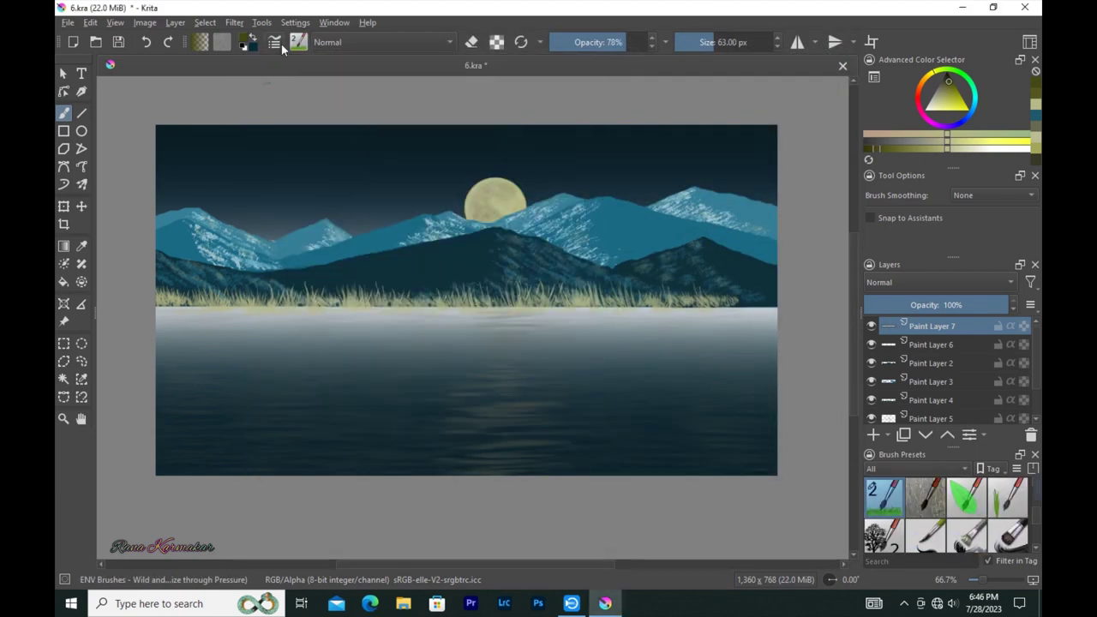
mouse_move(527, 299)
left_mouse_down()
mouse_move(163, 300)
mouse_move(777, 300)
mouse_move(159, 299)
mouse_move(669, 299)
mouse_move(386, 302)
left_mouse_up()
Step: Sample dark teal from the mountains and brush it over the grass band right to left
left_click(754, 257, "ctrl")
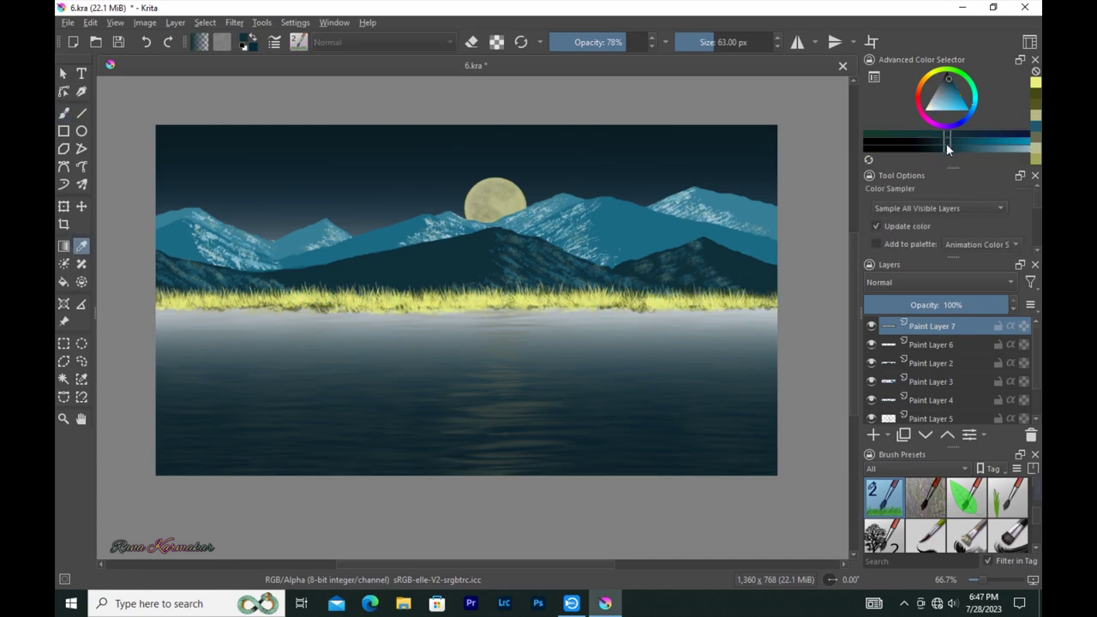
mouse_move(776, 300)
left_mouse_down()
mouse_move(180, 300)
mouse_move(739, 297)
left_mouse_up()
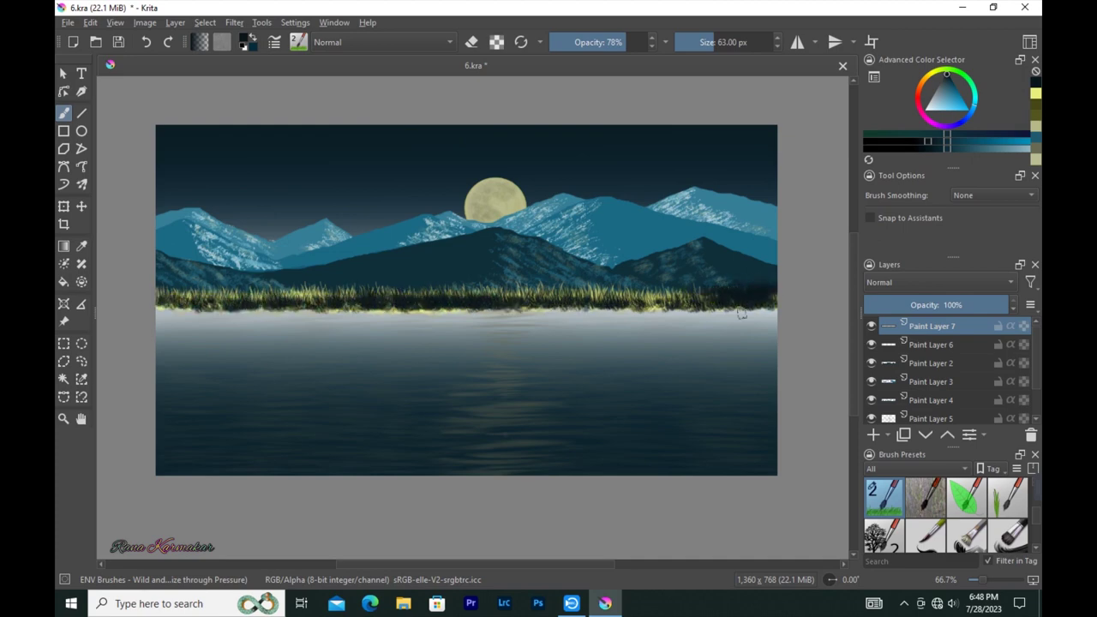
mouse_move(740, 282)
left_mouse_down()
mouse_move(649, 299)
mouse_move(368, 299)
mouse_move(150, 273)
mouse_move(294, 294)
mouse_move(539, 294)
mouse_move(294, 299)
mouse_move(673, 299)
mouse_move(214, 294)
left_mouse_up()
left_click(490, 191, "ctrl")
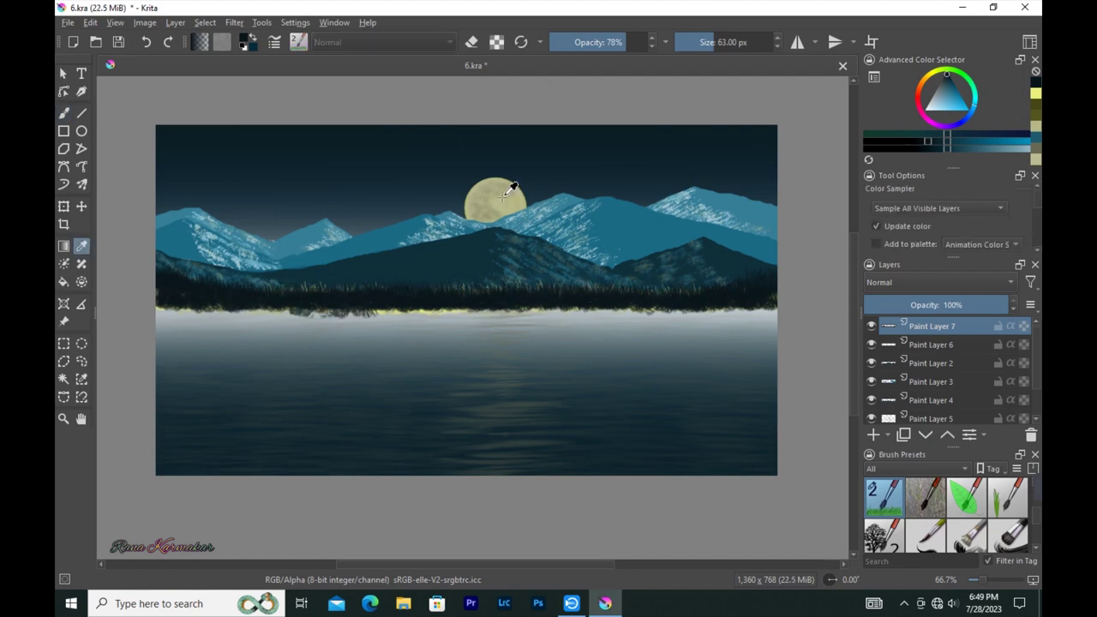
Step: At 6% opacity, dab faint yellow highlights on the grass tips while resizing the brush
key("i")
key("i")
key("i")
left_click_drag(757, 302, 775, 300)
key("bracketleft")
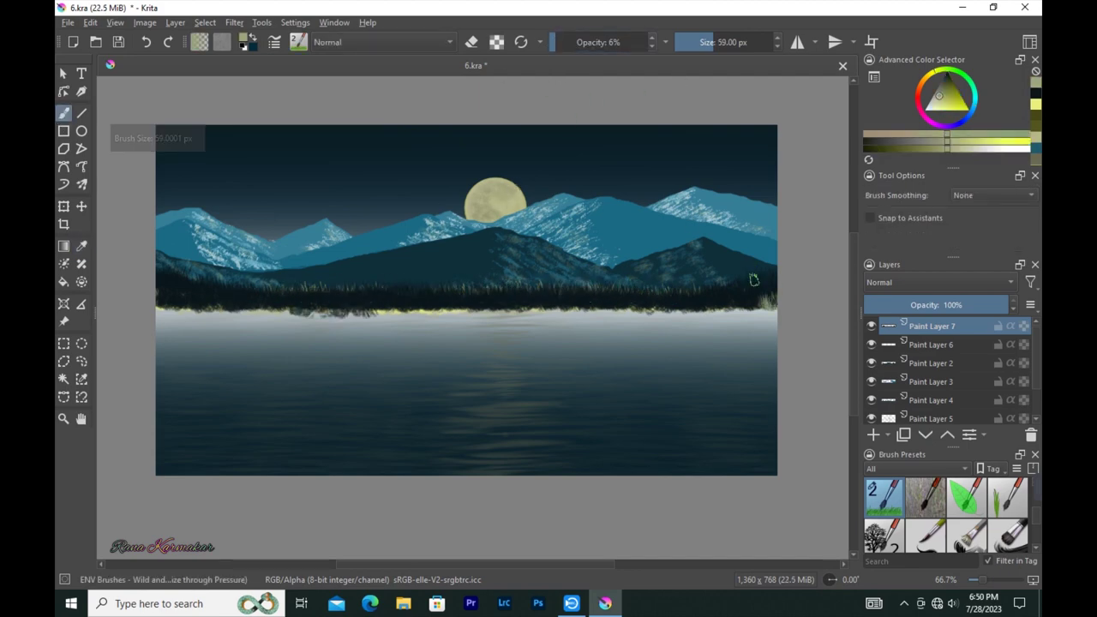
key("bracketright")
key("bracketright")
key("bracketright")
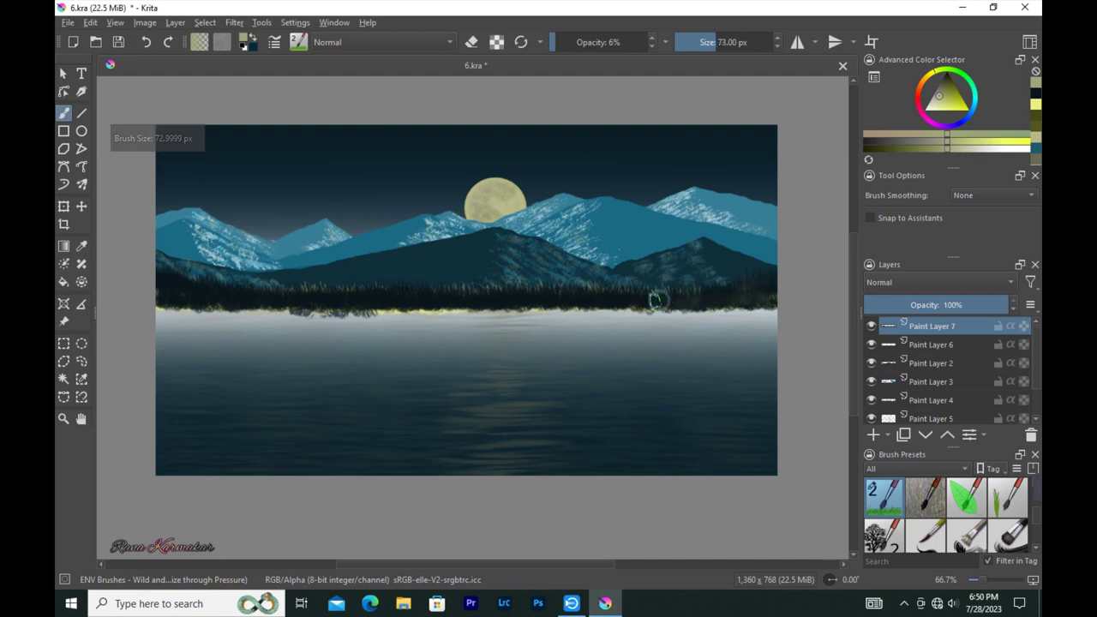
key("bracketright")
key("bracketright")
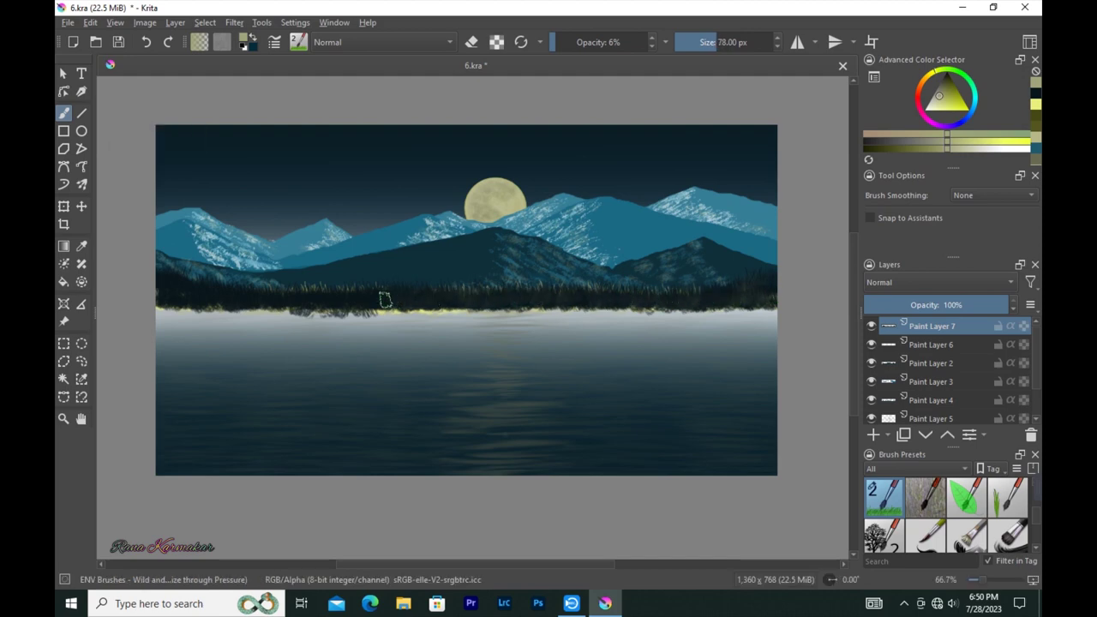
key("bracketright")
key("bracketright")
key("bracketright")
key("bracketleft")
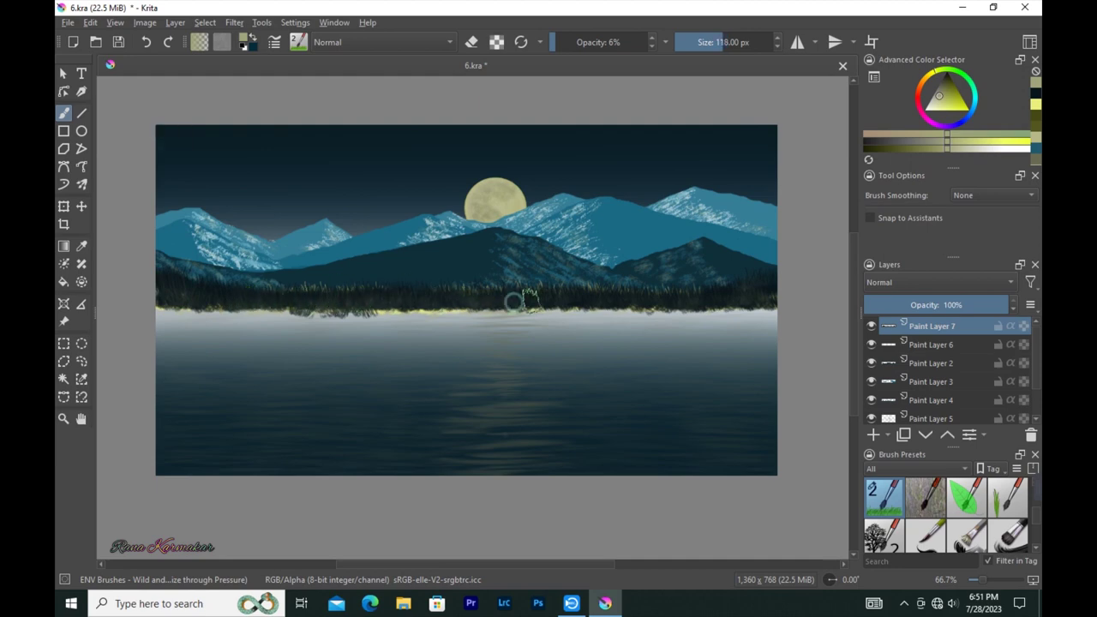
left_click(758, 292, "ctrl")
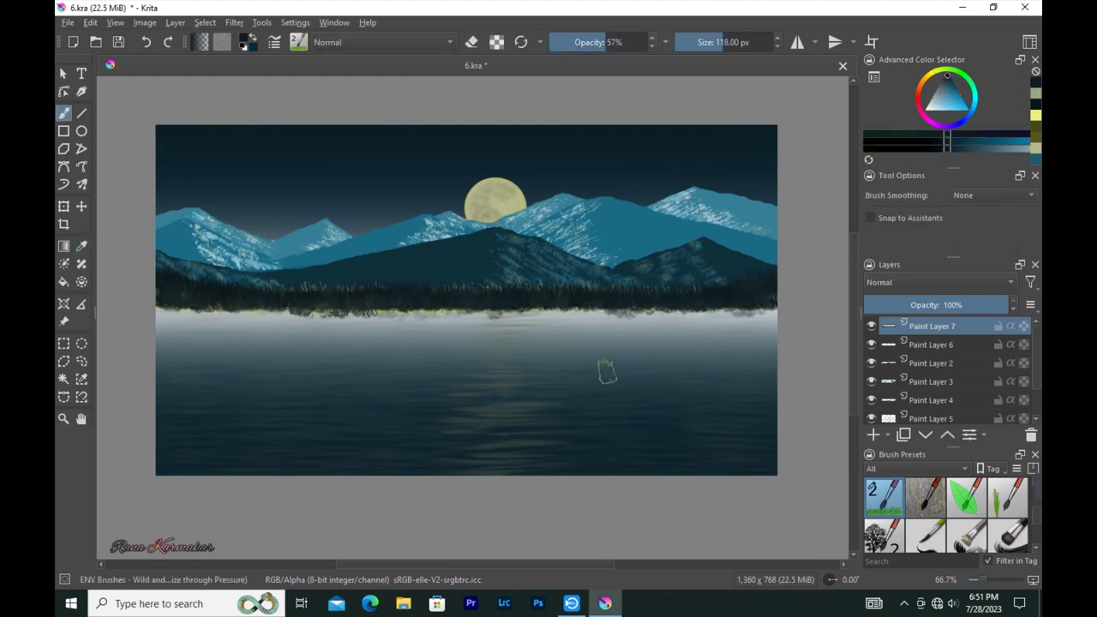
Step: Erase a straight line along the waterline with the Line tool
key("e")
key("v")
left_click_drag(158, 309, 781, 316)
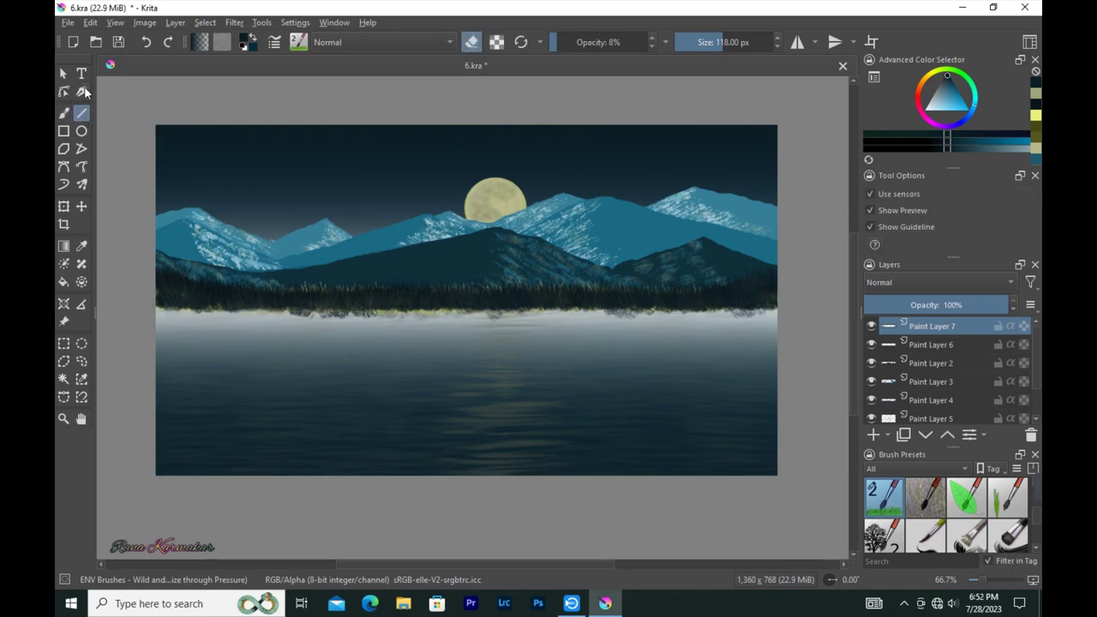
left_click(299, 42)
Step: With Basic-2 Opacity, erase faint straight lines along the mist band using the Line tool
left_click(460, 85)
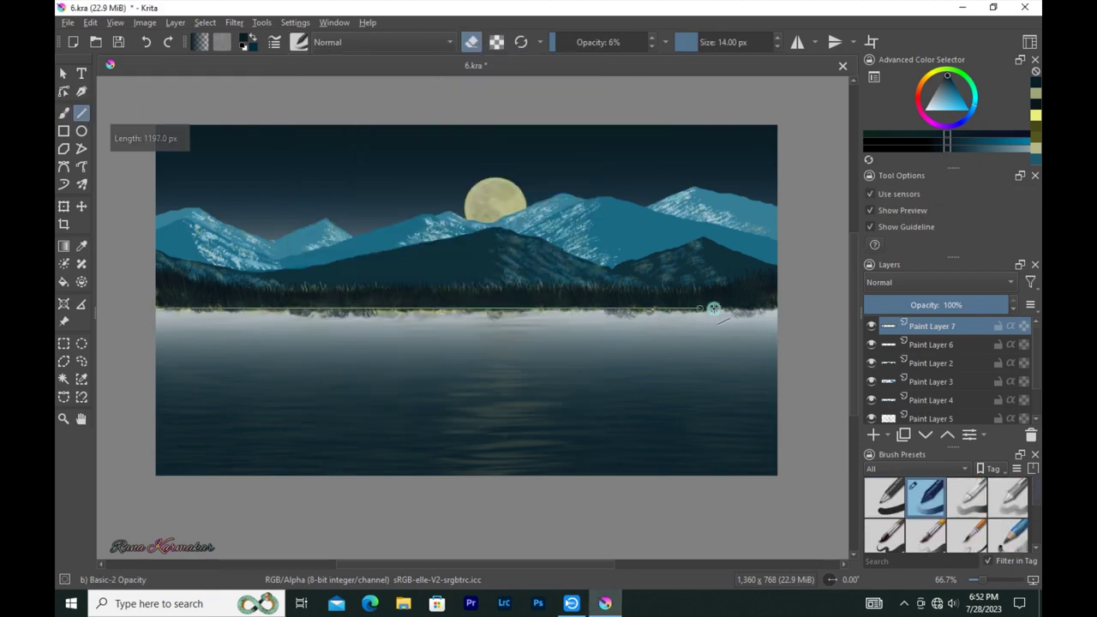
key("e")
left_click_drag(158, 313, 788, 313)
key("e")
key("b")
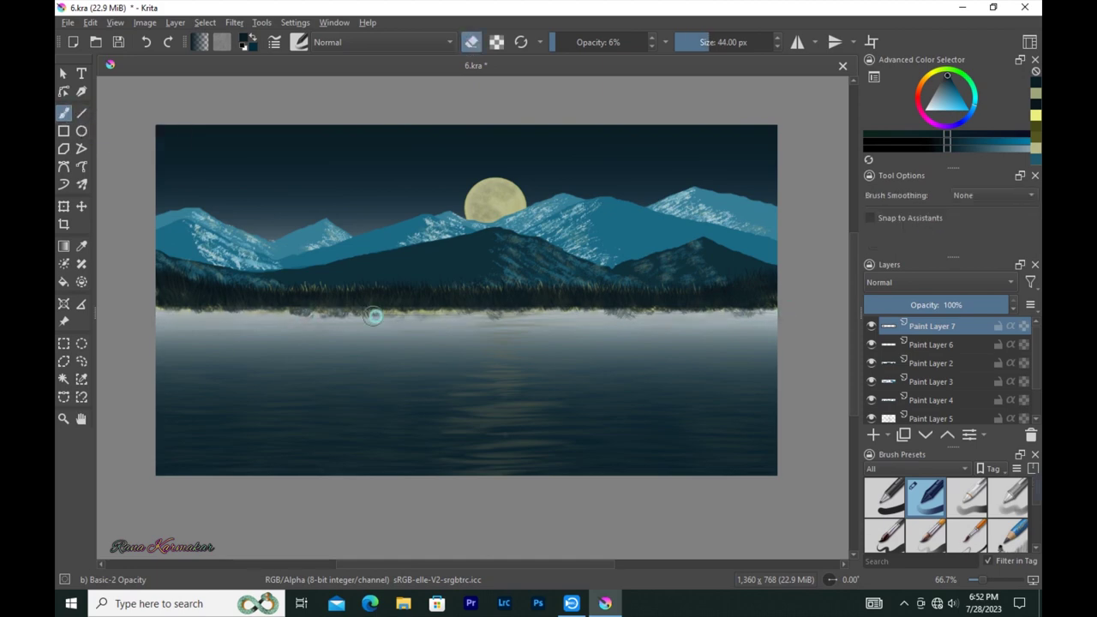
key("v")
left_click_drag(158, 317, 749, 320)
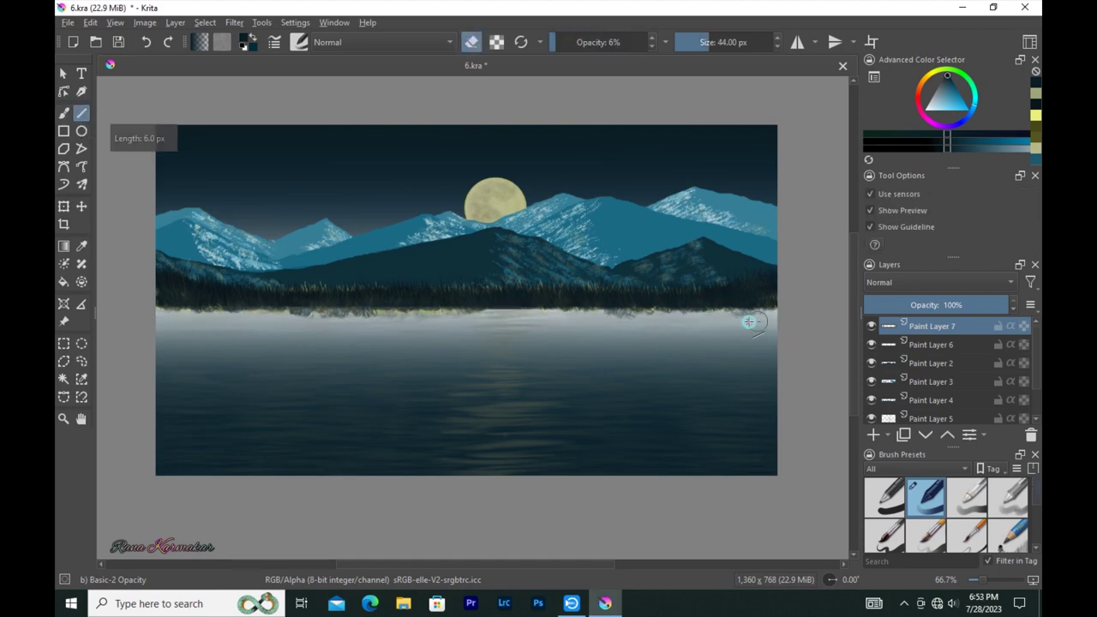
Step: Pan the view across the lake and undo an accidental Paint Layer 7 reorder
scroll(763, 338, "up", 2)
mouse_move(428, 313)
left_mouse_down()
mouse_move(724, 327)
mouse_move(489, 317)
mouse_move(631, 343)
left_mouse_up()
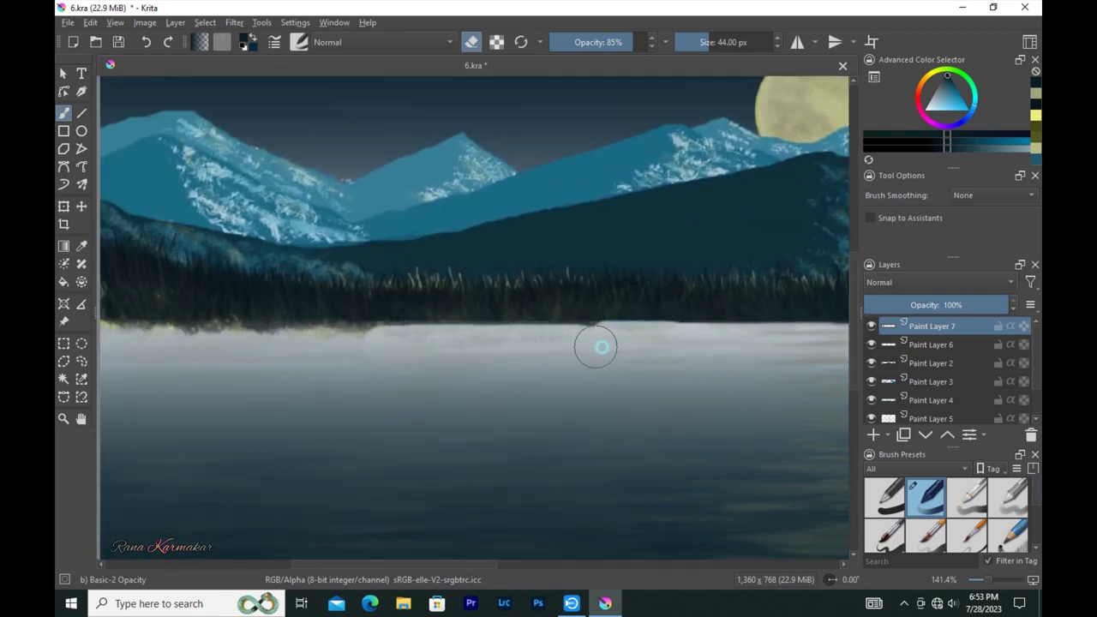
left_click_drag(335, 354, 536, 356)
scroll(810, 360, "down", 2)
mouse_move(931, 326)
left_mouse_down()
mouse_move(941, 364)
mouse_move(932, 320)
left_mouse_up()
key("1")
scroll(600, 389, "down", 1)
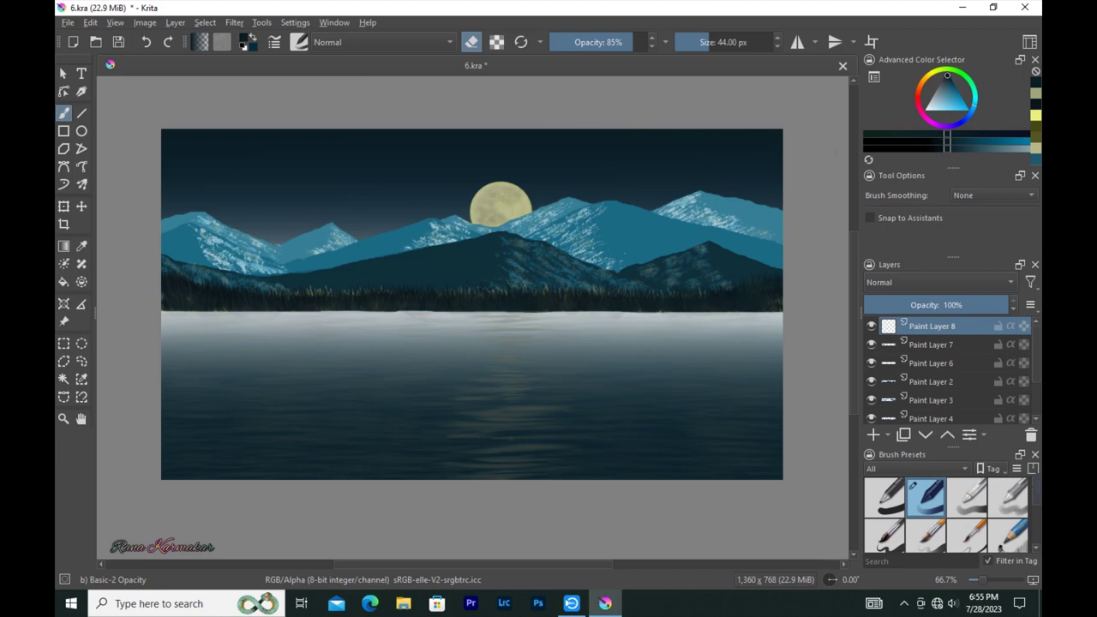
Step: Draw three wavy black shoreline outlines at 8 px, then start pale yellow-white along the far bank
key("bracketleft")
key("bracketleft")
key("bracketleft")
key("bracketleft")
key("bracketleft")
key("bracketleft")
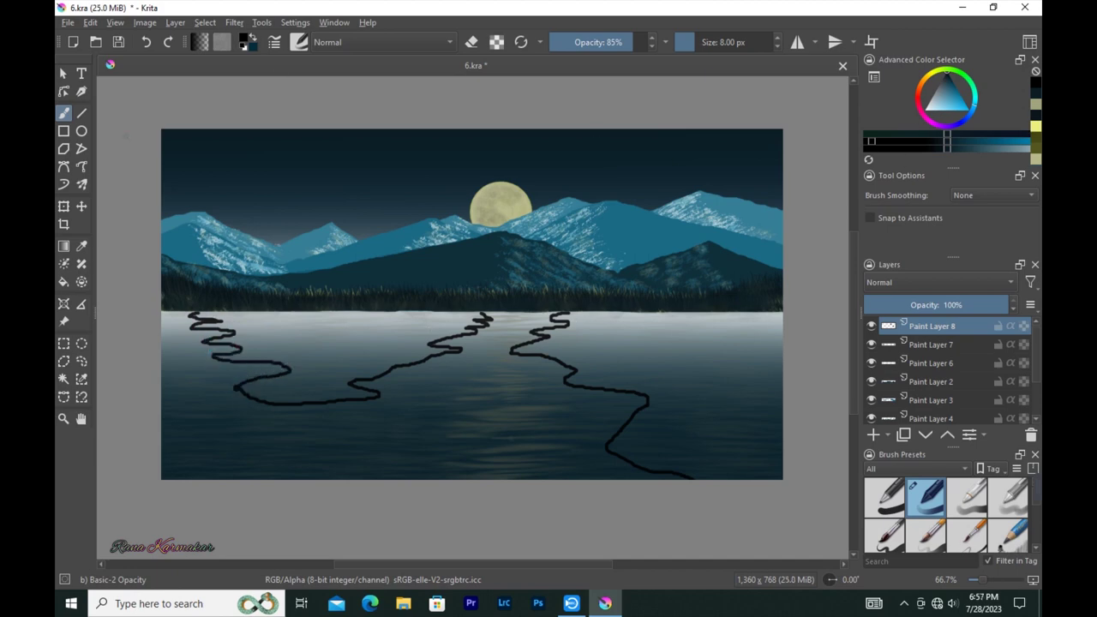
left_click(499, 203, "ctrl")
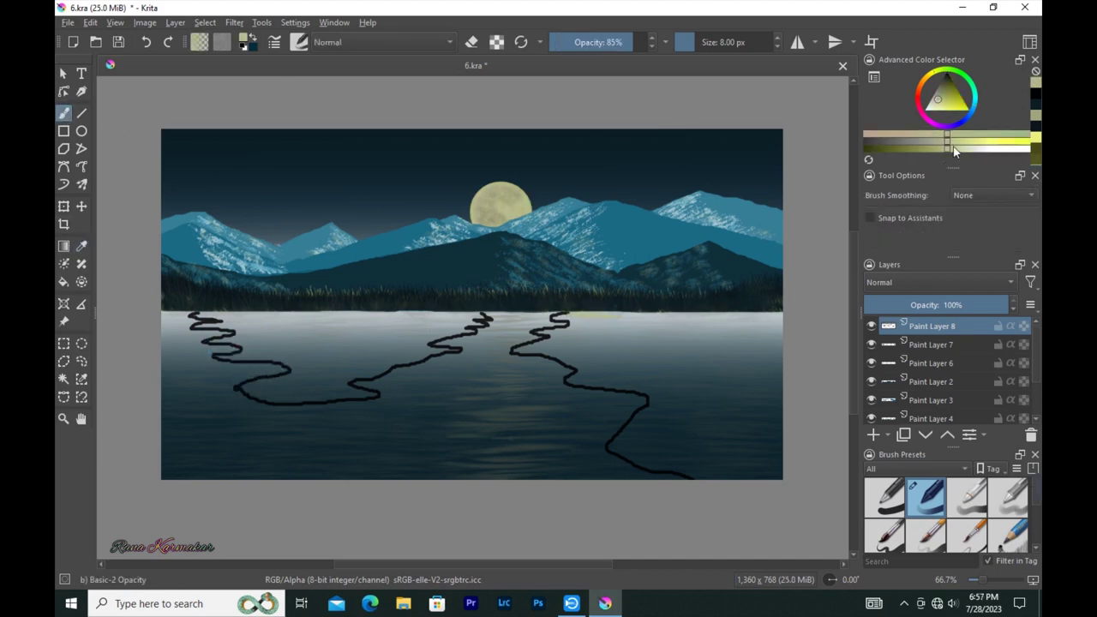
left_click_drag(610, 322, 641, 318)
Step: Extend the pale beige band rightward across the lake
scroll(696, 318, "up", 3)
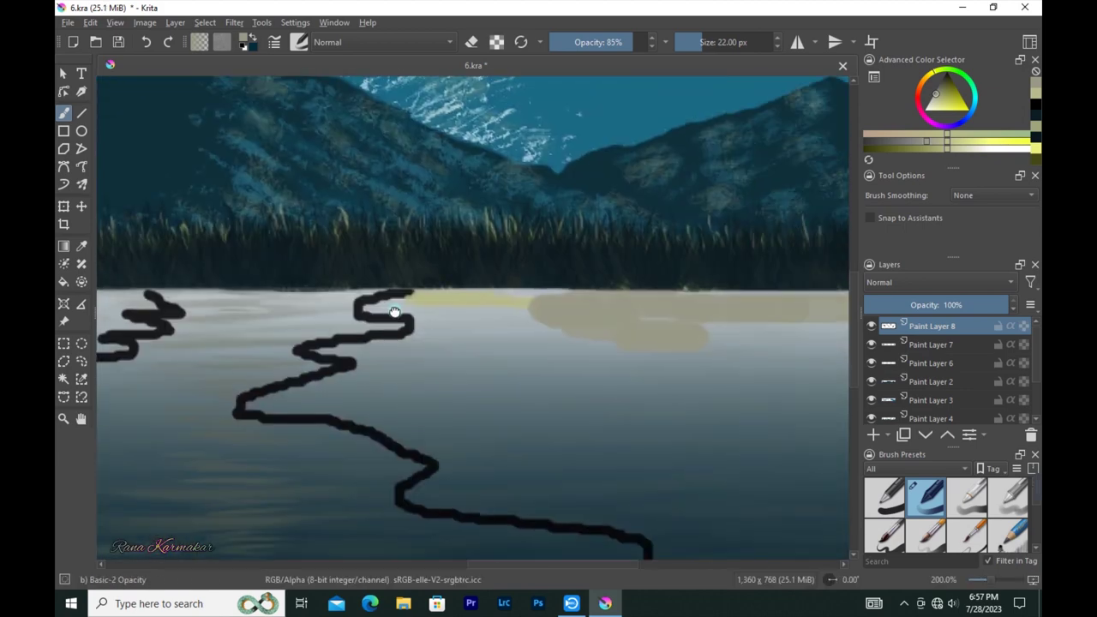
left_click_drag(543, 294, 685, 292)
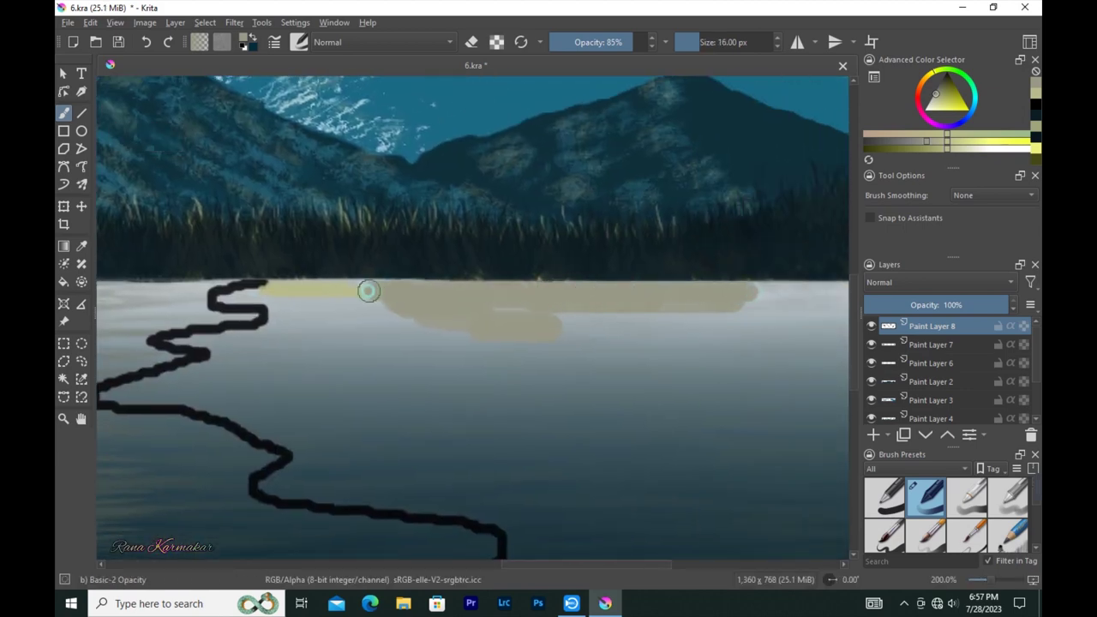
scroll(349, 289, "right", 3)
left_click_drag(587, 303, 723, 323)
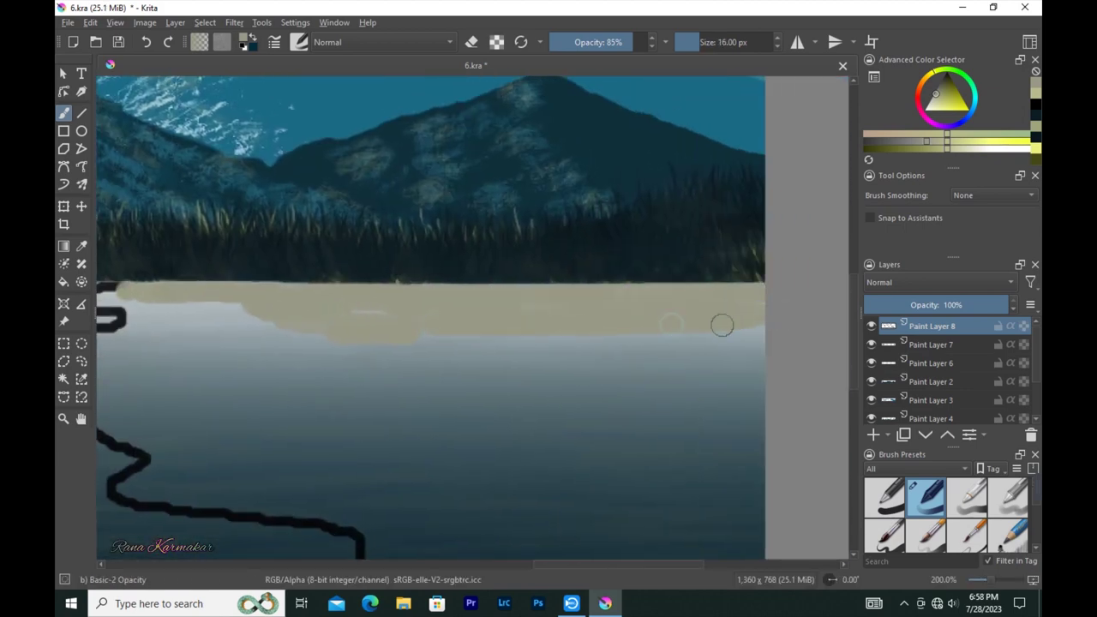
Step: Fill the right bank below the band with beige up to the outline, using a 22–26 px brush
scroll(722, 323, "down", 2)
key("]")
mouse_move(341, 270)
left_mouse_down()
mouse_move(592, 282)
mouse_move(588, 350)
mouse_move(629, 379)
mouse_move(441, 410)
mouse_move(631, 470)
left_mouse_up()
scroll(631, 471, "left", 3)
key("[")
key("[")
key("[")
key("[")
key("[")
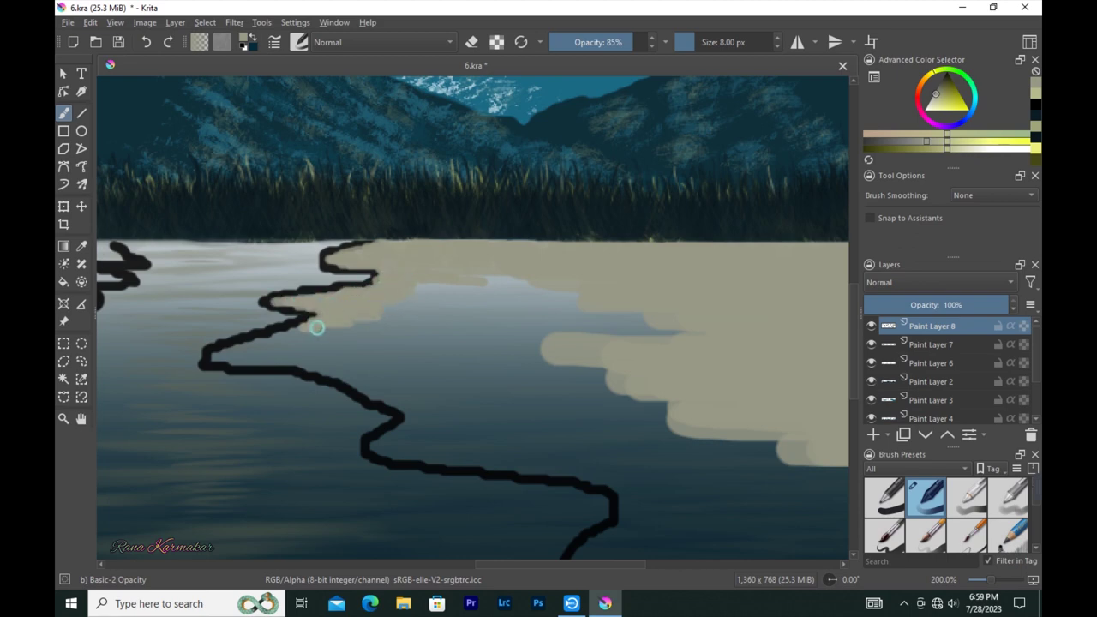
key("]")
key("]")
key("]")
mouse_move(321, 345)
left_mouse_down()
mouse_move(453, 299)
mouse_move(360, 340)
mouse_move(390, 371)
mouse_move(521, 394)
mouse_move(487, 360)
mouse_move(404, 438)
mouse_move(377, 440)
left_mouse_up()
Step: Extend beige along the right bank's lower edge and cover more of the bank with a 41 px brush
key("[")
key("[")
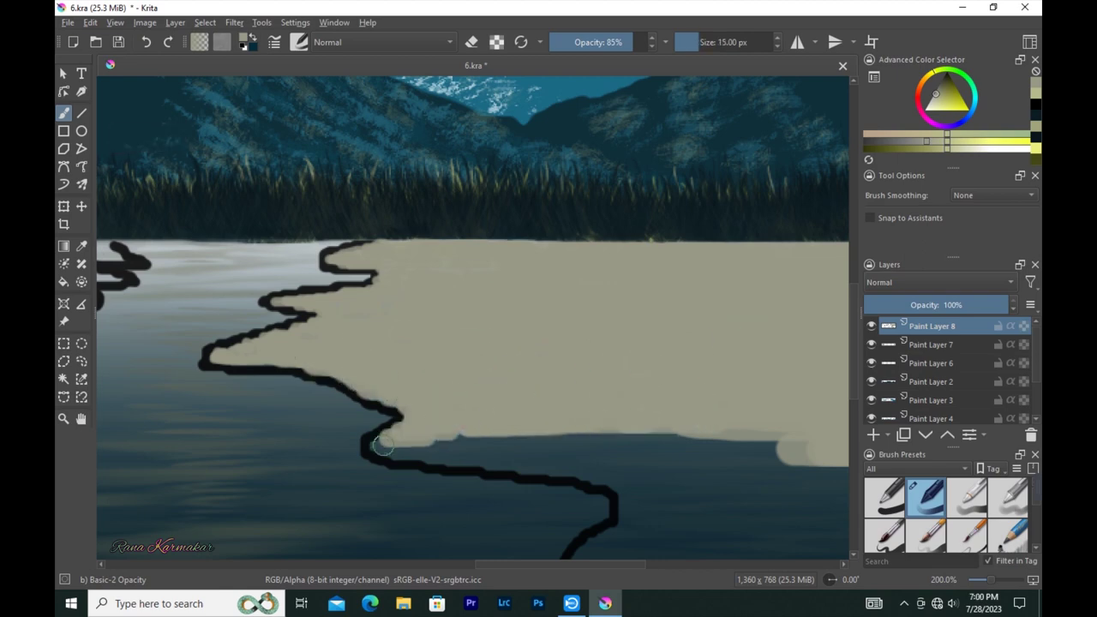
mouse_move(453, 451)
left_mouse_down()
mouse_move(595, 463)
mouse_move(551, 443)
mouse_move(745, 453)
mouse_move(730, 456)
left_mouse_up()
key("]")
key("]")
key("]")
mouse_move(685, 326)
left_mouse_down()
mouse_move(435, 387)
mouse_move(710, 380)
mouse_move(713, 449)
left_mouse_up()
mouse_move(326, 370)
left_mouse_down()
mouse_move(365, 417)
mouse_move(472, 443)
mouse_move(257, 379)
mouse_move(294, 331)
mouse_move(412, 257)
mouse_move(455, 294)
mouse_move(523, 300)
mouse_move(332, 299)
left_mouse_up()
key("[")
key("[")
Step: Paint a beige strip along the far shore and over the top of the black outline
scroll(577, 350, "down", 5)
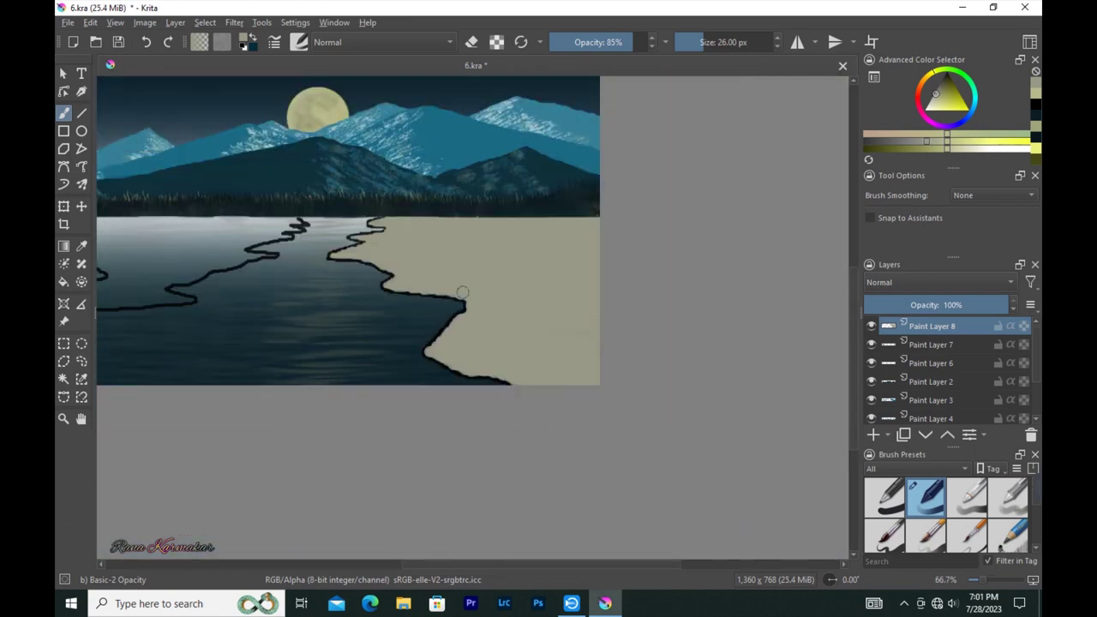
key("]")
scroll(431, 317, "up", 2)
scroll(311, 299, "up", 1)
left_click_drag(437, 252, 745, 265)
scroll(619, 271, "up", 1)
scroll(619, 271, "right", 5)
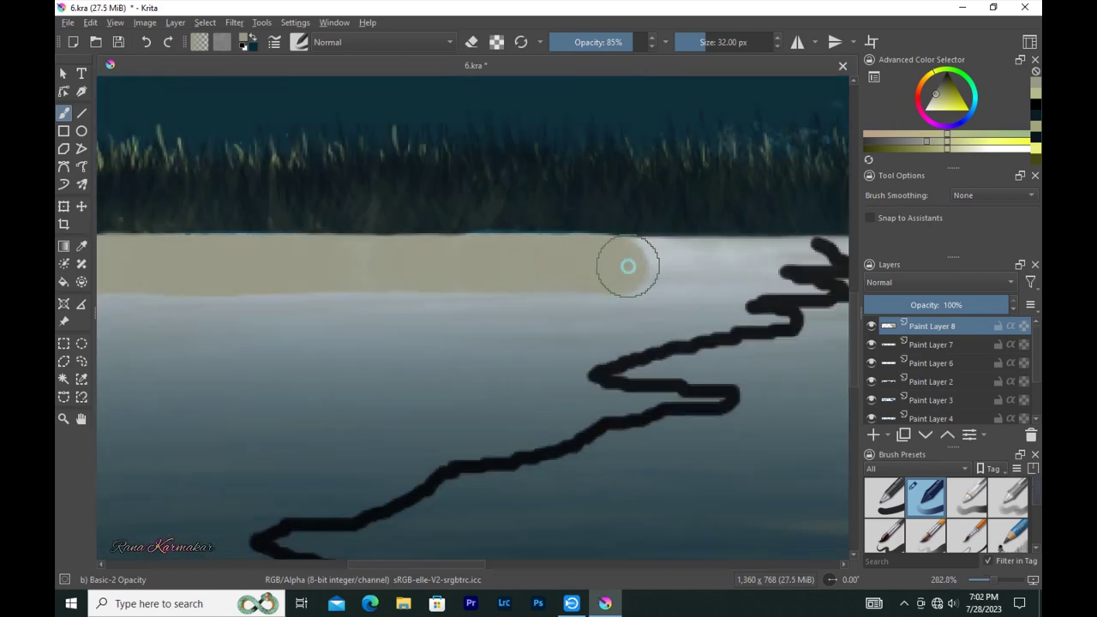
key("bracketleft")
key("bracketleft")
key("bracketleft")
left_click_drag(686, 250, 591, 316)
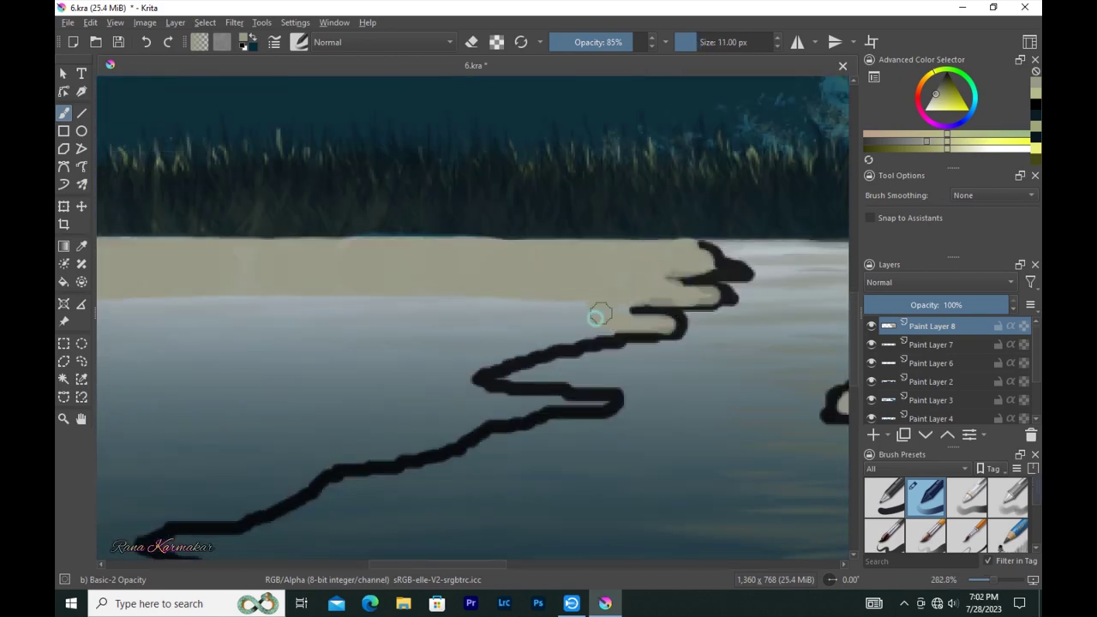
Step: Fill the outline's top and lower loops and more of the left bank with beige
scroll(558, 294, "left", 2)
key("bracketleft")
scroll(473, 257, "left", 2)
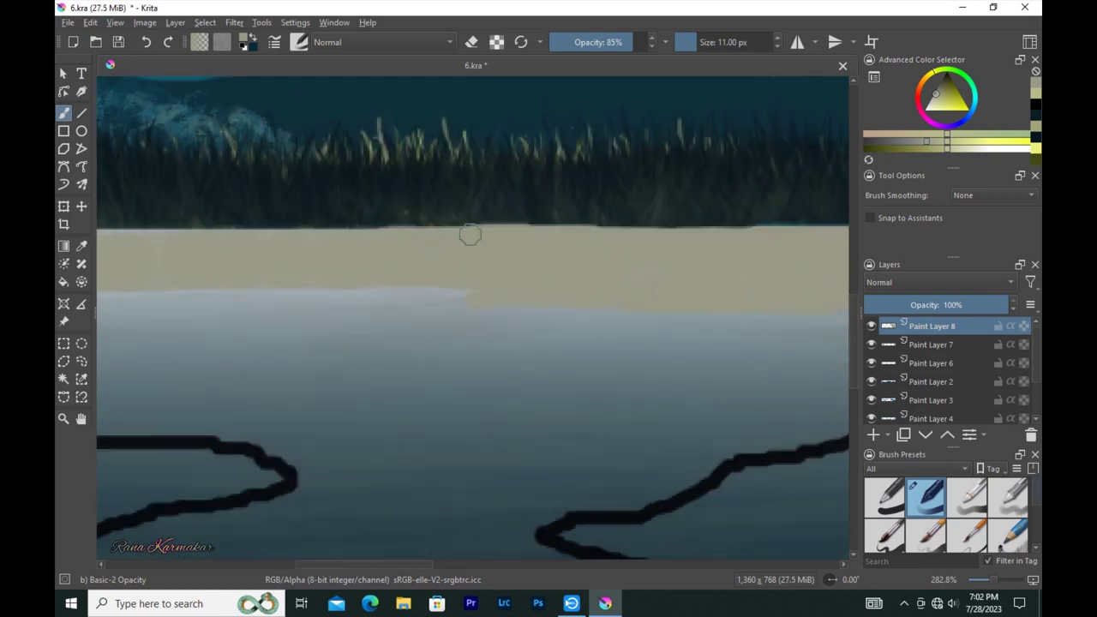
scroll(467, 236, "left", 3)
scroll(544, 262, "left", 1)
left_click_drag(549, 247, 450, 296)
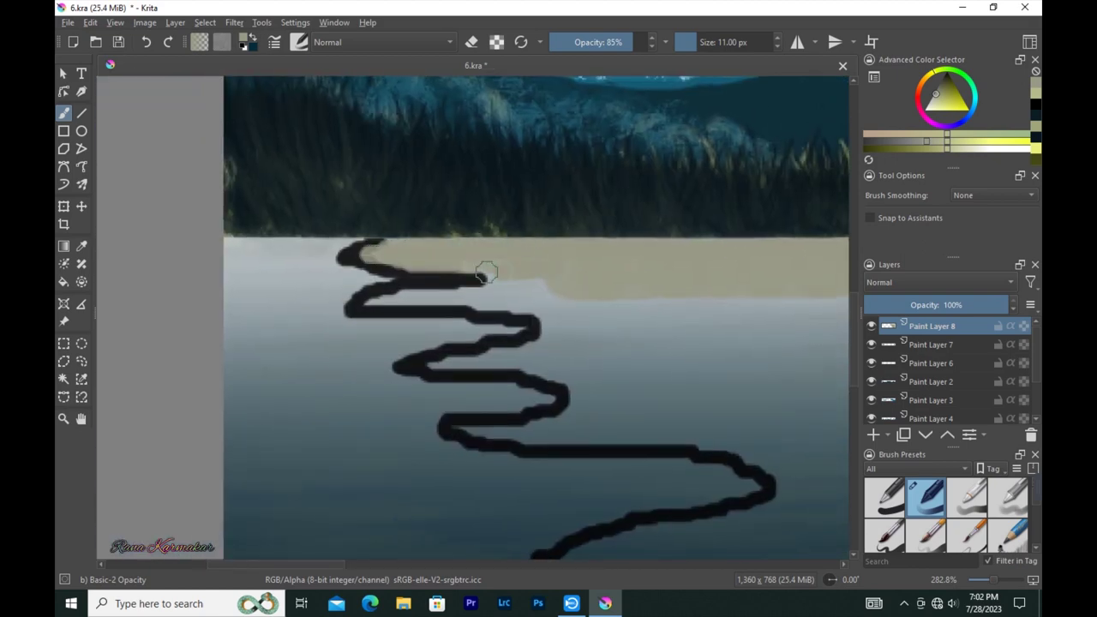
left_click_drag(669, 292, 473, 280)
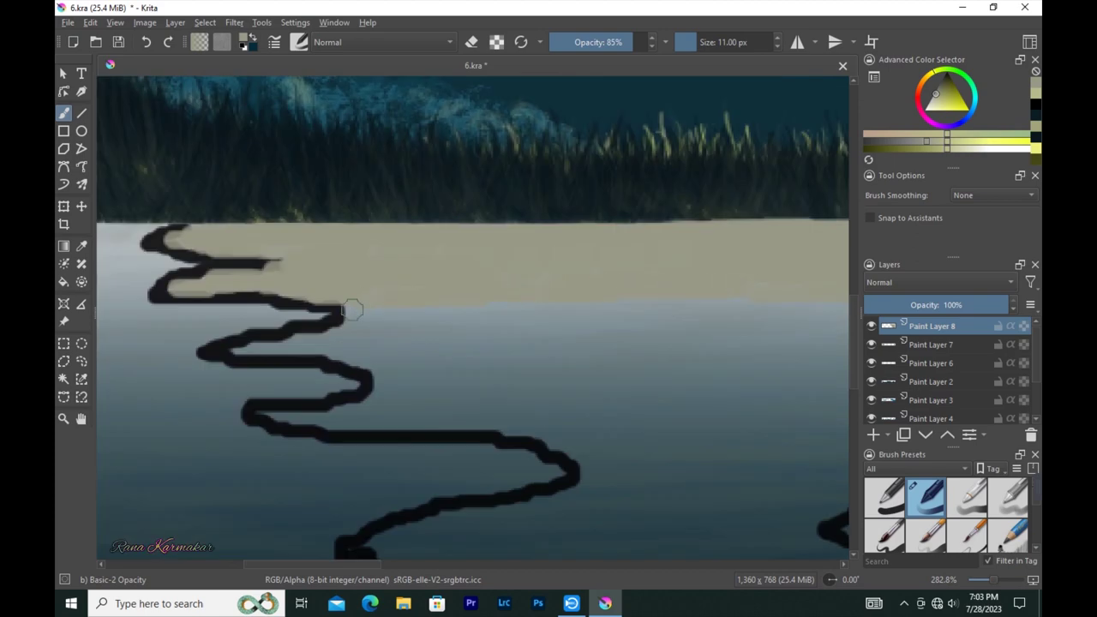
mouse_move(355, 321)
left_mouse_down()
mouse_move(352, 400)
mouse_move(380, 417)
left_mouse_up()
key("bracketleft")
key("bracketright")
key("bracketright")
key("bracketright")
mouse_move(515, 343)
left_mouse_down()
mouse_move(478, 363)
mouse_move(282, 342)
mouse_move(390, 414)
mouse_move(691, 274)
left_mouse_up()
Step: Fill the shoreline edge with beige and trace along the outline's inner edge with a 6 px brush
left_click_drag(343, 359, 685, 342)
mouse_move(813, 326)
left_mouse_down()
mouse_move(504, 308)
mouse_move(551, 351)
mouse_move(471, 304)
left_mouse_up()
key("bracketleft")
key("bracketleft")
key("bracketleft")
mouse_move(630, 343)
left_mouse_down()
mouse_move(489, 334)
mouse_move(466, 309)
mouse_move(437, 375)
mouse_move(313, 352)
mouse_move(607, 323)
mouse_move(428, 417)
mouse_move(375, 354)
mouse_move(311, 387)
mouse_move(324, 372)
mouse_move(140, 397)
mouse_move(321, 453)
mouse_move(460, 377)
mouse_move(649, 423)
mouse_move(421, 453)
mouse_move(452, 420)
mouse_move(416, 384)
left_mouse_up()
key("bracketright")
key("bracketright")
key("bracketright")
key("bracketleft")
key("bracketleft")
key("bracketright")
key("bracketright")
key("bracketright")
scroll(416, 385, "down", 2)
scroll(407, 402, "down", 3)
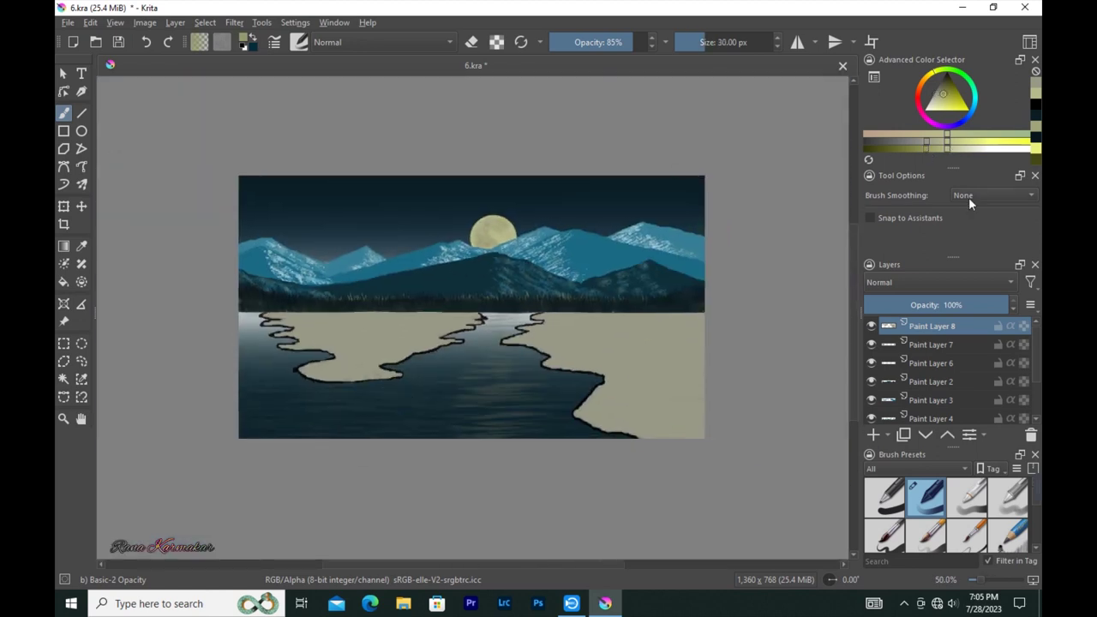
scroll(636, 320, "up", 3)
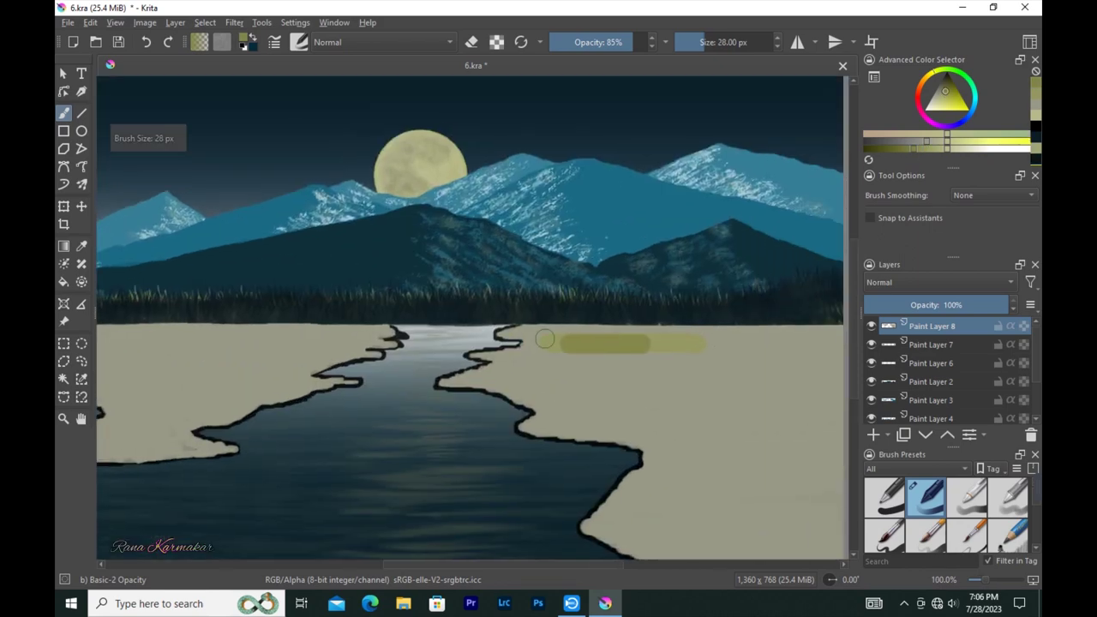
Step: Paint olive along the right bank's top and lay a broad olive band below the forest
scroll(421, 291, "up", 2)
key("bracketleft")
key("bracketleft")
left_click_drag(403, 296, 672, 285)
scroll(515, 292, "right", 5)
scroll(580, 289, "right", 5)
scroll(766, 292, "left", 5)
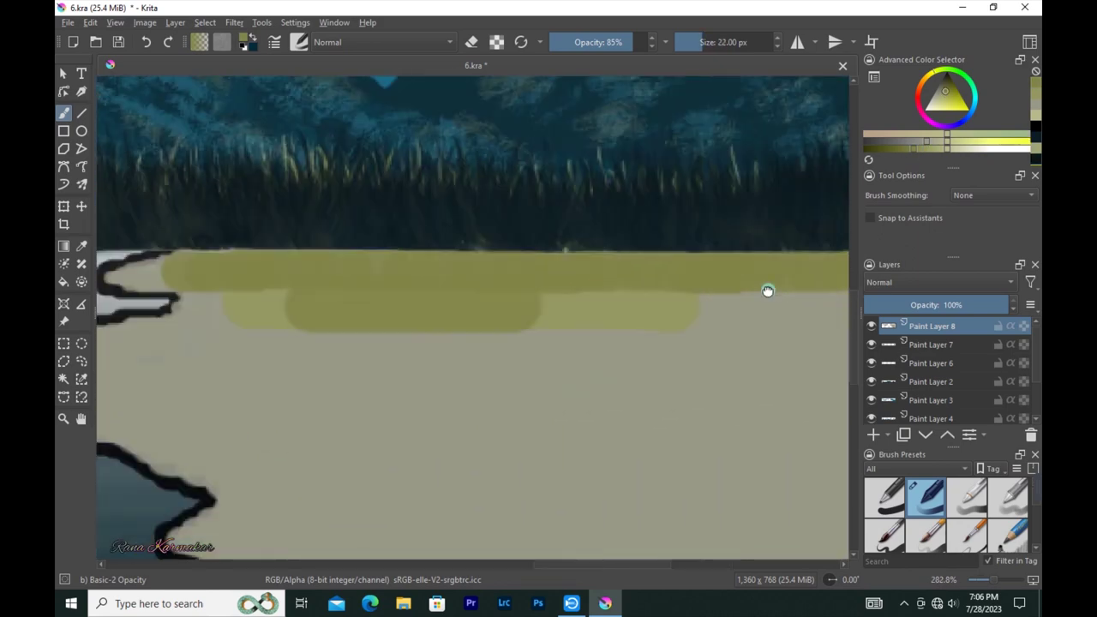
left_click_drag(257, 309, 771, 304)
Step: Widen the olive band with a 59 px brush, extending it up to the shoreline outline
key("bracketright")
key("bracketright")
key("bracketright")
left_click_drag(214, 360, 531, 377)
scroll(641, 381, "down", 2)
scroll(641, 380, "left", 5)
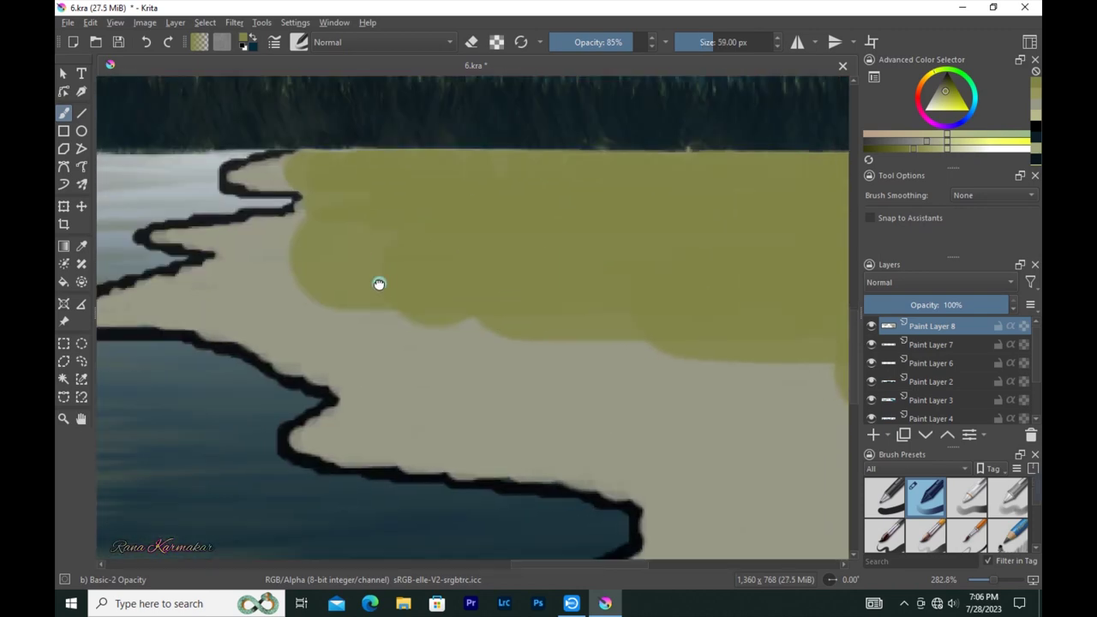
scroll(377, 282, "down", 3)
mouse_move(343, 301)
left_mouse_down()
mouse_move(485, 246)
mouse_move(240, 293)
left_mouse_up()
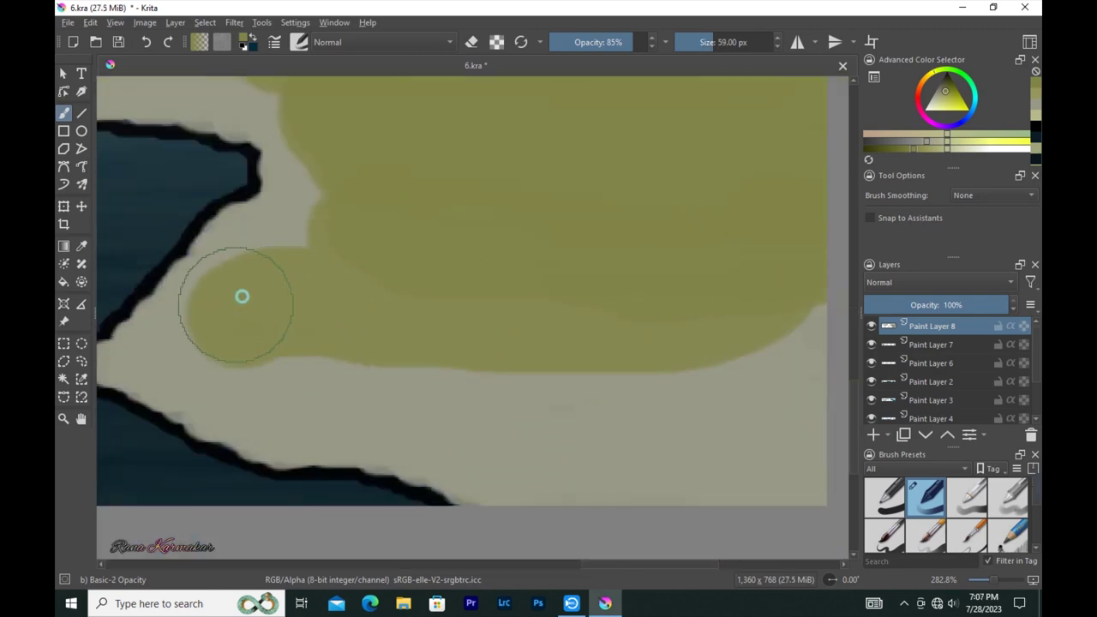
scroll(240, 293, "down", 3)
left_click_drag(457, 306, 666, 353)
Step: Cover the pale tip and remaining pale areas of the bank with olive using a 24 px brush
scroll(666, 352, "up", 3)
key("bracketleft")
key("bracketleft")
key("bracketleft")
left_click_drag(240, 265, 411, 343)
scroll(391, 269, "up", 1)
scroll(352, 226, "up", 3)
scroll(351, 249, "up", 2)
left_click_drag(302, 244, 189, 183)
scroll(189, 184, "left", 3)
scroll(460, 333, "left", 4)
mouse_move(413, 247)
left_mouse_down()
mouse_move(395, 237)
mouse_move(473, 166)
left_mouse_up()
Step: Fill the bank's edge and the left bank's top edge with olive using a 9–14 px brush
key("bracketleft")
key("bracketleft")
scroll(473, 167, "left", 3)
scroll(472, 166, "up", 2)
mouse_move(254, 179)
left_mouse_down()
mouse_move(442, 233)
mouse_move(399, 140)
mouse_move(310, 168)
mouse_move(386, 154)
left_mouse_up()
scroll(410, 154, "up", 2)
key("bracketleft")
key("bracketleft")
scroll(386, 155, "up", 2)
scroll(358, 204, "up", 2)
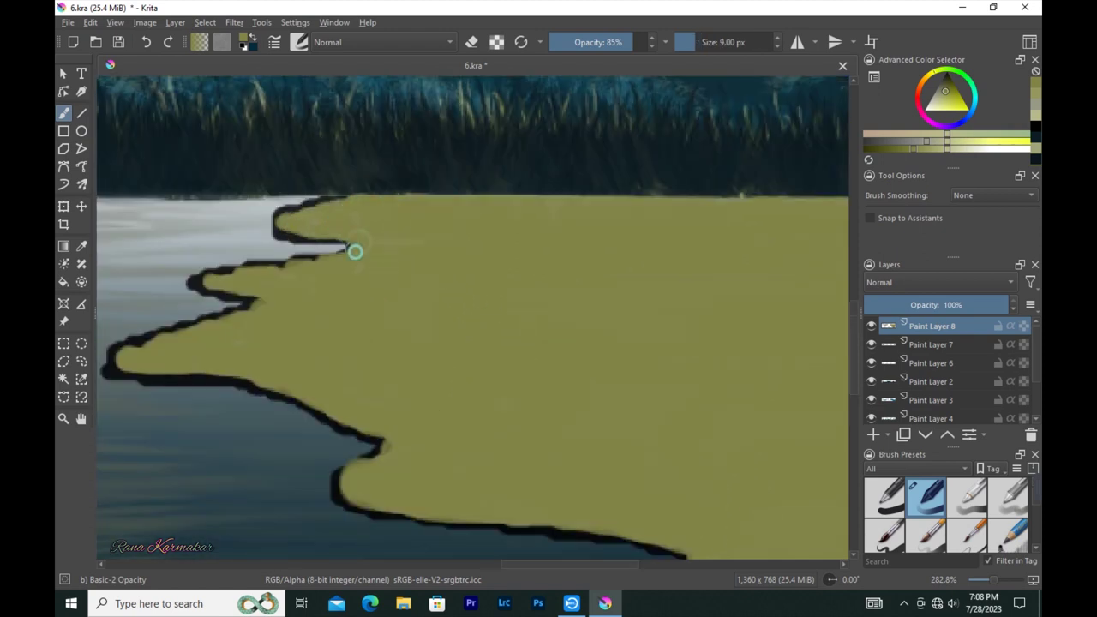
scroll(591, 221, "right", 3)
scroll(681, 205, "right", 3)
scroll(529, 205, "right", 3)
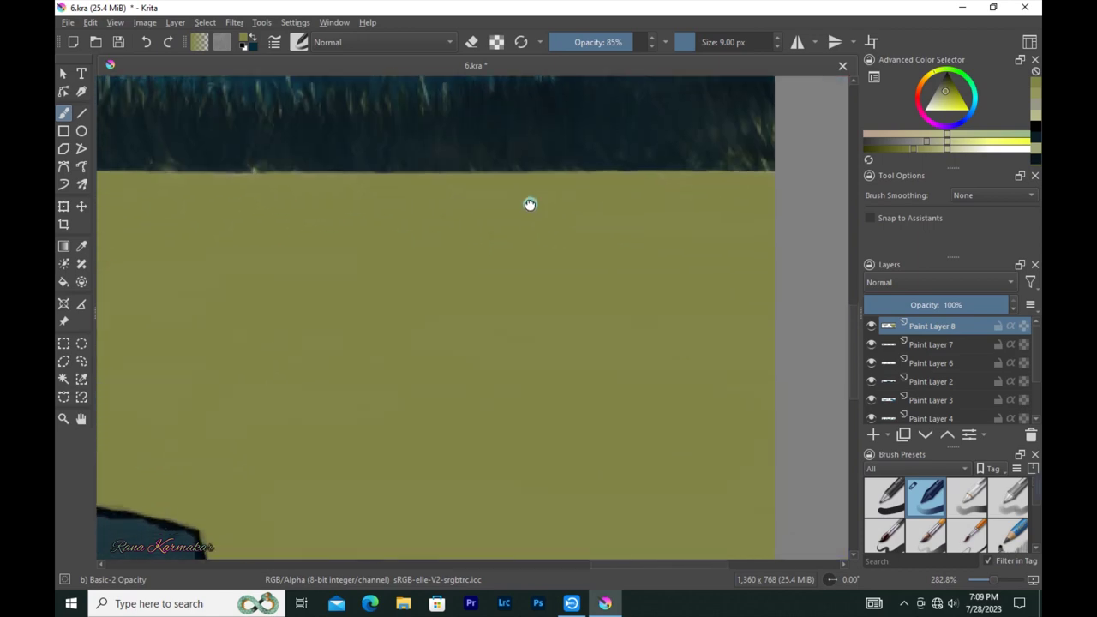
scroll(557, 324, "down", 4)
scroll(557, 324, "up", 4)
left_click_drag(240, 214, 408, 218)
Step: Paint an olive strip along the far shore out to the shoreline point
key("bracketright")
key("bracketright")
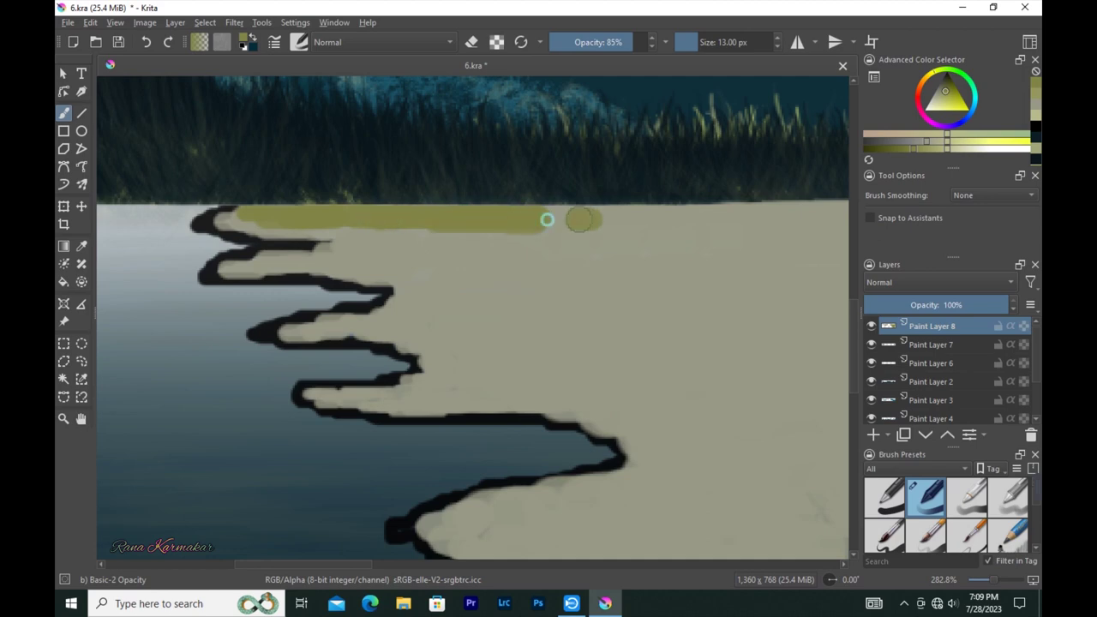
scroll(543, 220, "right", 3)
left_click_drag(543, 220, 709, 218)
scroll(772, 214, "right", 3)
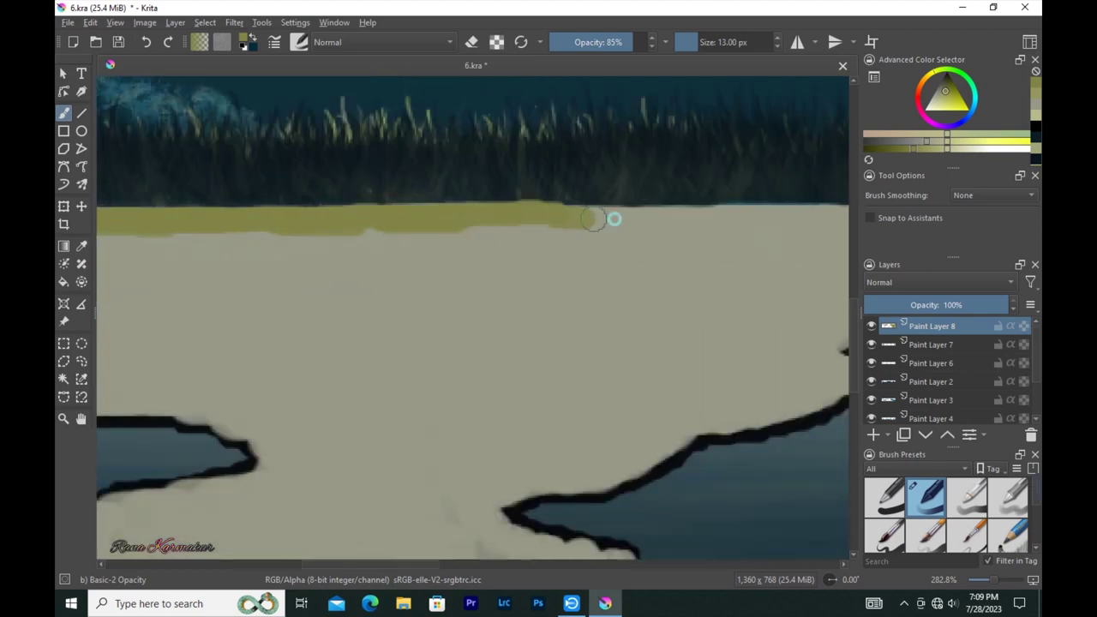
left_click_drag(482, 225, 729, 219)
scroll(582, 220, "right", 3)
left_click_drag(582, 220, 737, 219)
scroll(737, 219, "right", 3)
left_click_drag(533, 224, 744, 221)
key("bracketleft")
key("bracketleft")
key("bracketleft")
mouse_move(637, 240)
left_mouse_down()
mouse_move(762, 248)
mouse_move(719, 263)
left_mouse_up()
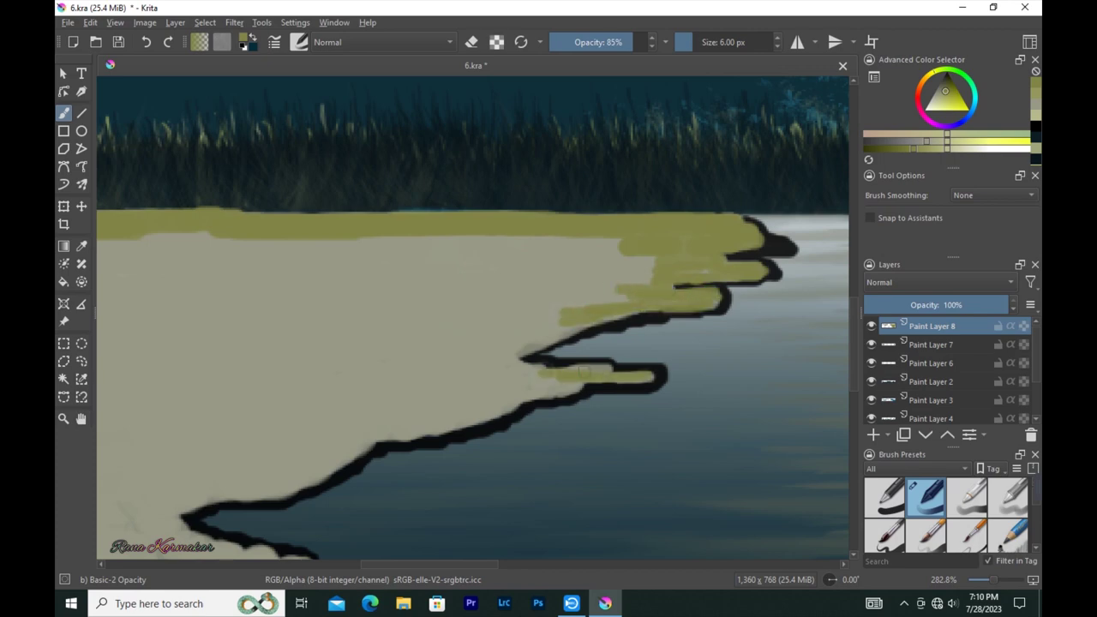
Step: Add olive strokes along the left bank's coastline edge
left_click_drag(531, 390, 445, 404)
scroll(445, 404, "left", 3)
key("bracketright")
left_click_drag(617, 381, 276, 413)
left_click_drag(326, 424, 452, 425)
scroll(452, 425, "down", 3)
scroll(453, 425, "left", 3)
Step: Paint olive along the peninsula's shores and fill the peninsula with a 24 px brush
left_click_drag(562, 347, 348, 373)
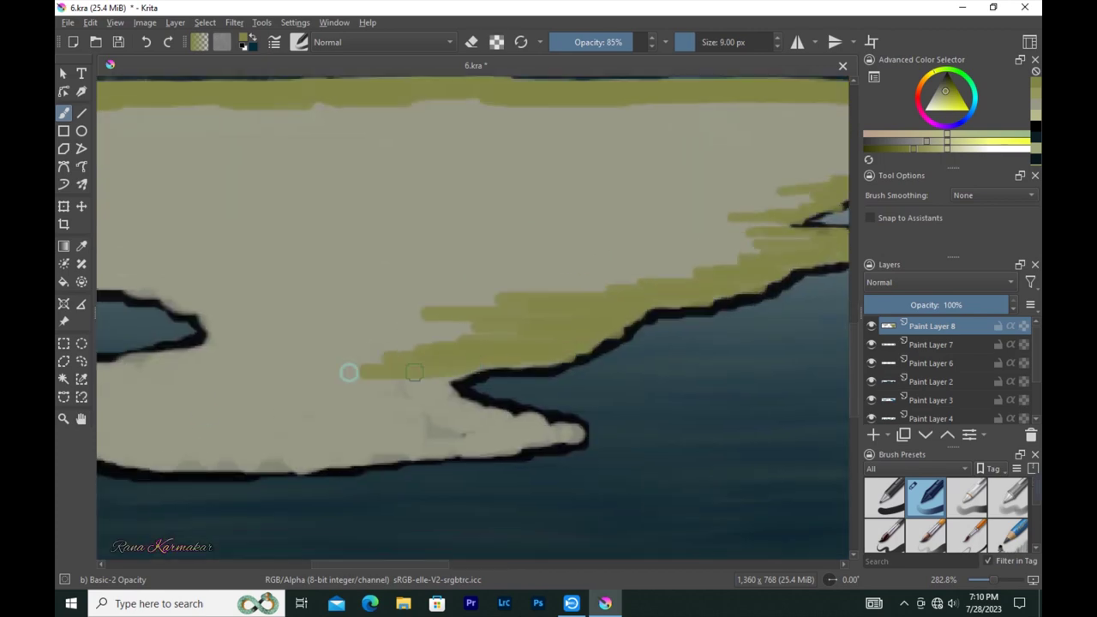
left_click_drag(473, 381, 283, 403)
mouse_move(398, 412)
left_mouse_down()
mouse_move(566, 433)
mouse_move(240, 463)
left_mouse_up()
scroll(228, 383, "left", 3)
mouse_move(228, 382)
left_mouse_down()
mouse_move(277, 416)
mouse_move(486, 439)
left_mouse_up()
left_click_drag(251, 368, 425, 330)
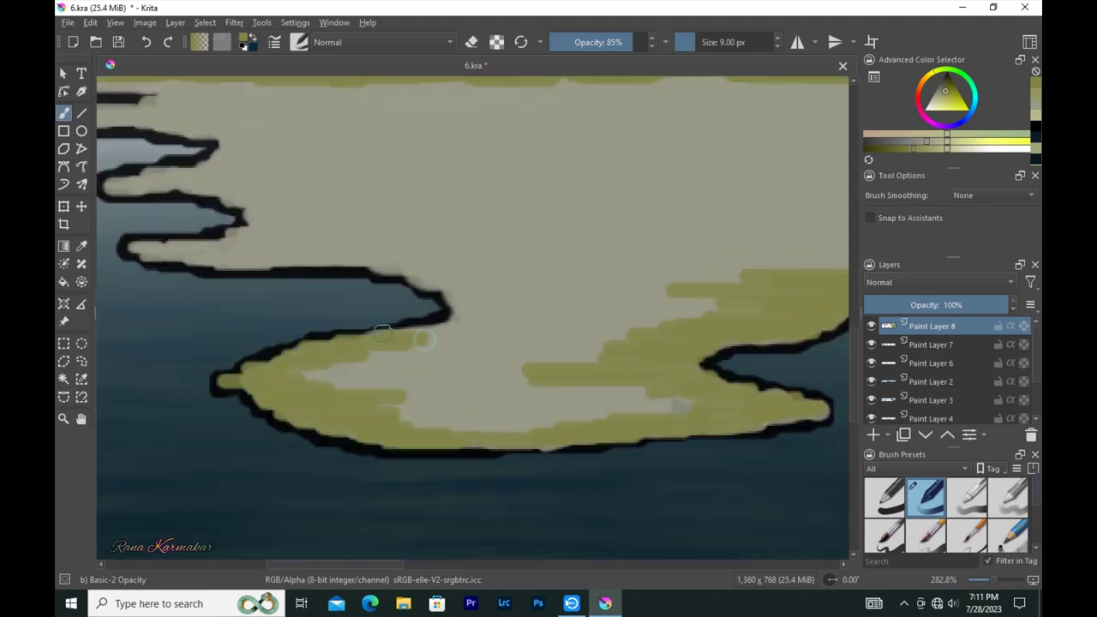
left_click_drag(309, 373, 493, 373)
key("bracketright")
key("bracketright")
key("bracketright")
mouse_move(326, 402)
left_mouse_down()
mouse_move(660, 394)
mouse_move(423, 369)
mouse_move(592, 350)
mouse_move(465, 281)
left_mouse_up()
Step: Lay olive along the top of the bank and over the grey patch there
scroll(416, 228, "left", 3)
mouse_move(416, 228)
left_mouse_down()
mouse_move(572, 239)
mouse_move(772, 171)
left_mouse_up()
scroll(417, 189, "left", 3)
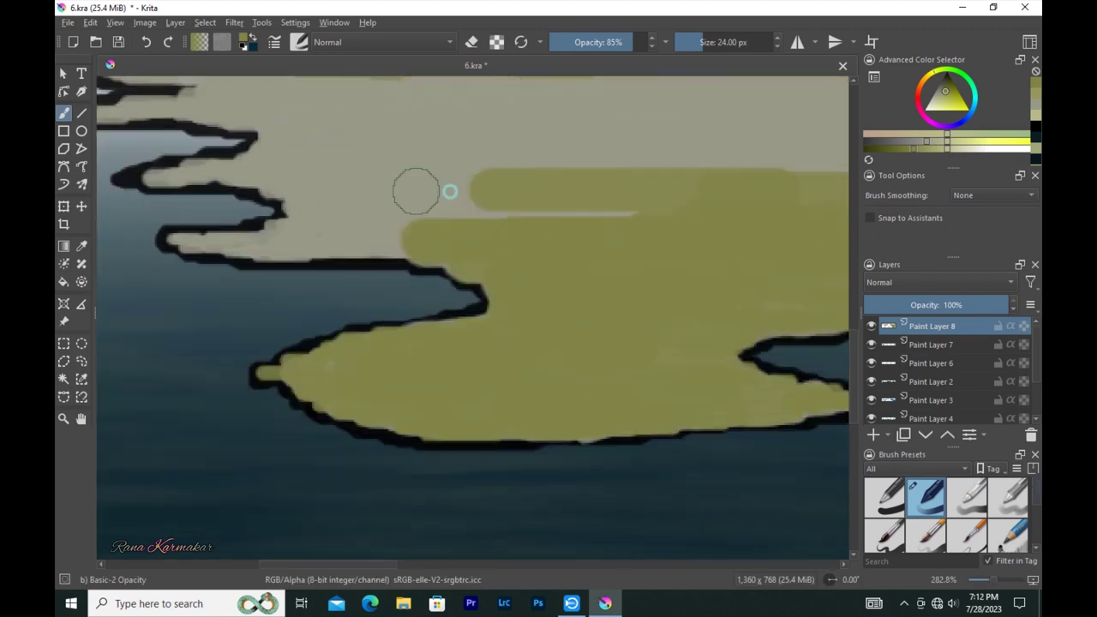
left_click_drag(416, 188, 291, 206)
key("bracketleft")
key("bracketleft")
key("bracketleft")
key("bracketright")
key("bracketright")
key("bracketright")
mouse_move(360, 227)
left_mouse_down()
mouse_move(209, 238)
mouse_move(360, 237)
left_mouse_up()
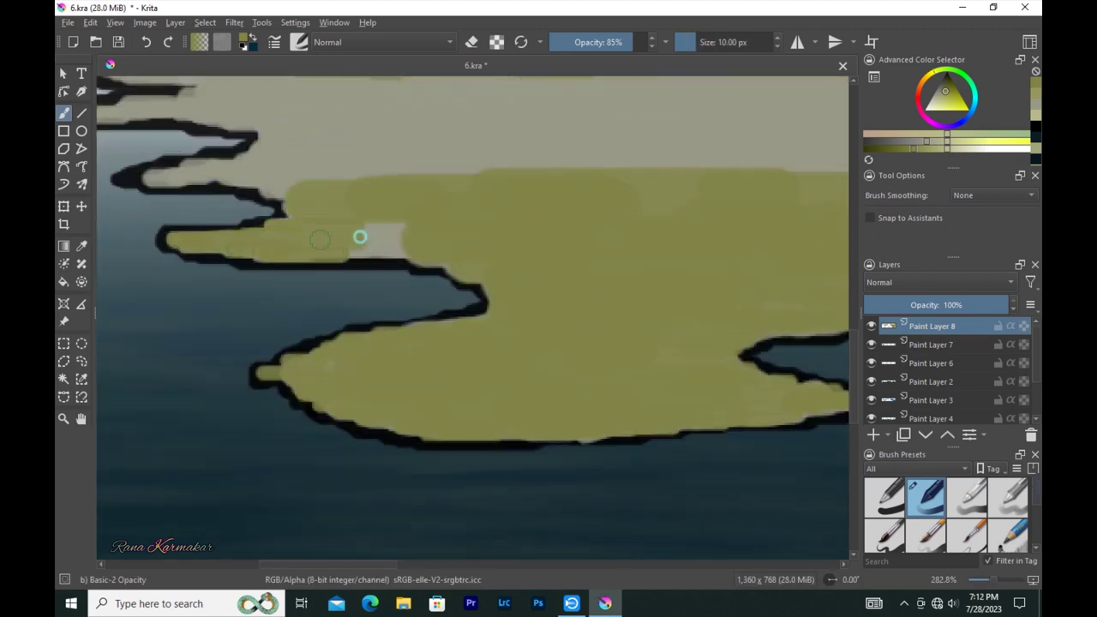
scroll(360, 237, "left", 3)
left_click_drag(428, 245, 407, 196)
Step: Fill the large grey area near the coast with olive, then fit the whole painting in view
scroll(470, 205, "up", 3)
left_click_drag(291, 235, 516, 255)
scroll(516, 255, "up", 3)
left_click_drag(360, 257, 624, 275)
key("bracketright")
key("bracketright")
key("bracketright")
key("bracketright")
scroll(624, 275, "down", 3)
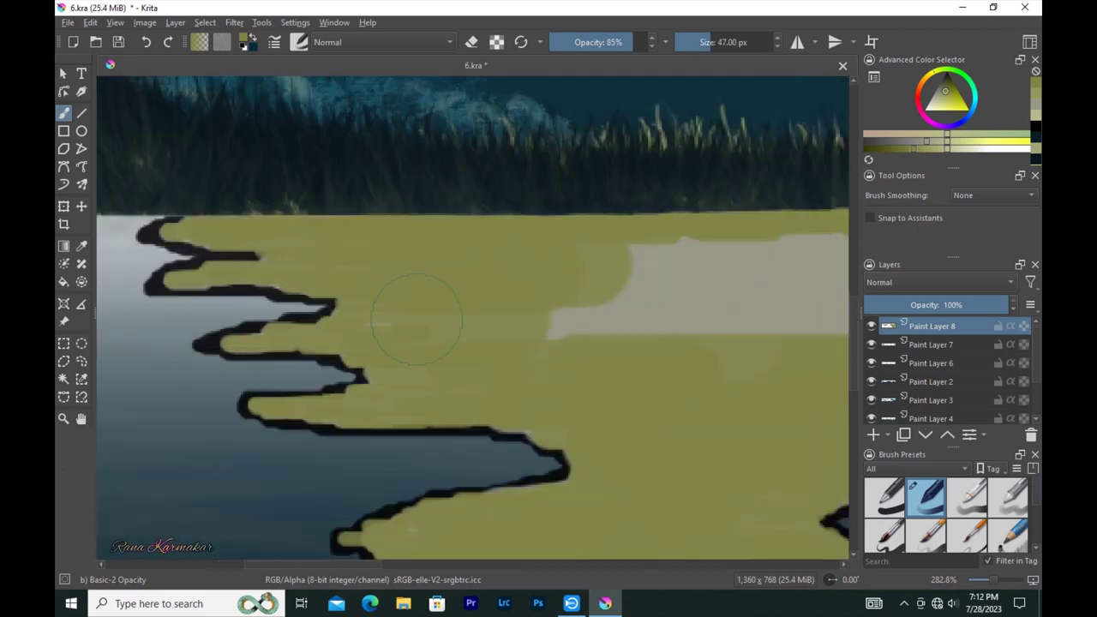
scroll(526, 299, "down", 3)
left_click_drag(526, 299, 620, 309)
left_click_drag(609, 255, 369, 257)
scroll(404, 359, "down", 5)
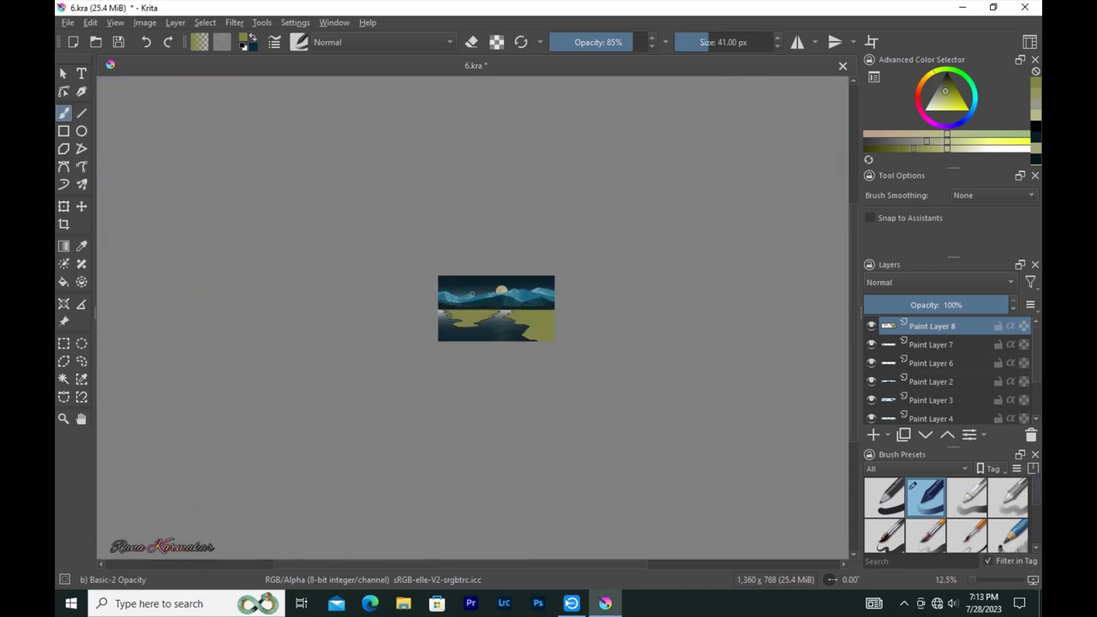
scroll(489, 306, "up", 3)
key("bracketleft")
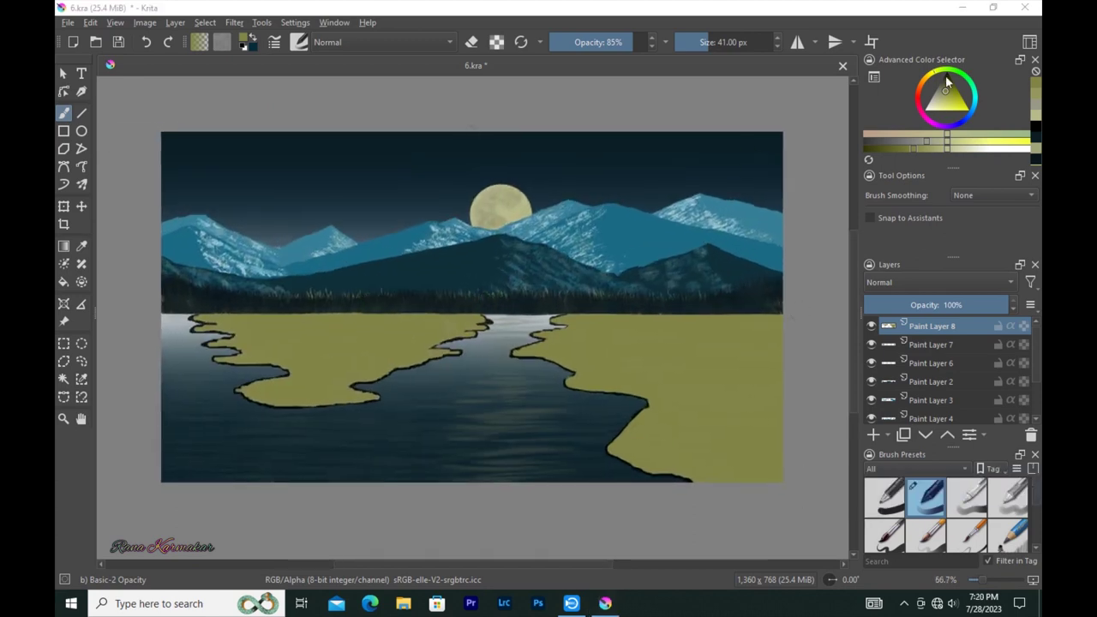
Step: Set the colour to black and shrink the brush for fine ridge lines
key("d")
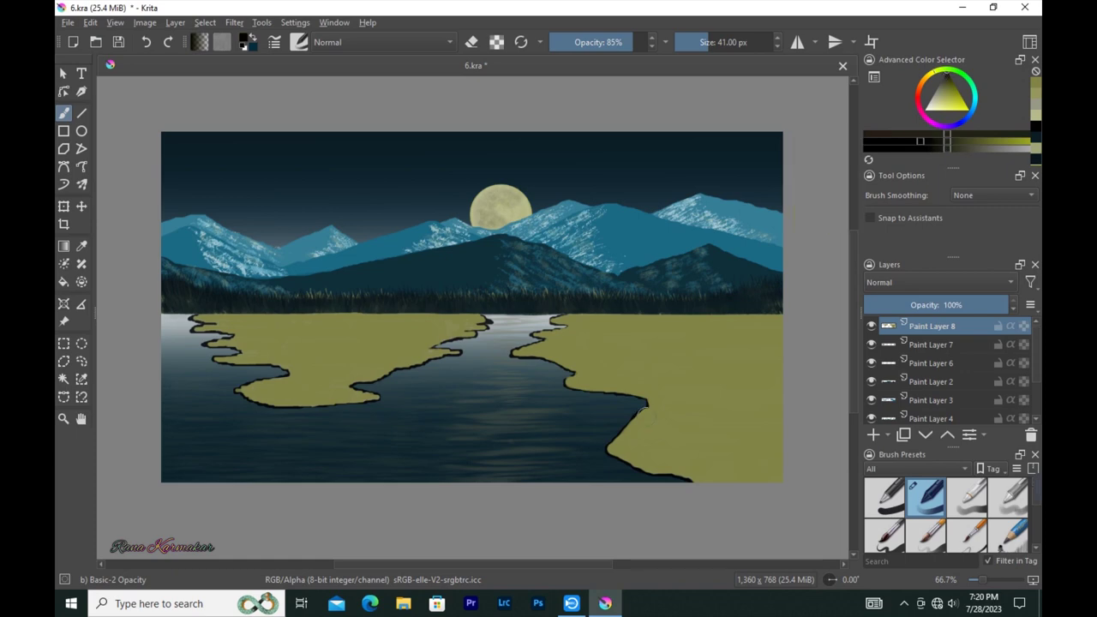
key("bracketleft")
key("bracketleft")
key("bracketleft")
key("bracketleft")
key("bracketleft")
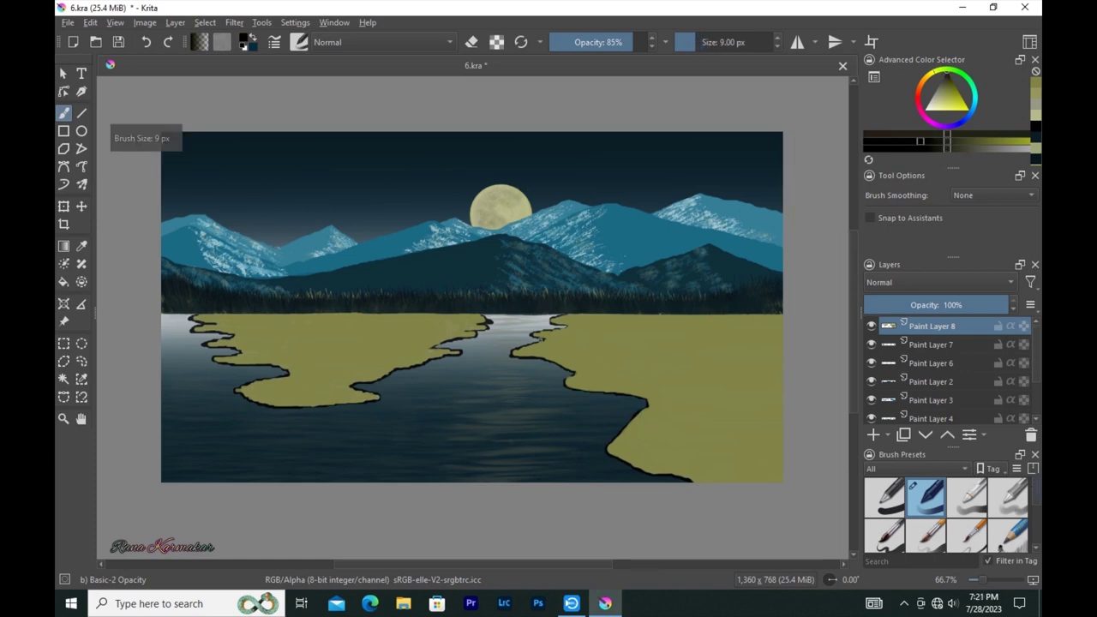
scroll(527, 313, "up", 2)
scroll(526, 313, "up", 1)
key("bracketleft")
key("bracketleft")
key("bracketleft")
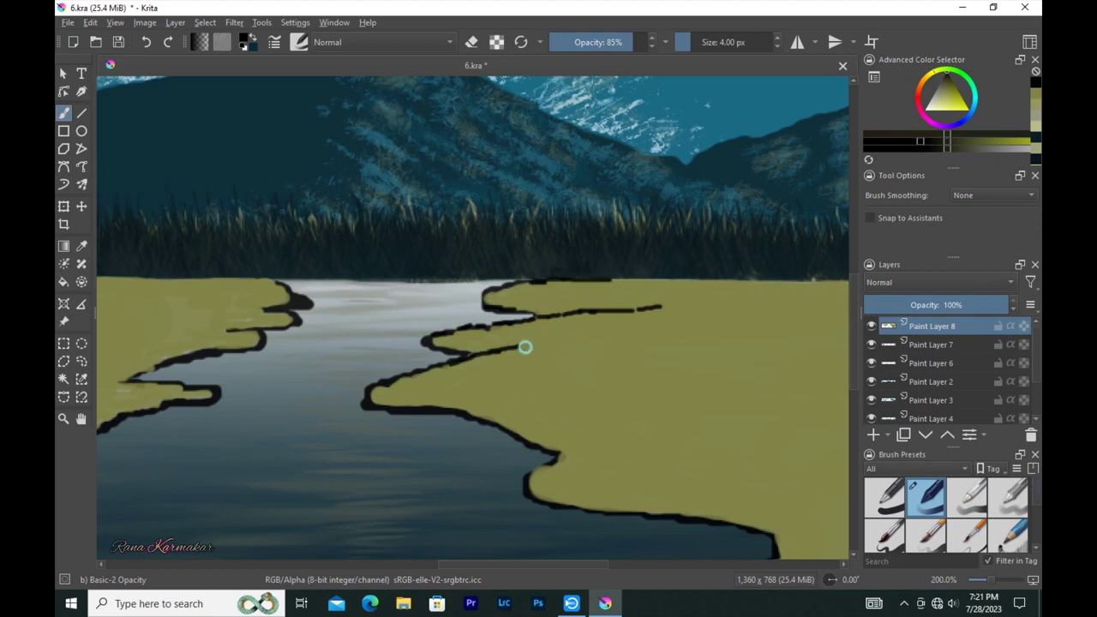
scroll(803, 321, "down", 1)
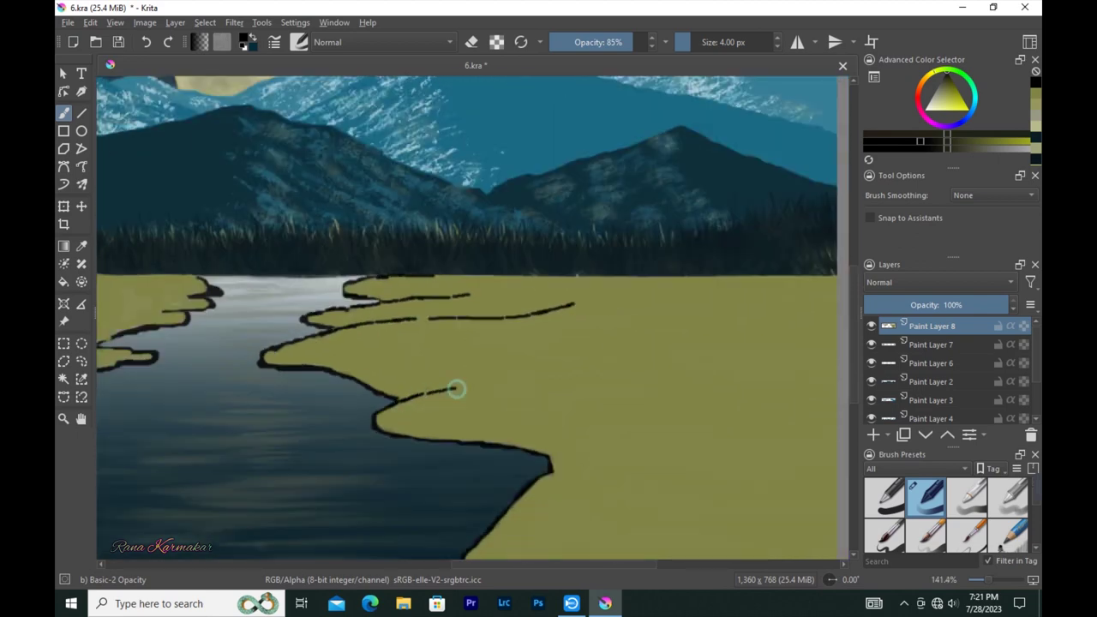
Step: Draw thin black ridge lines on the left bank and along the top shoreline
left_click_drag(514, 343, 446, 329)
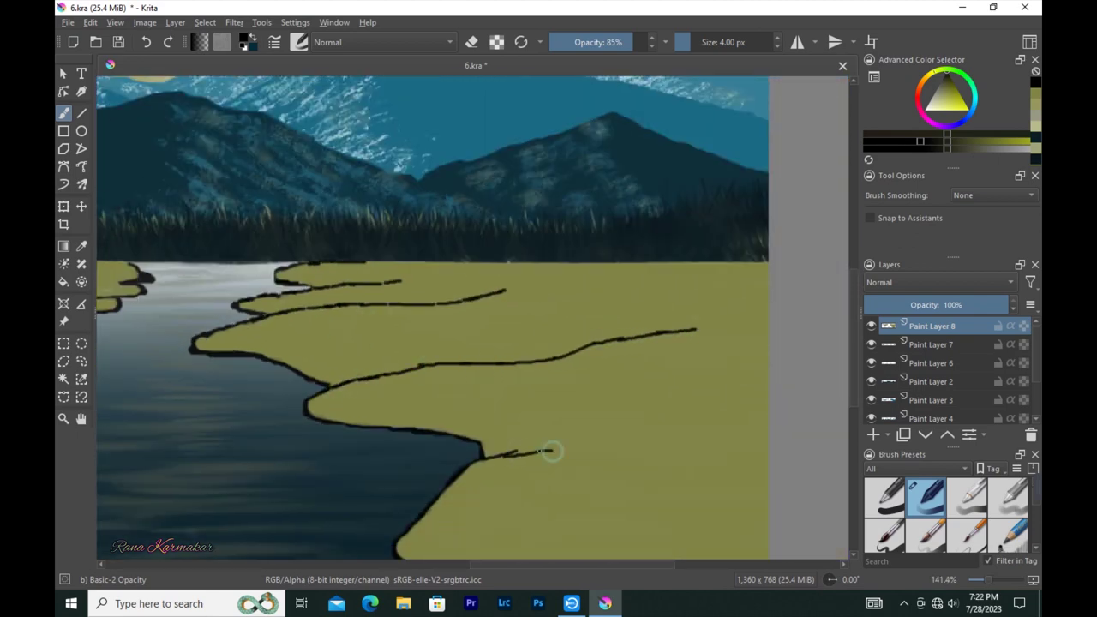
scroll(656, 340, "down", 1)
scroll(657, 340, "down", 1)
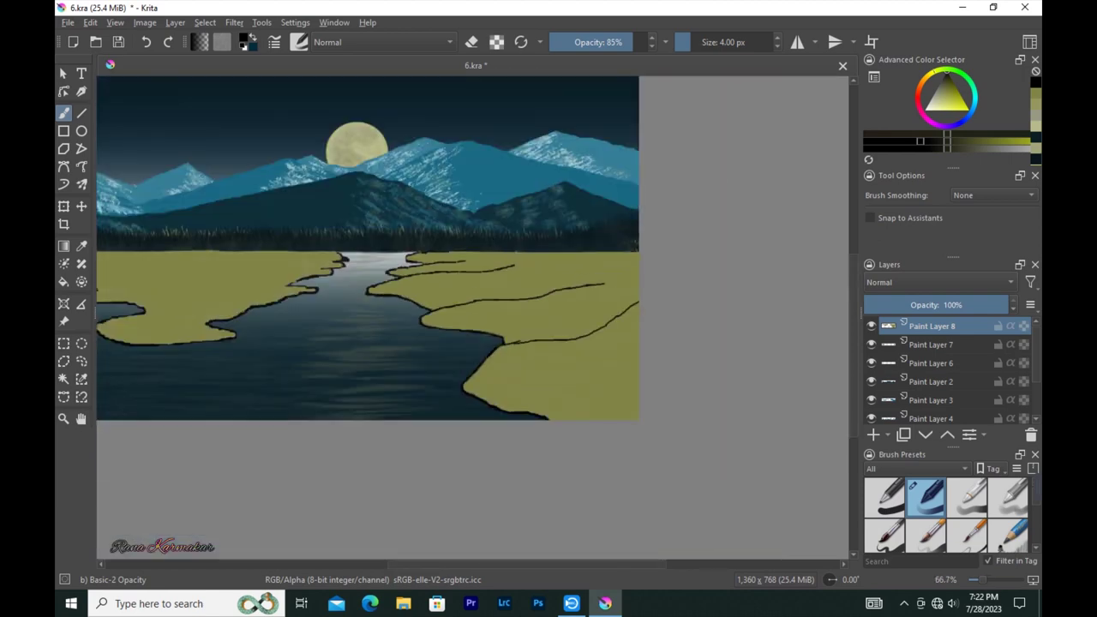
scroll(508, 306, "up", 1)
scroll(508, 307, "up", 1)
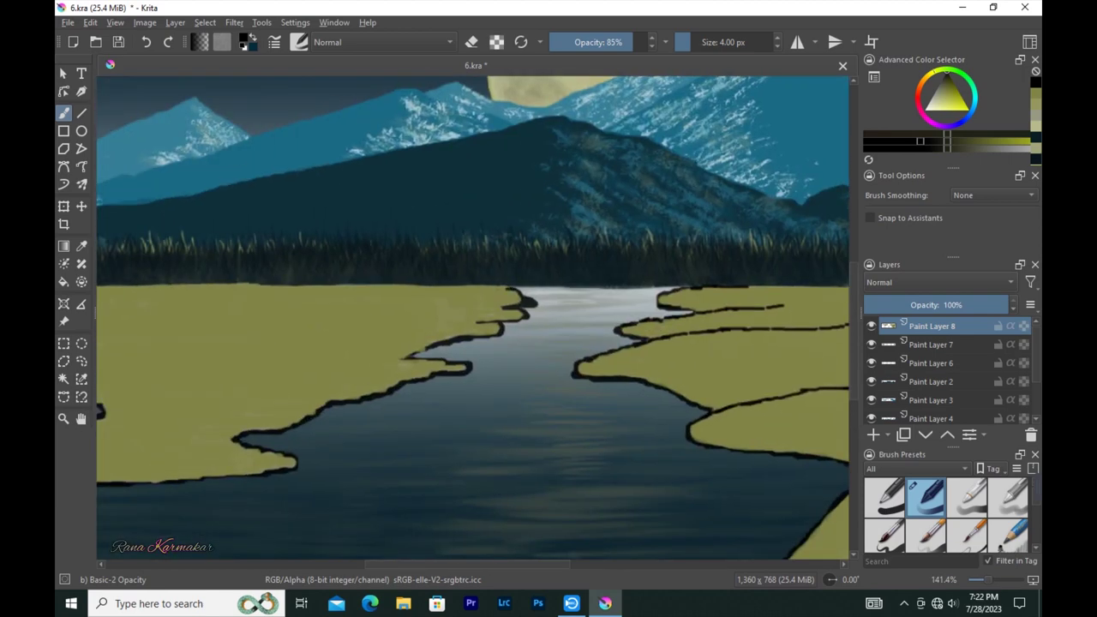
left_click_drag(405, 313, 495, 265)
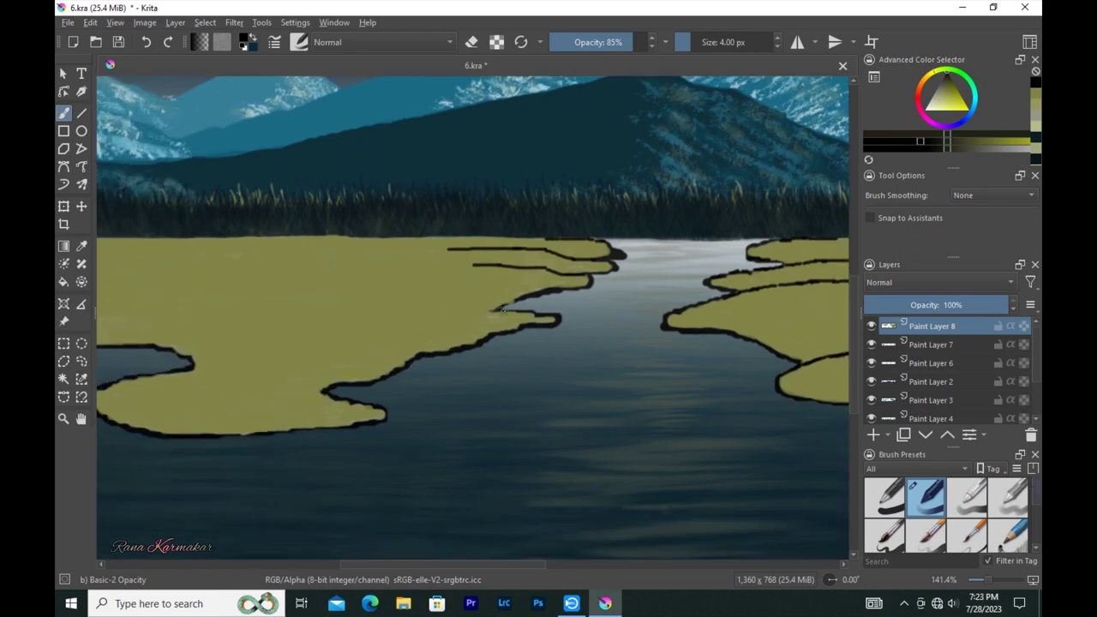
left_click_drag(515, 312, 577, 233)
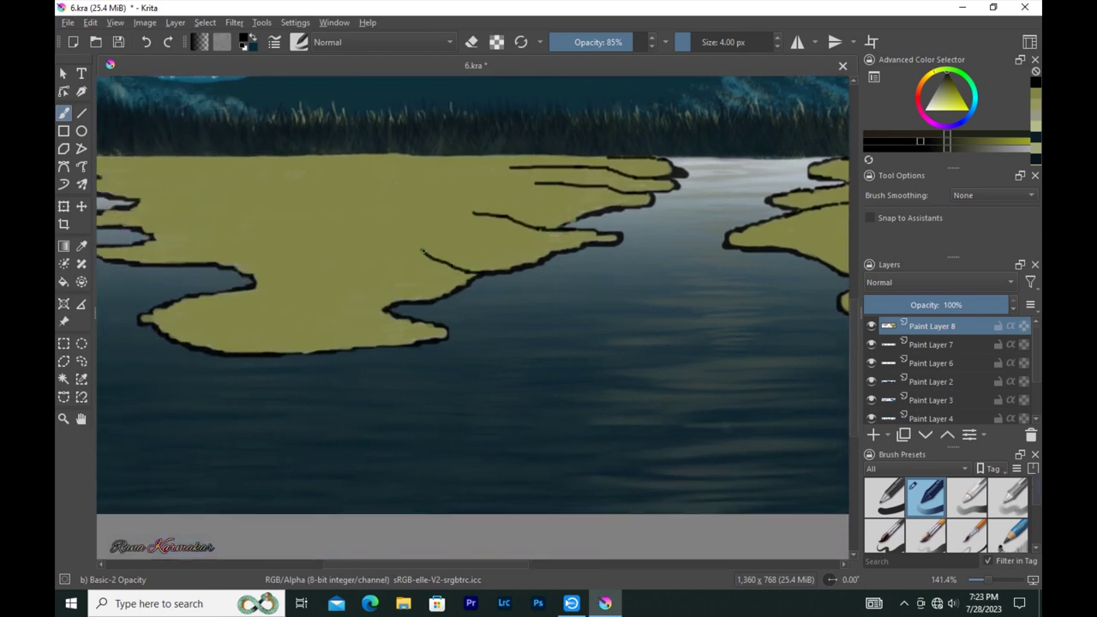
left_click_drag(421, 250, 478, 246)
left_click_drag(444, 306, 427, 301)
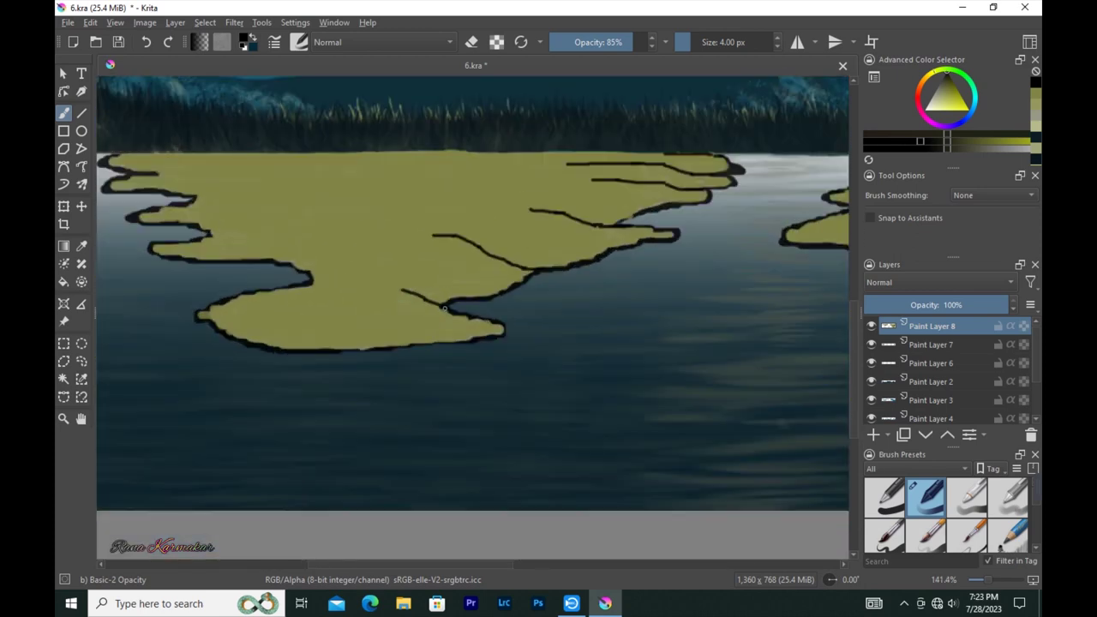
left_click_drag(295, 274, 408, 284)
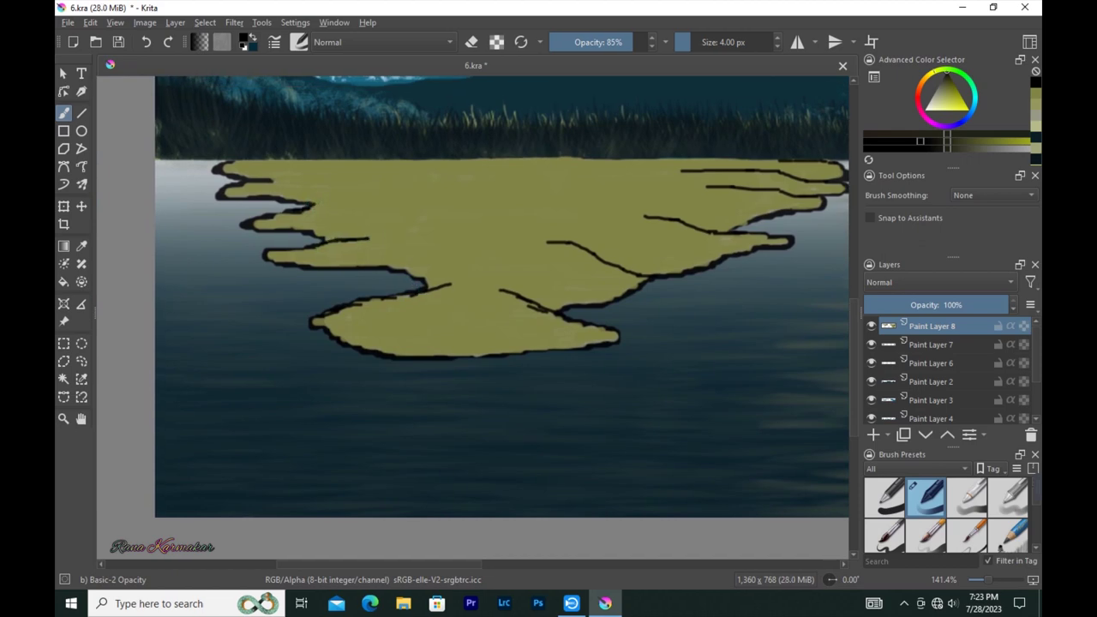
mouse_move(329, 175)
left_mouse_down()
mouse_move(299, 252)
mouse_move(391, 274)
left_mouse_up()
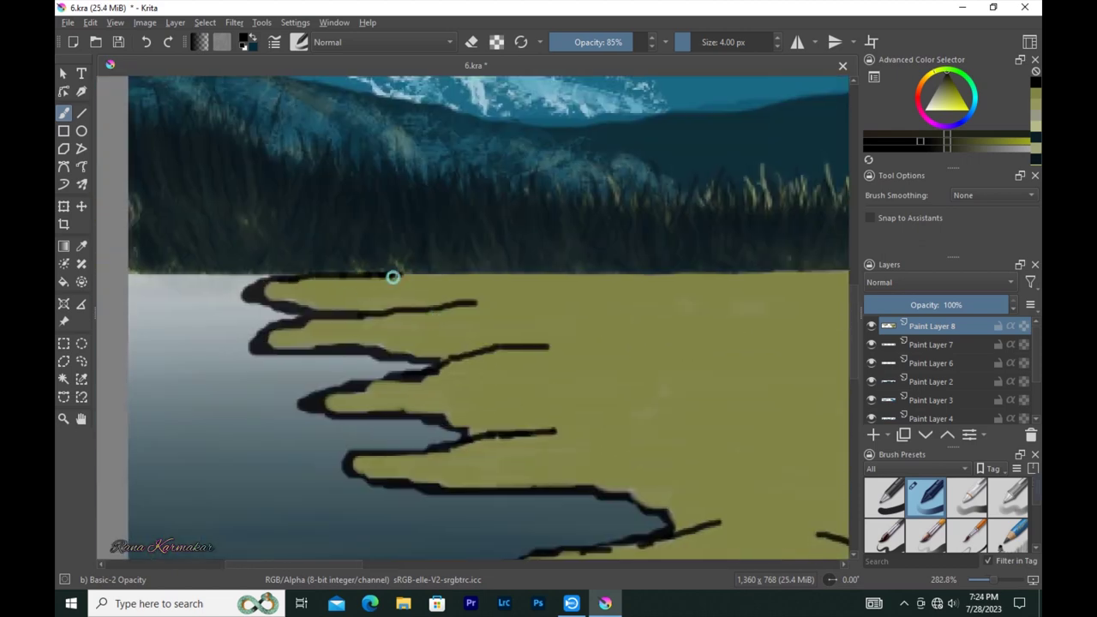
left_click_drag(316, 299, 217, 278)
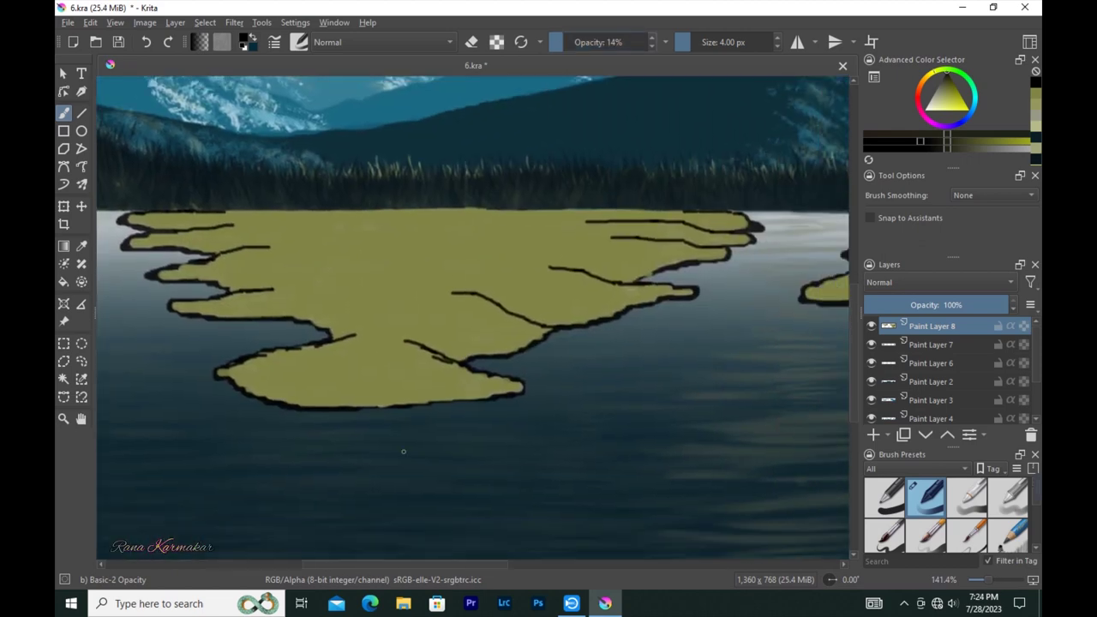
Step: Shade a thick dark edge along the underside of the left bank
mouse_move(303, 406)
left_mouse_down()
mouse_move(480, 393)
mouse_move(287, 397)
mouse_move(522, 386)
mouse_move(294, 395)
mouse_move(242, 370)
left_mouse_up()
left_click_drag(328, 404, 486, 391)
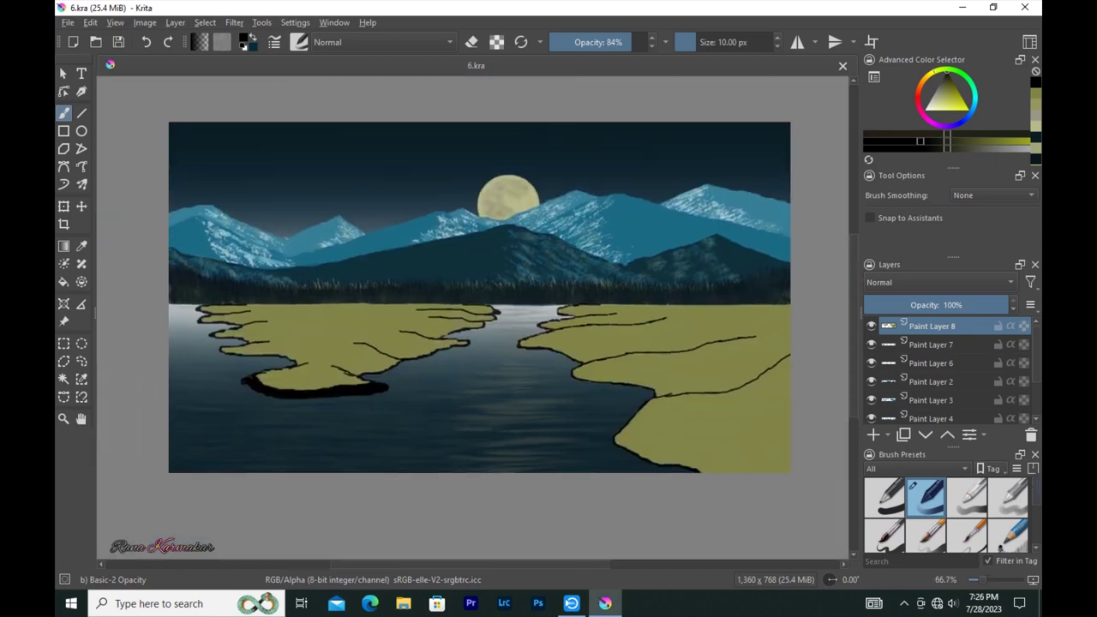
key("minus")
key("bracketright")
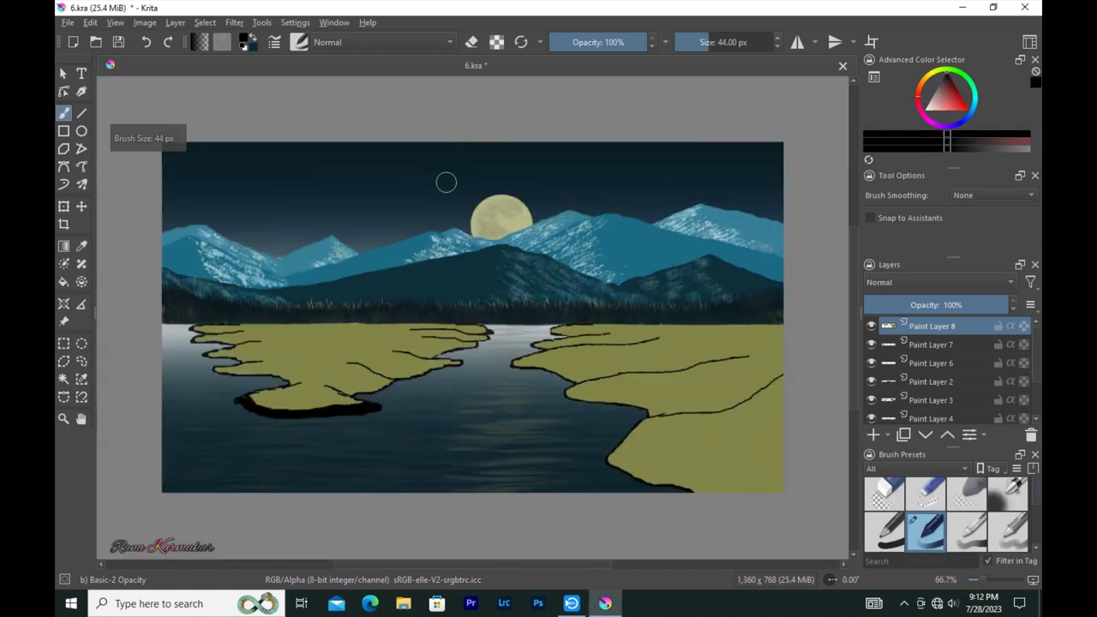
Step: Set opacity to 15% and switch to the ENV Paint Break Brush at about 8 px
key("bracketleft")
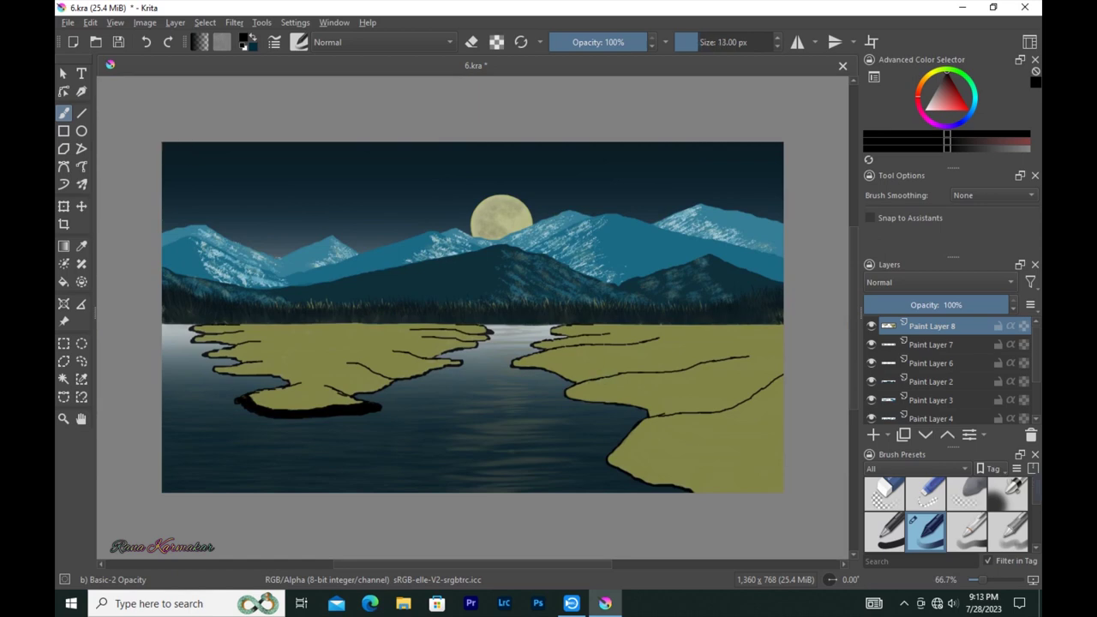
left_click(564, 42)
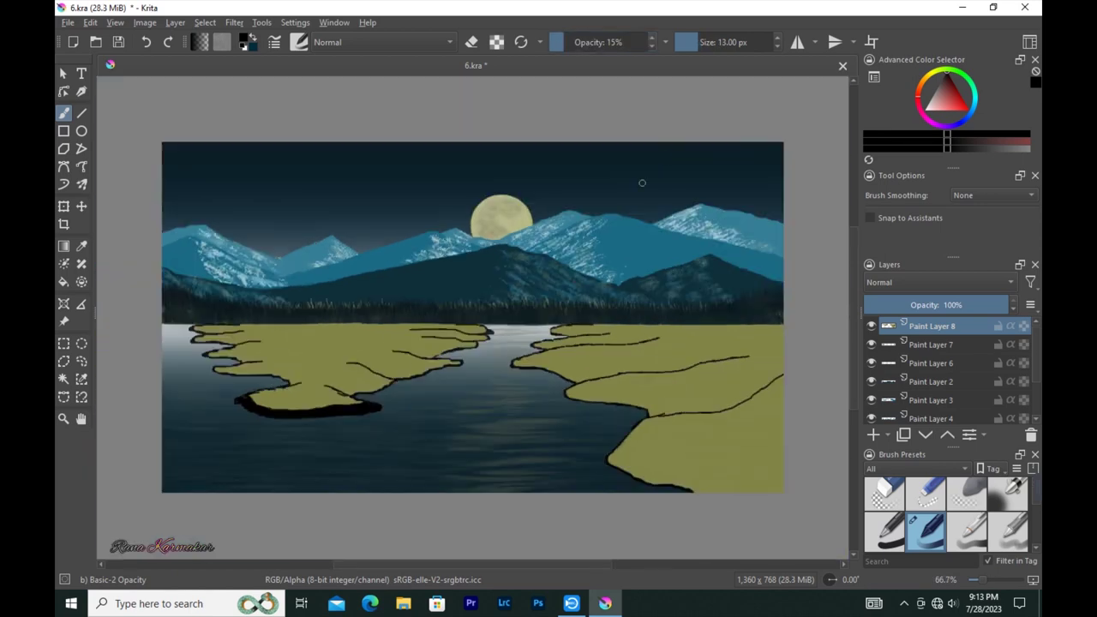
left_click(299, 42)
left_click(402, 66)
left_click(379, 135)
left_click(274, 42)
key("Escape")
key("bracketleft")
key("bracketleft")
key("bracketleft")
scroll(588, 346, "up", 3)
key("bracketleft")
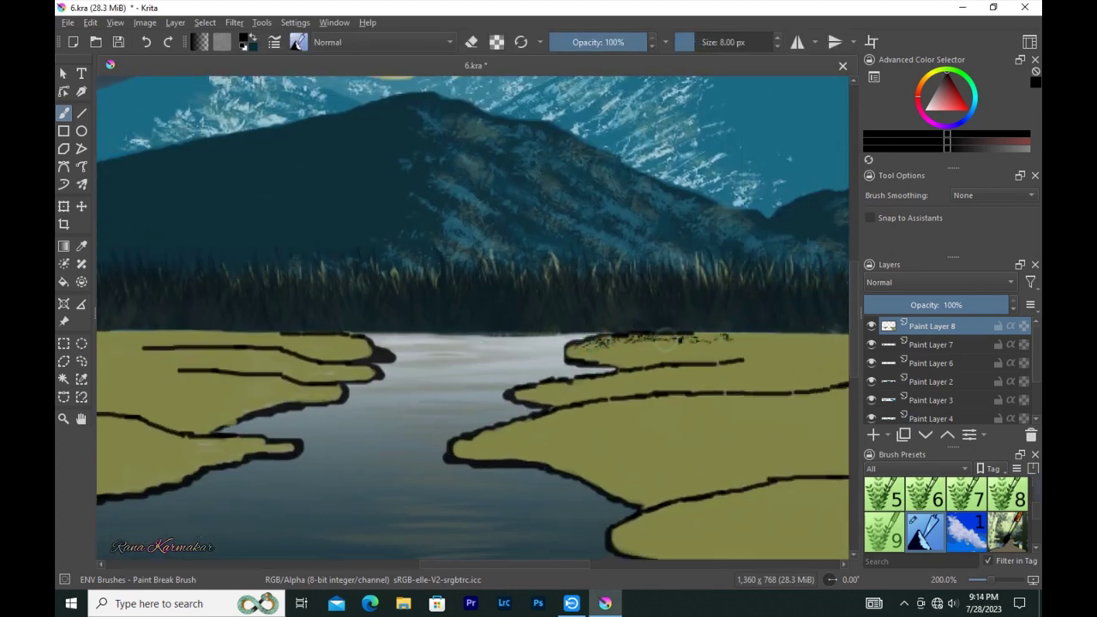
scroll(562, 349, "up", 1)
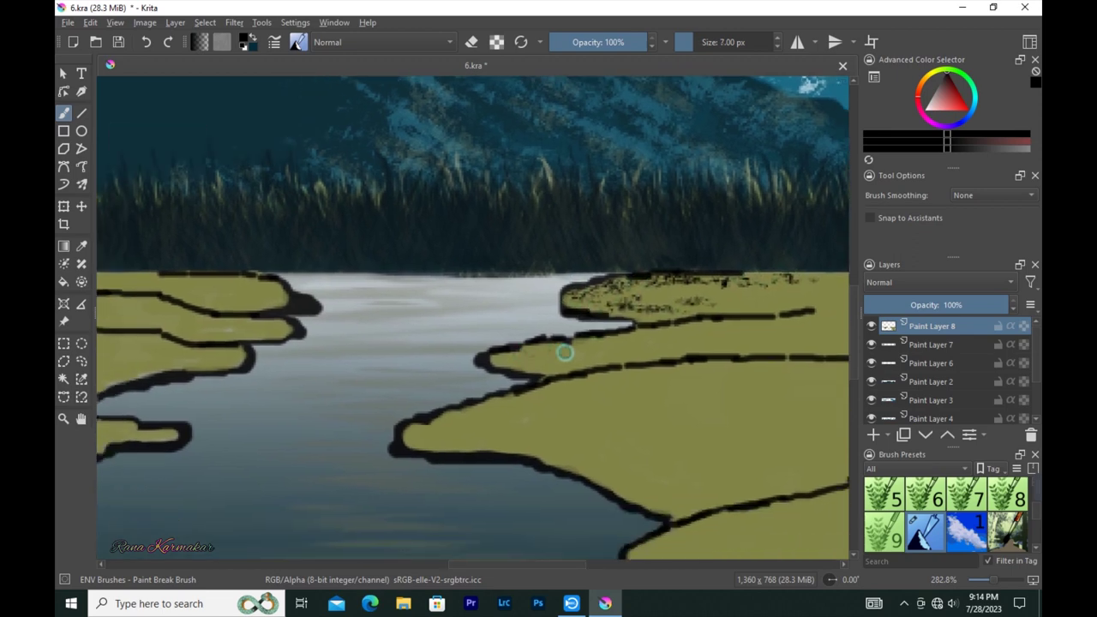
Step: Add broken dark texture along the right bank's ledge shorelines
left_click_drag(539, 352, 656, 333)
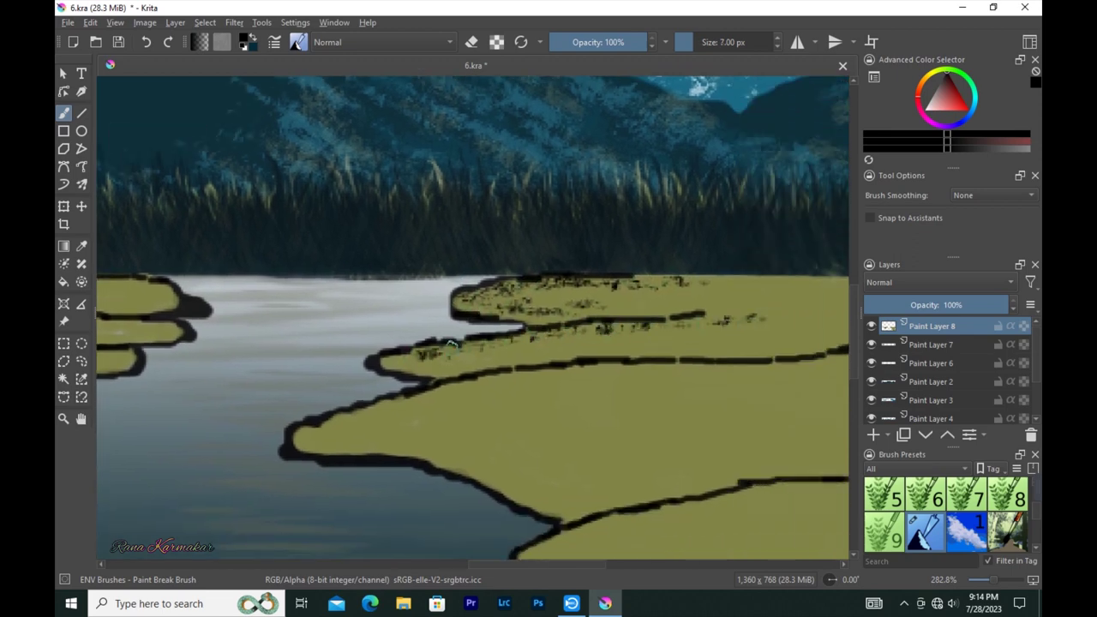
mouse_move(515, 353)
left_mouse_down()
mouse_move(478, 374)
mouse_move(584, 405)
left_mouse_up()
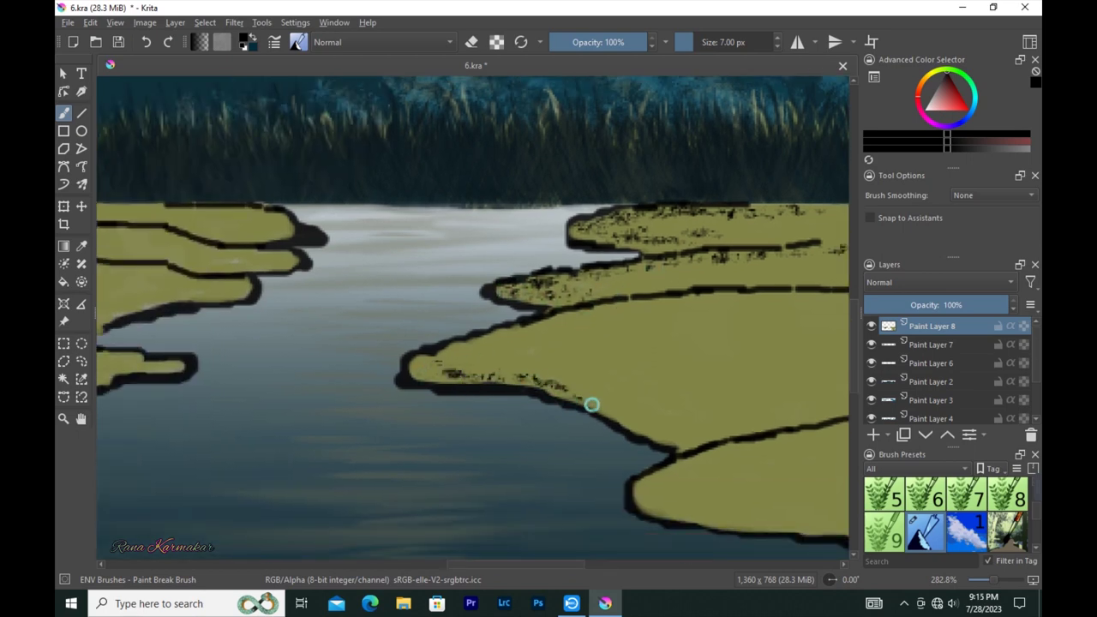
left_click_drag(654, 481, 483, 333)
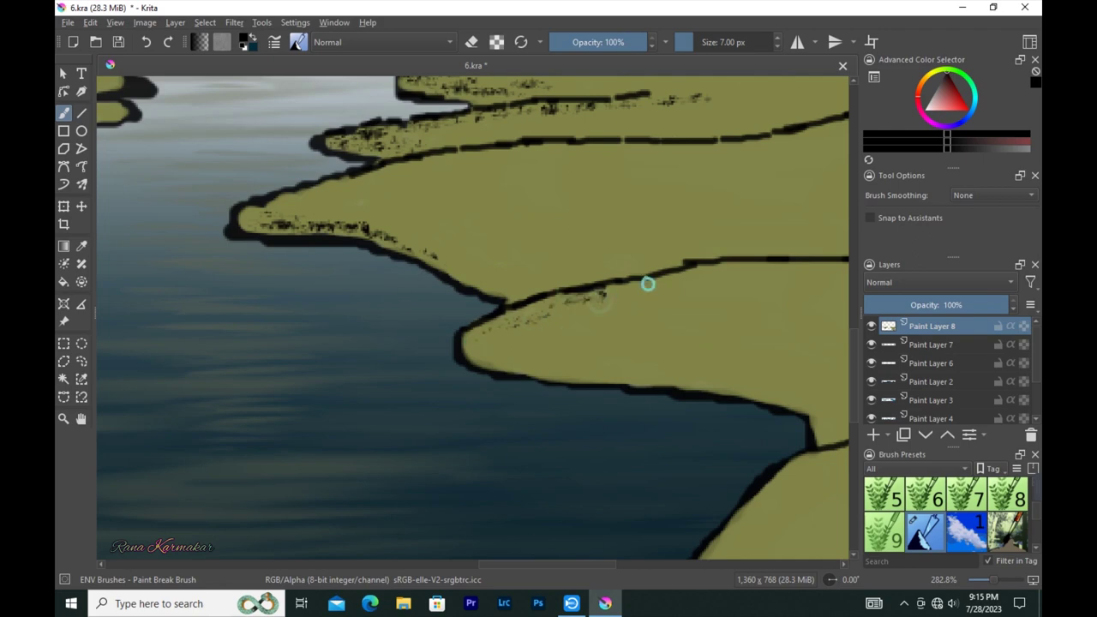
left_click(298, 42)
left_click(521, 92)
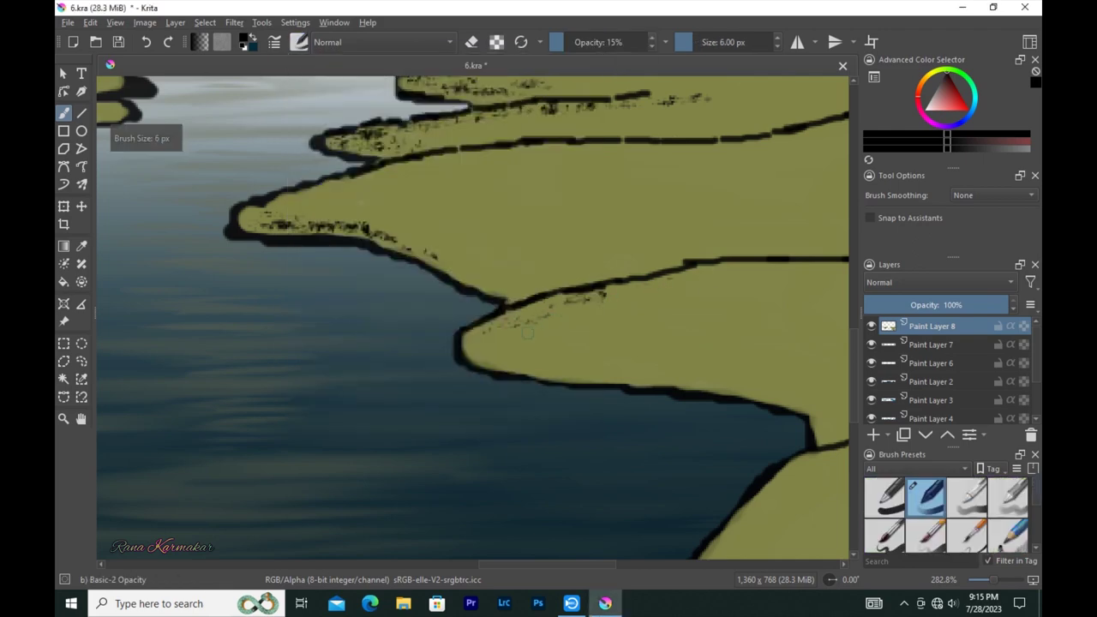
Step: Darken the shoreline and tip of the right bank's ledge
left_click_drag(551, 324, 629, 359)
mouse_move(455, 265)
left_mouse_down()
mouse_move(337, 250)
mouse_move(414, 260)
left_mouse_up()
mouse_move(334, 244)
left_mouse_down()
mouse_move(485, 270)
mouse_move(480, 255)
mouse_move(554, 308)
mouse_move(542, 293)
left_mouse_up()
mouse_move(457, 263)
left_mouse_down()
mouse_move(334, 244)
mouse_move(414, 227)
left_mouse_up()
mouse_move(356, 255)
left_mouse_down()
mouse_move(350, 242)
mouse_move(460, 197)
mouse_move(570, 181)
mouse_move(424, 240)
mouse_move(629, 311)
mouse_move(431, 260)
mouse_move(403, 234)
mouse_move(685, 177)
mouse_move(558, 179)
mouse_move(776, 155)
mouse_move(380, 208)
mouse_move(420, 257)
mouse_move(509, 311)
mouse_move(480, 304)
left_mouse_up()
key("]")
key("]")
key("[")
key("[")
key("[")
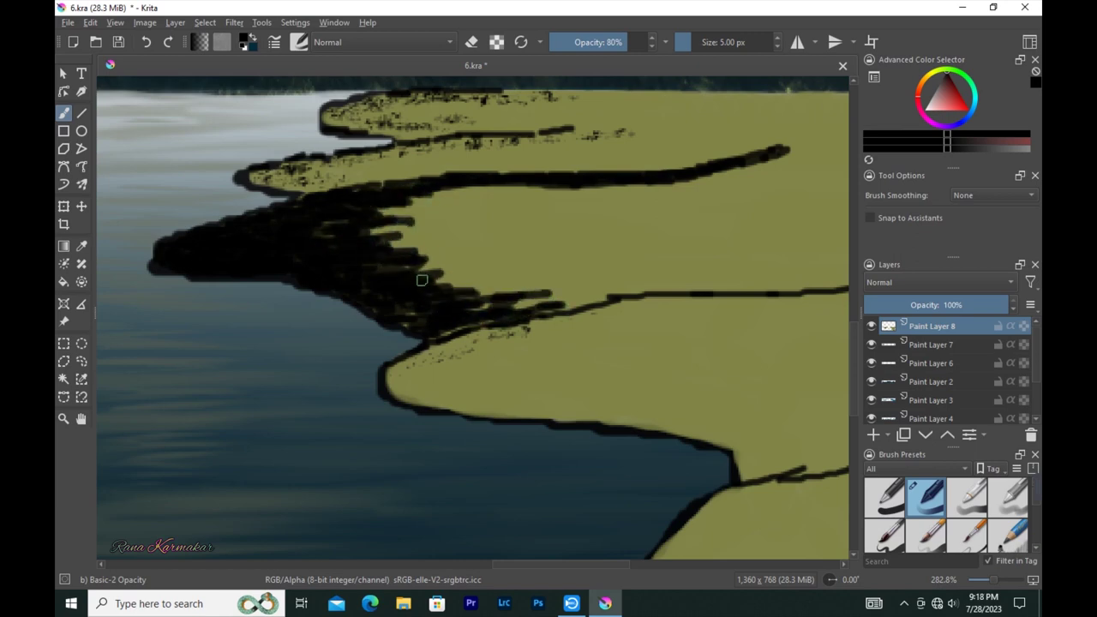
Step: Shade the lower and upper shoreline edges and thicken the thin spit
mouse_move(421, 280)
left_mouse_down()
mouse_move(534, 284)
mouse_move(343, 235)
mouse_move(406, 294)
mouse_move(349, 299)
left_mouse_up()
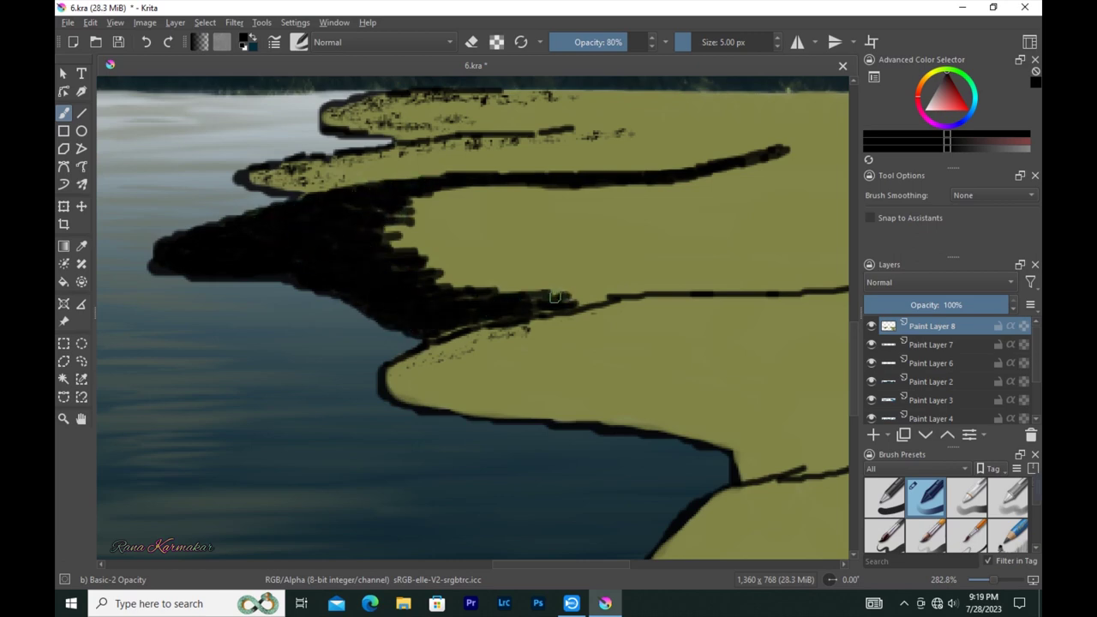
mouse_move(373, 251)
left_mouse_down()
mouse_move(429, 201)
mouse_move(399, 216)
mouse_move(428, 270)
mouse_move(582, 290)
mouse_move(552, 289)
left_mouse_up()
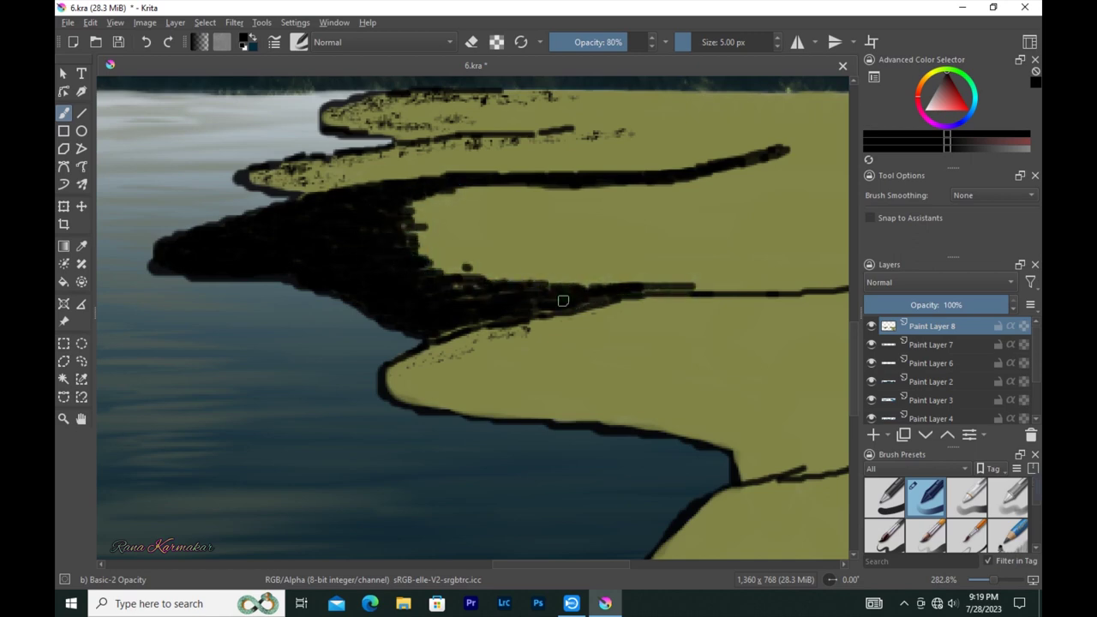
scroll(272, 270, "up", 3)
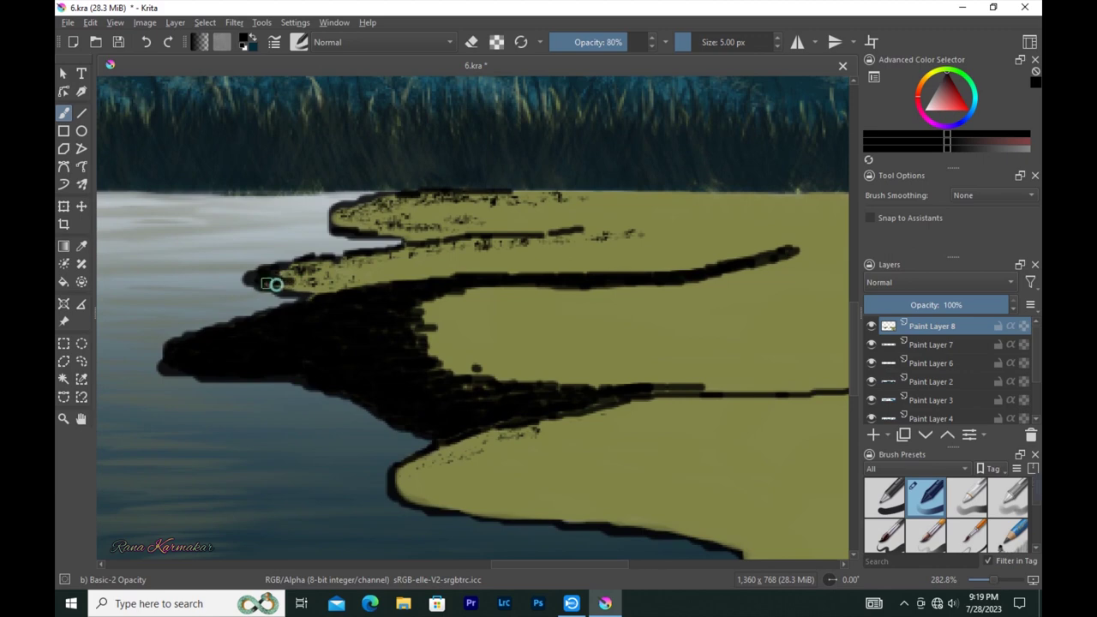
left_click_drag(324, 289, 420, 276)
left_click_drag(273, 273, 558, 240)
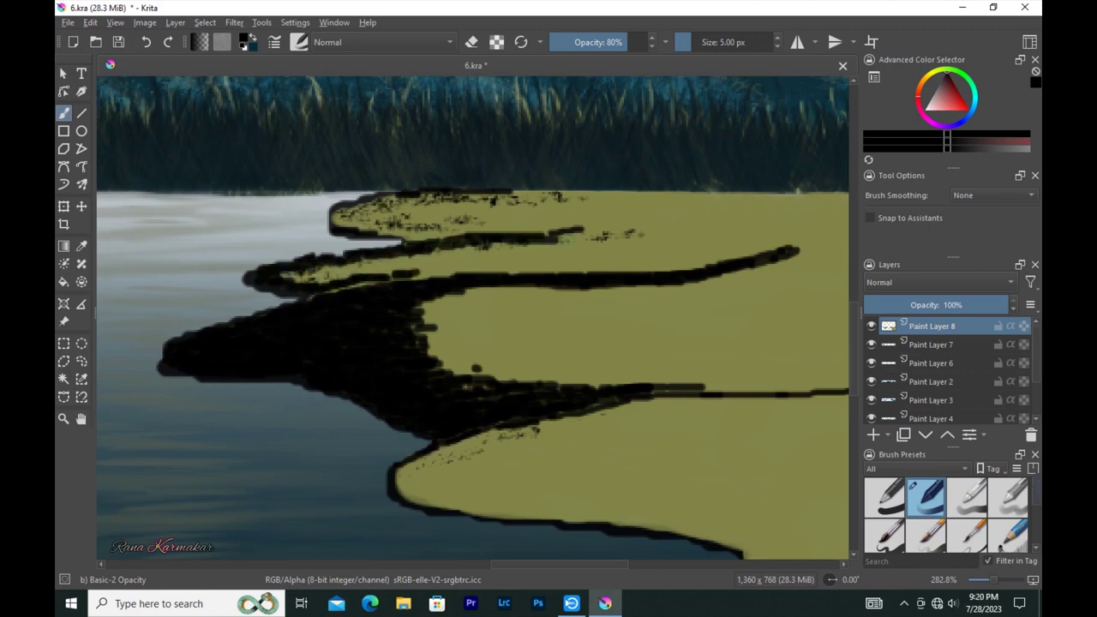
mouse_move(303, 282)
left_mouse_down()
mouse_move(312, 271)
mouse_move(332, 277)
left_mouse_up()
mouse_move(391, 256)
left_mouse_down()
mouse_move(503, 245)
mouse_move(475, 262)
mouse_move(375, 264)
left_mouse_up()
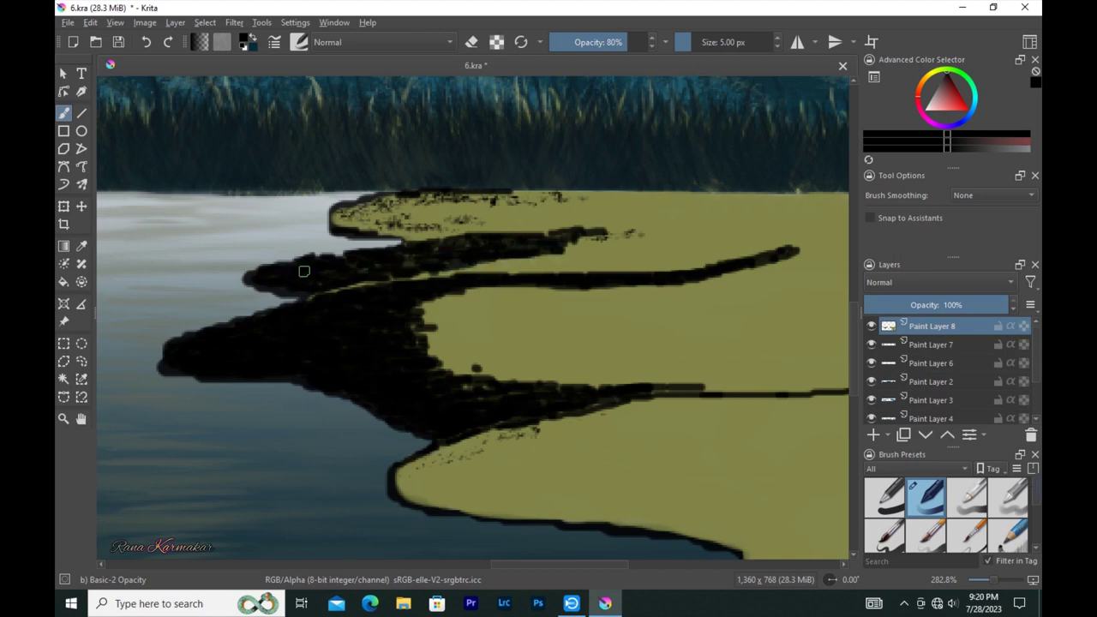
scroll(303, 270, "down", 5)
scroll(304, 271, "up", 5)
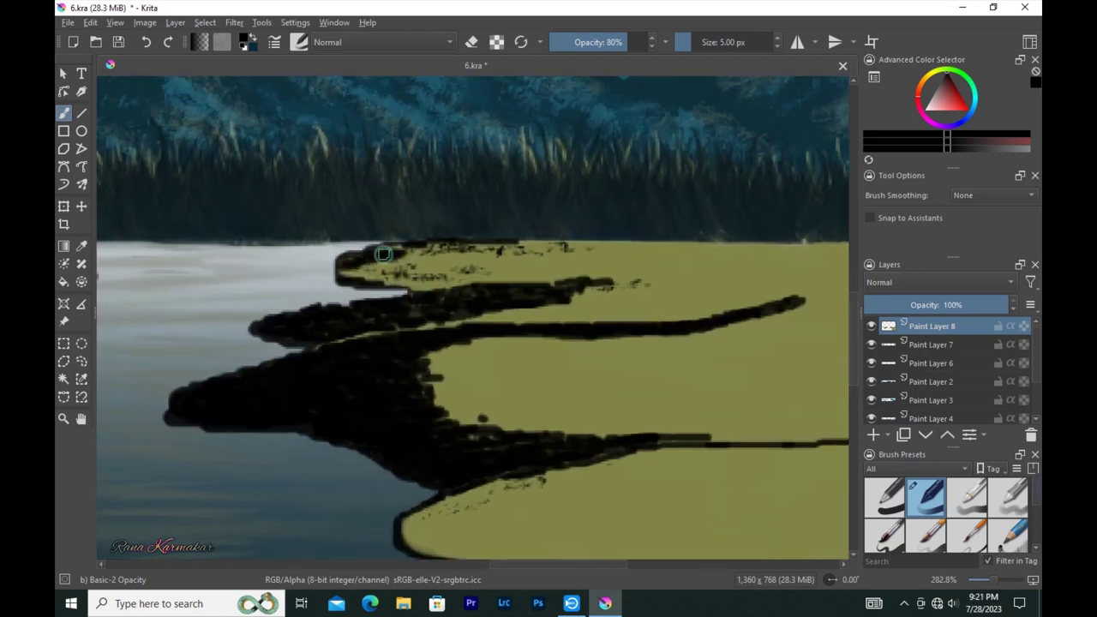
Step: Darken the upper spit's top edge and thicken the middle spit's edge
left_click_drag(365, 256, 510, 247)
mouse_move(379, 275)
left_mouse_down()
mouse_move(423, 287)
mouse_move(434, 260)
mouse_move(557, 246)
mouse_move(347, 256)
mouse_move(711, 247)
left_mouse_up()
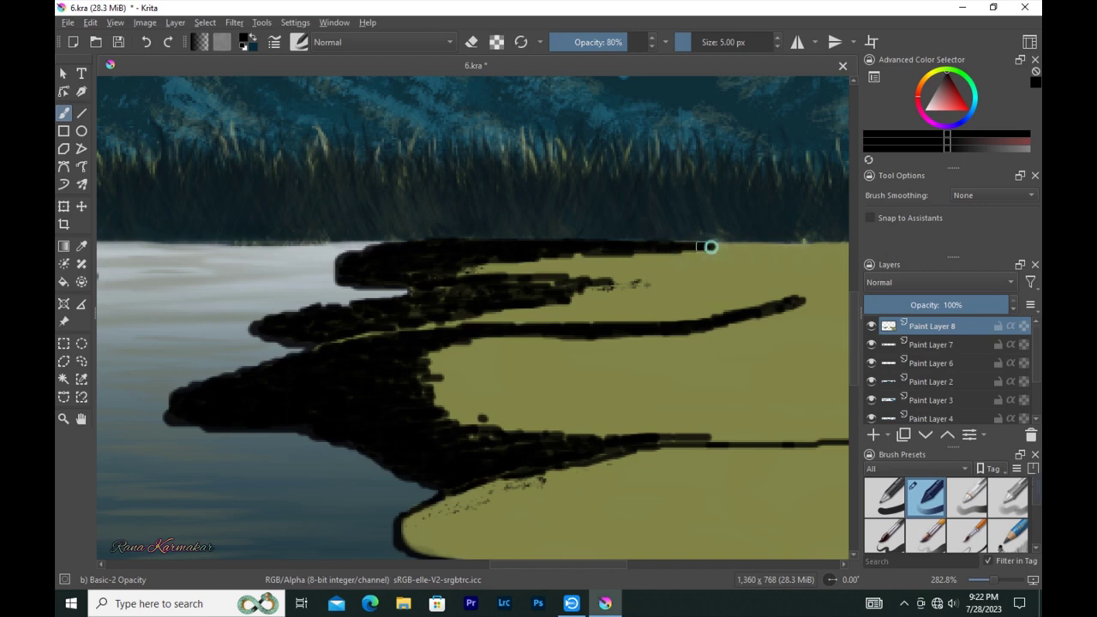
left_click_drag(445, 298, 621, 281)
left_click_drag(576, 400, 538, 278)
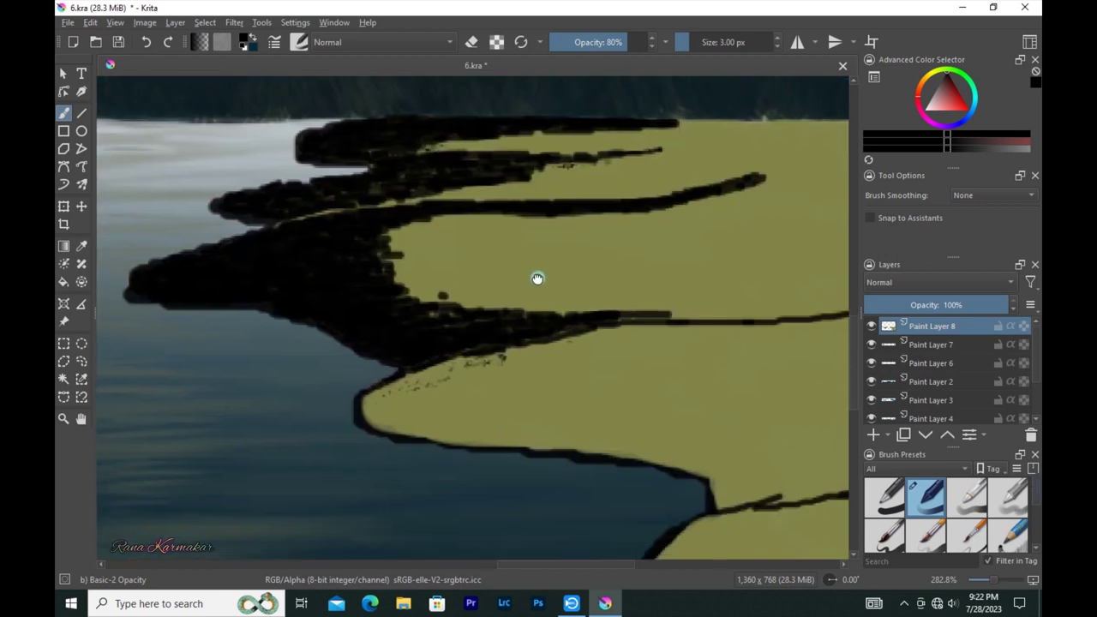
Step: At higher opacity and larger size, fill the lower spit and gaps with dark paint
left_click_drag(361, 403, 484, 444)
left_click(636, 42)
mouse_move(381, 411)
left_mouse_down()
mouse_move(679, 461)
mouse_move(735, 497)
left_mouse_up()
key("]")
mouse_move(404, 404)
left_mouse_down()
mouse_move(599, 332)
mouse_move(414, 423)
left_mouse_up()
key("]")
mouse_move(455, 394)
left_mouse_down()
mouse_move(600, 343)
mouse_move(716, 411)
mouse_move(553, 397)
left_mouse_up()
mouse_move(625, 343)
left_mouse_down()
mouse_move(426, 414)
mouse_move(632, 460)
mouse_move(588, 400)
mouse_move(401, 408)
left_mouse_up()
mouse_move(515, 368)
left_mouse_down()
mouse_move(622, 277)
mouse_move(434, 392)
mouse_move(500, 445)
mouse_move(754, 391)
mouse_move(578, 421)
mouse_move(392, 421)
mouse_move(549, 415)
mouse_move(605, 348)
mouse_move(636, 284)
left_mouse_up()
Step: Paint the lower right bank's spit edge solid black at full opacity
key("i")
key("1")
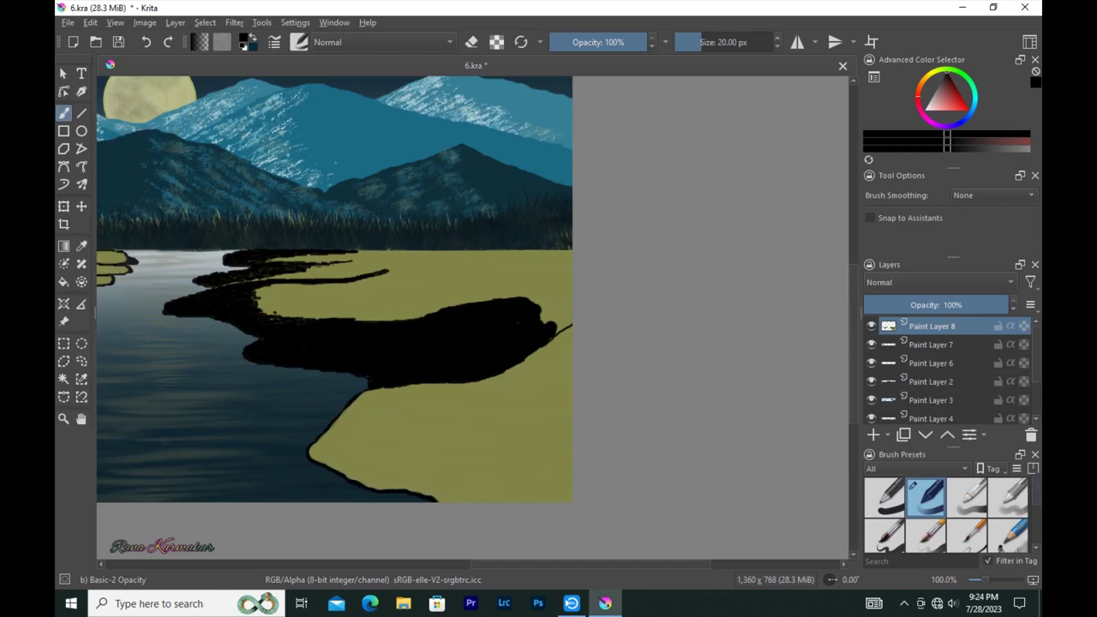
key("plus")
key("plus")
scroll(200, 443, "down", 3)
left_click_drag(201, 443, 322, 499)
mouse_move(245, 414)
left_mouse_down()
mouse_move(283, 368)
mouse_move(446, 314)
mouse_move(337, 385)
mouse_move(340, 485)
mouse_move(473, 355)
mouse_move(615, 188)
mouse_move(539, 221)
left_mouse_up()
key("bracketright")
key("bracketright")
key("bracketright")
scroll(434, 365, "down", 3)
key("bracketright")
key("bracketright")
Step: Pick the olive land colour and set brush opacity to 33%
key("bracketleft")
key("bracketleft")
key("minus")
key("minus")
key("minus")
left_click(549, 304, "ctrl")
key("bracketleft")
key("bracketleft")
key("bracketleft")
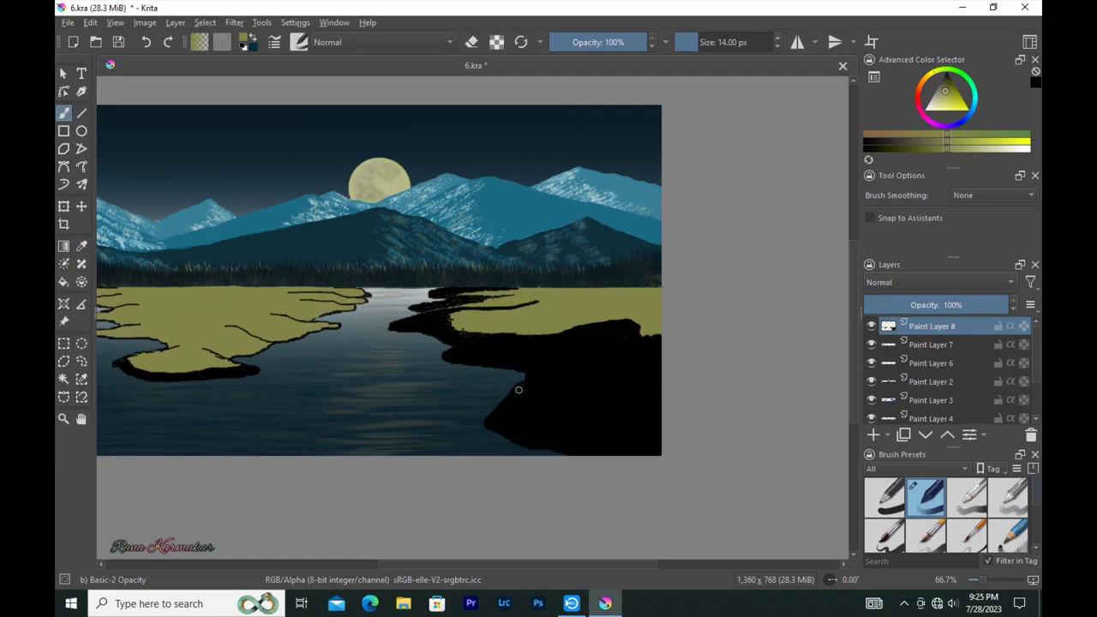
left_click(581, 43)
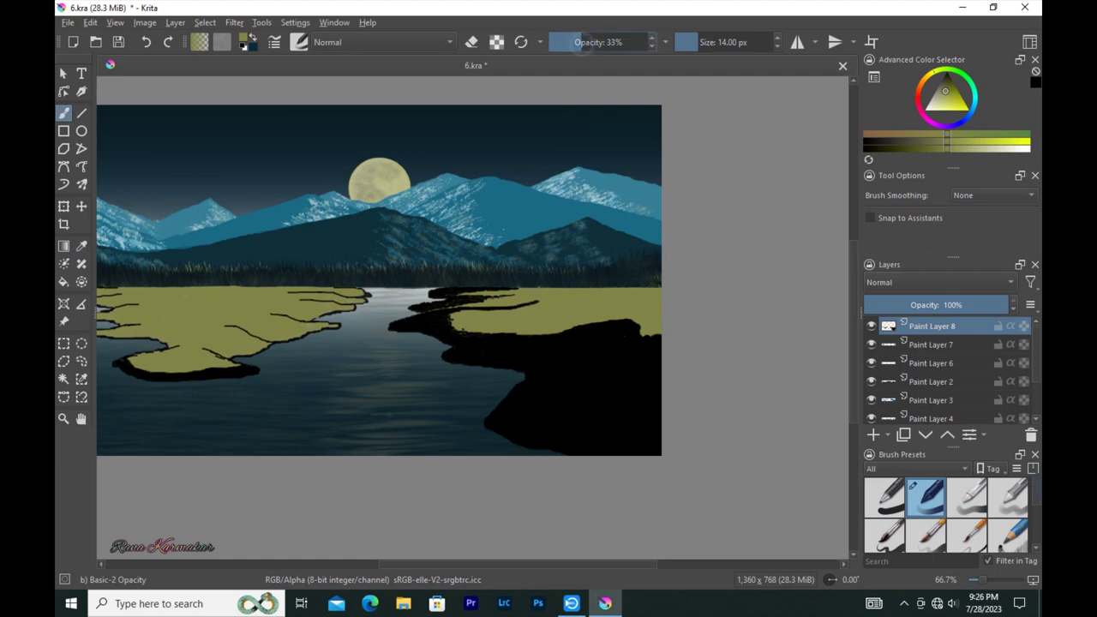
Step: Browse the brush presets and set the brush size to about 10 px
scroll(520, 394, "up", 1)
left_click(274, 42)
left_click(299, 42)
key("Escape")
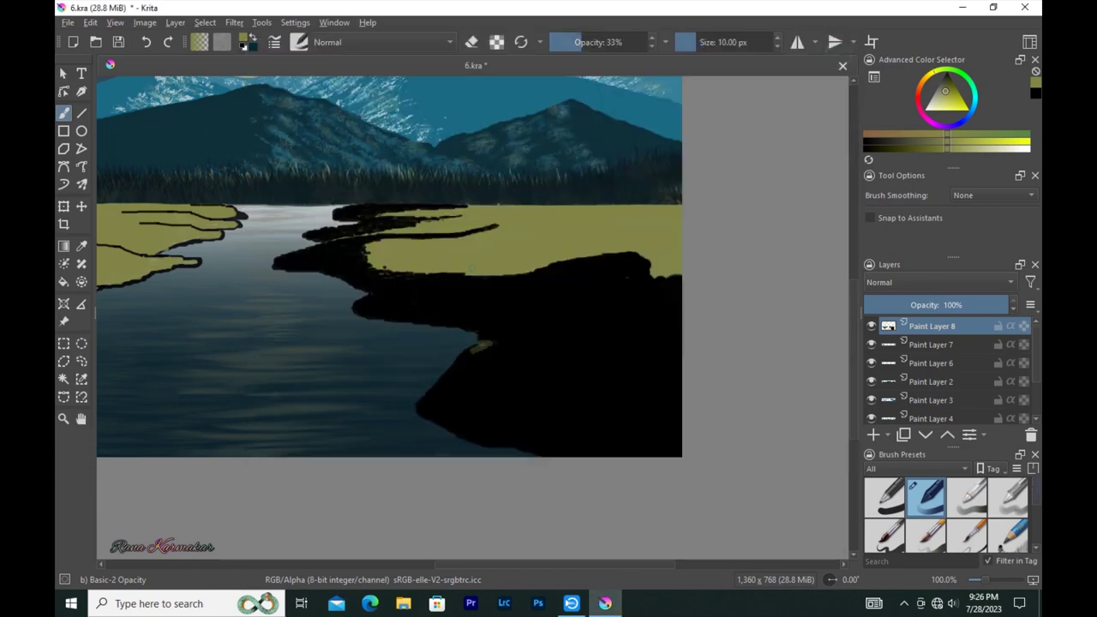
key("F6")
scroll(479, 257, "down", 5)
Step: With the ENV Paint Break Brush, speckle olive highlights down the rock and its right ridge
left_click(526, 307)
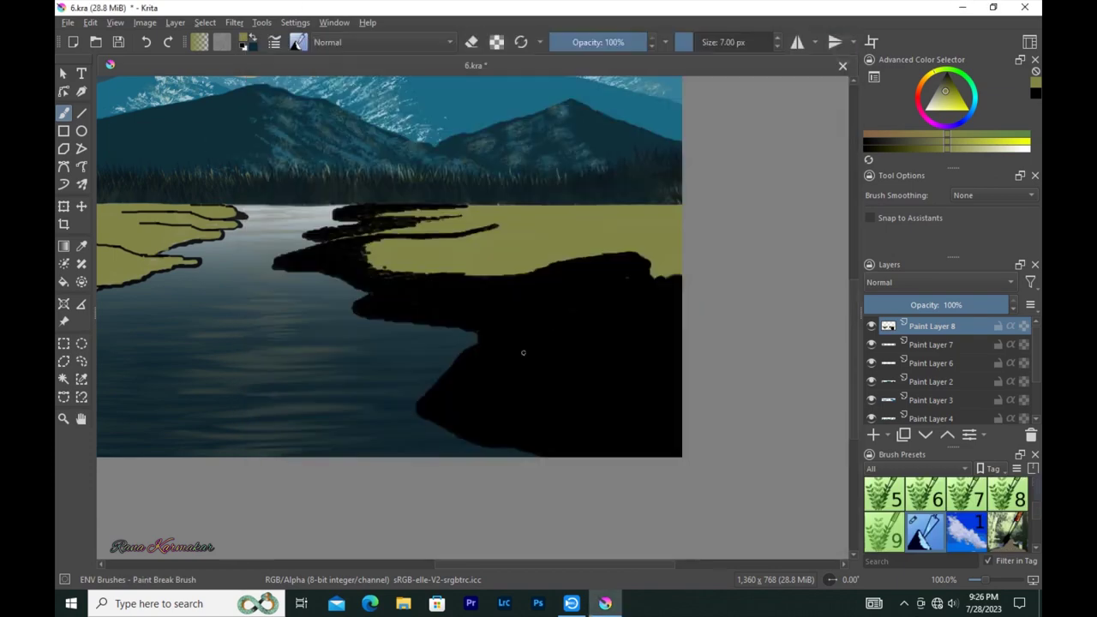
scroll(445, 377, "up", 3)
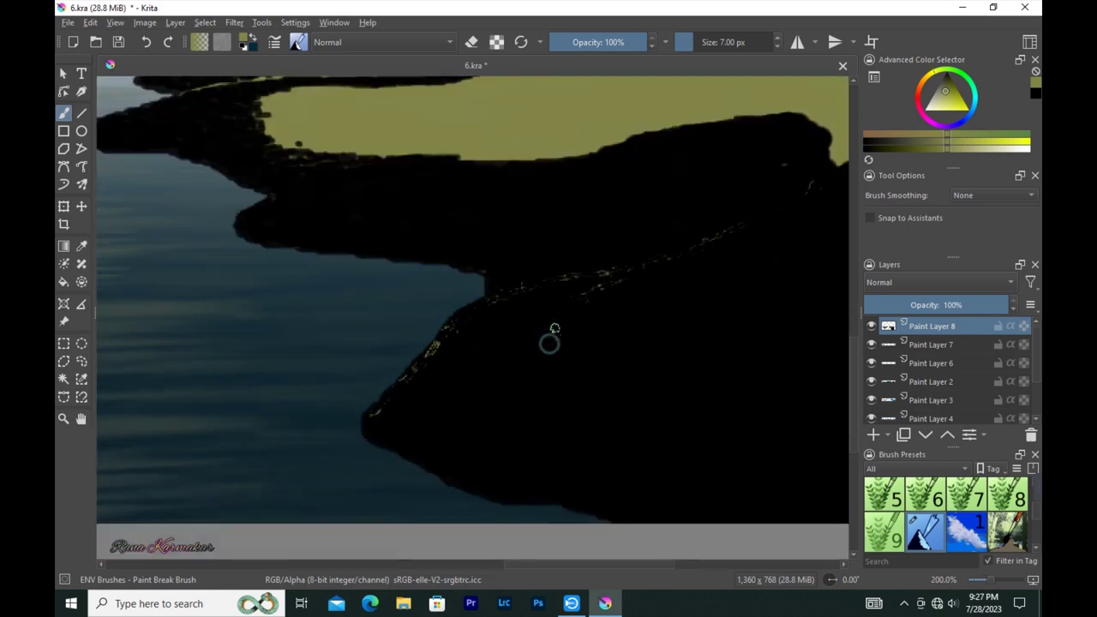
left_click_drag(526, 354, 494, 461)
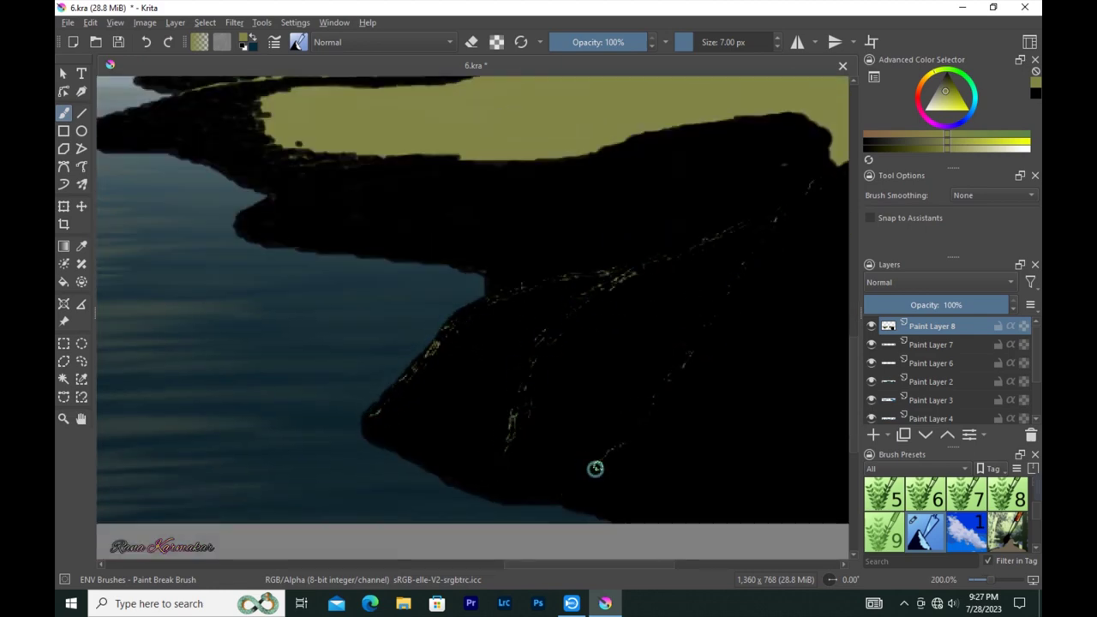
left_click_drag(513, 422, 534, 346)
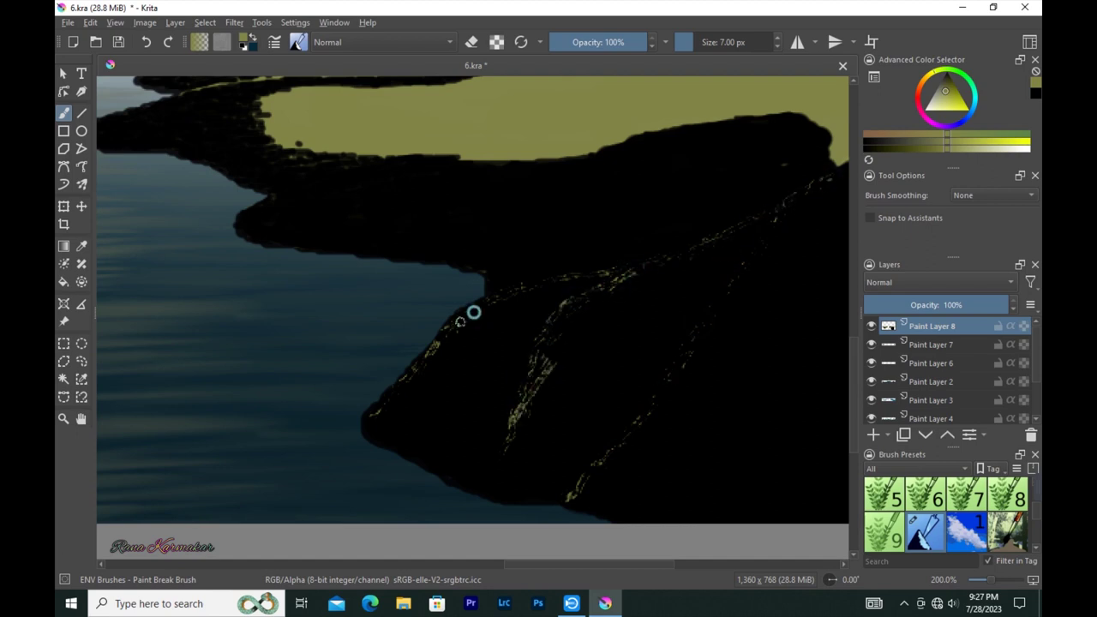
mouse_move(778, 216)
left_mouse_down()
mouse_move(656, 397)
mouse_move(783, 223)
mouse_move(590, 463)
mouse_move(609, 290)
left_mouse_up()
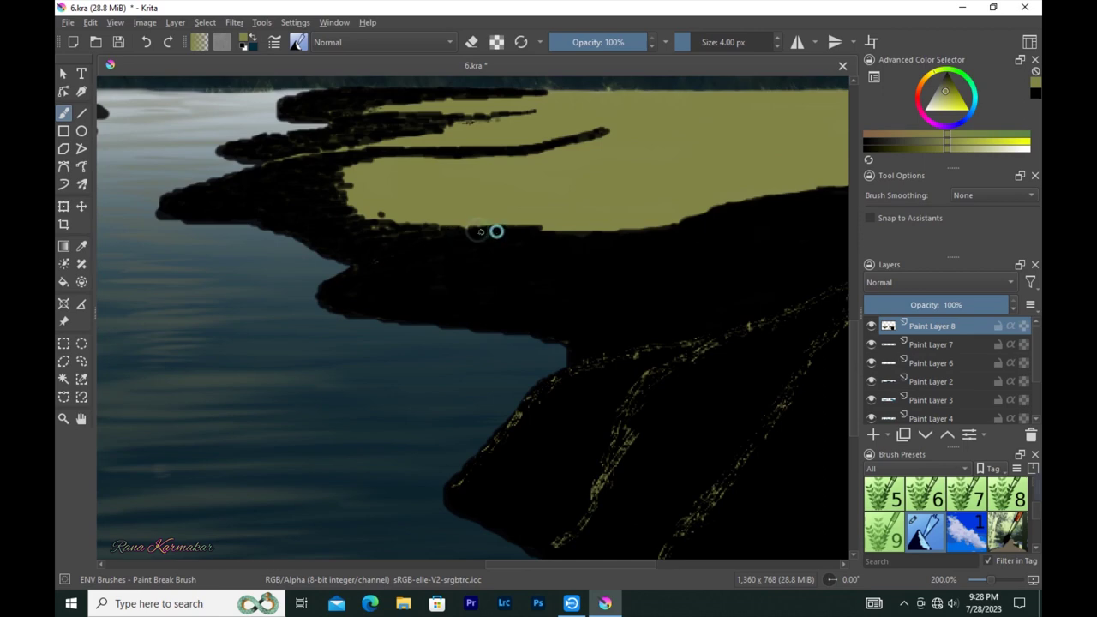
left_click_drag(526, 242, 505, 245)
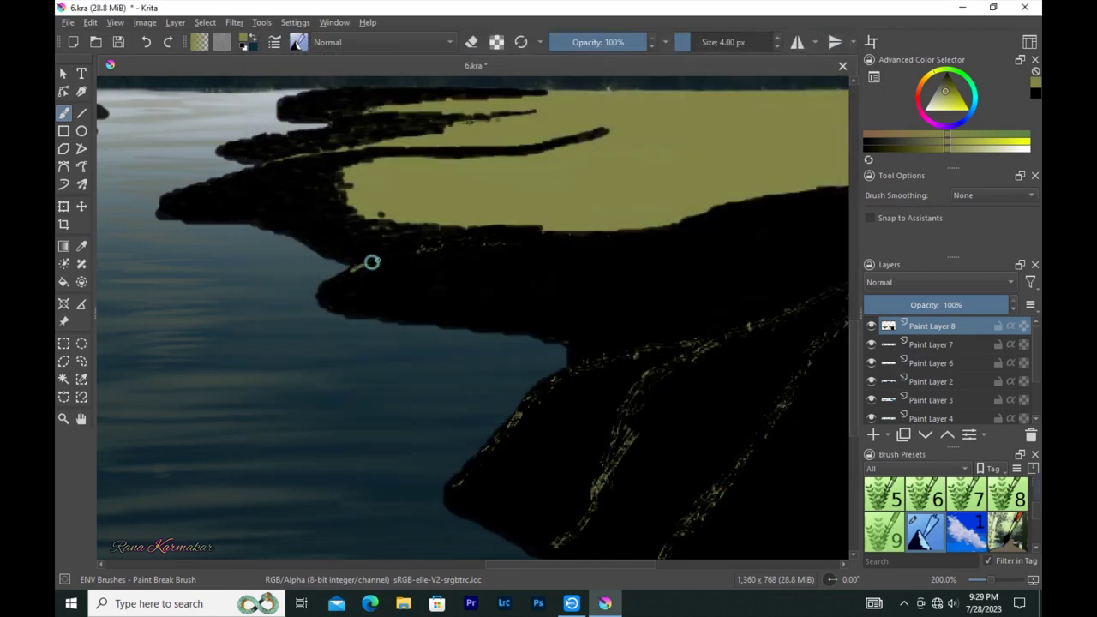
Step: Speckle olive highlights along the rock's upper and top ridge edges
left_click_drag(371, 262, 507, 237)
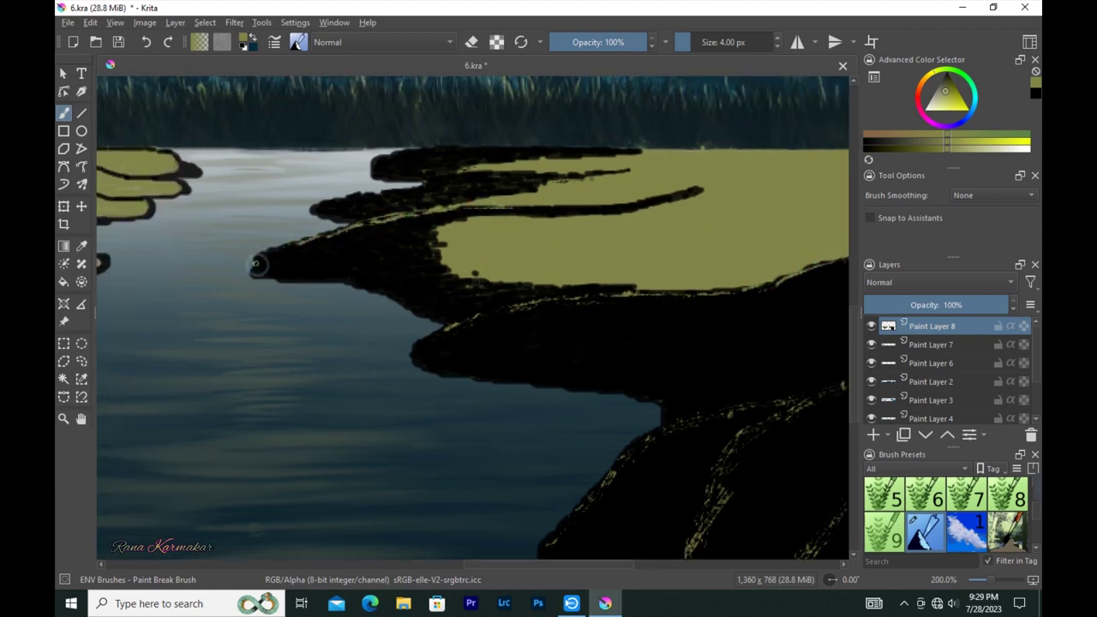
scroll(265, 255, "up", 2)
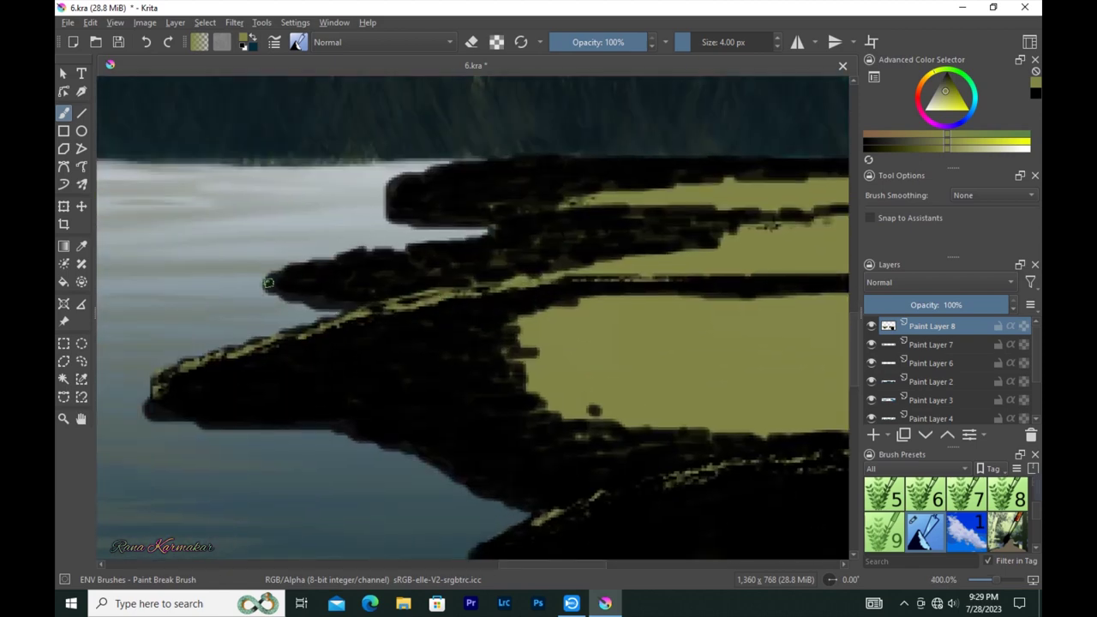
left_click_drag(370, 252, 480, 243)
left_click_drag(392, 203, 763, 160)
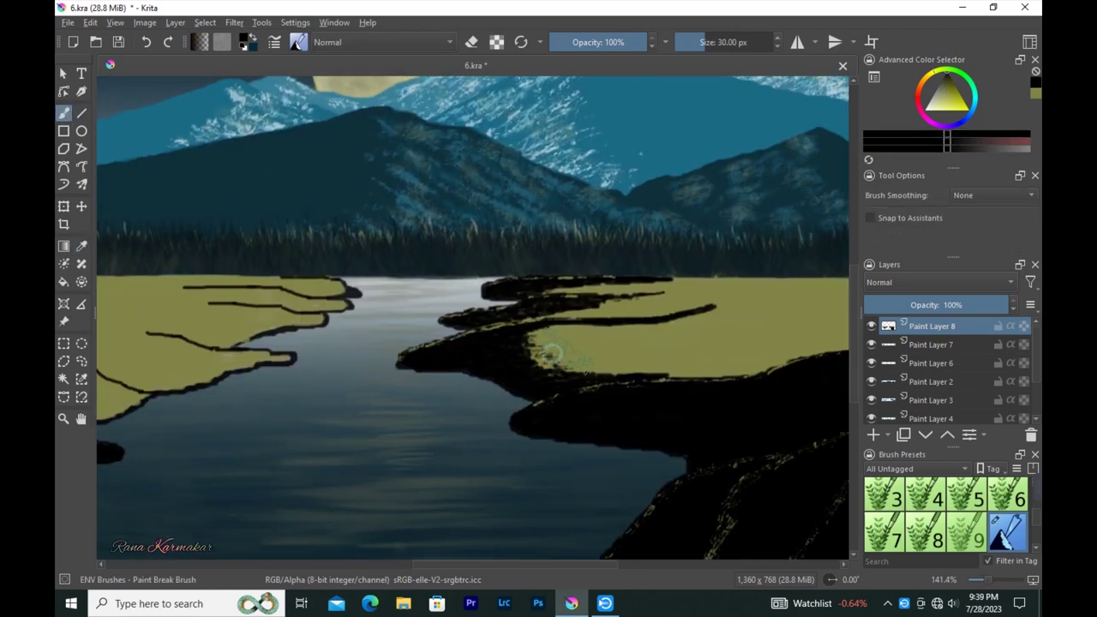
mouse_move(550, 326)
left_mouse_down()
mouse_move(566, 340)
mouse_move(676, 348)
mouse_move(788, 330)
mouse_move(711, 351)
mouse_move(717, 331)
mouse_move(725, 350)
mouse_move(591, 301)
left_mouse_up()
key("bracketleft")
key("F6")
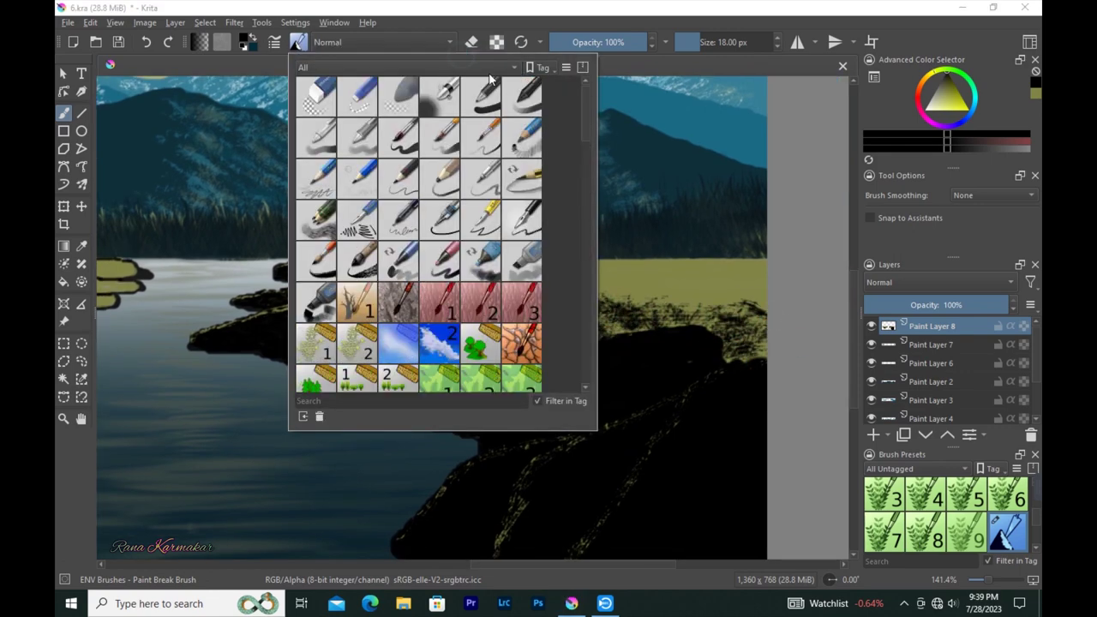
Step: Cover the upper right bank's shoreline band in black with the Basic-2 Opacity brush
left_click(485, 92)
left_click_drag(502, 264, 767, 261)
mouse_move(377, 265)
left_mouse_down()
mouse_move(524, 272)
mouse_move(403, 291)
left_mouse_up()
key("]")
mouse_move(566, 287)
left_mouse_down()
mouse_move(412, 297)
mouse_move(752, 284)
left_mouse_up()
key("]")
mouse_move(335, 311)
left_mouse_down()
mouse_move(726, 295)
mouse_move(357, 354)
mouse_move(768, 354)
left_mouse_up()
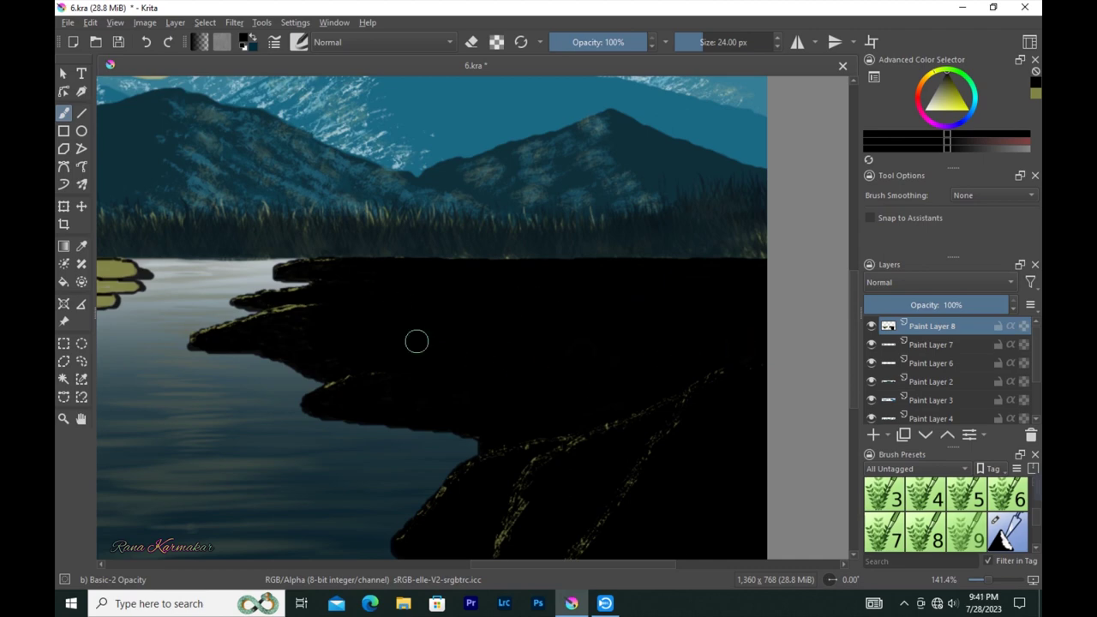
left_click_drag(368, 310, 461, 310)
Step: Trace olive highlight streaks along the shoreline edges with the Paint Break Brush at 4 px
left_click(299, 42)
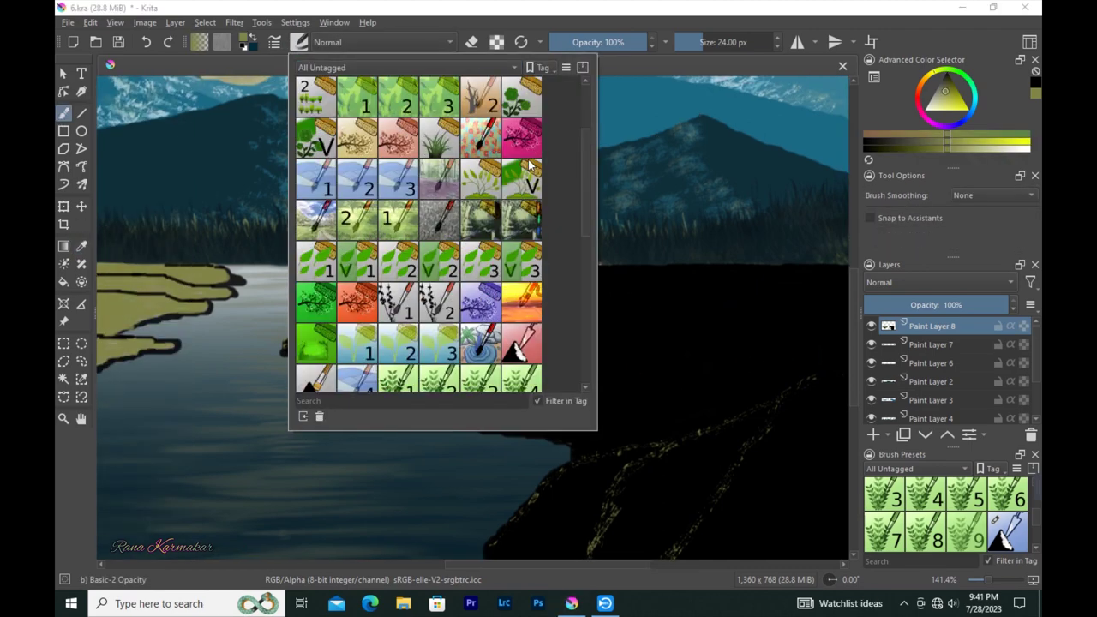
left_click(515, 118)
key("Escape")
mouse_move(546, 367)
left_mouse_down()
mouse_move(461, 338)
mouse_move(767, 286)
left_mouse_up()
left_click_drag(405, 513, 756, 336)
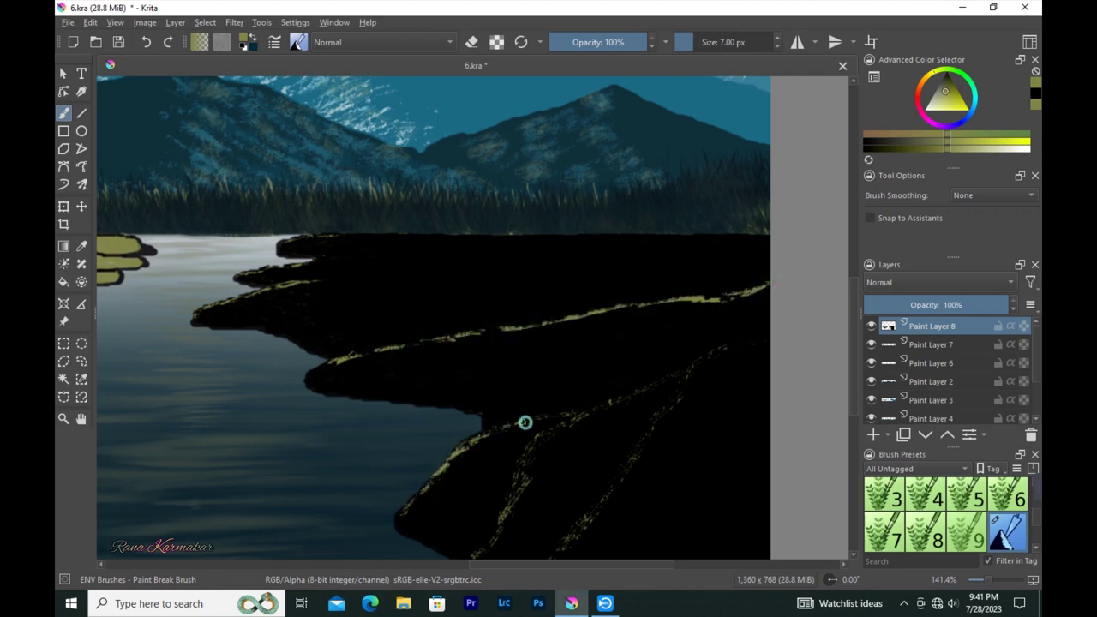
scroll(504, 449, "down", 3)
key("[")
key("[")
key("[")
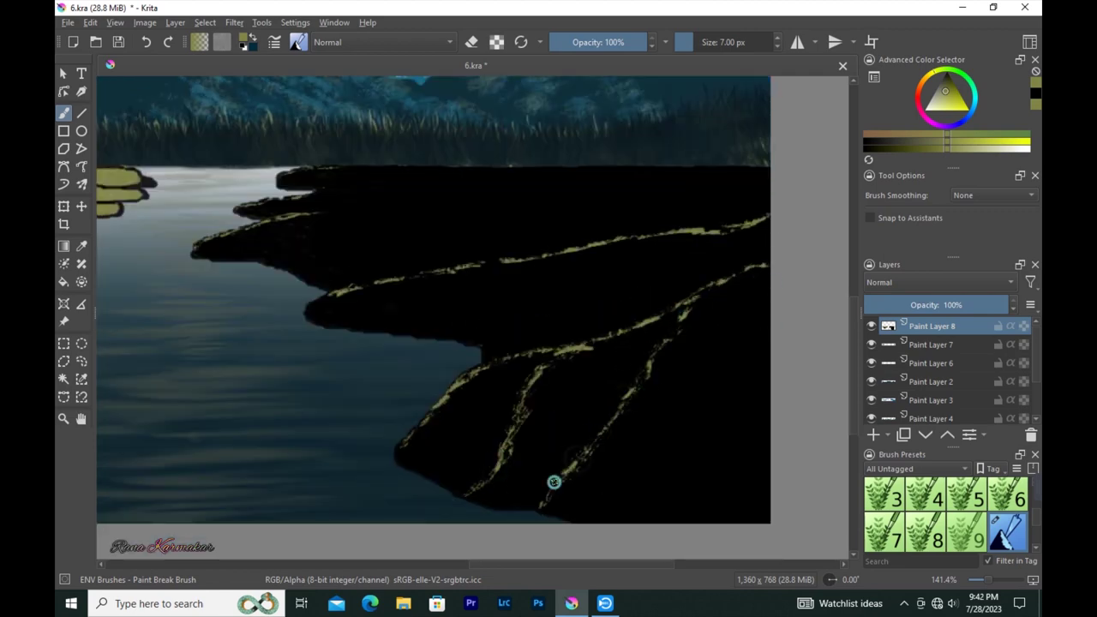
scroll(577, 457, "up", 5)
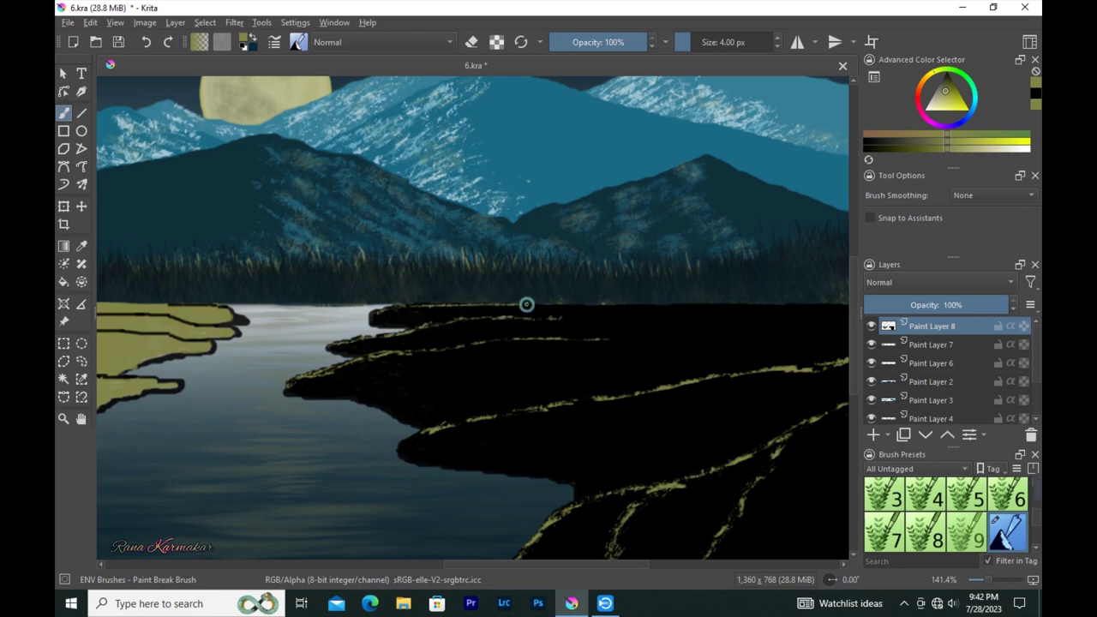
scroll(542, 367, "down", 4, "ctrl")
scroll(619, 209, "up", 1, "ctrl")
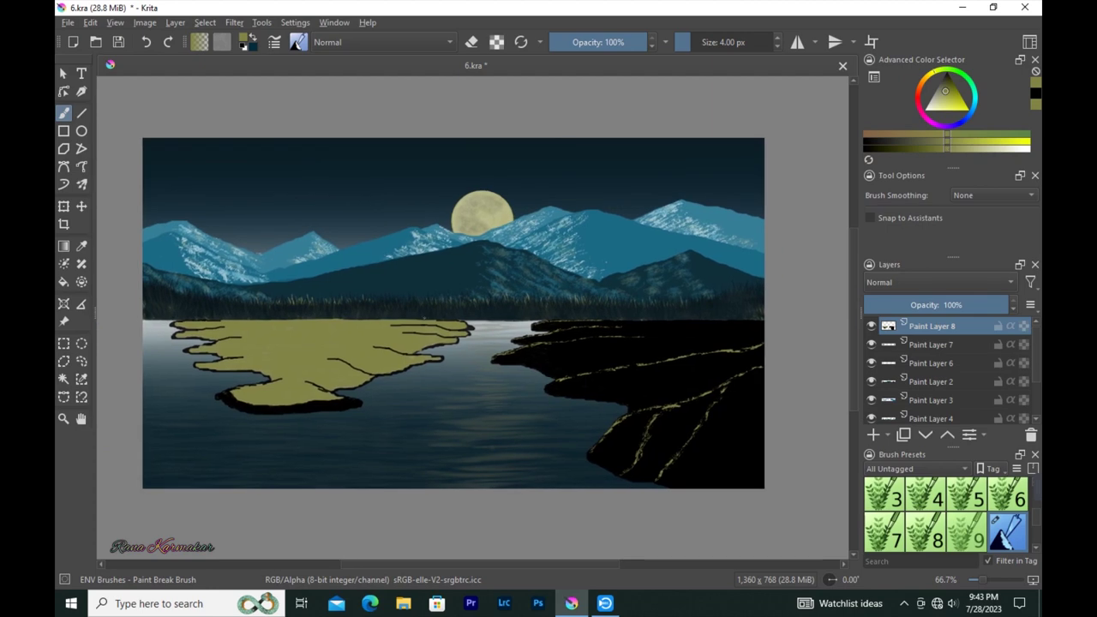
Step: Paint dark strokes over the left island's edge with an enlarged brush
left_click(79, 249)
left_click(283, 351)
key("b")
key("bracketright")
key("bracketright")
key("bracketright")
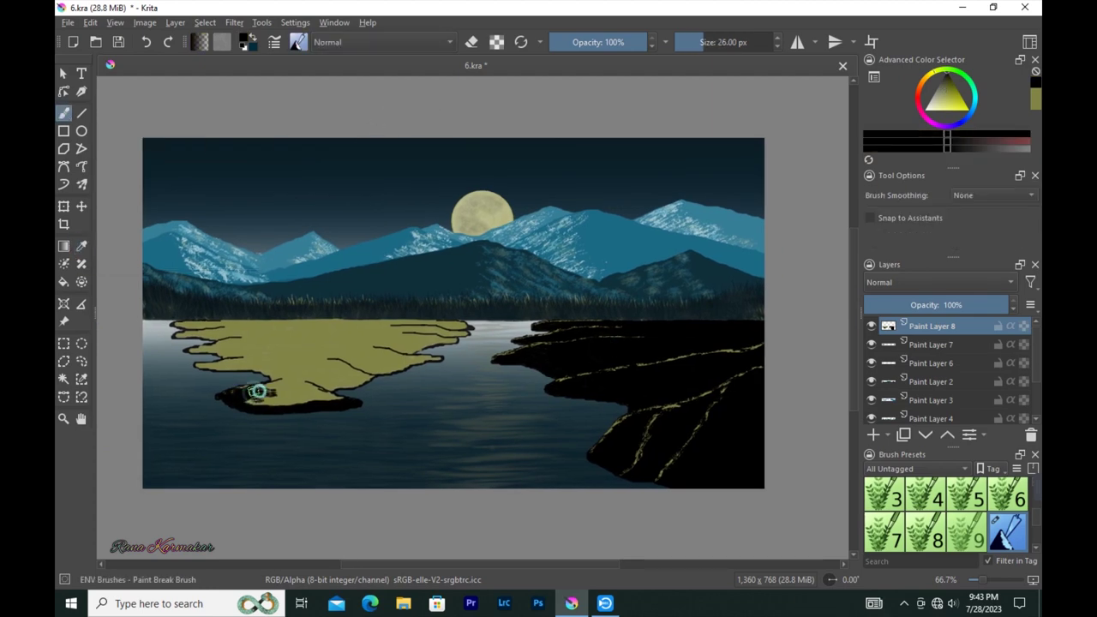
scroll(278, 385, "up", 1, "ctrl")
scroll(279, 386, "up", 1, "ctrl")
key("bracketleft")
key("bracketleft")
left_click_drag(399, 385, 326, 402)
mouse_move(231, 395)
left_mouse_down()
mouse_move(429, 321)
mouse_move(403, 360)
mouse_move(351, 326)
mouse_move(426, 338)
left_mouse_up()
Step: Darken the island's left arm, centre and olive shore with 10–15 px strokes
key("bracketleft")
key("bracketleft")
mouse_move(207, 335)
left_mouse_down()
mouse_move(255, 317)
mouse_move(309, 318)
mouse_move(299, 326)
mouse_move(428, 369)
mouse_move(369, 342)
mouse_move(357, 309)
mouse_move(403, 330)
left_mouse_up()
left_click_drag(561, 318, 479, 355)
key("bracketleft")
mouse_move(579, 330)
left_mouse_down()
mouse_move(454, 315)
mouse_move(591, 347)
mouse_move(490, 363)
mouse_move(445, 330)
mouse_move(363, 333)
mouse_move(462, 310)
left_mouse_up()
key("]")
key("[")
mouse_move(228, 326)
left_mouse_down()
mouse_move(342, 304)
mouse_move(360, 317)
left_mouse_up()
mouse_move(292, 338)
left_mouse_down()
mouse_move(369, 306)
mouse_move(514, 300)
left_mouse_up()
left_click_drag(377, 317, 471, 343)
Step: Switch to the Basic-2 Opacity brush and run a long black stroke along the shoreline
key("minus")
key("minus")
left_click(297, 42)
key("slash")
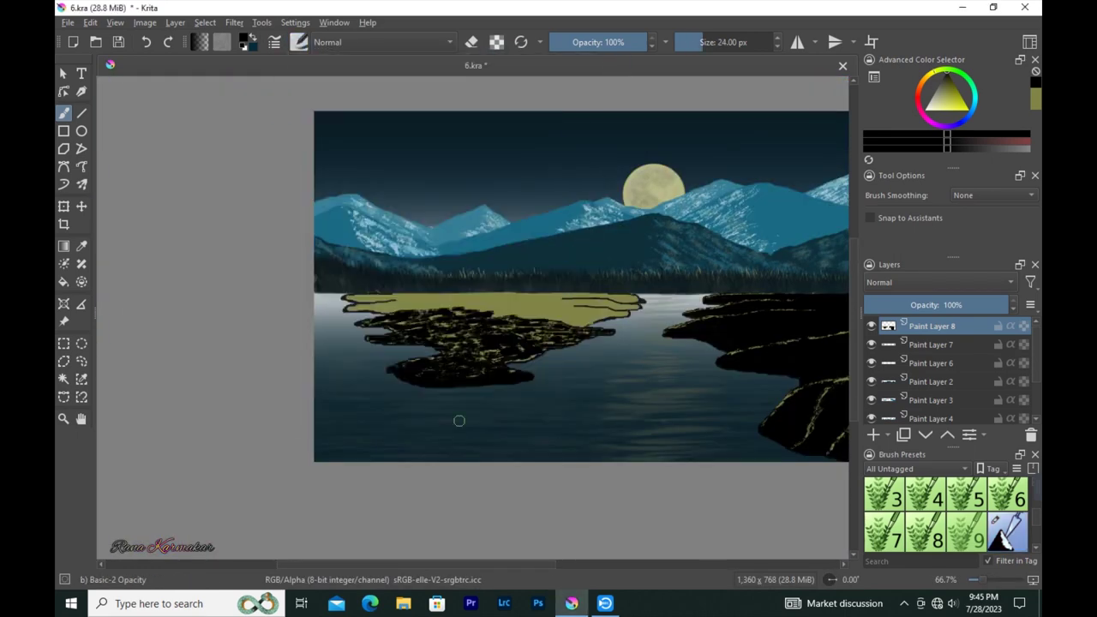
key("plus")
key("plus")
key("plus")
scroll(450, 331, "down", 3)
scroll(319, 327, "down", 3)
mouse_move(120, 315)
left_mouse_down()
mouse_move(798, 311)
mouse_move(824, 324)
mouse_move(715, 313)
mouse_move(394, 319)
mouse_move(534, 314)
mouse_move(474, 325)
mouse_move(571, 343)
left_mouse_up()
Step: Thicken the black shoreline at 11 px and cover the yellow triangle and middle streaks
key("bracketleft")
key("bracketright")
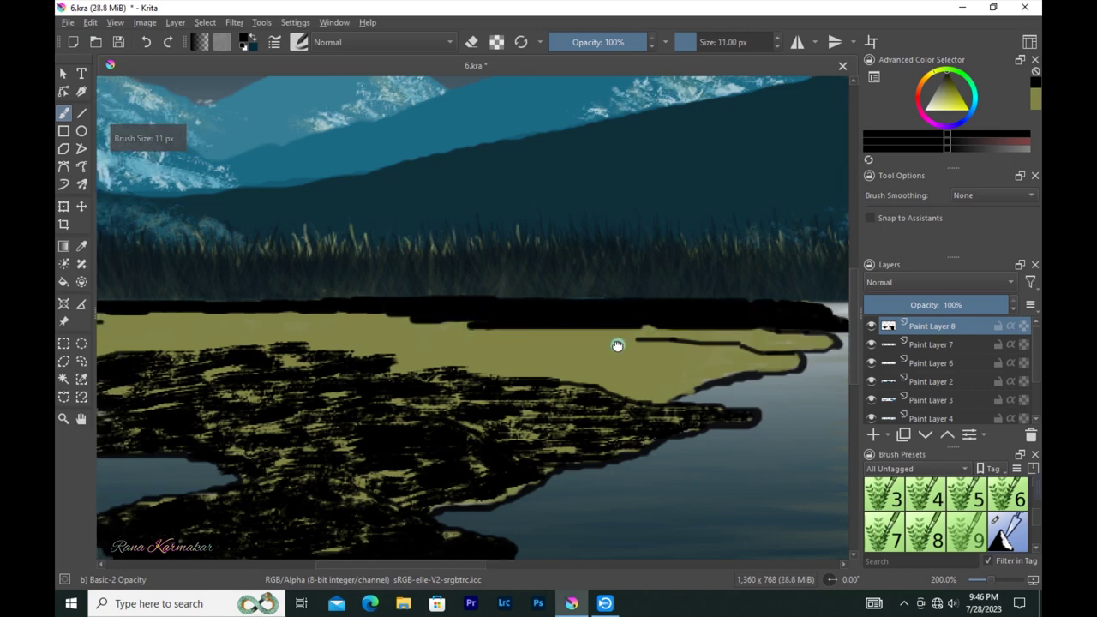
mouse_move(674, 338)
left_mouse_down()
mouse_move(179, 318)
mouse_move(582, 320)
mouse_move(512, 346)
mouse_move(189, 334)
mouse_move(379, 354)
left_mouse_up()
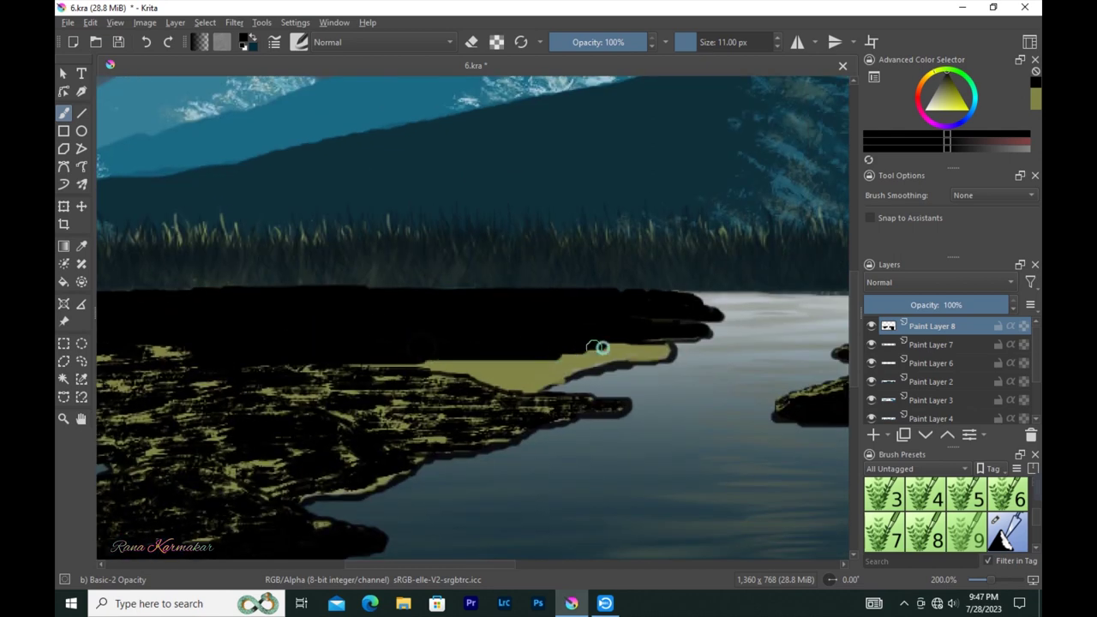
left_click_drag(595, 346, 504, 356)
mouse_move(587, 354)
left_mouse_down()
mouse_move(522, 377)
mouse_move(485, 364)
mouse_move(511, 373)
left_mouse_up()
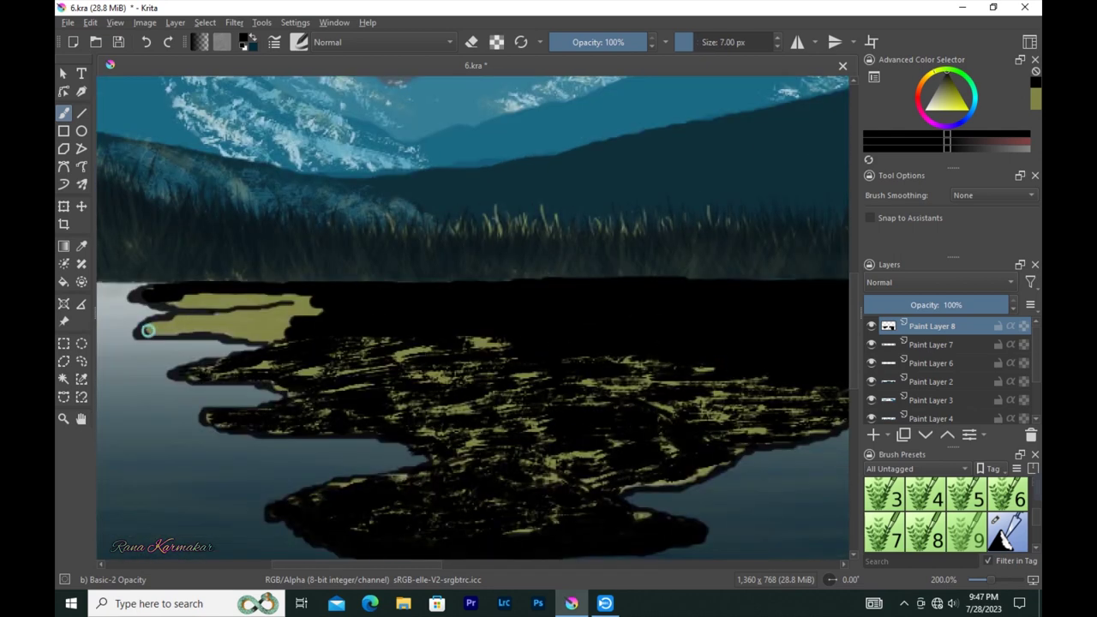
mouse_move(146, 325)
left_mouse_down()
mouse_move(313, 306)
mouse_move(238, 330)
mouse_move(339, 309)
mouse_move(282, 331)
mouse_move(298, 364)
left_mouse_up()
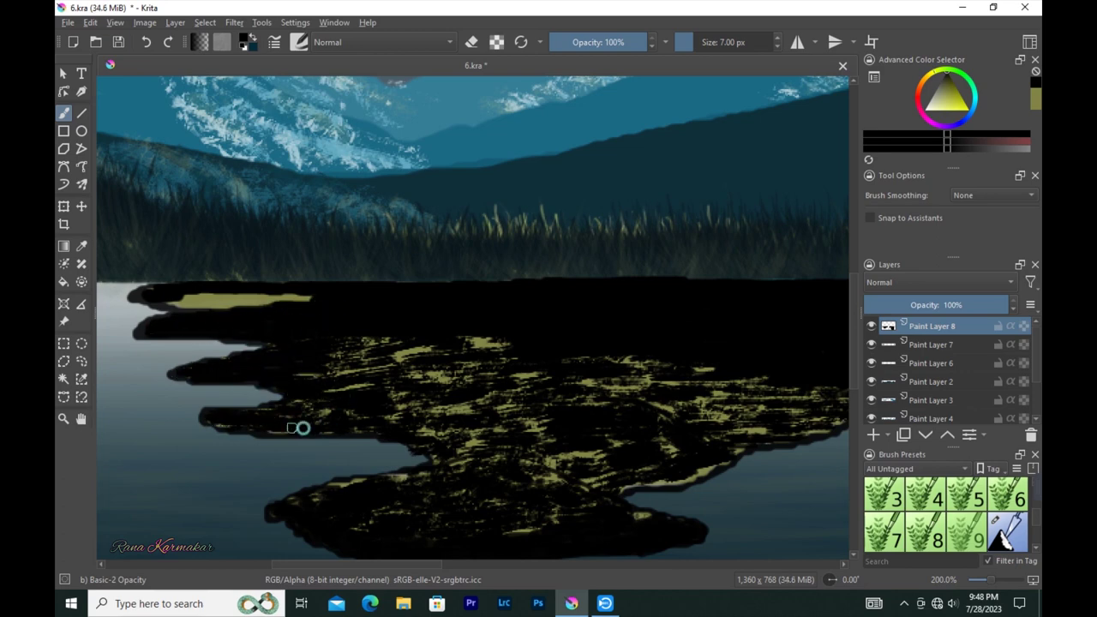
mouse_move(388, 383)
left_mouse_down()
mouse_move(470, 352)
mouse_move(659, 372)
left_mouse_up()
Step: Cover the remaining upper-left strip and lower island's yellow streaks in black
key("bracketright")
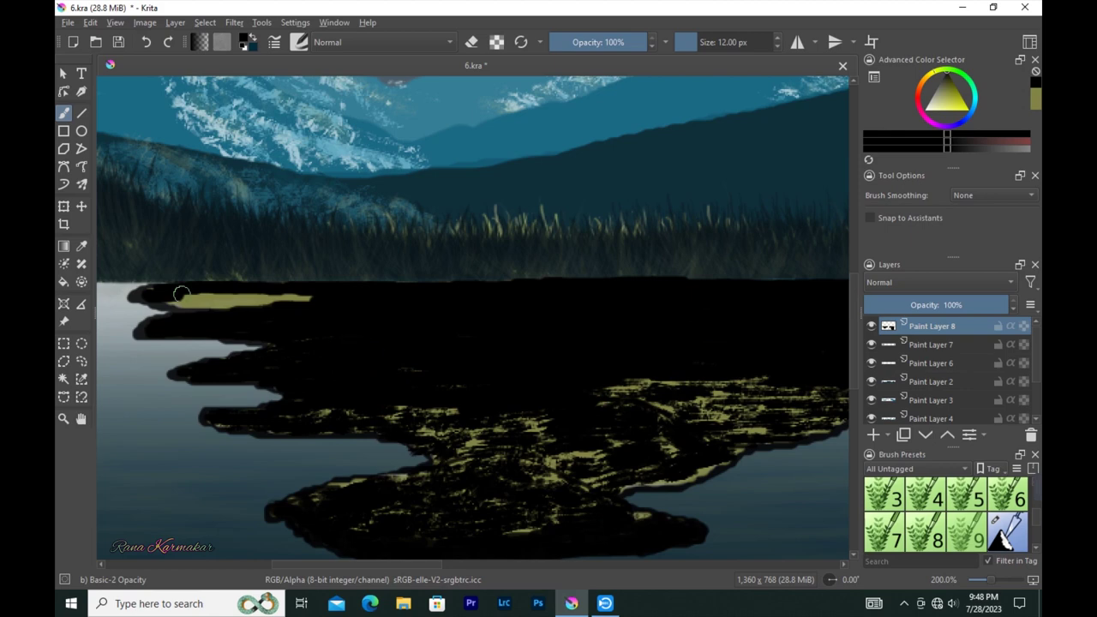
left_click_drag(172, 289, 179, 293)
key("bracketleft")
key("bracketleft")
mouse_move(340, 344)
left_mouse_down()
mouse_move(642, 372)
mouse_move(561, 403)
mouse_move(237, 402)
mouse_move(445, 444)
mouse_move(372, 448)
mouse_move(235, 497)
mouse_move(487, 480)
mouse_move(426, 465)
left_mouse_up()
key("bracketleft")
key("bracketleft")
key("bracketleft")
left_click_drag(557, 398, 435, 439)
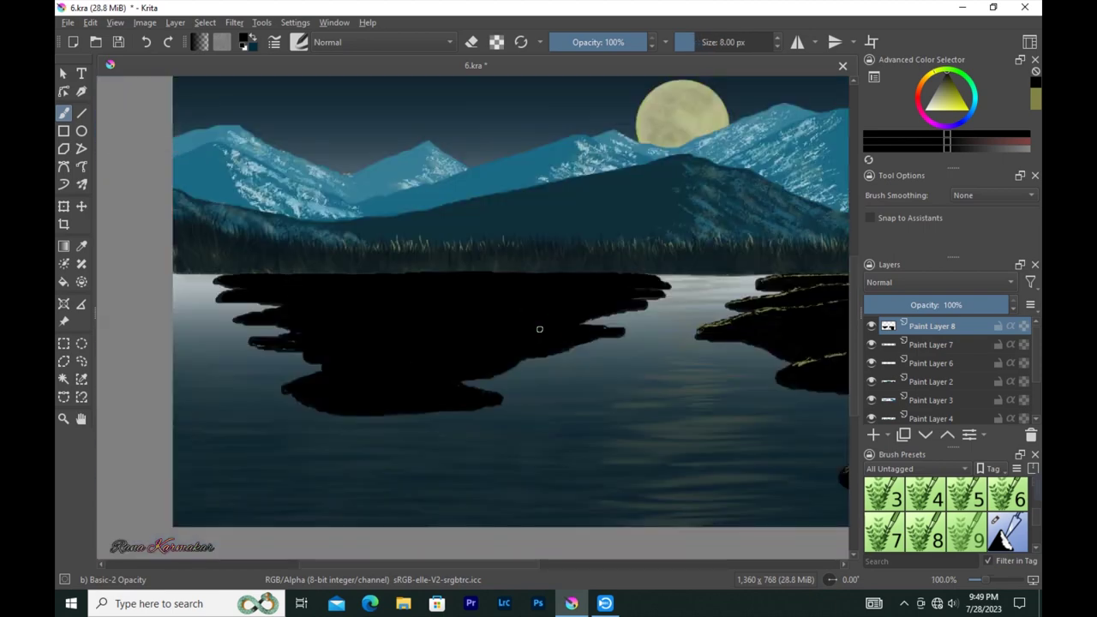
key("F6")
Step: Switch to a small Paint Break Brush and paint yellow highlights along the island's top edges
scroll(443, 240, "down", 3)
left_click(540, 212)
key("F5")
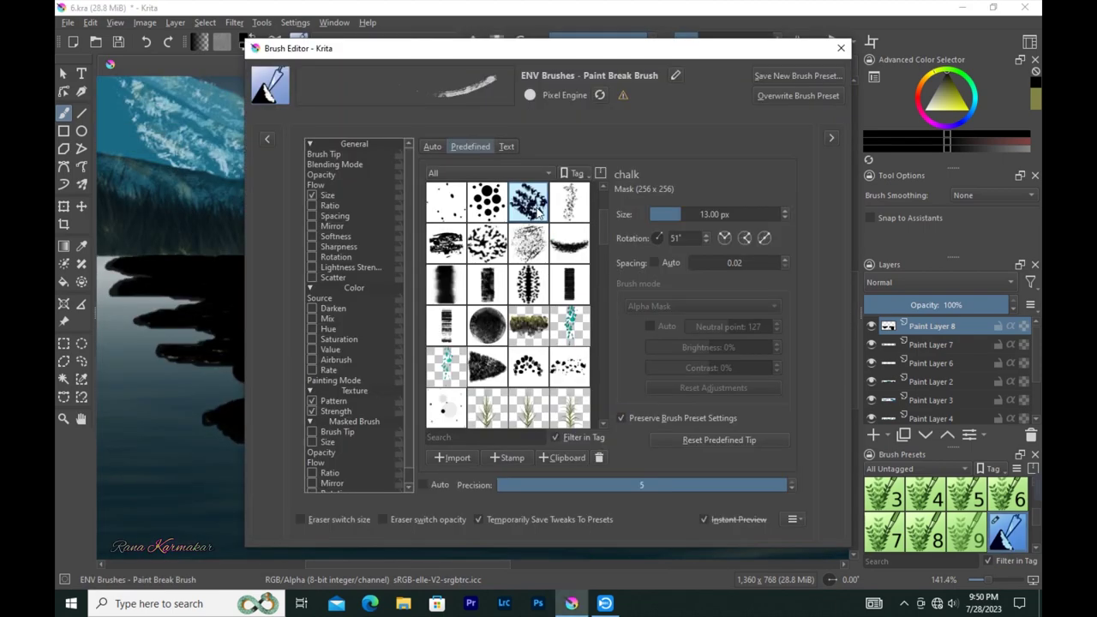
key("F5")
scroll(490, 263, "up", 2)
key("bracketleft")
key("bracketleft")
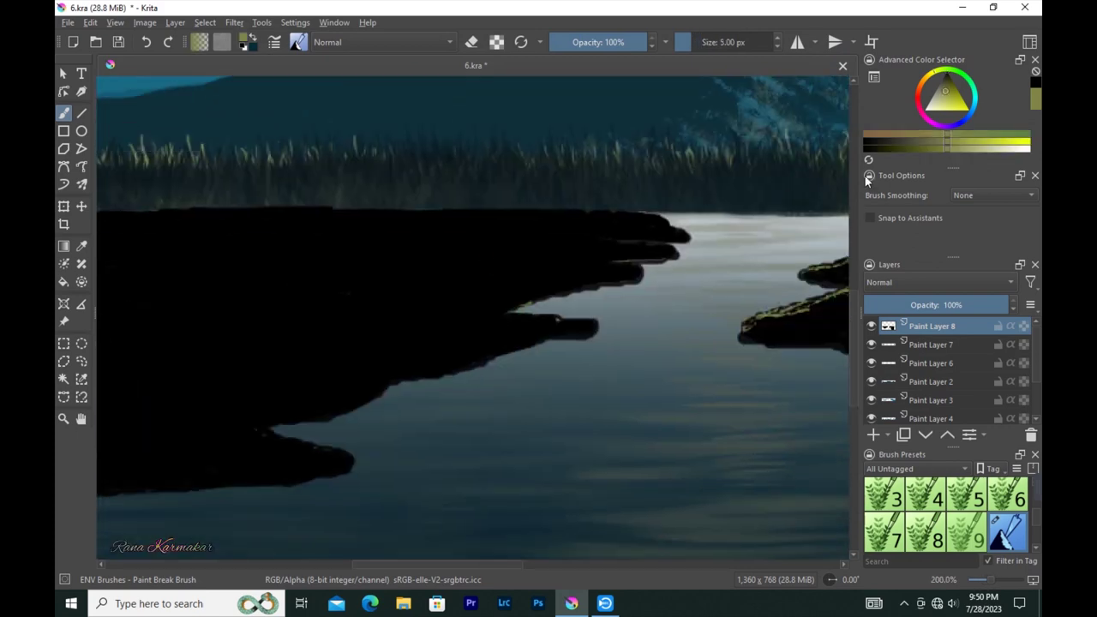
left_click_drag(395, 378, 585, 304)
left_click_drag(540, 381, 419, 339)
left_click_drag(574, 306, 488, 319)
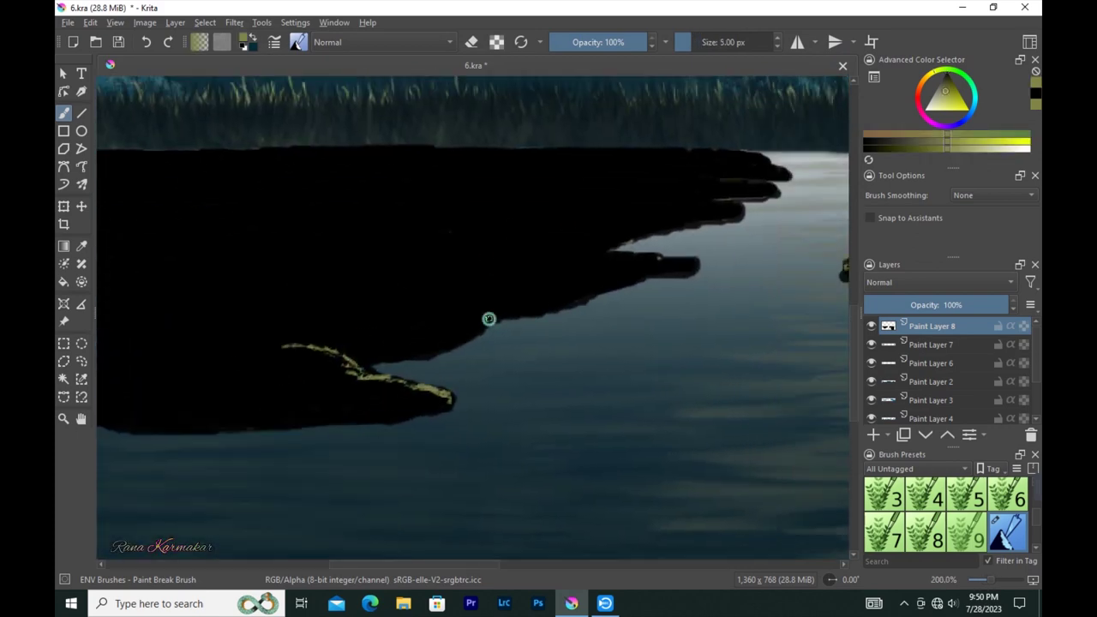
left_click_drag(510, 262, 369, 231)
left_click_drag(599, 252, 531, 284)
left_click_drag(592, 287, 531, 284)
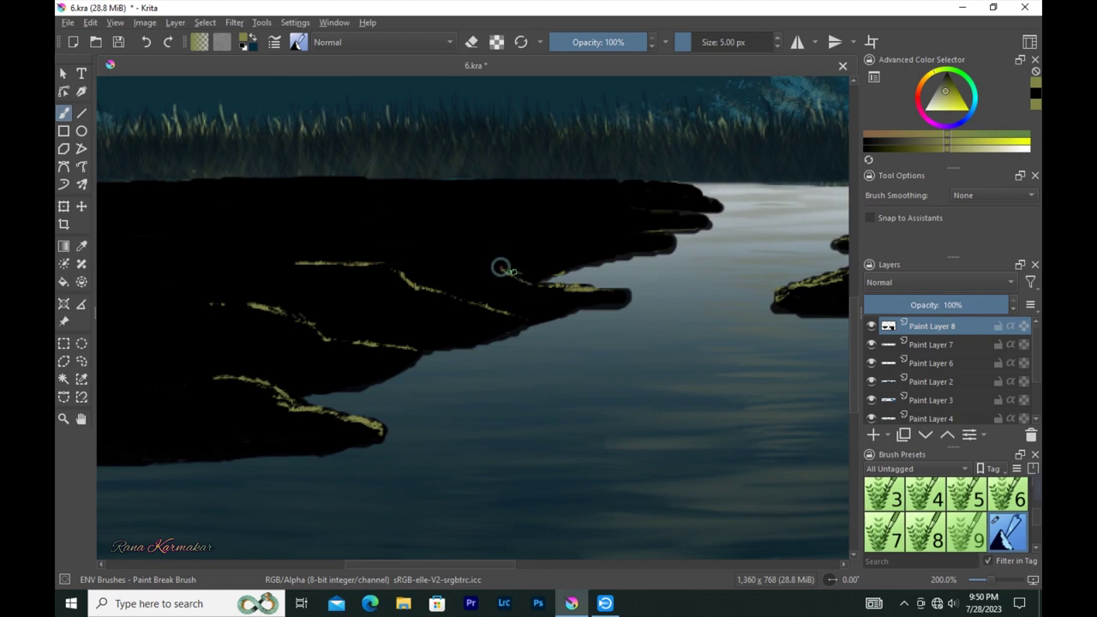
mouse_move(424, 253)
left_mouse_down()
mouse_move(489, 250)
mouse_move(561, 294)
left_mouse_up()
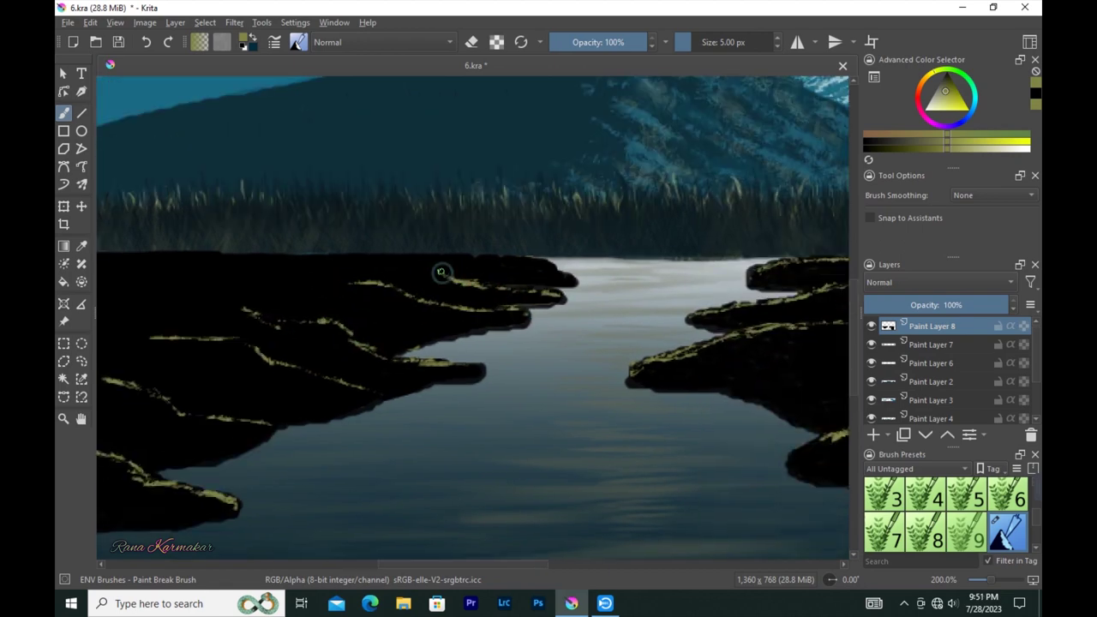
Step: With a thinner brush, highlight the black island's top edge and the lower island finger
key("minus")
key("plus")
key("plus")
key("bracketleft")
left_click_drag(621, 326, 391, 314)
left_click_drag(502, 313, 343, 312)
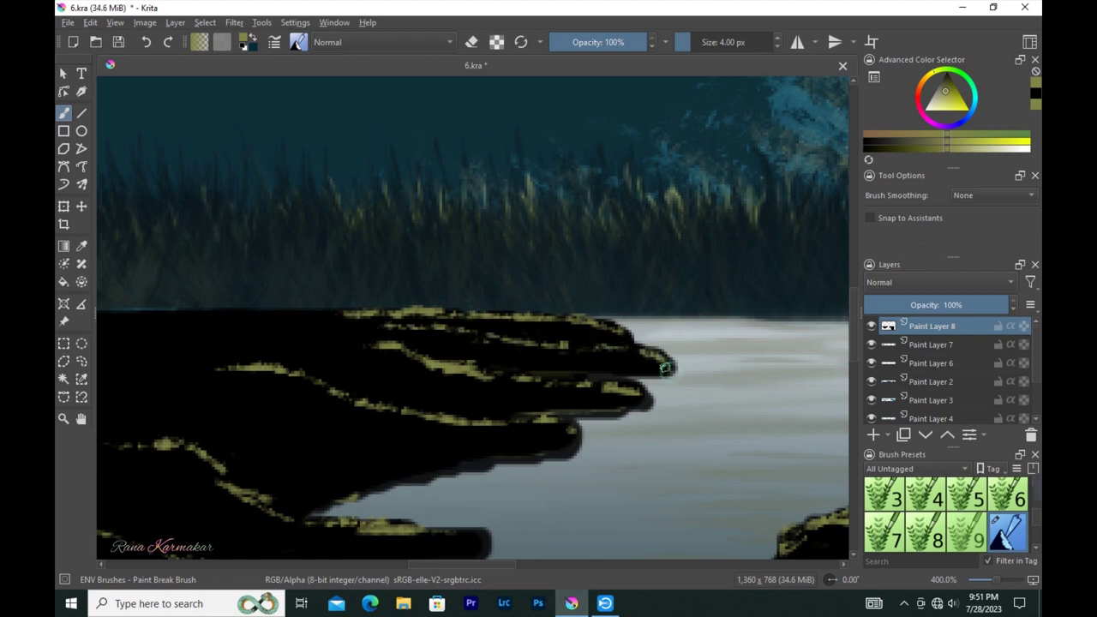
scroll(514, 392, "down", 3)
scroll(440, 360, "down", 3)
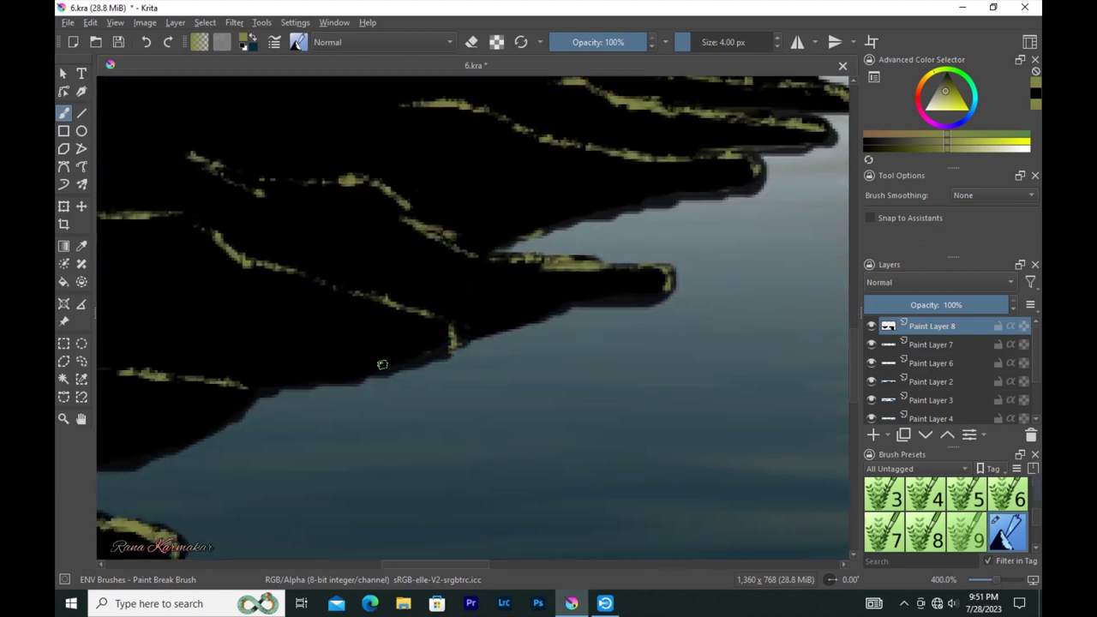
key("minus")
key("minus")
key("minus")
left_click_drag(257, 410, 368, 384)
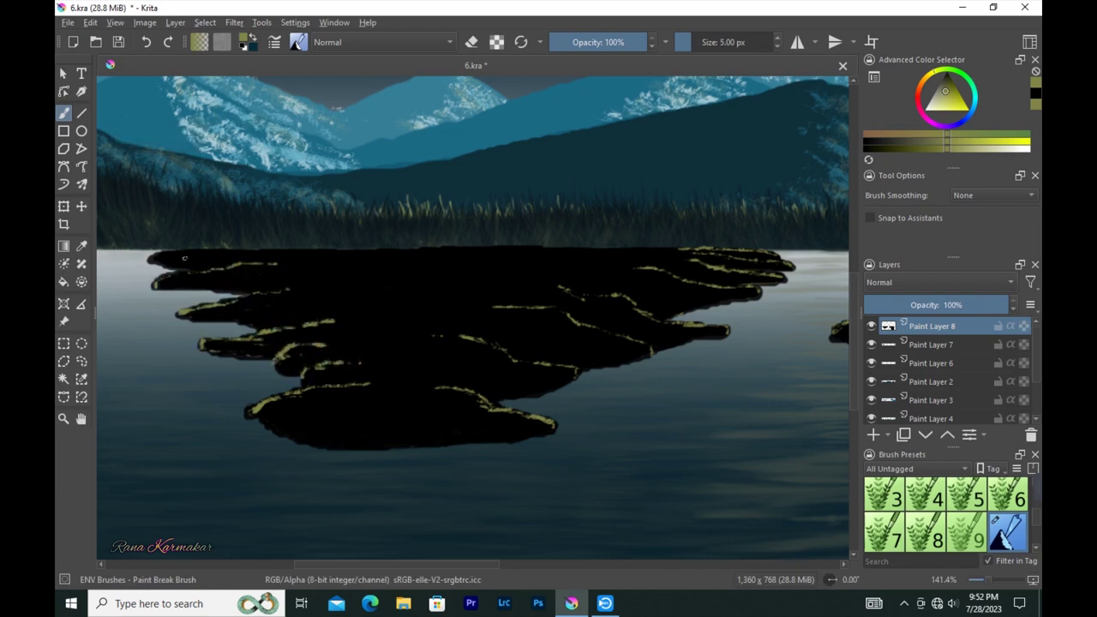
scroll(172, 271, "up", 1)
key("minus")
key("minus")
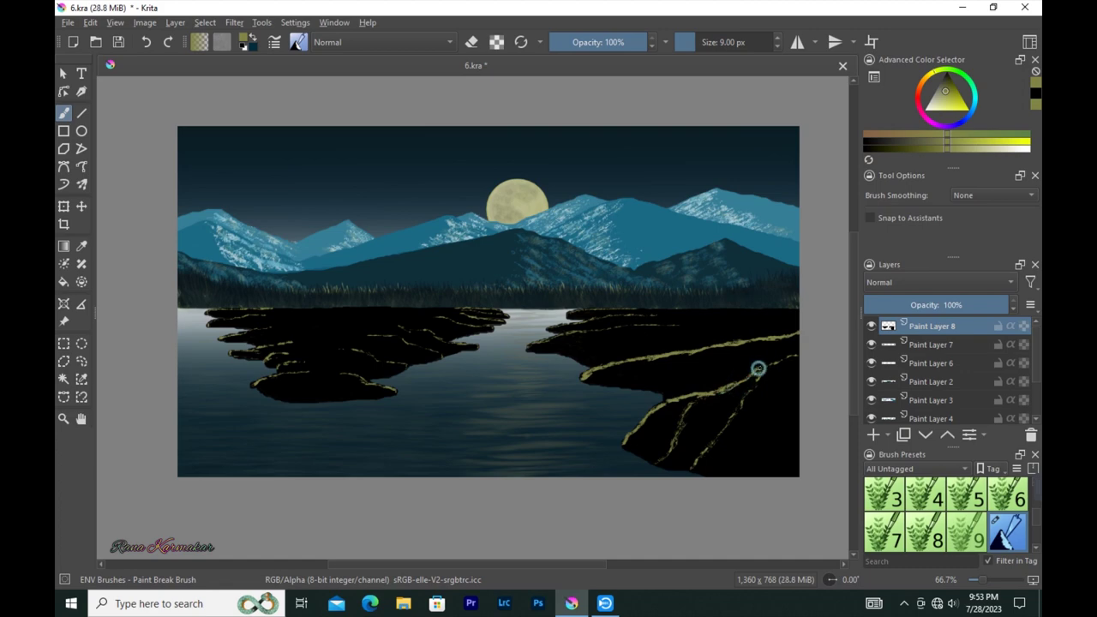
Step: Hatch yellow texture along the right rock ridges with a 6 px brush
key("plus")
key("plus")
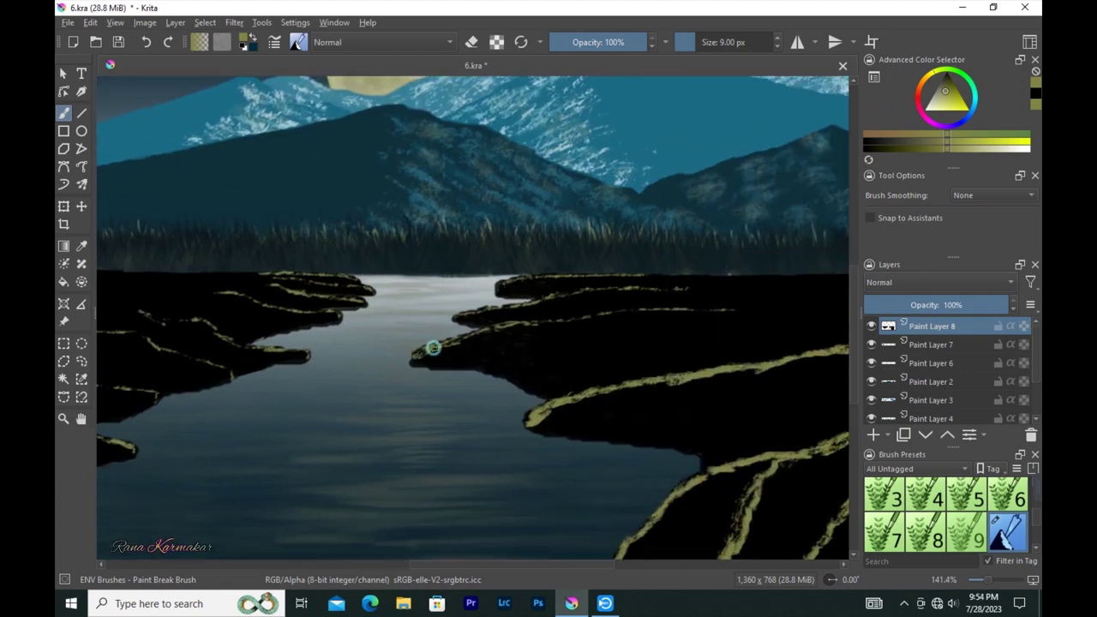
key("bracketleft")
key("bracketleft")
key("bracketleft")
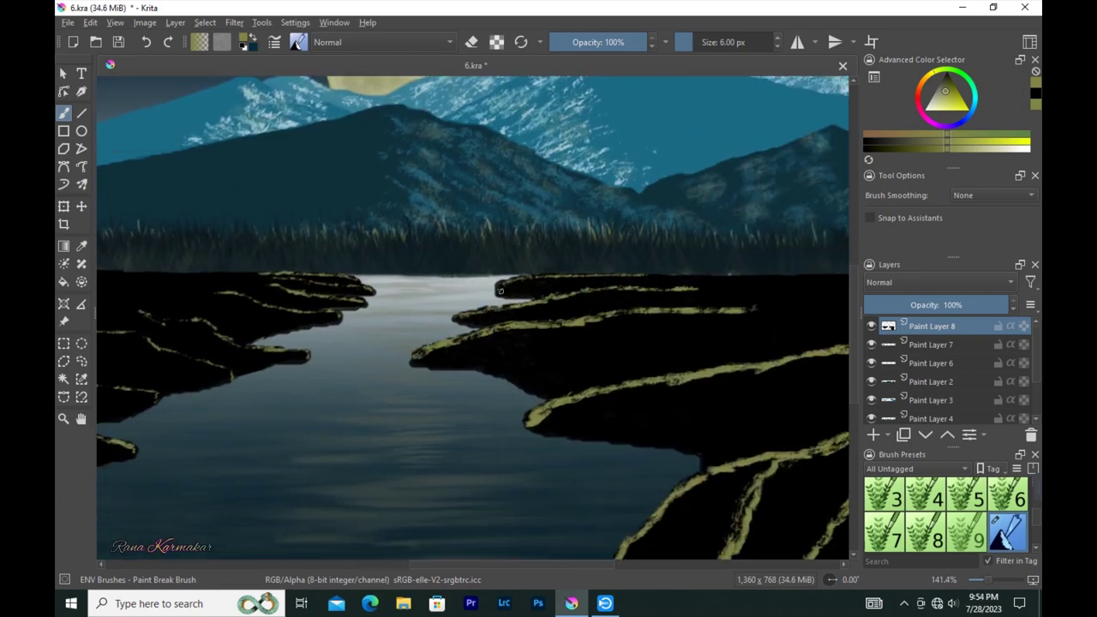
left_click_drag(633, 274, 799, 253)
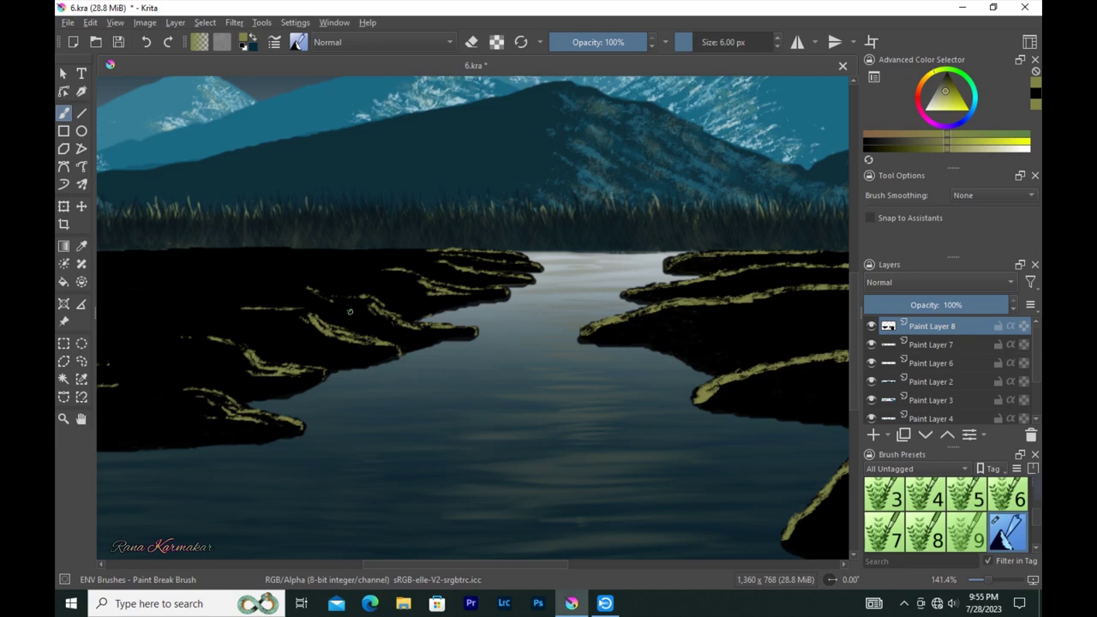
left_click_drag(356, 370, 263, 309)
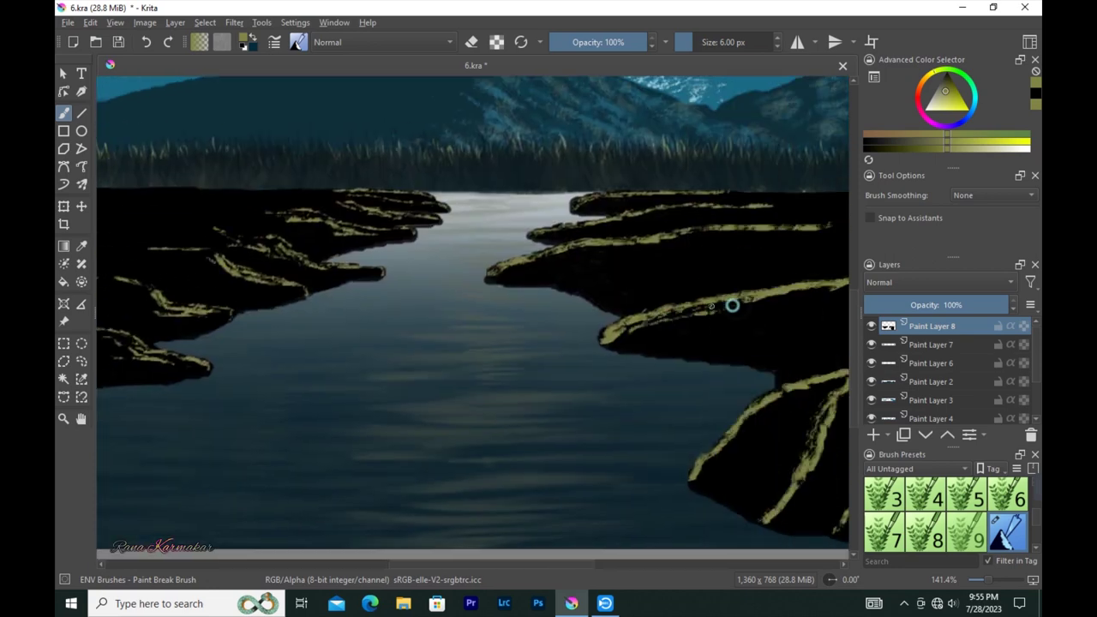
left_click_drag(737, 306, 501, 278)
left_click_drag(747, 305, 815, 402)
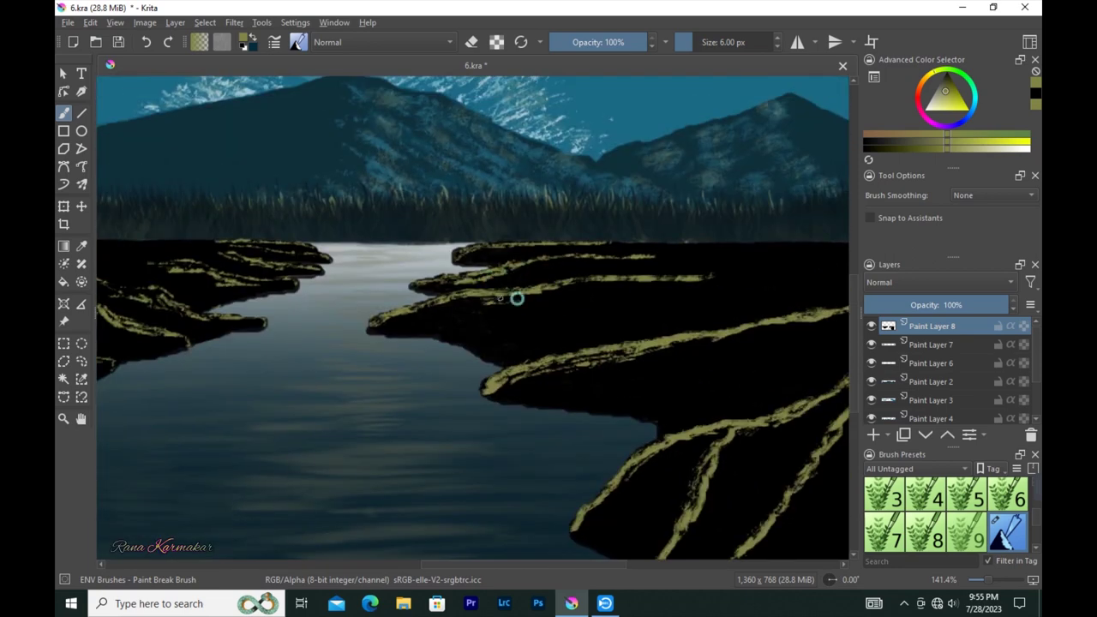
mouse_move(694, 335)
left_mouse_down()
mouse_move(553, 300)
mouse_move(664, 296)
left_mouse_up()
left_click_drag(570, 324, 651, 309)
mouse_move(536, 352)
left_mouse_down()
mouse_move(700, 288)
mouse_move(609, 319)
left_mouse_up()
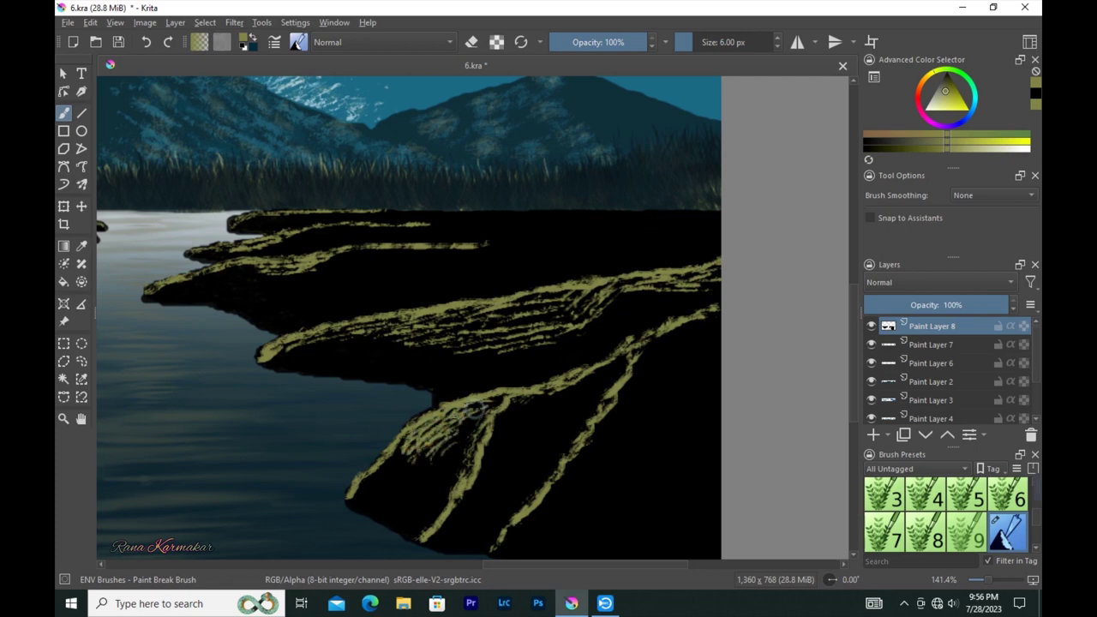
left_click_drag(585, 394, 514, 419)
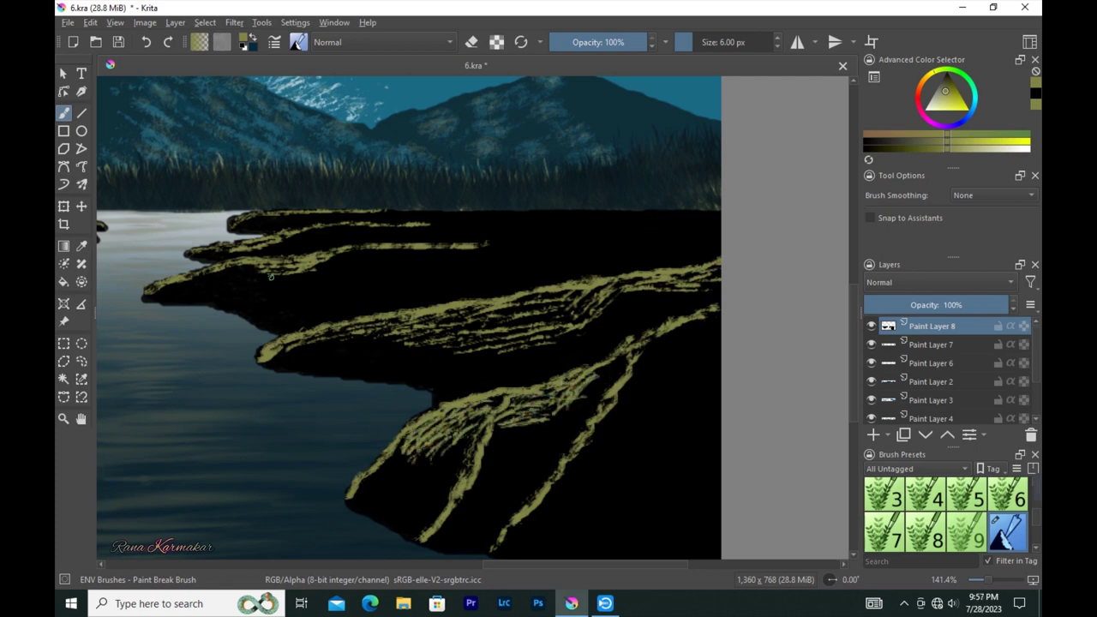
Step: Lay faint low-opacity strokes over the far right dark rocks with a 10 px brush
left_click_drag(330, 268, 393, 273)
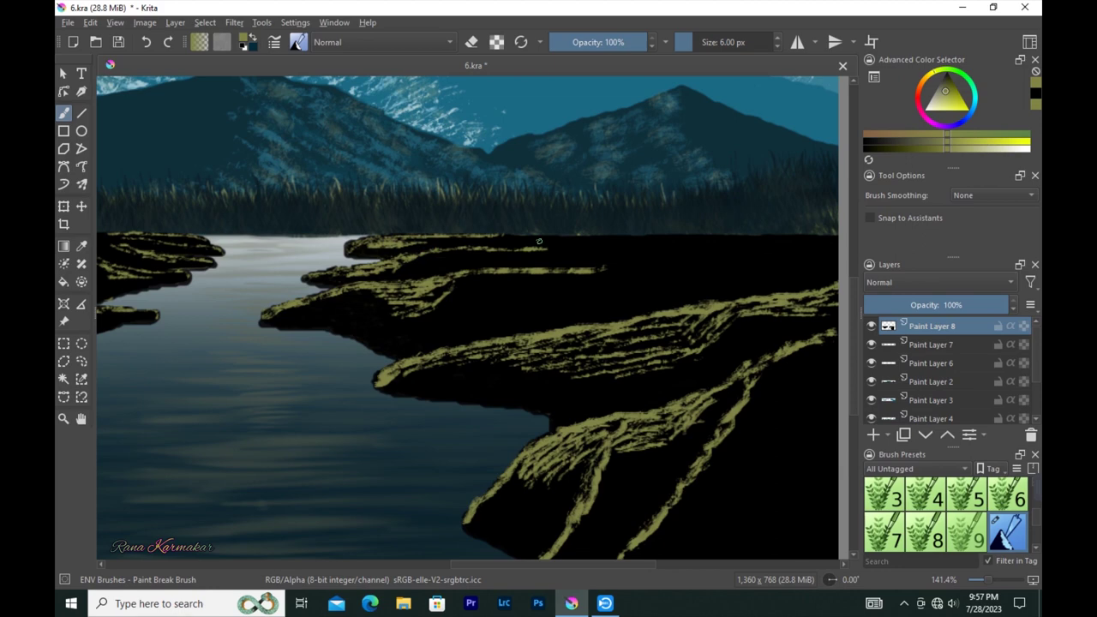
scroll(485, 390, "down", 3)
scroll(427, 366, "up", 1)
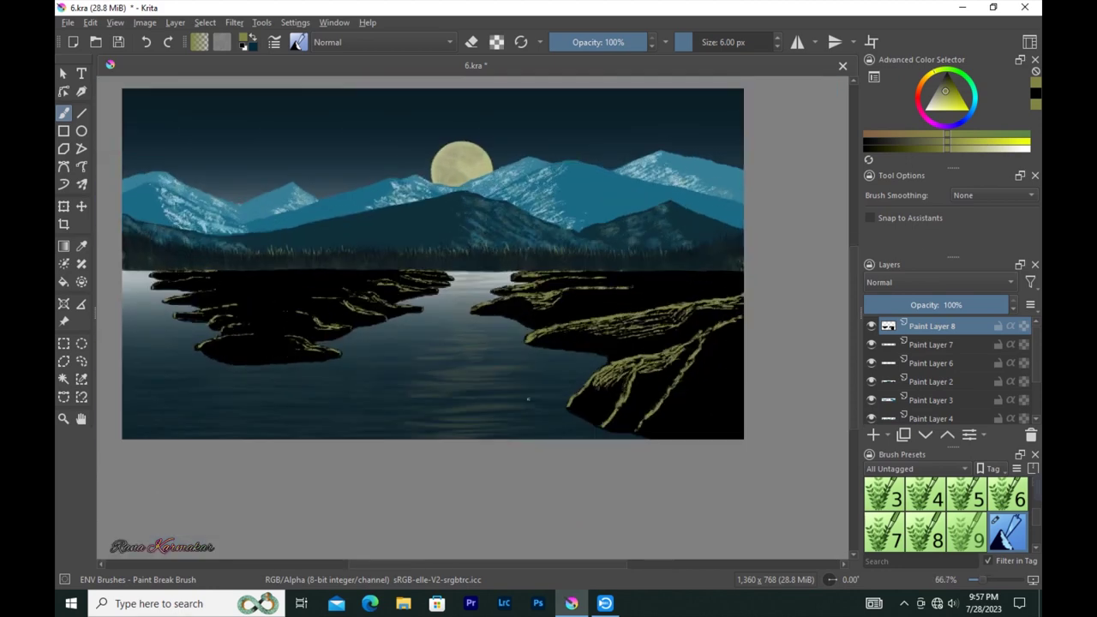
scroll(427, 367, "up", 2)
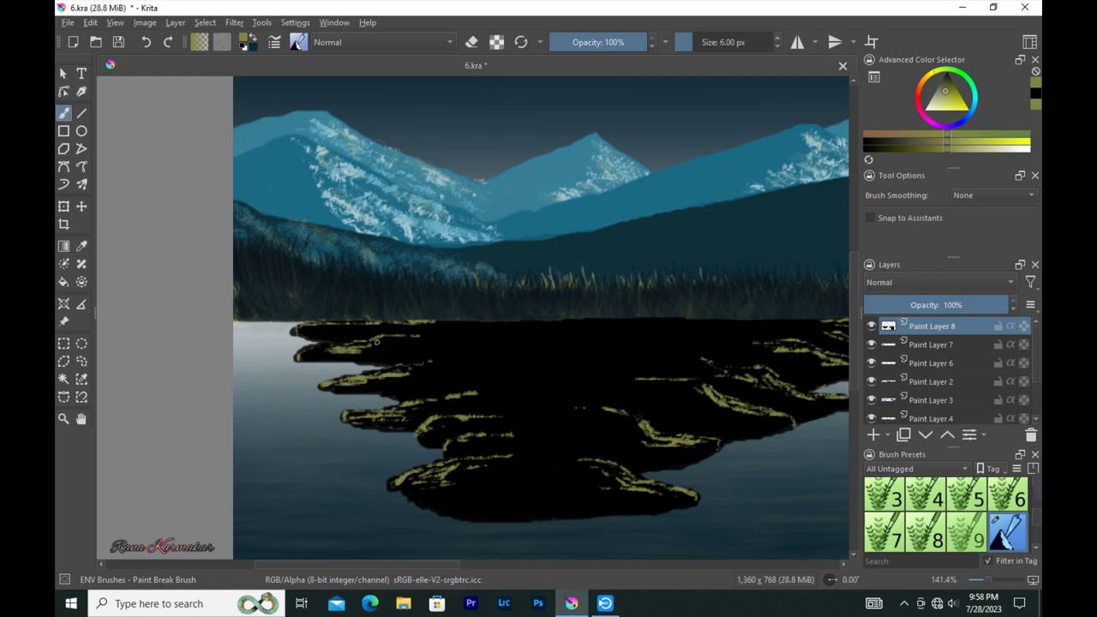
key("bracketright")
key("bracketright")
key("bracketright")
scroll(662, 354, "up", 1)
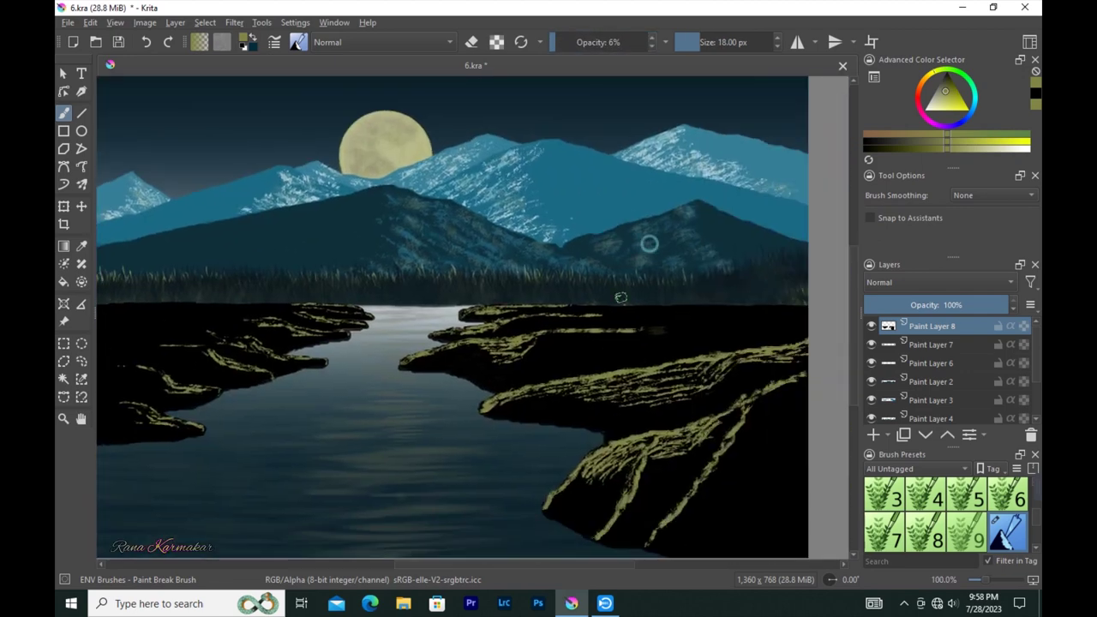
scroll(662, 354, "up", 1)
key("bracketleft")
key("bracketleft")
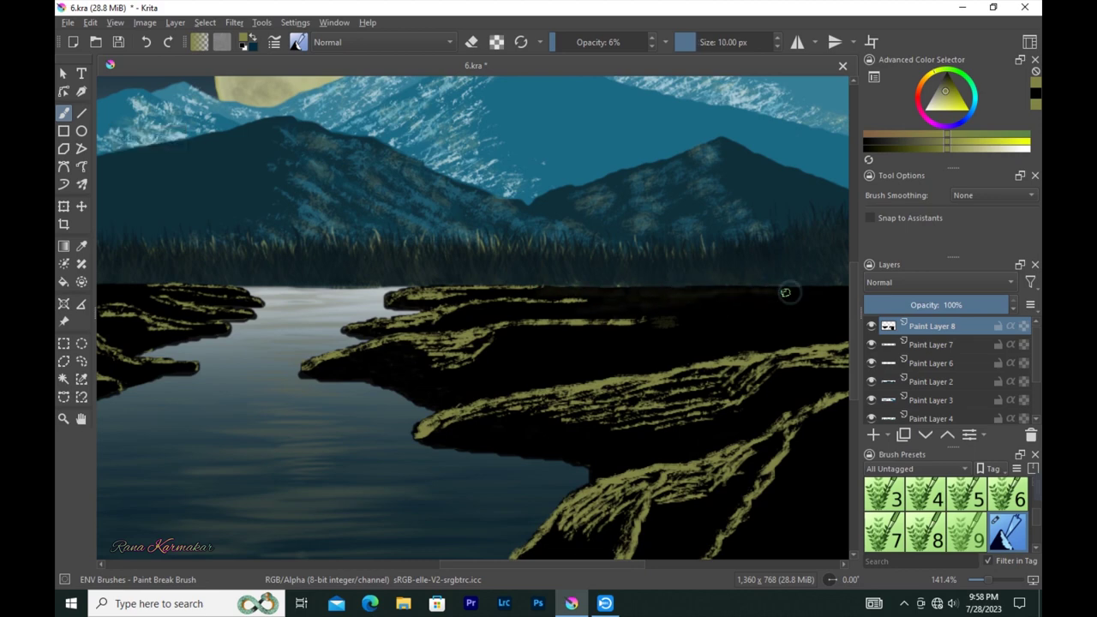
left_click_drag(789, 291, 711, 292)
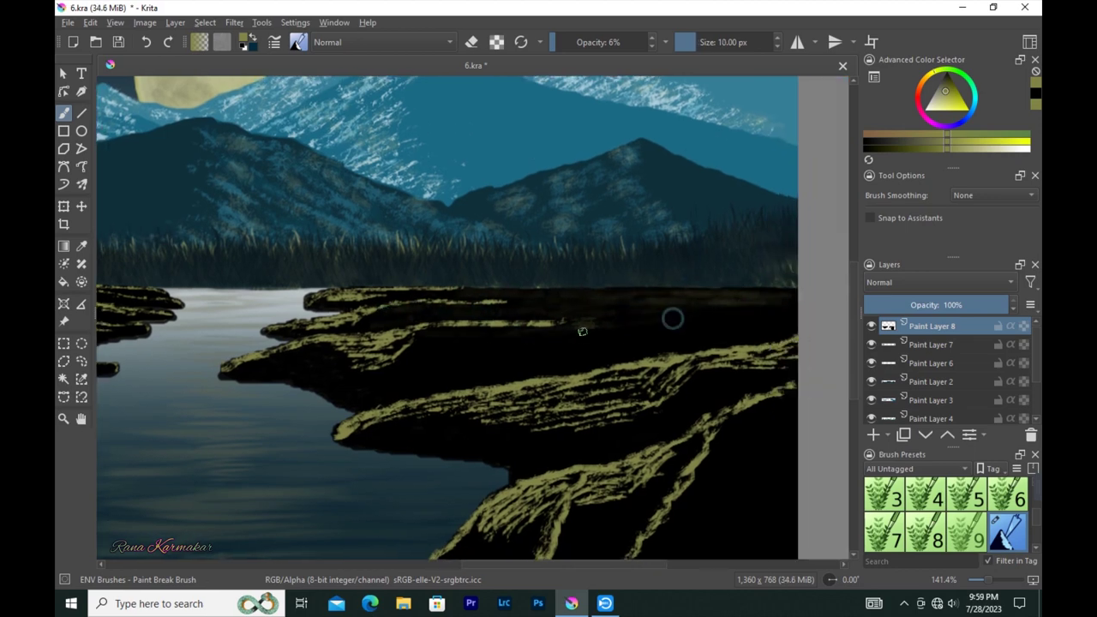
left_click_drag(746, 335, 574, 302)
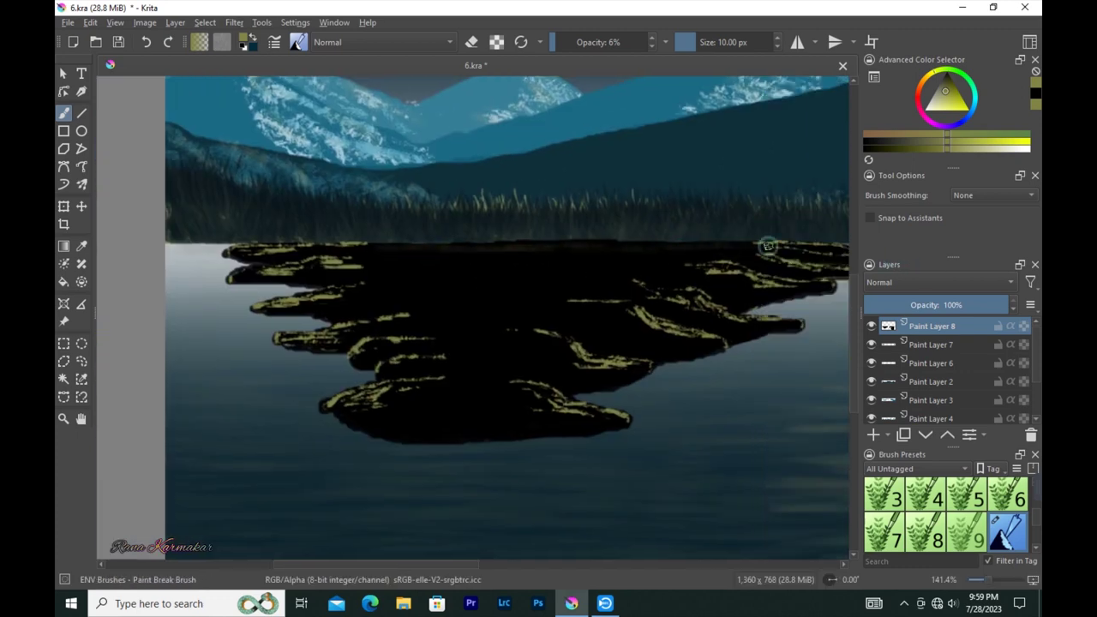
scroll(515, 302, "down", 1)
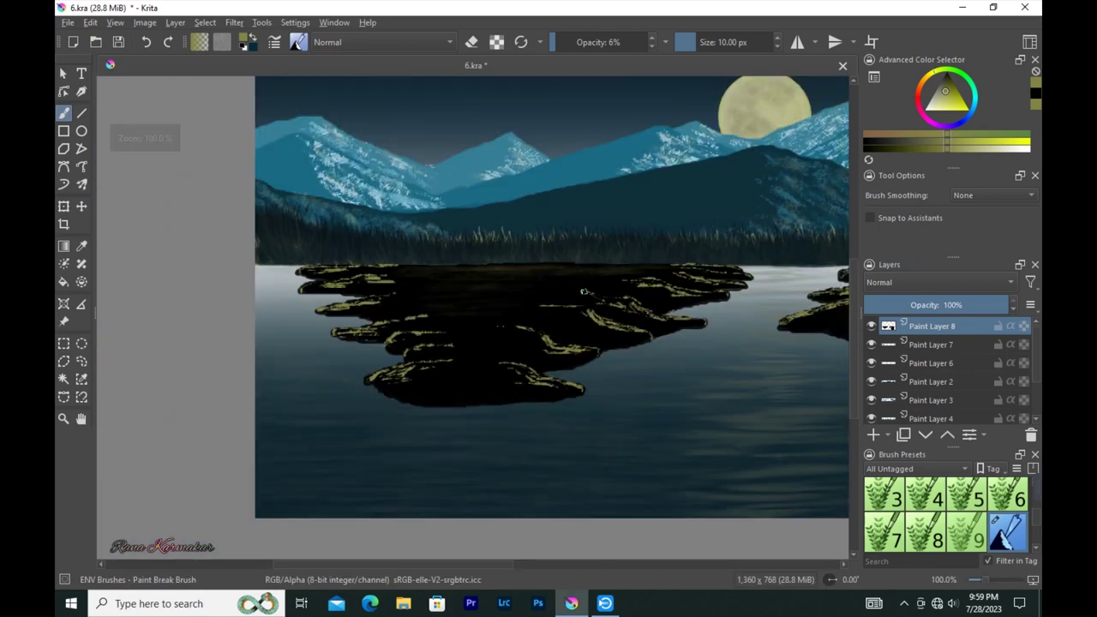
scroll(577, 300, "down", 1)
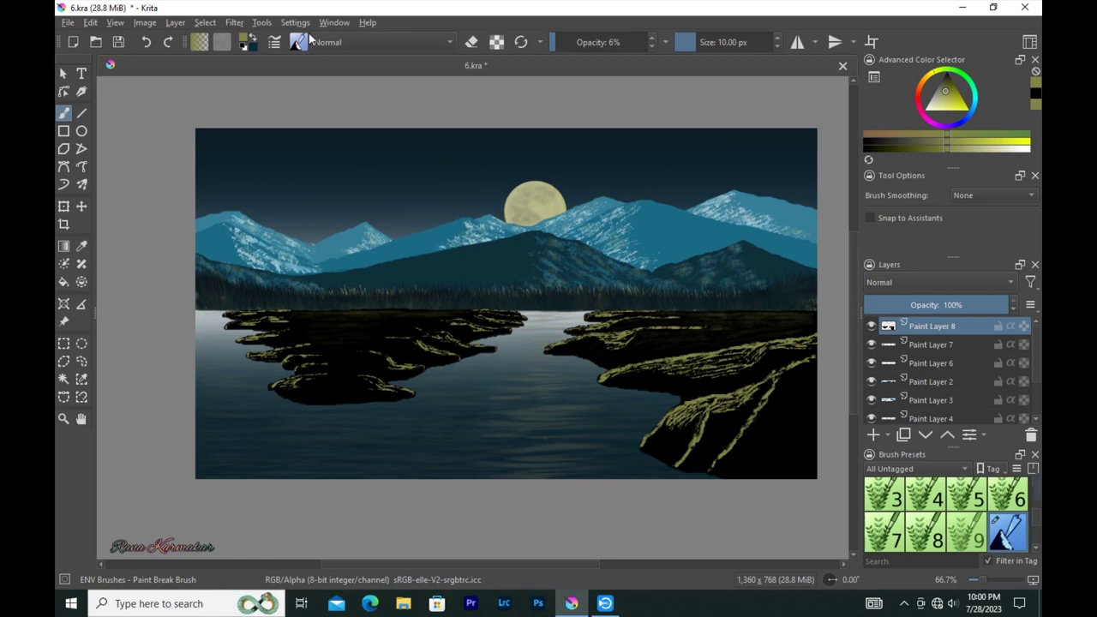
left_click(298, 42)
scroll(508, 305, "down", 2)
Step: Set 78% opacity, pick a yellow-green colour, and switch to a grass brush preset
key("o")
left_click(924, 151)
key("bracketleft")
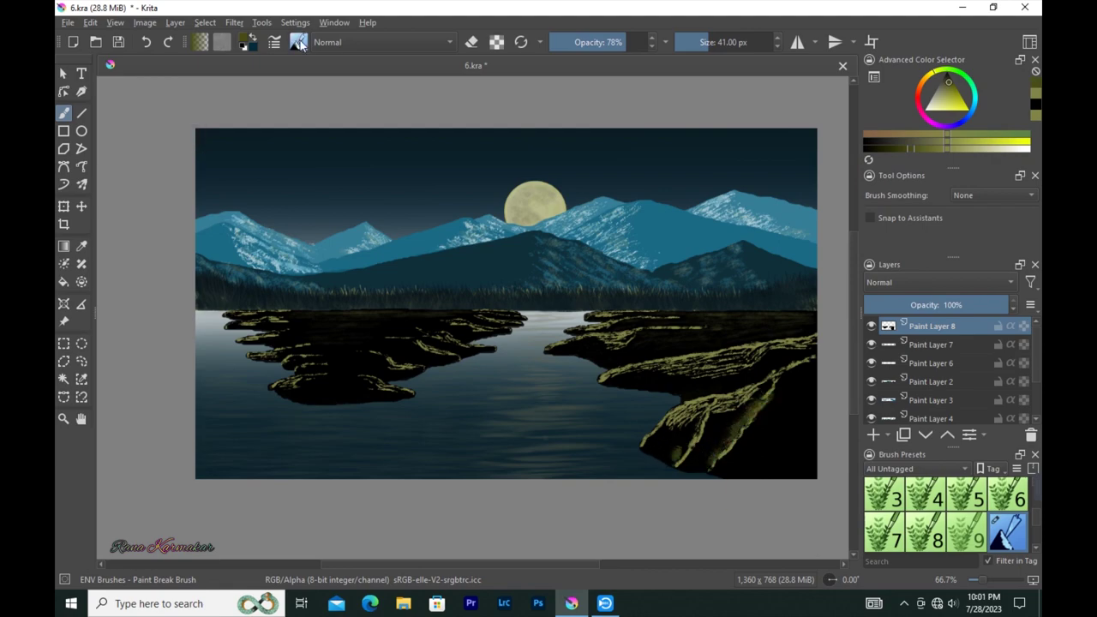
left_click(298, 42)
scroll(554, 170, "down", 5)
left_click(514, 285)
key("F5")
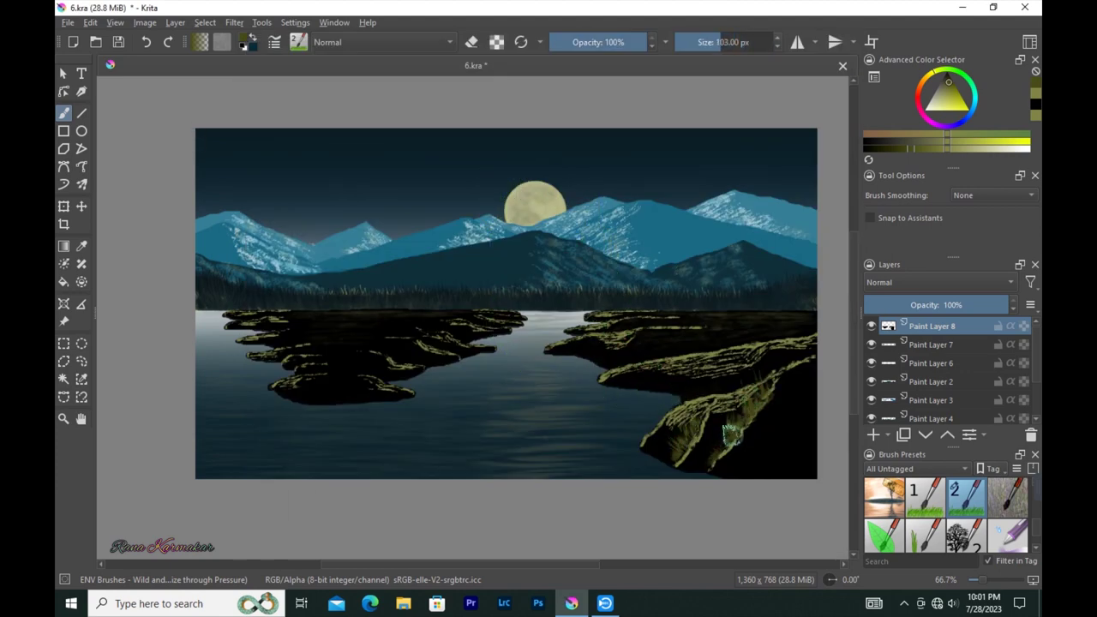
left_click_drag(714, 444, 709, 463)
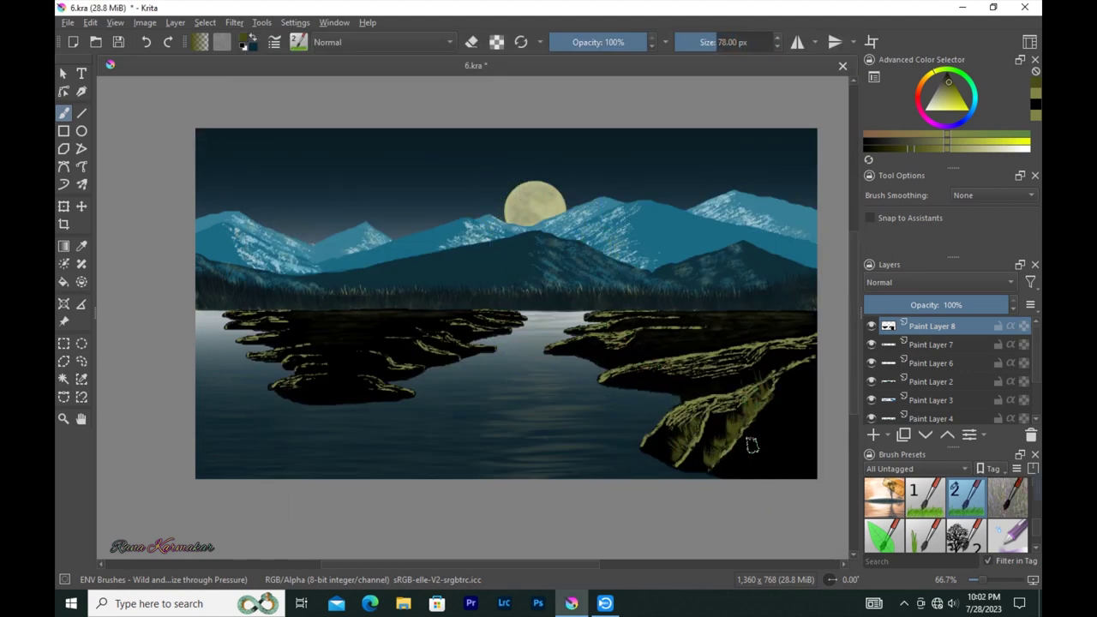
Step: Paint yellow grass blades along the right bank's ridge at 26–41 px
scroll(653, 398, "up", 5)
mouse_move(515, 450)
left_mouse_down()
mouse_move(694, 386)
mouse_move(734, 343)
left_mouse_up()
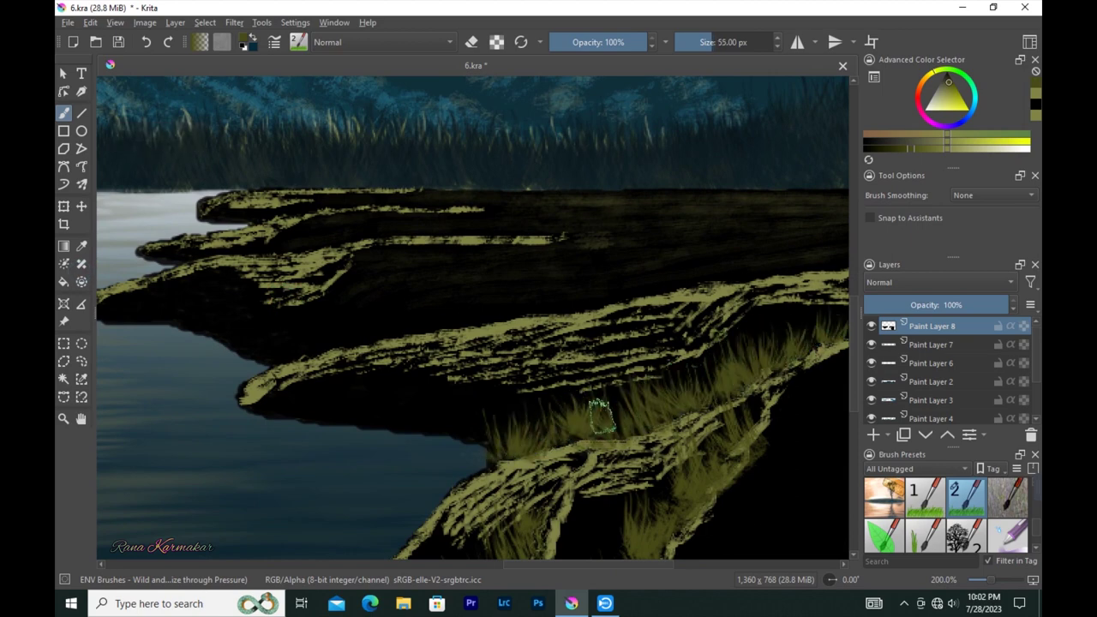
scroll(319, 429, "up", 2)
mouse_move(320, 429)
left_mouse_down()
mouse_move(385, 402)
mouse_move(734, 346)
left_mouse_up()
key("bracketleft")
key("bracketleft")
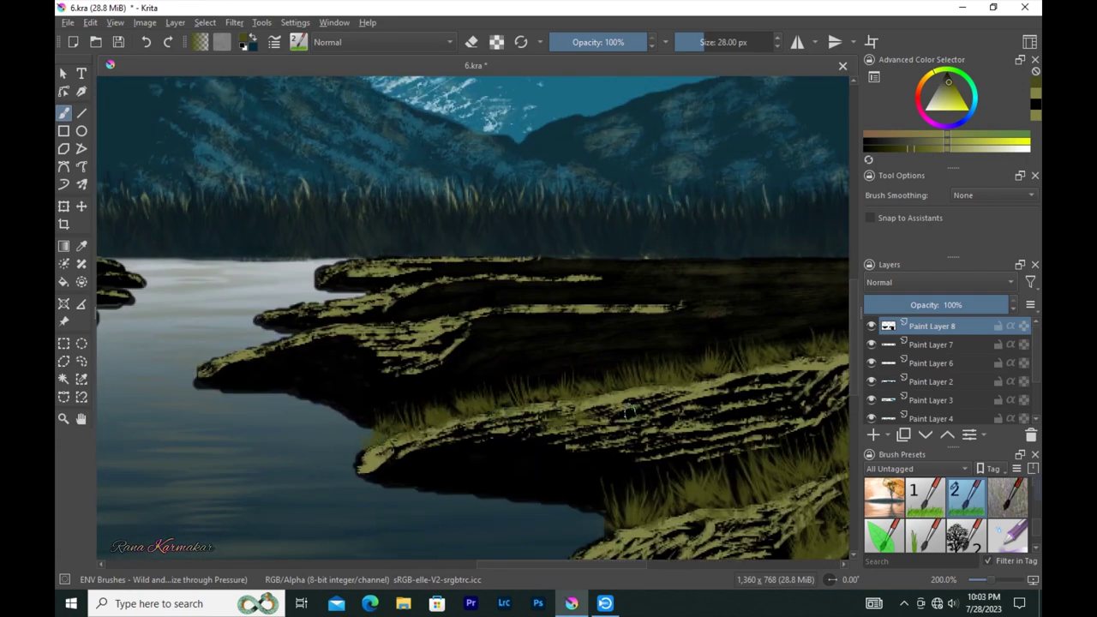
key("bracketright")
key("bracketright")
key("bracketright")
mouse_move(762, 385)
left_mouse_down()
mouse_move(656, 431)
mouse_move(744, 354)
left_mouse_up()
Step: Survey the riverbank up close with a 20 px brush, then view the whole canvas
key("bracketleft")
key("bracketleft")
key("bracketleft")
scroll(455, 326, "up", 1)
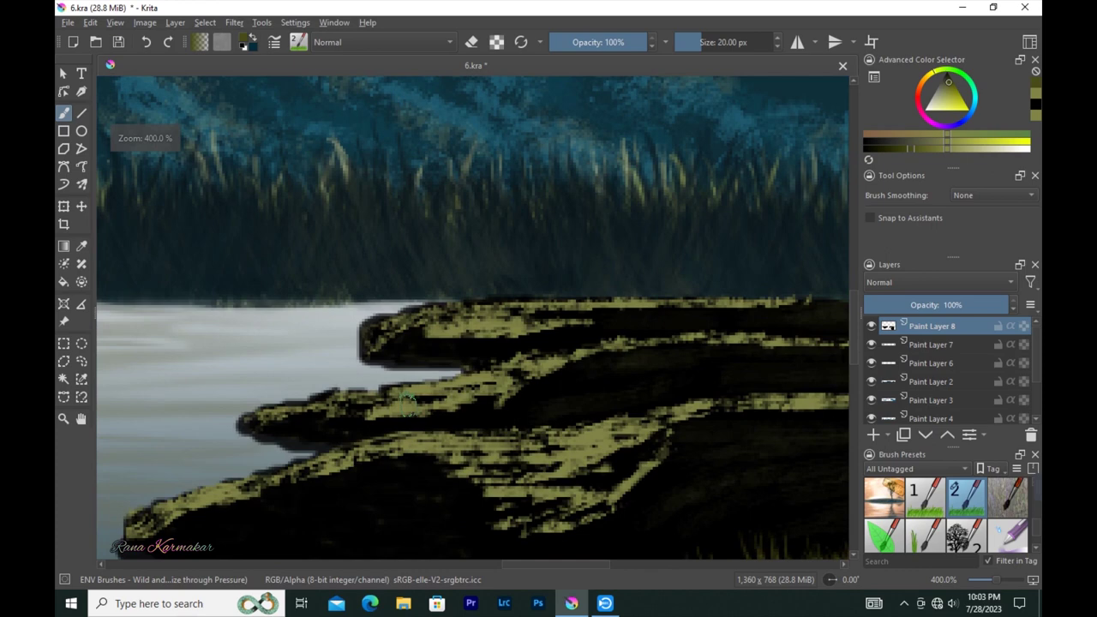
left_click_drag(565, 320, 348, 313)
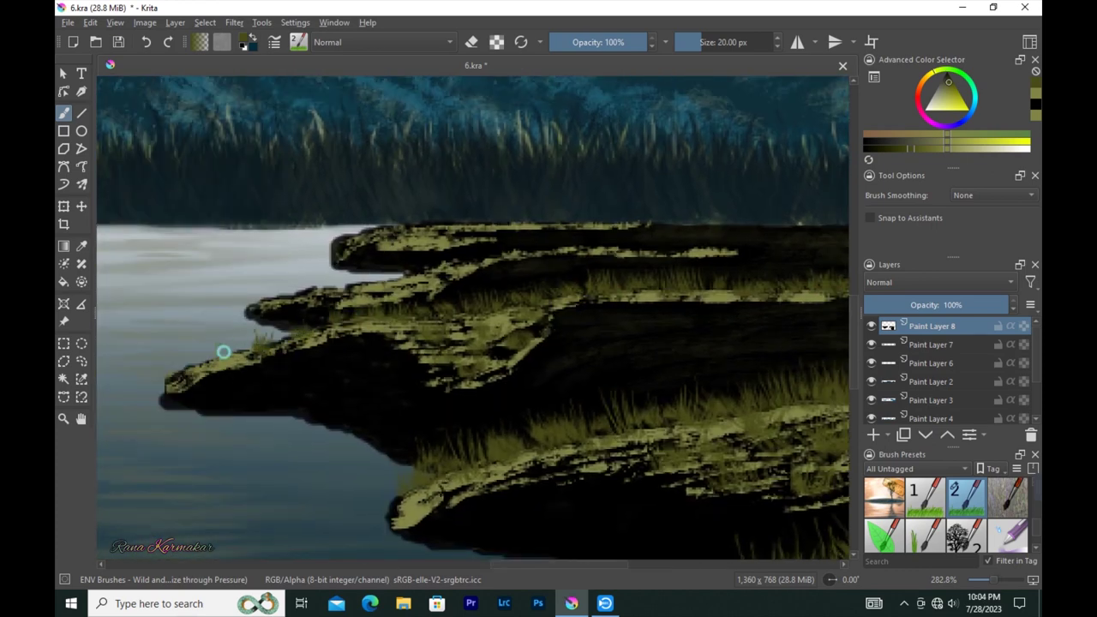
left_click_drag(223, 350, 264, 361)
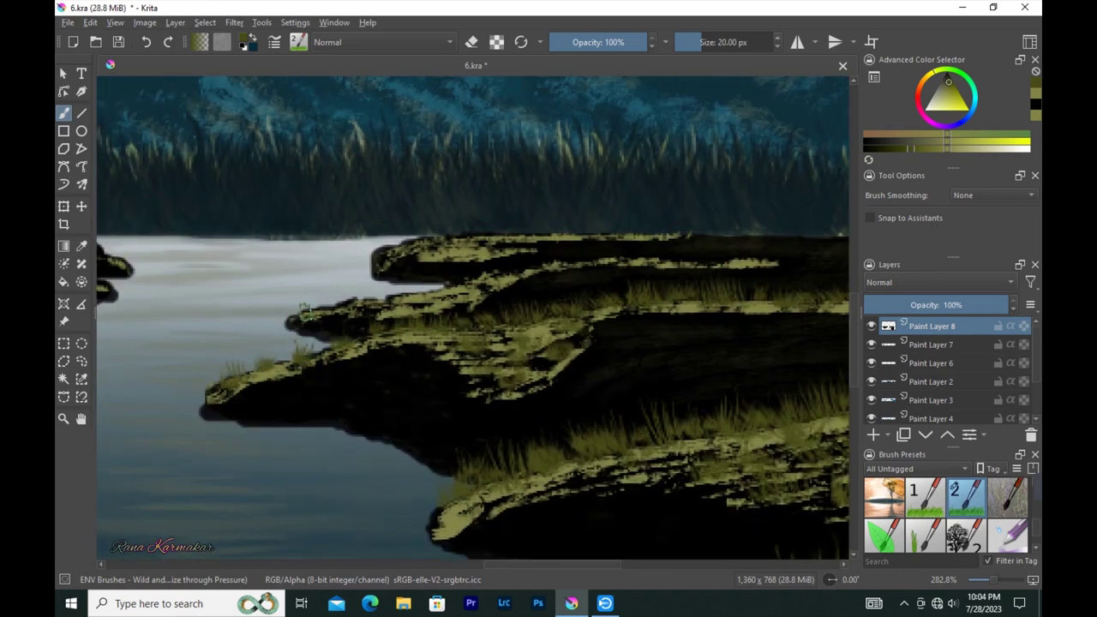
left_click_drag(558, 260, 579, 332)
key("bracketleft")
key("bracketleft")
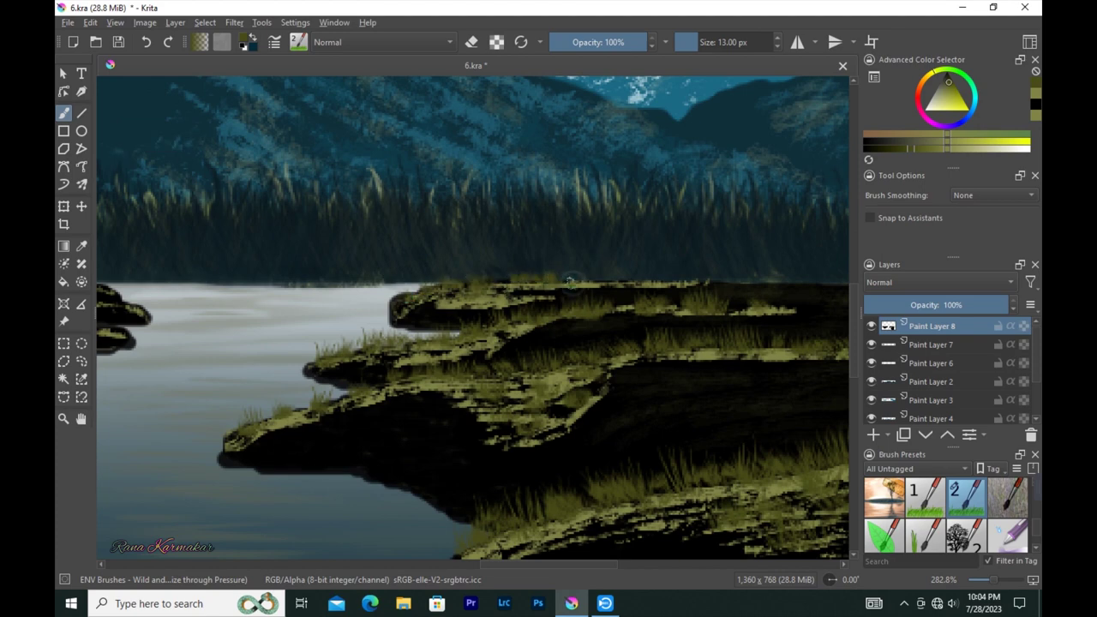
key("1")
key("bracketright")
key("bracketright")
key("bracketright")
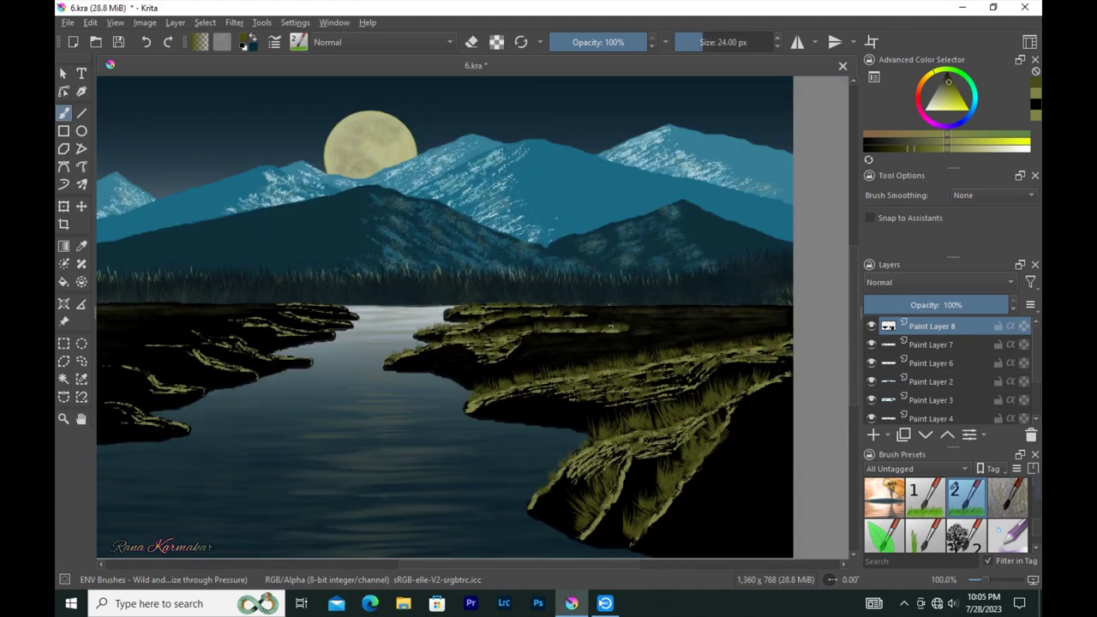
scroll(521, 433, "down", 1)
Step: Paint grass tufts along the left riverbank
scroll(360, 355, "up", 4)
key("bracketleft")
key("bracketright")
left_click_drag(249, 418, 324, 428)
mouse_move(287, 338)
left_mouse_down()
mouse_move(353, 365)
mouse_move(377, 392)
left_mouse_up()
left_click_drag(334, 302, 496, 349)
left_click_drag(413, 351, 531, 360)
left_click_drag(390, 333, 515, 373)
key("bracketleft")
key("bracketleft")
key("bracketleft")
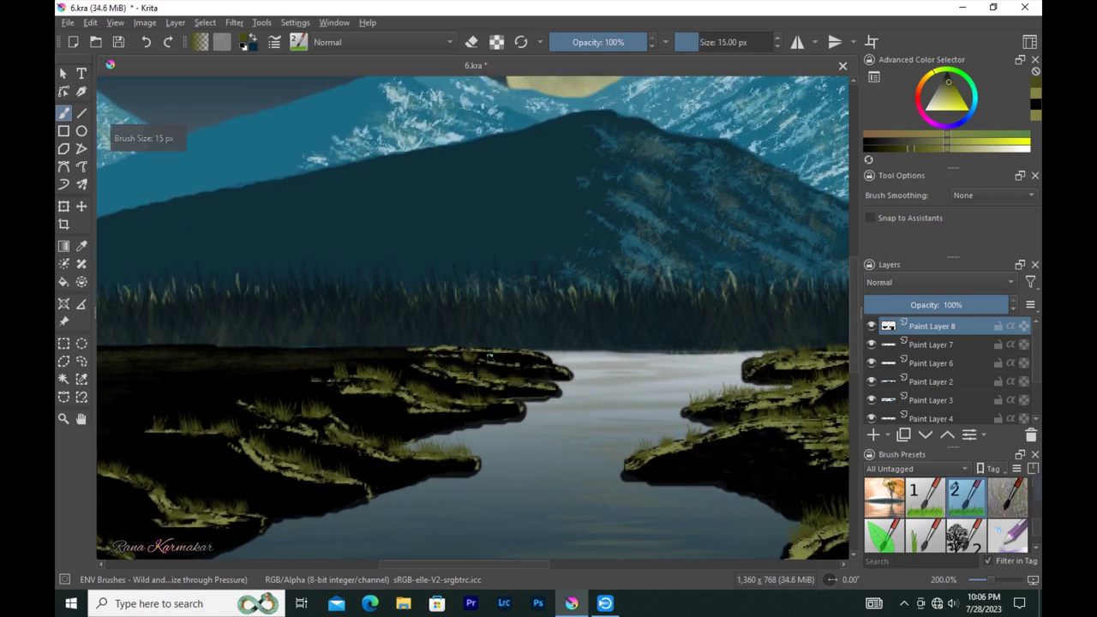
key("minus")
key("minus")
key("minus")
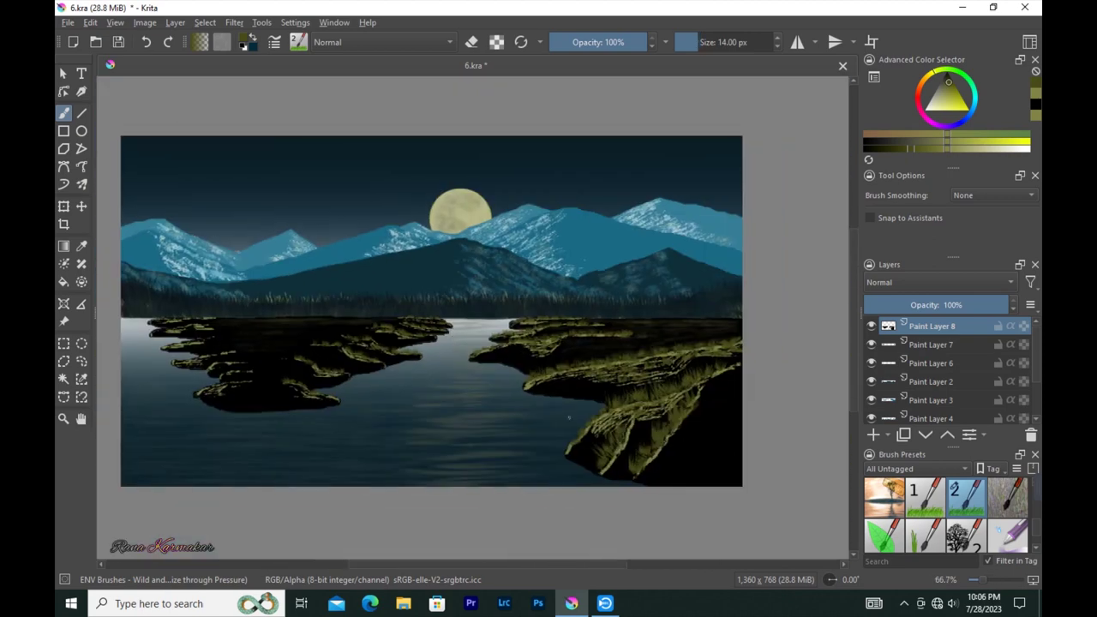
key("bracketright")
key("bracketright")
key("bracketright")
key("bracketright")
key("bracketright")
key("bracketright")
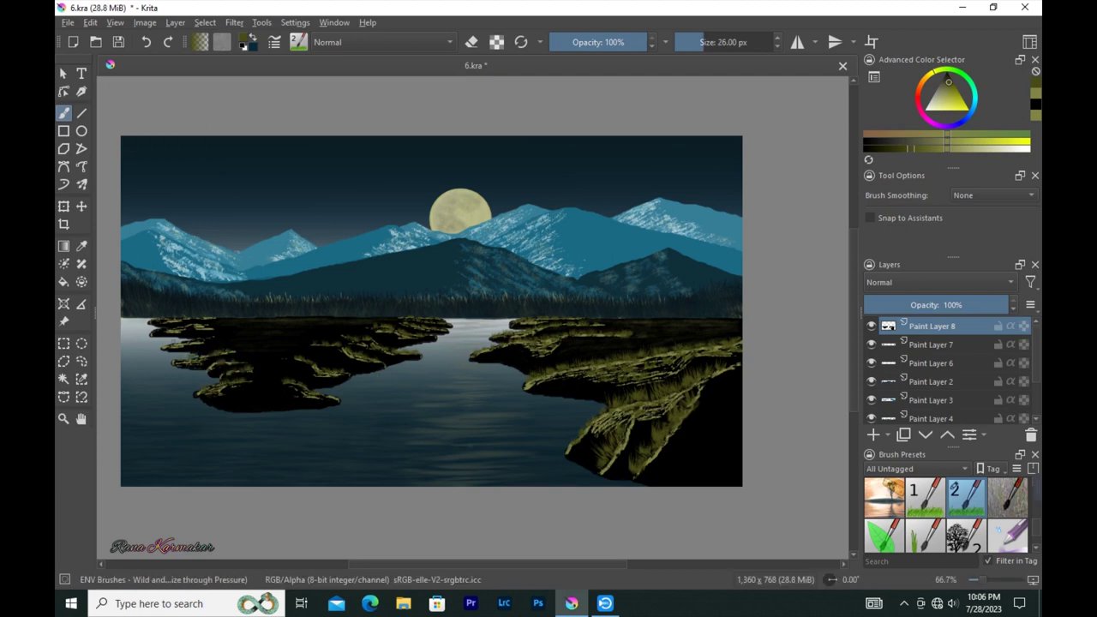
Step: Stamp two bare trees side by side onto the left island
key("plus")
key("plus")
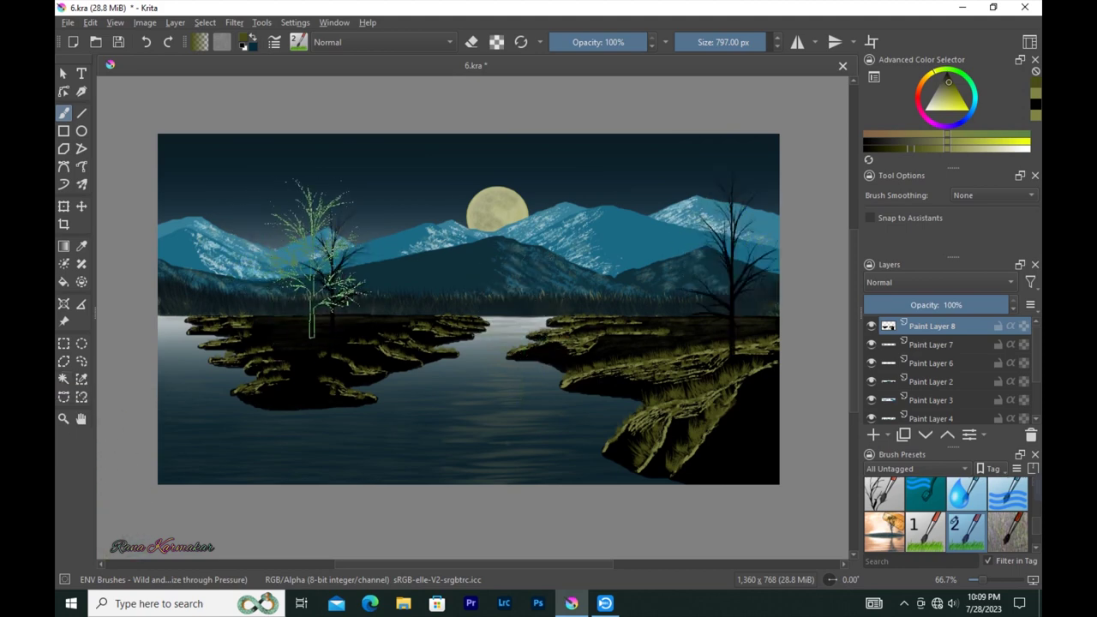
left_click(308, 248)
left_click(364, 240)
Step: Undo the extra bare tree, then choose a soft brush and a dark sampled colour on Paint Layer 5
key("ctrl+z")
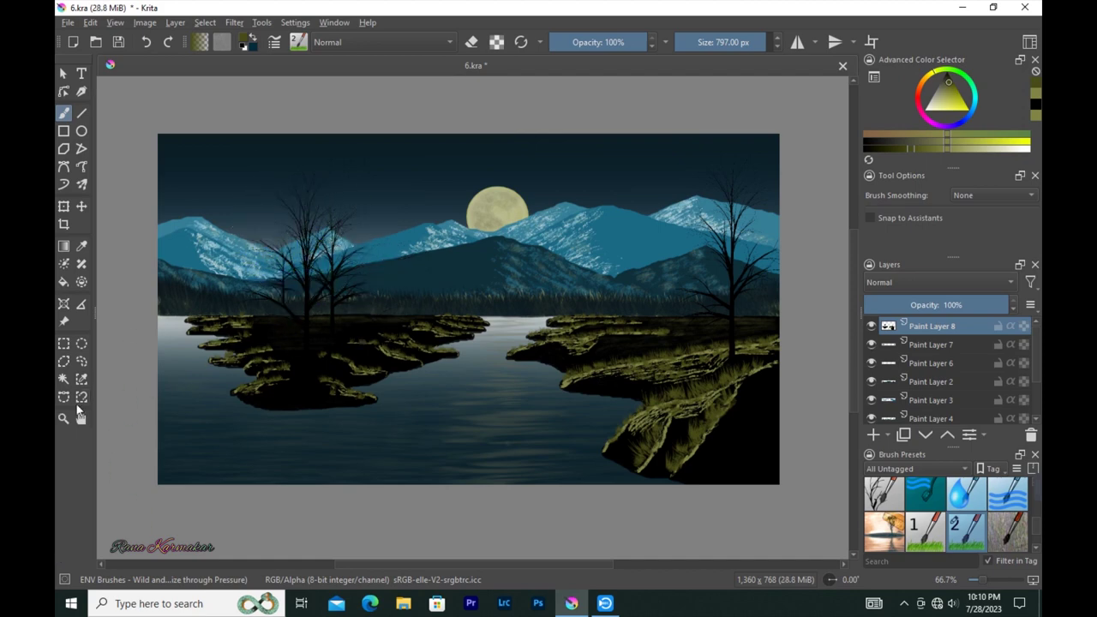
left_click(298, 42)
scroll(428, 240, "down", 3)
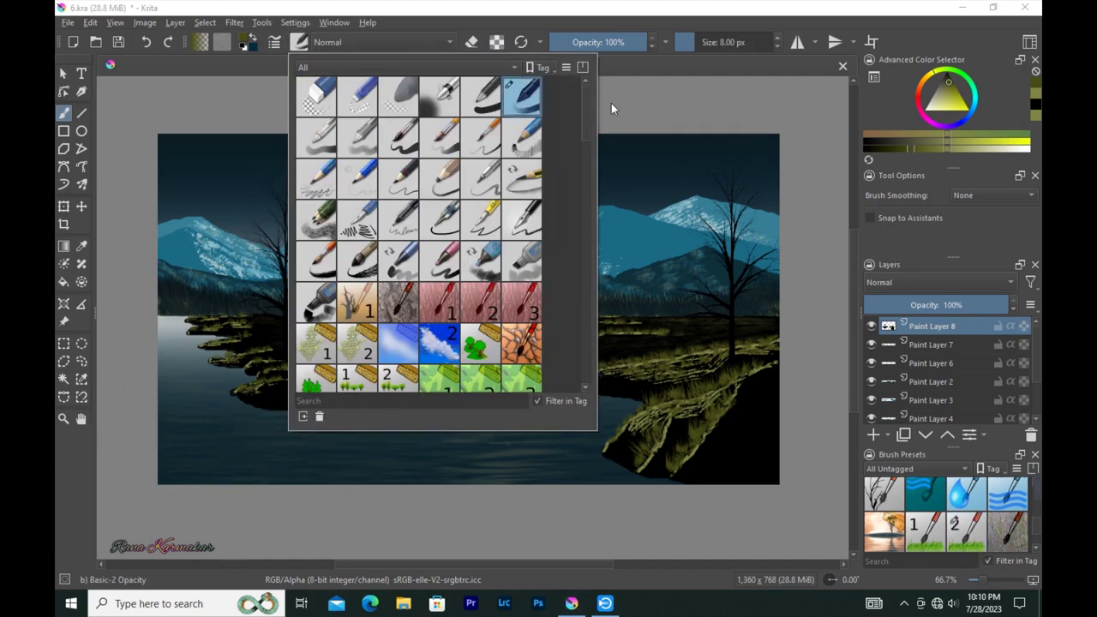
left_click(319, 128)
scroll(930, 377, "down", 1)
left_click(930, 377)
key("p")
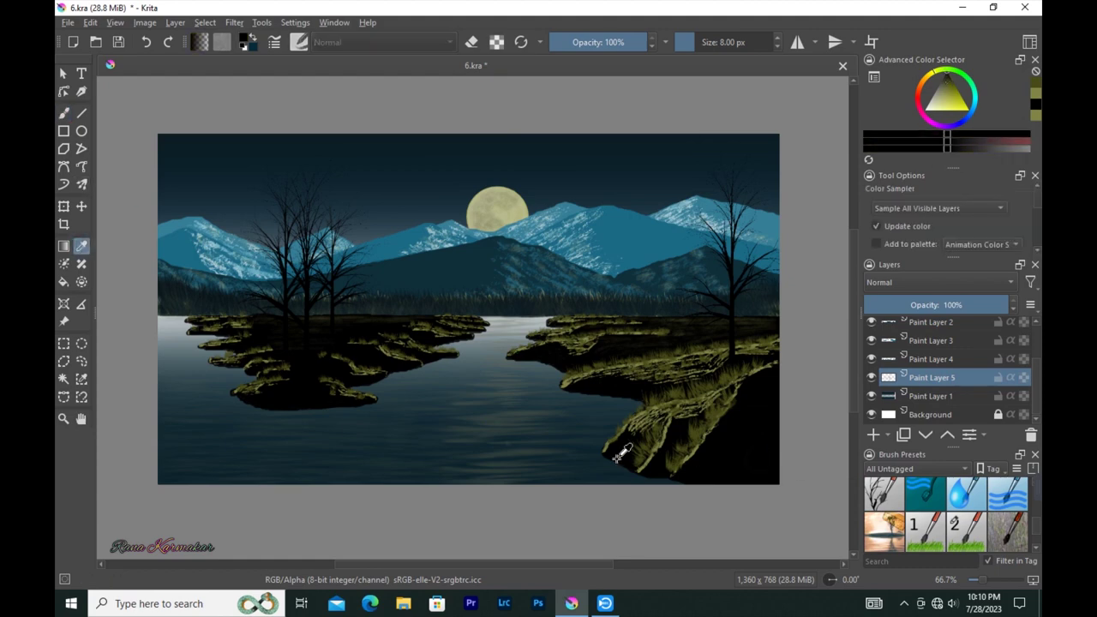
left_click(63, 115)
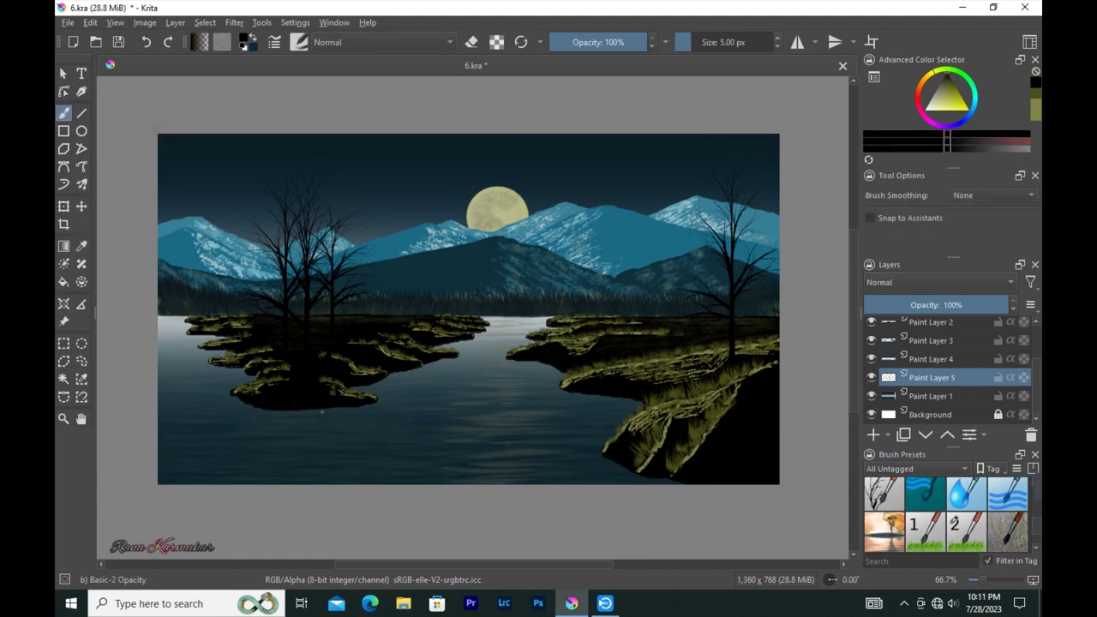
Step: Paint dark horizontal ripple streaks across the lake with a water brush, then shrink it and lower its opacity
left_click(299, 42)
scroll(463, 214, "down", 5)
left_click(520, 133)
key("F5")
key("F5")
left_click_drag(253, 398, 364, 454)
left_click_drag(312, 426, 297, 445)
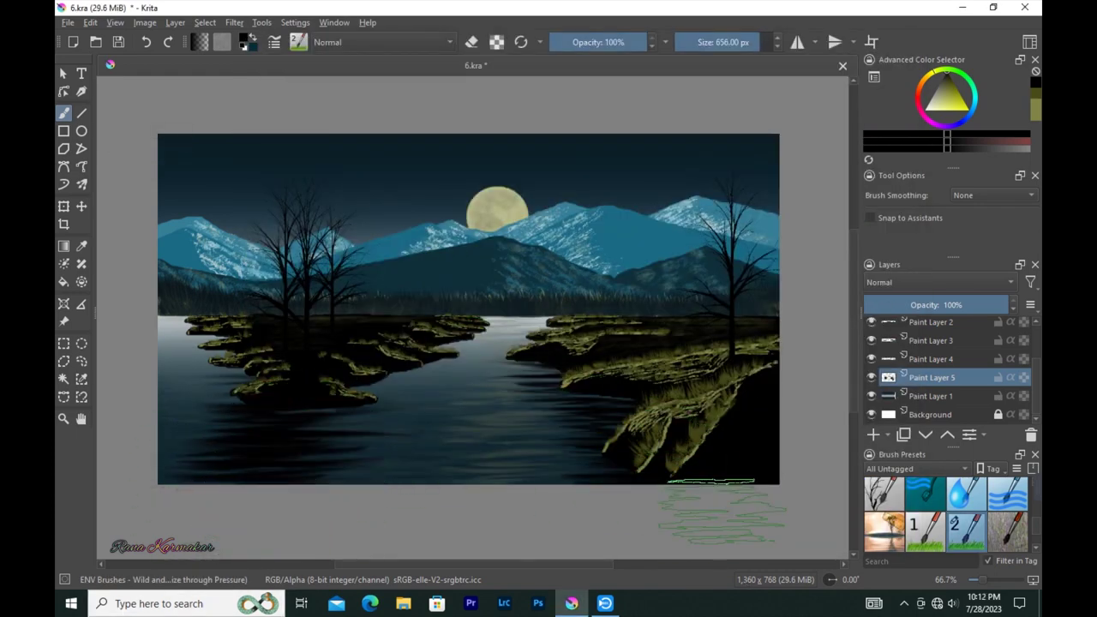
key("bracketleft")
key("bracketleft")
key("bracketleft")
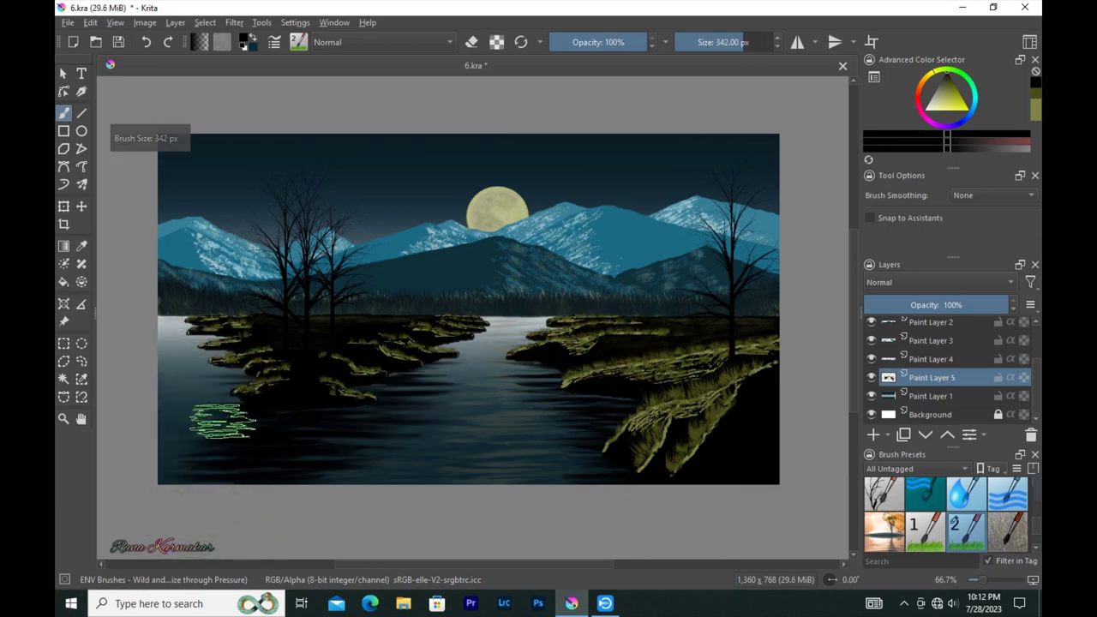
key("i")
key("i")
key("i")
key("bracketleft")
key("bracketleft")
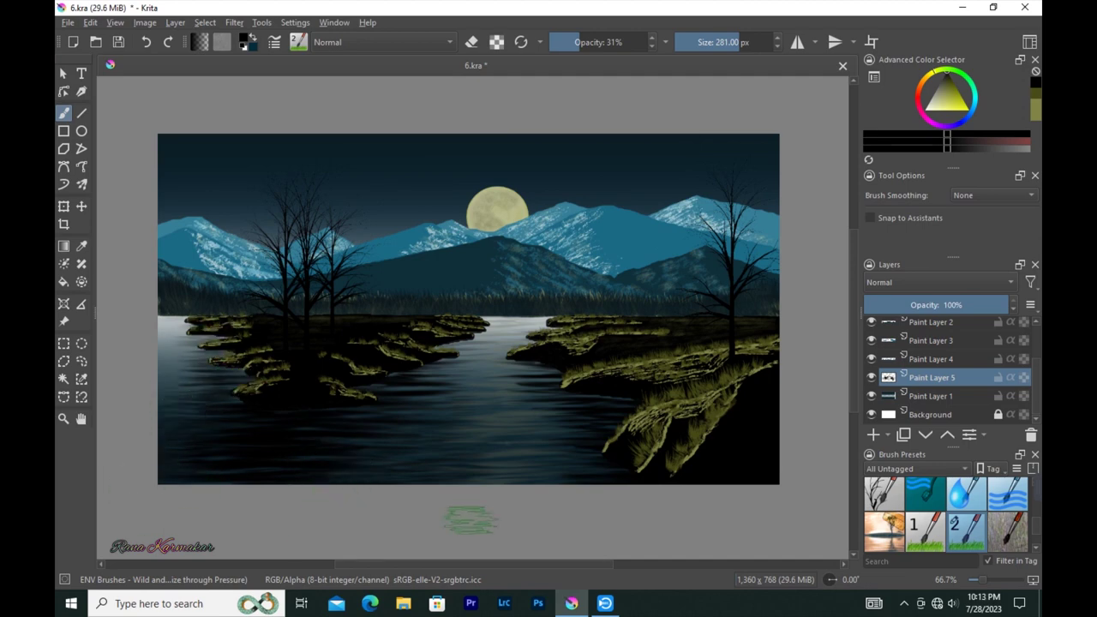
Step: Scatter tiny stars across the night sky with the Texture Starfield brush on Paint Layer 1
left_click(932, 395)
left_click(298, 42)
scroll(551, 123, "down", 5)
scroll(546, 275, "down", 5)
left_click(521, 249)
left_click_drag(808, 146, 275, 160)
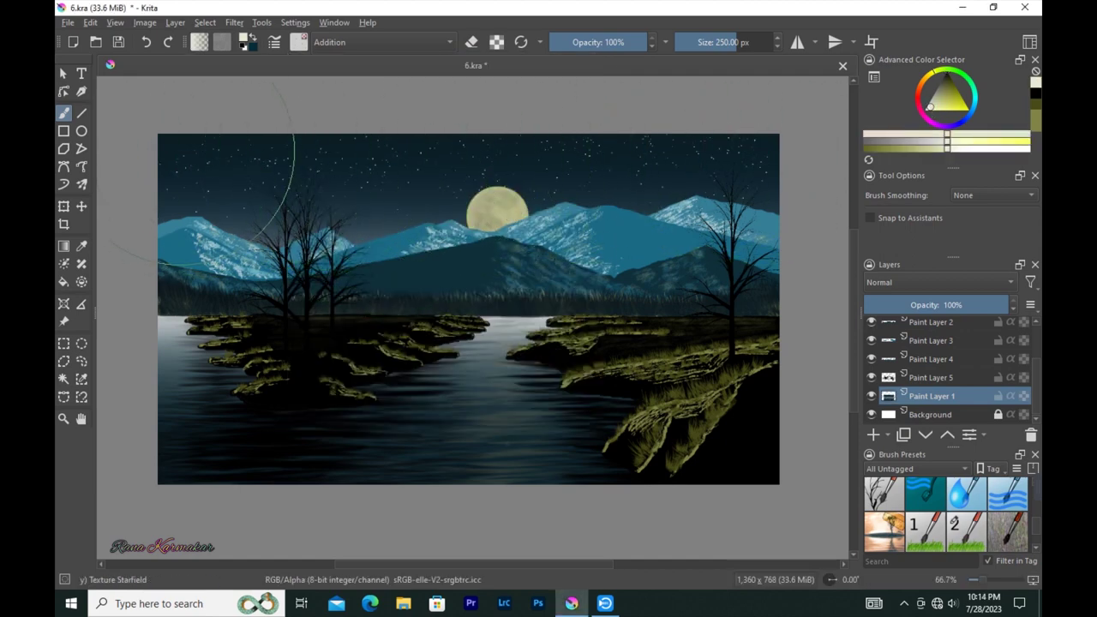
Step: Stamp five bright four-pointed sparkles across the sky with the Stamp Sparkles brush, then shrink it
left_click(299, 42)
left_click(514, 137)
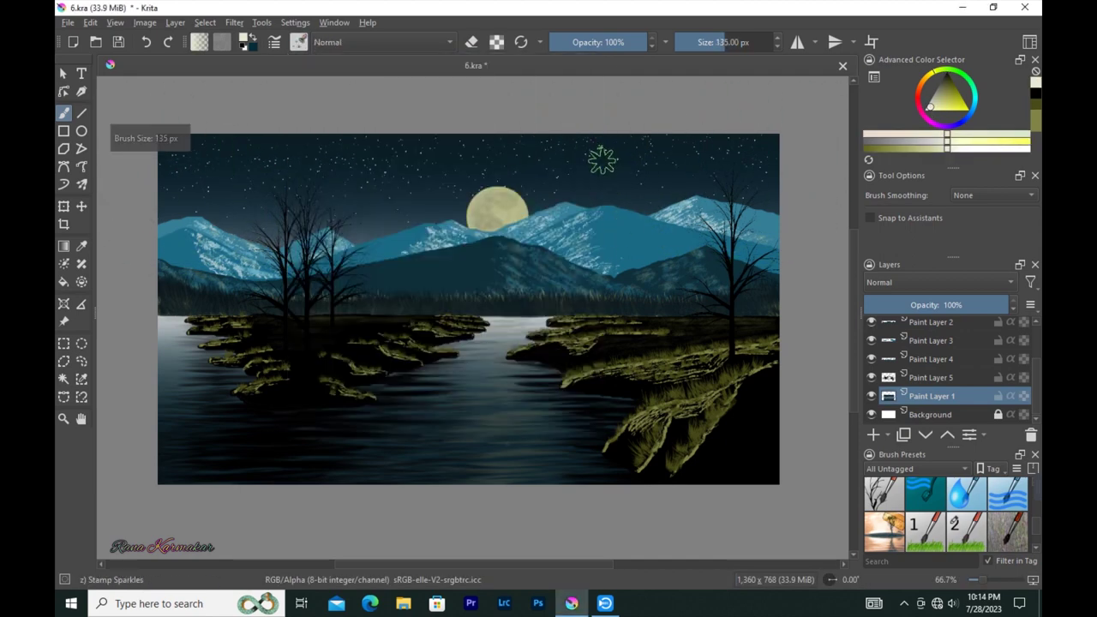
left_click(223, 179)
left_click(441, 151)
left_click(770, 190)
left_click(390, 213)
left_click(302, 138)
key("[")
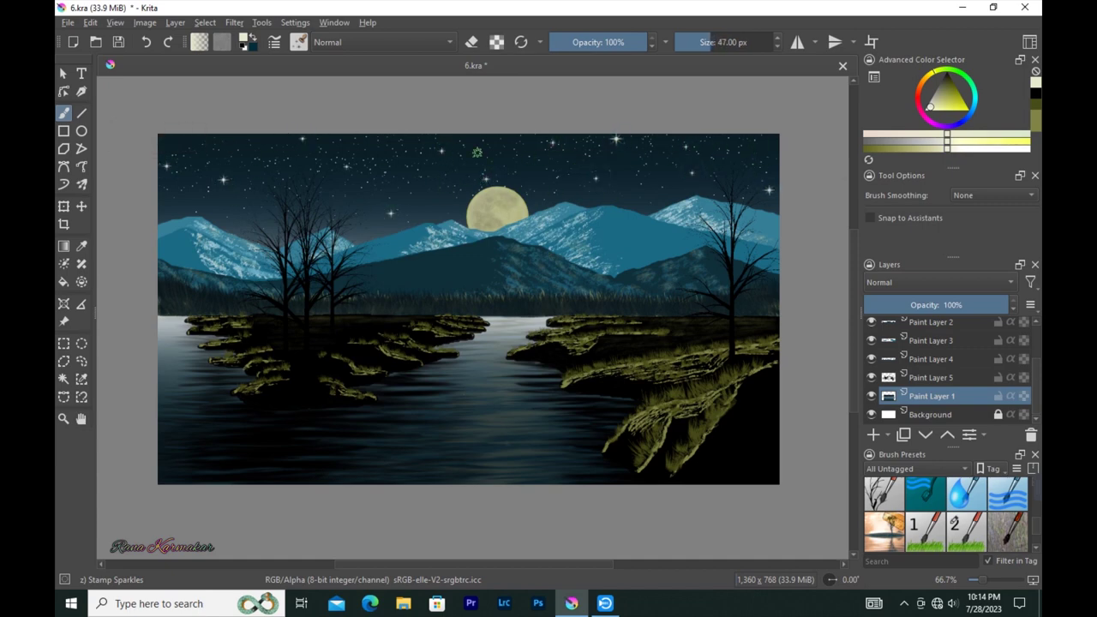
Step: Make Paint Layer 5 active again and browse the brush presets
left_click(931, 377)
left_click(298, 42)
scroll(429, 257, "down", 5)
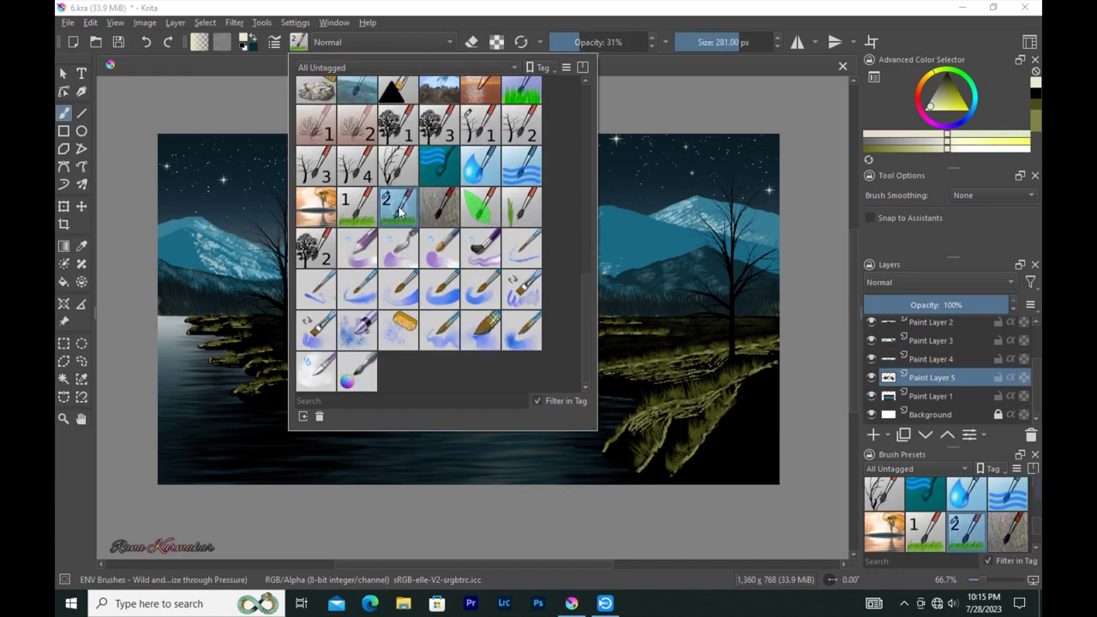
Step: Switch the brush tip to Grass with a yellow-green colour and higher opacity
left_click(274, 42)
left_click(908, 48)
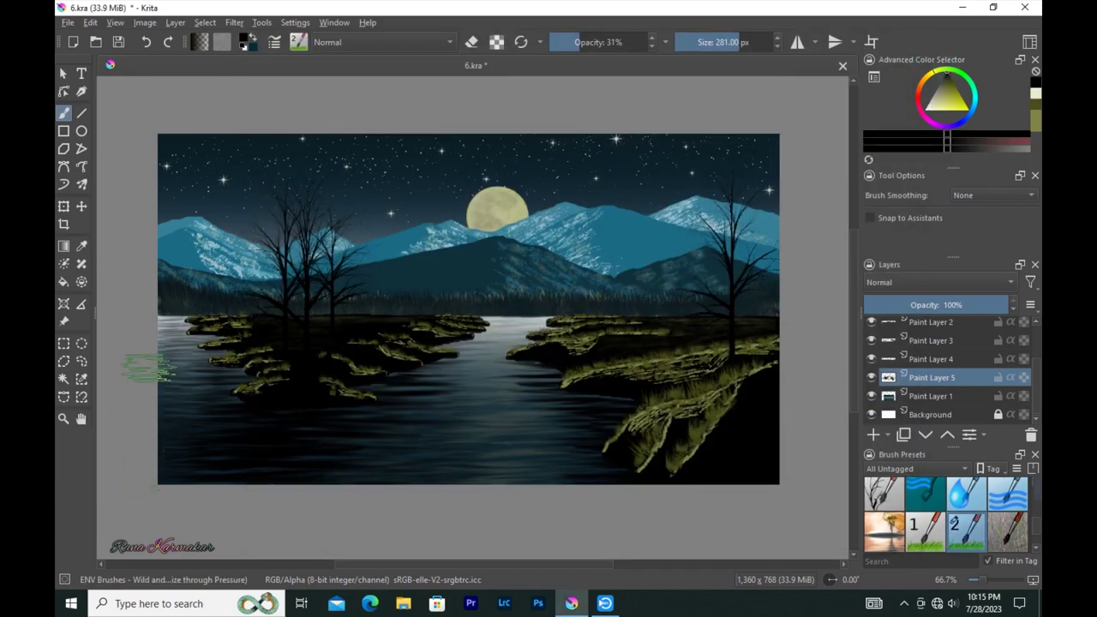
left_click(274, 42)
left_click(595, 180)
left_click(883, 75)
left_click(379, 321, "ctrl")
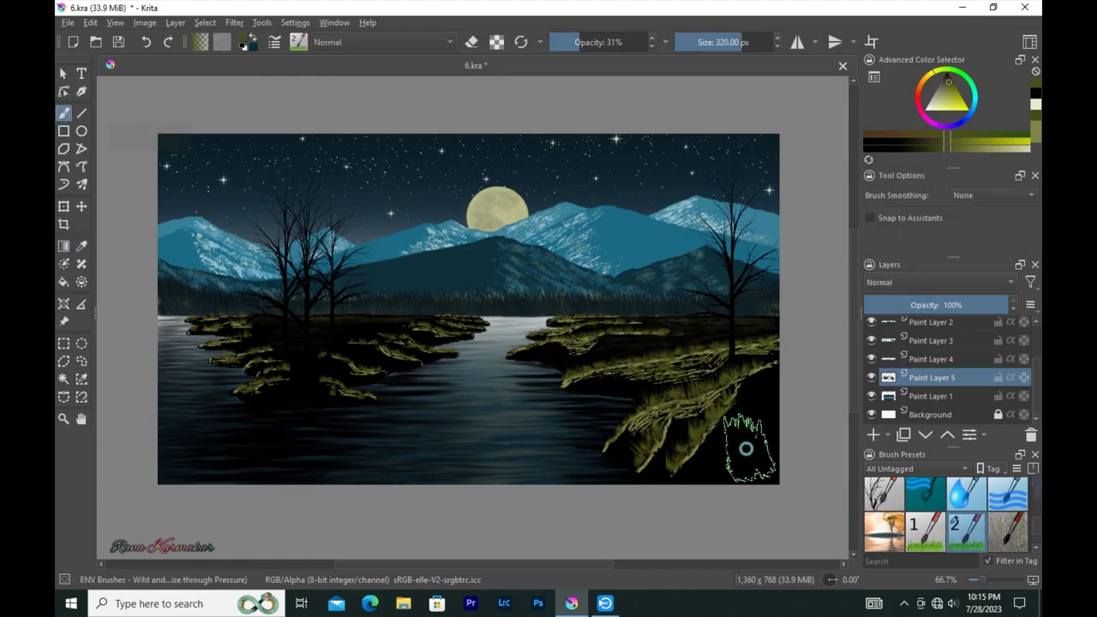
key("i")
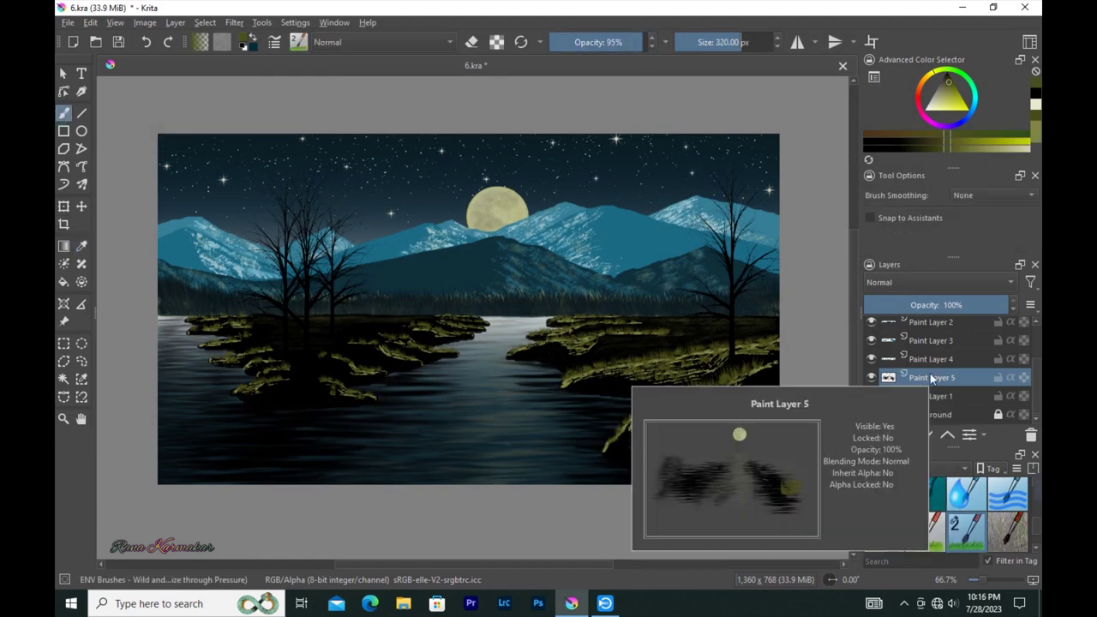
Step: Paint tall grass in the lower-right corner on Paint Layer 8, redoing it with a smaller brush
scroll(943, 368, "up", 2)
left_click(931, 326)
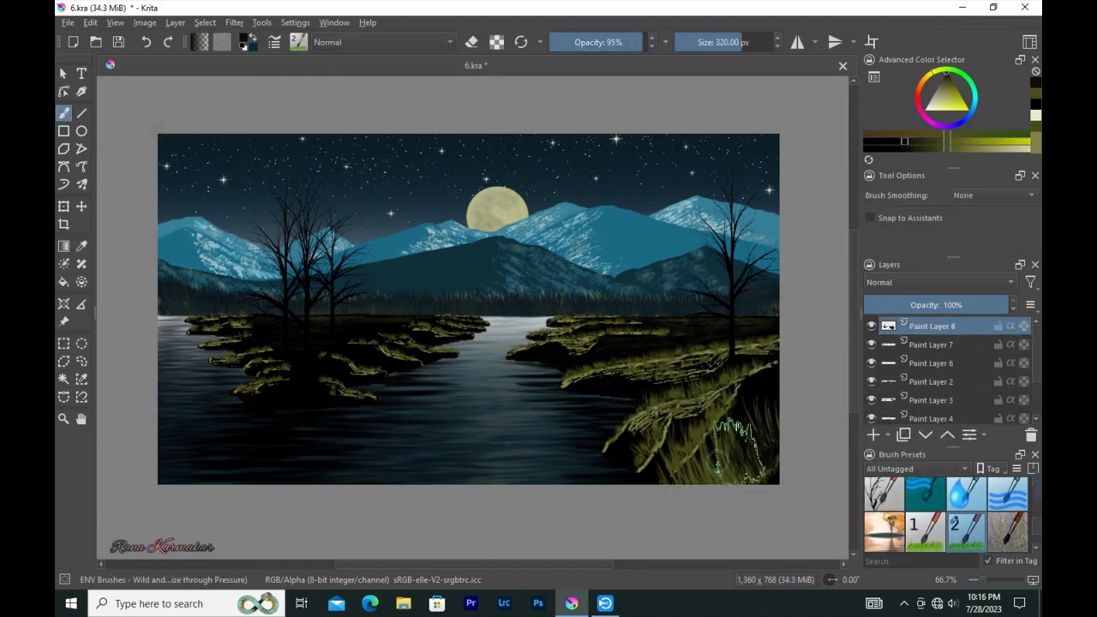
left_click_drag(720, 454, 758, 467)
key("ctrl+z")
key("bracketleft")
left_click_drag(727, 455, 694, 480)
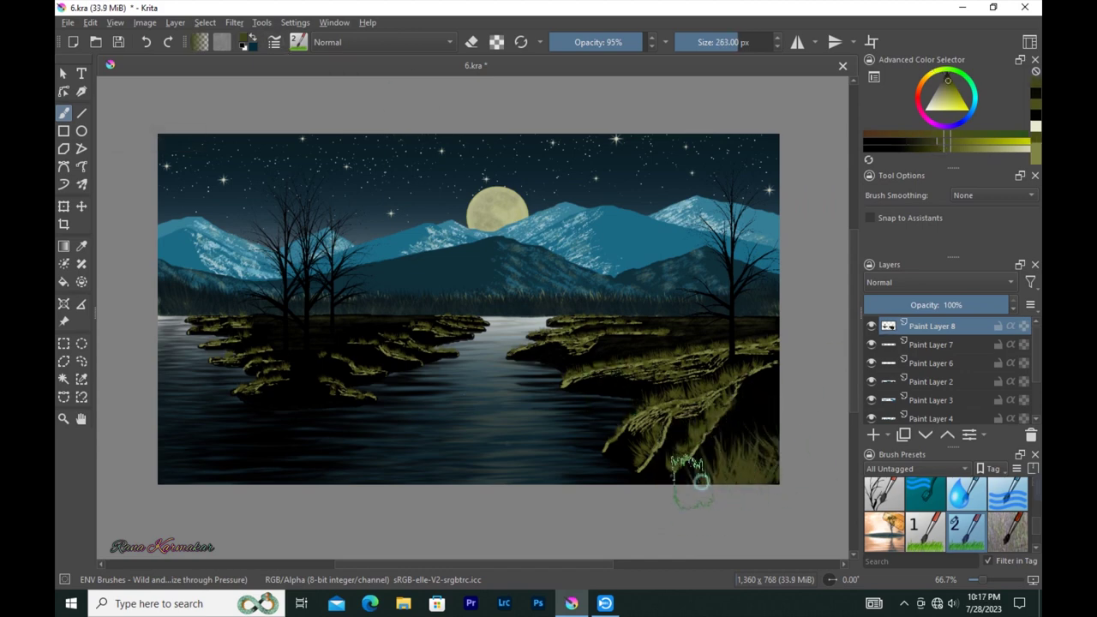
Step: Pick a new paint shade and make Paint Layer 5 active for the moon reflection
left_click(911, 147)
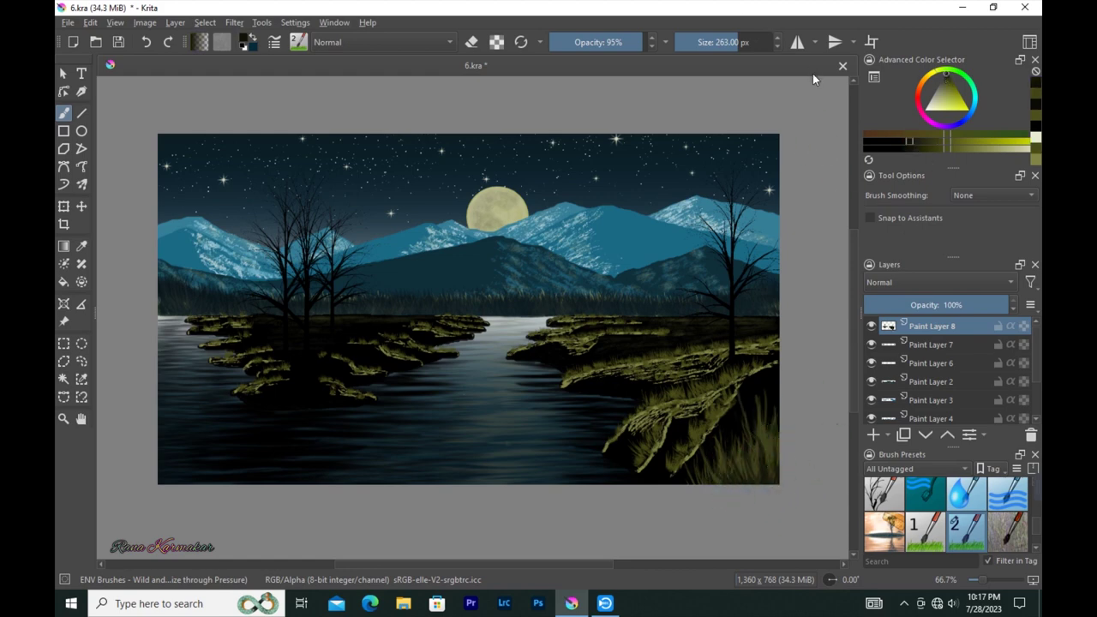
scroll(963, 392, "down", 2)
left_click(943, 383)
left_click(298, 42)
key("Escape")
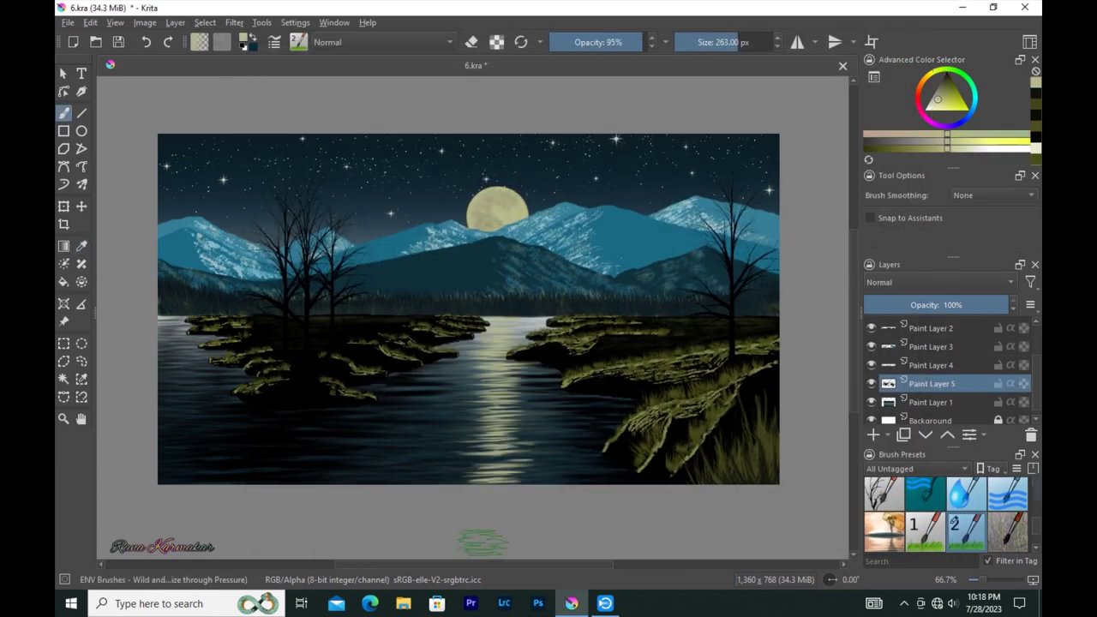
Step: Create a text box at the painting's bottom-right with Paint Layer 9 selected
scroll(974, 360, "up", 3)
left_click(971, 326)
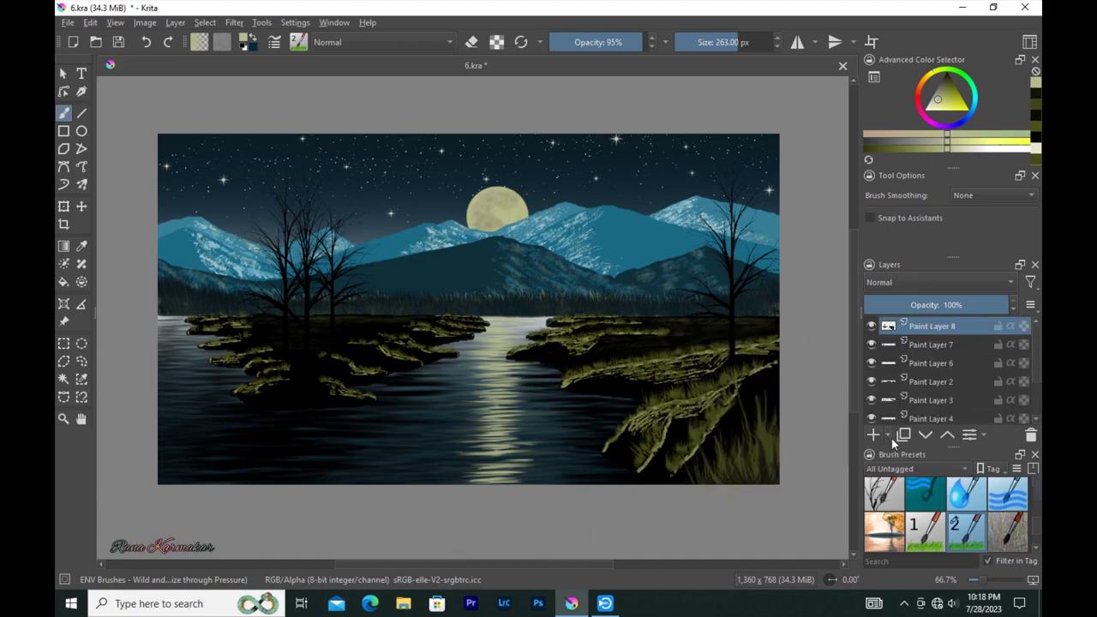
key("t")
left_click_drag(691, 462, 806, 484)
Step: Set the placeholder text to blue, then delete the placeholder text layer and unused Paint Layer 9
left_click(749, 92)
left_click(844, 228)
left_click(781, 23)
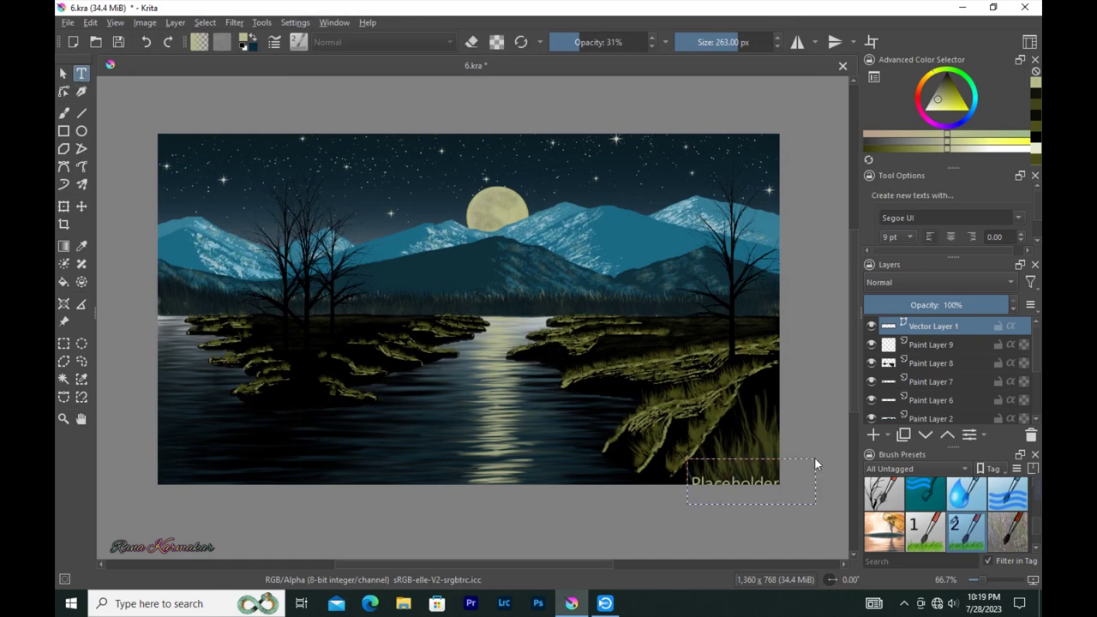
left_click(1031, 434)
left_click(930, 345)
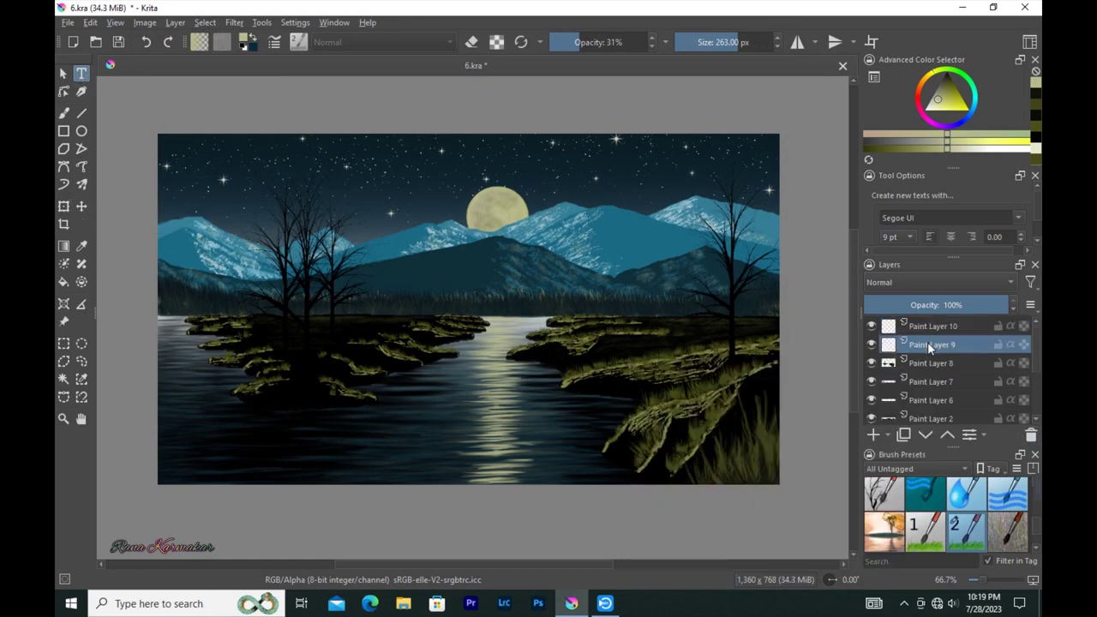
left_click(1031, 435)
left_click(966, 326)
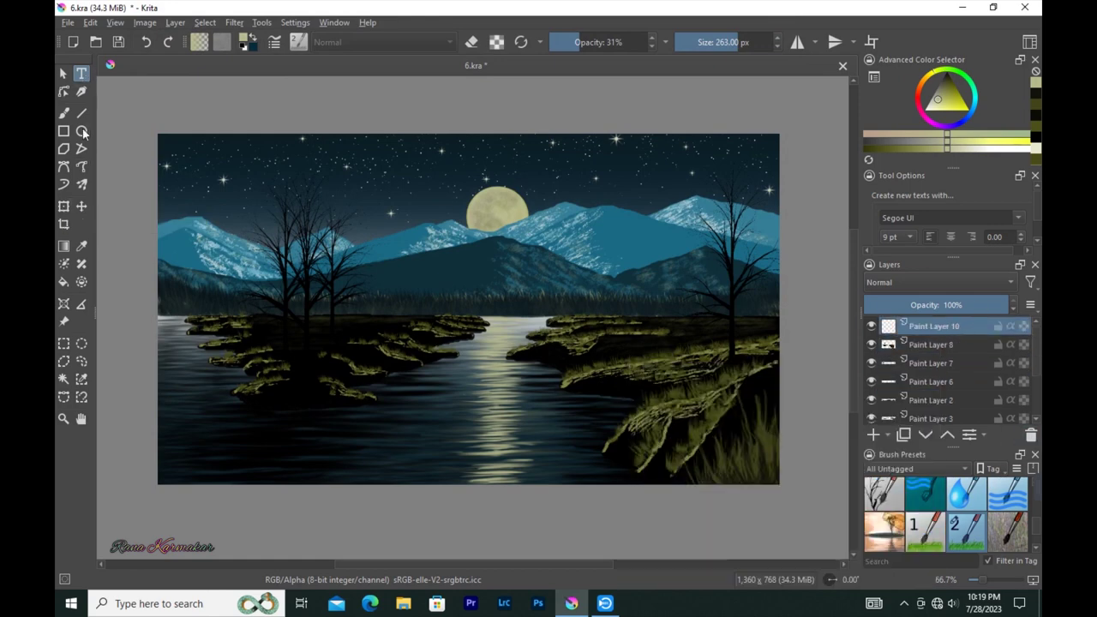
Step: Add a blue signature text box in the lower-right corner, save it and position it
left_click(648, 453)
left_click(747, 93)
left_click(852, 236)
left_click(703, 412)
key("ctrl+t")
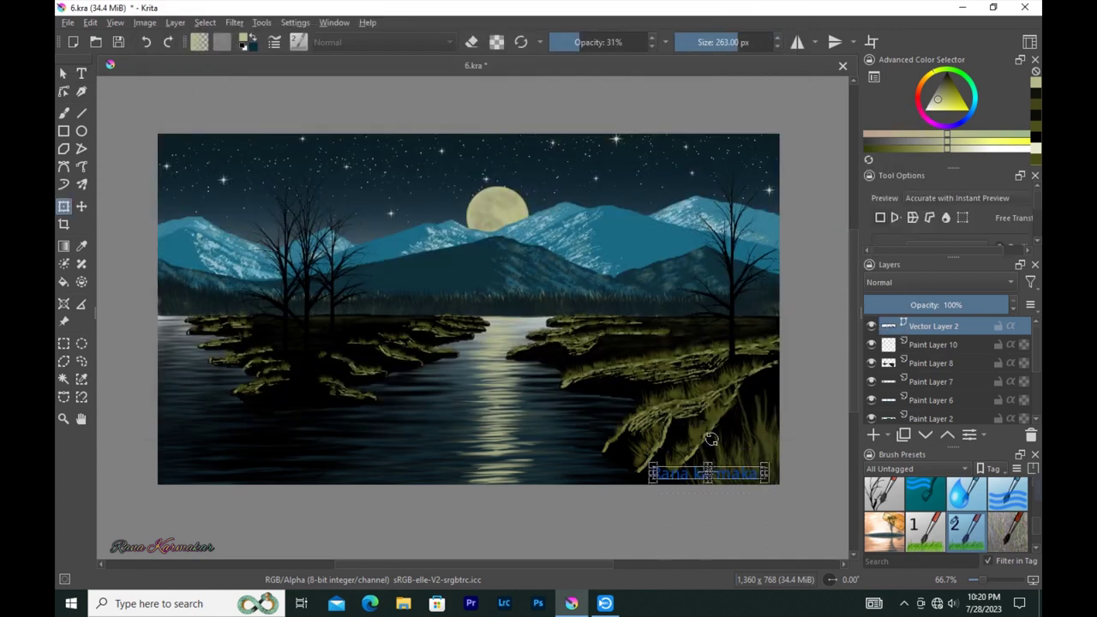
left_click(61, 74)
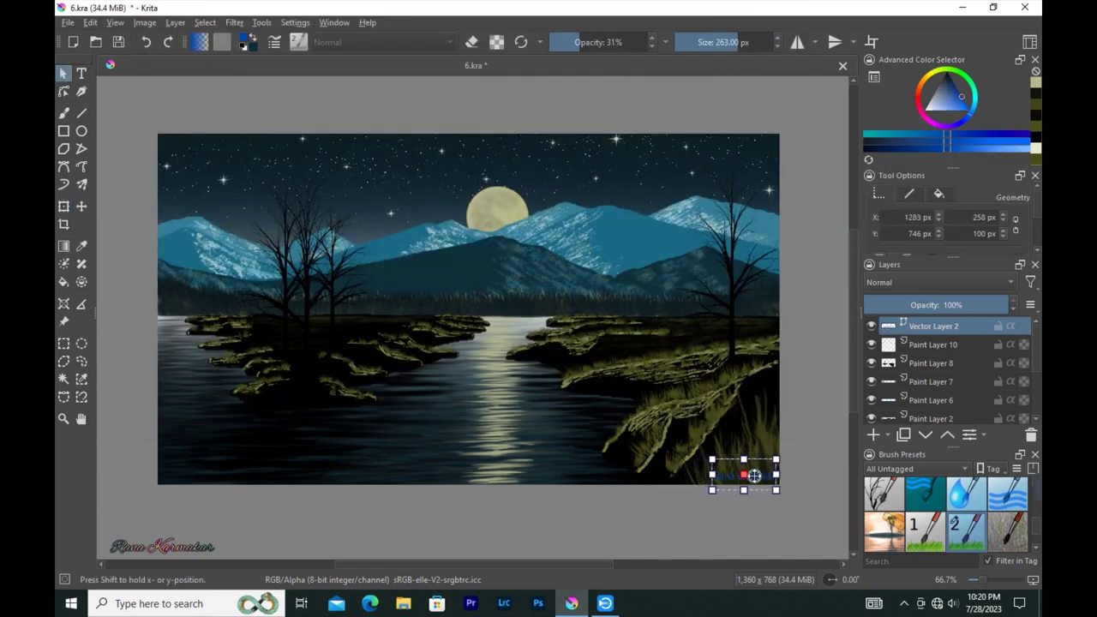